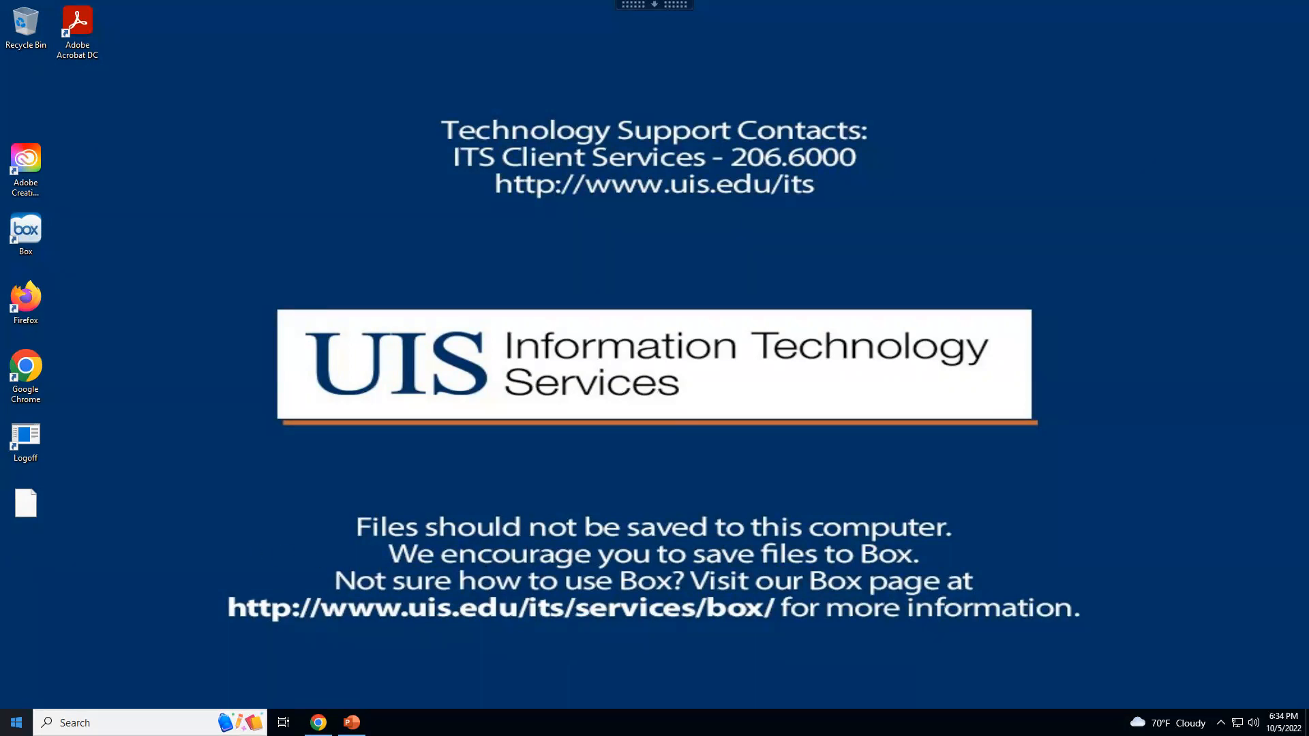
# Search Windows for 'service' and open the Services app from the results
pyautogui.click(15, 724)
pyautogui.click(652, 366)
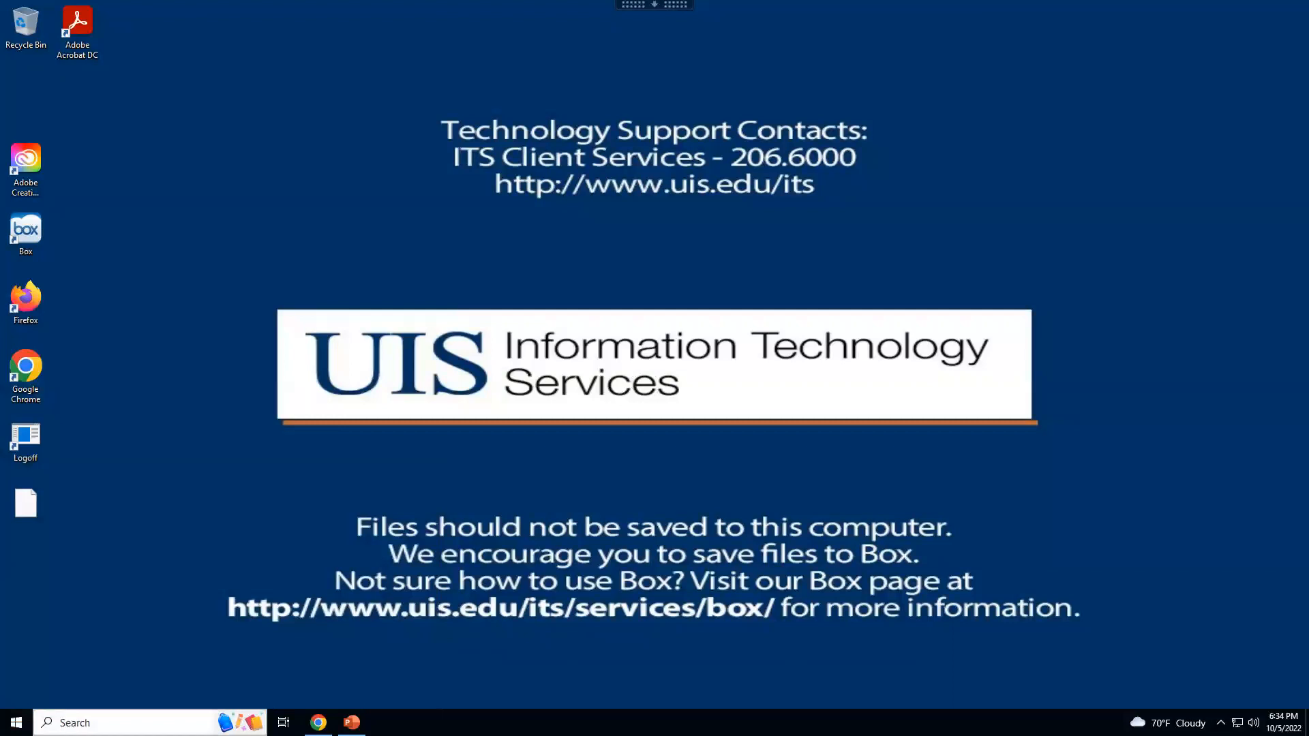
pyautogui.click(136, 723)
pyautogui.write('se')
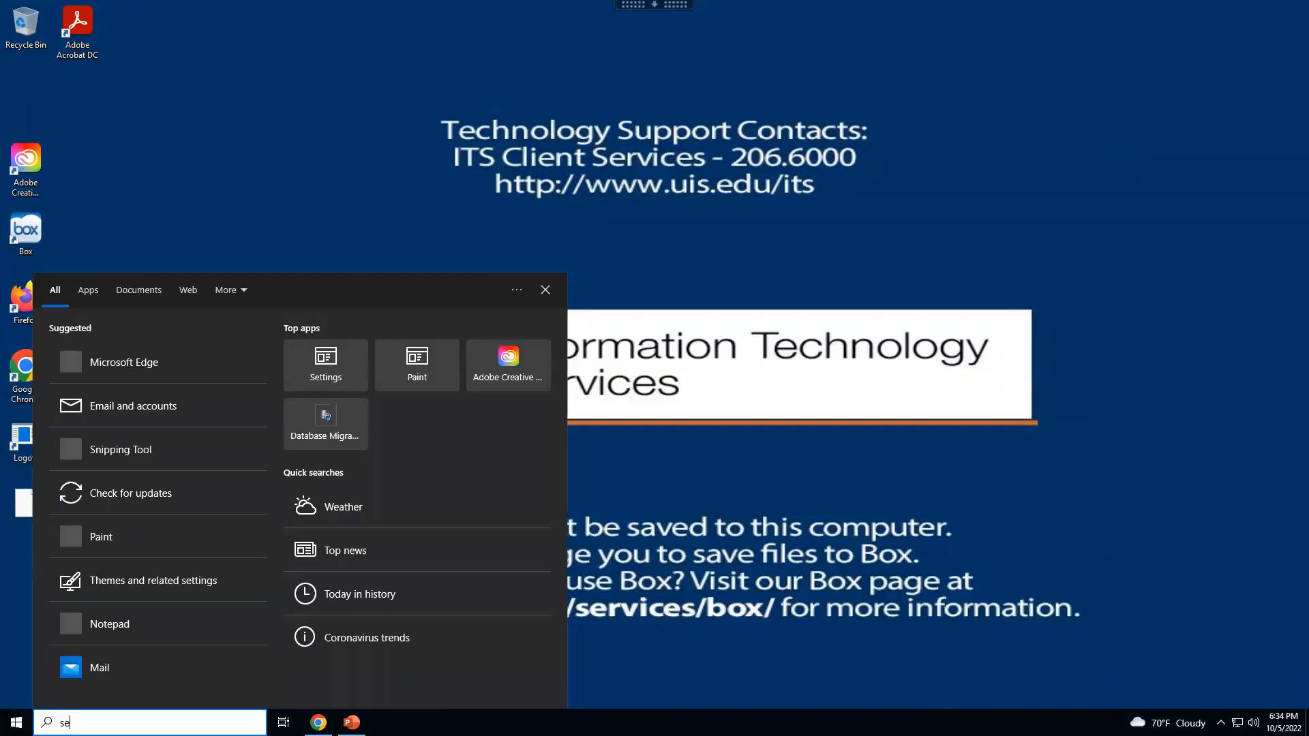
pyautogui.write('rvice')
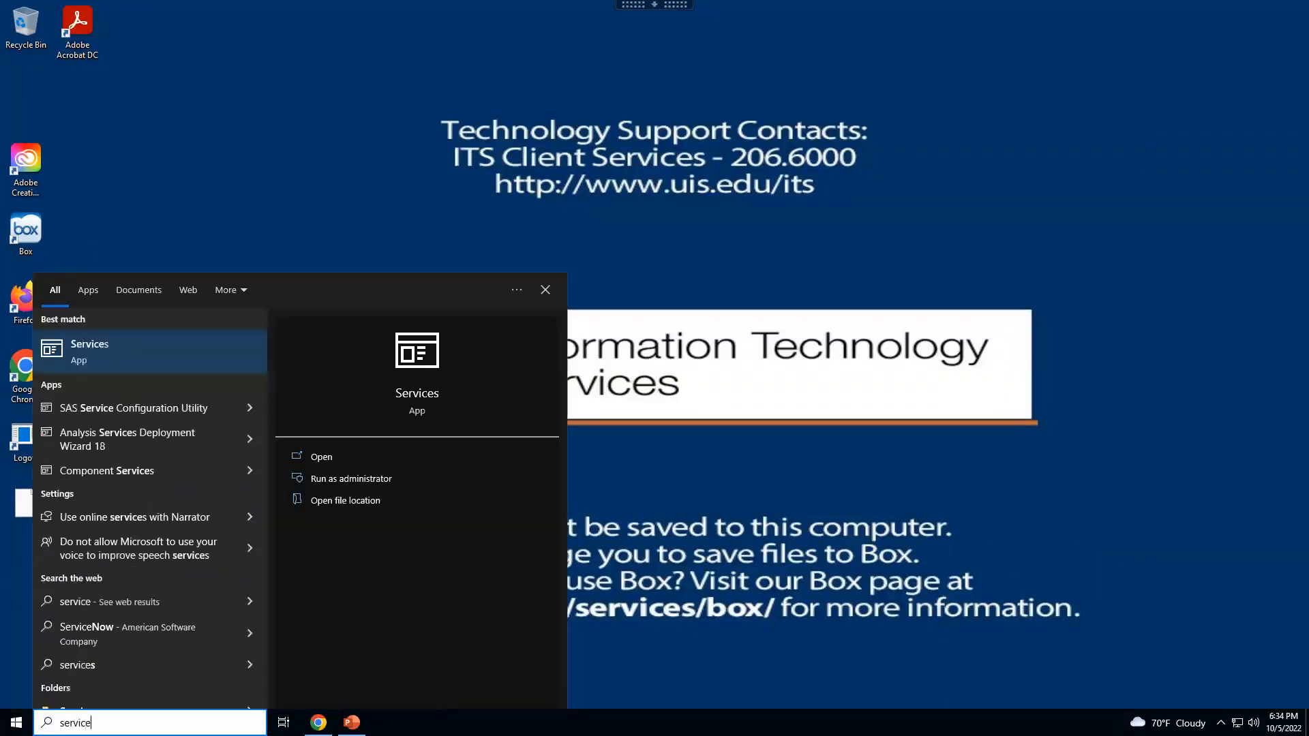
pyautogui.click(131, 349)
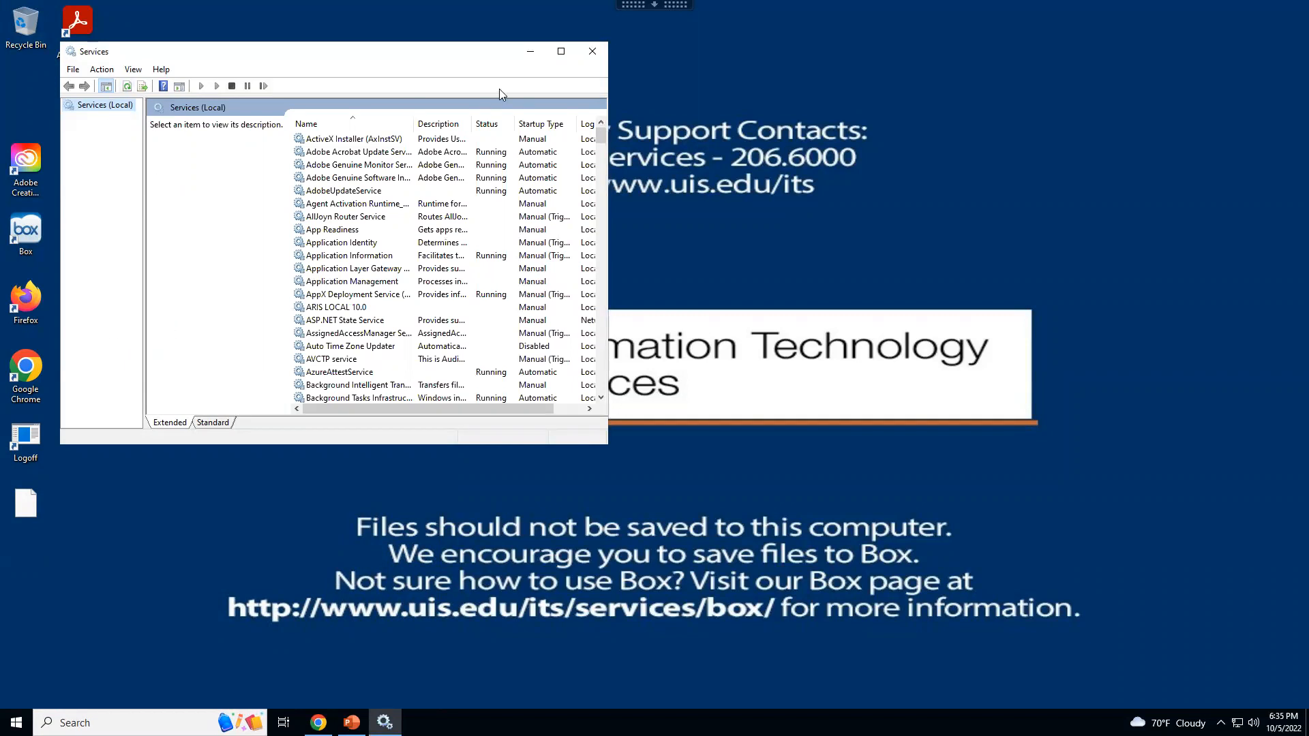
# Center the Services window, scroll to the Oracle entries and select OracleServiceORCL to check its status
pyautogui.moveTo(411, 61); pyautogui.dragTo(701, 97)
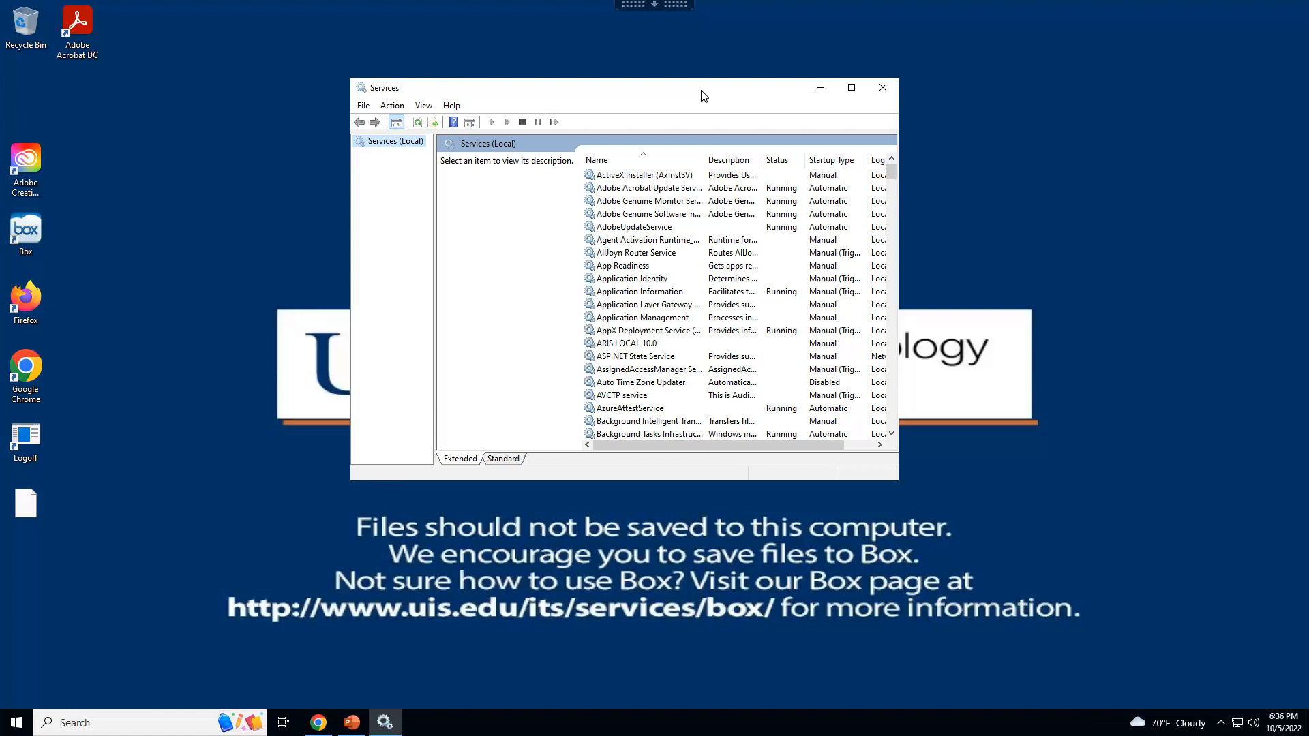
pyautogui.moveTo(892, 169); pyautogui.dragTo(887, 319)
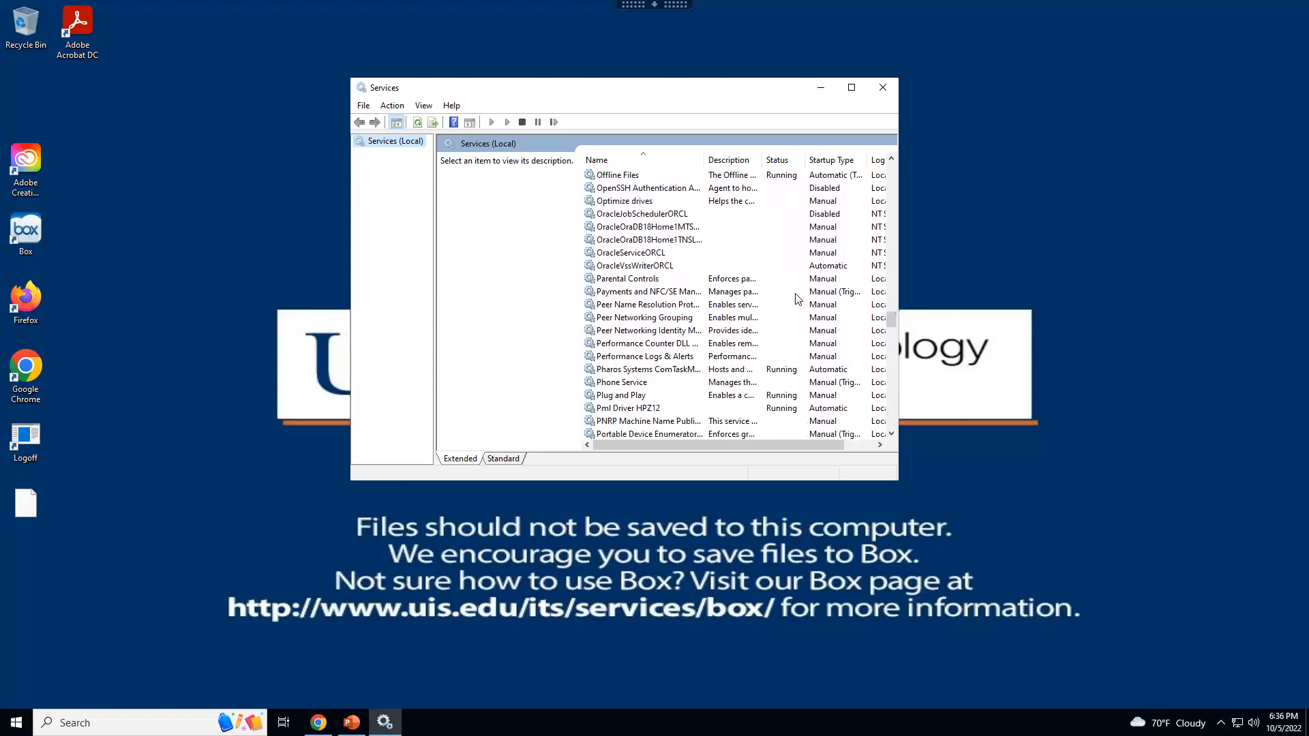
pyautogui.click(655, 239)
pyautogui.click(660, 265)
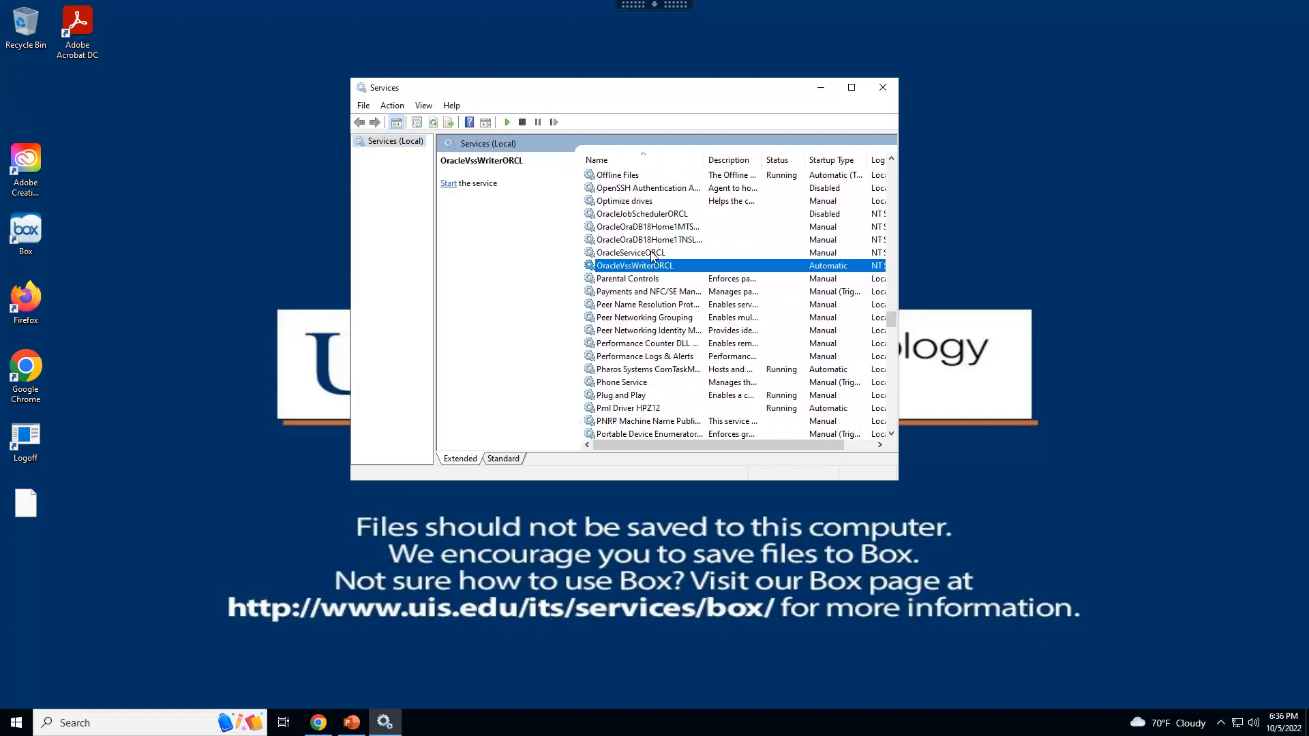
pyautogui.click(652, 254)
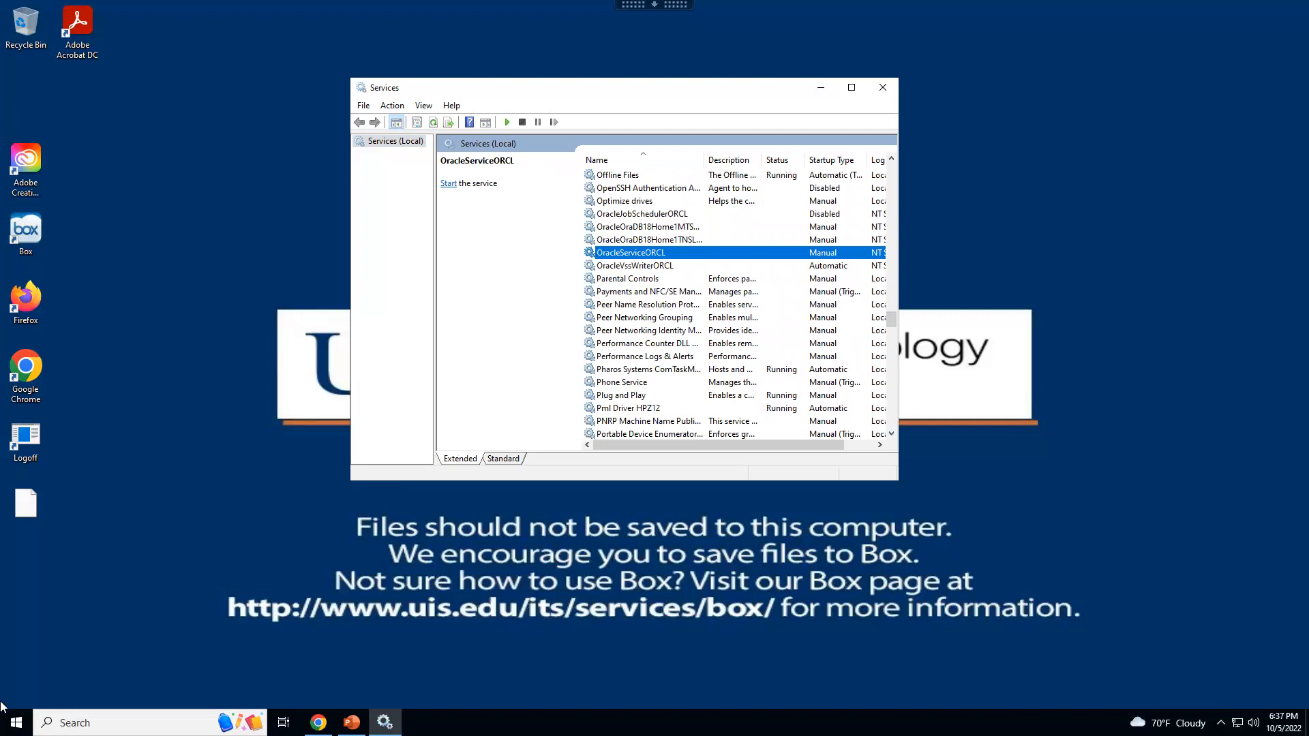
# Scroll the Start menu app list down past the Microsoft SQL Server Tools 18 folder
pyautogui.click(16, 722)
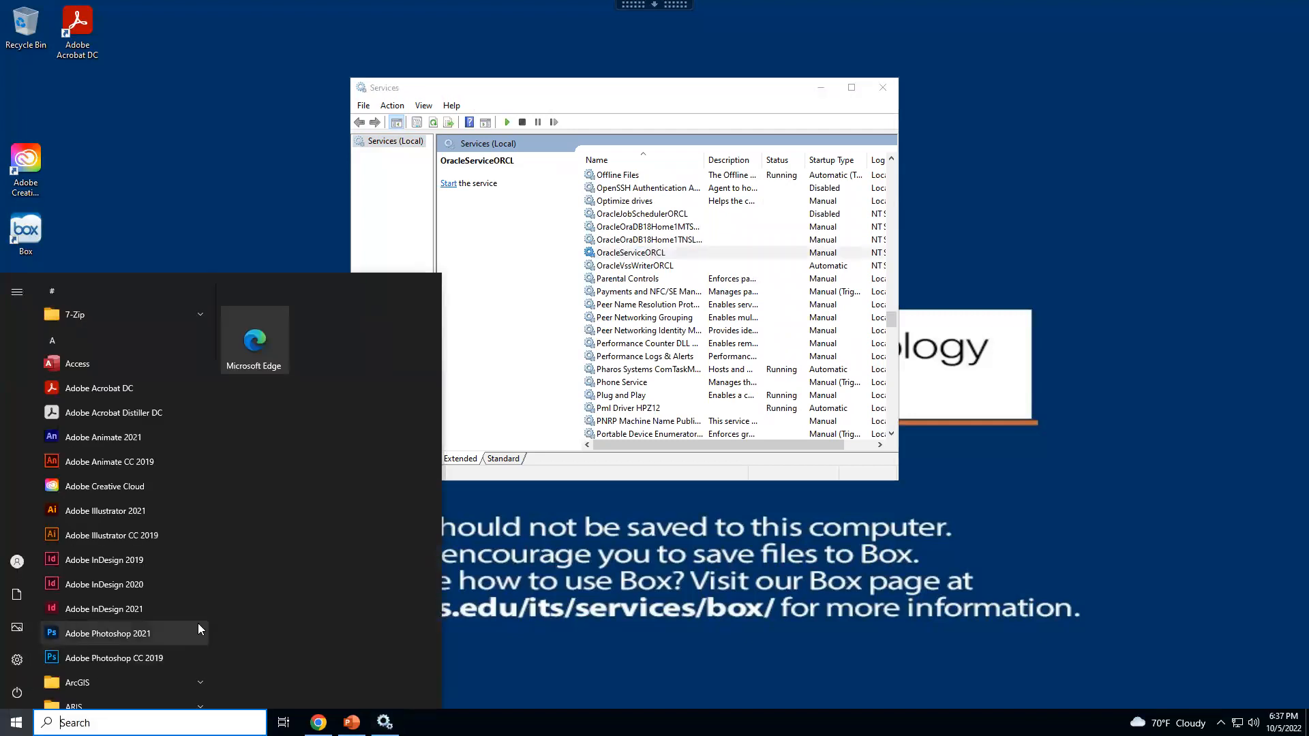
pyautogui.scroll(-3, 198, 623)
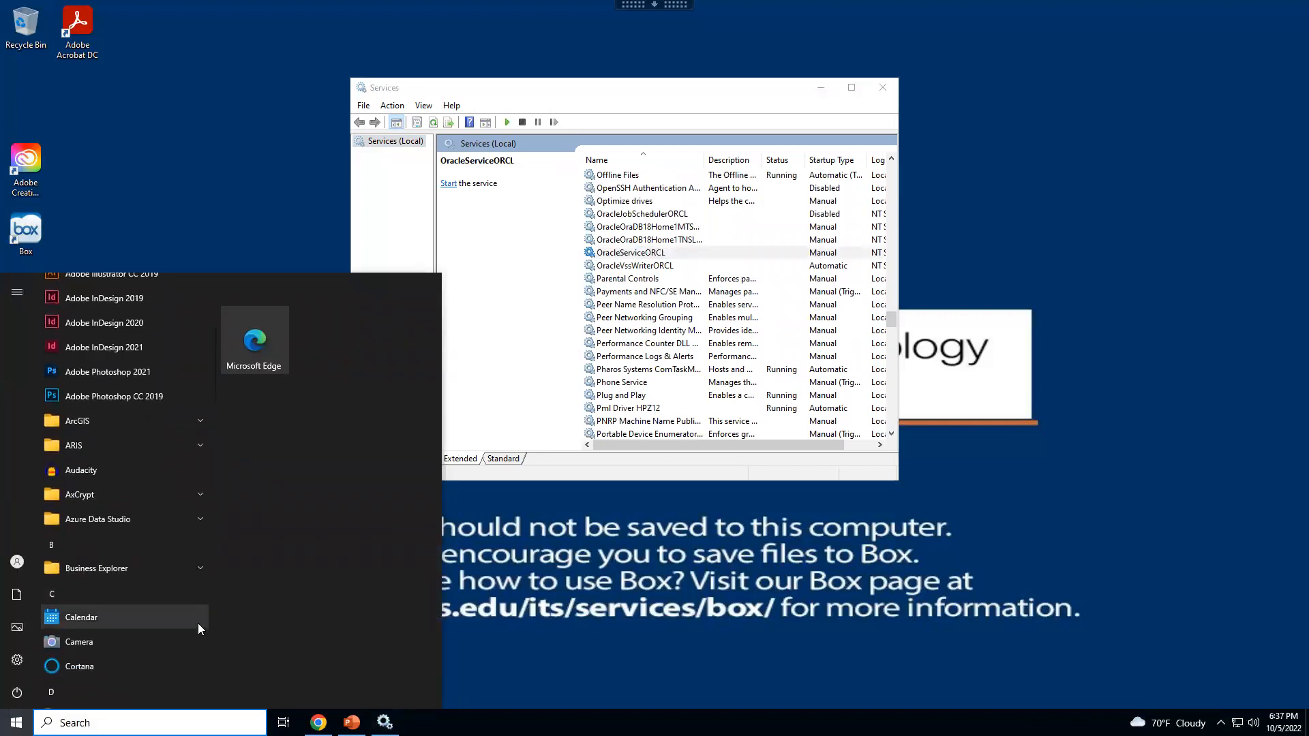
pyautogui.scroll(-3, 174, 567)
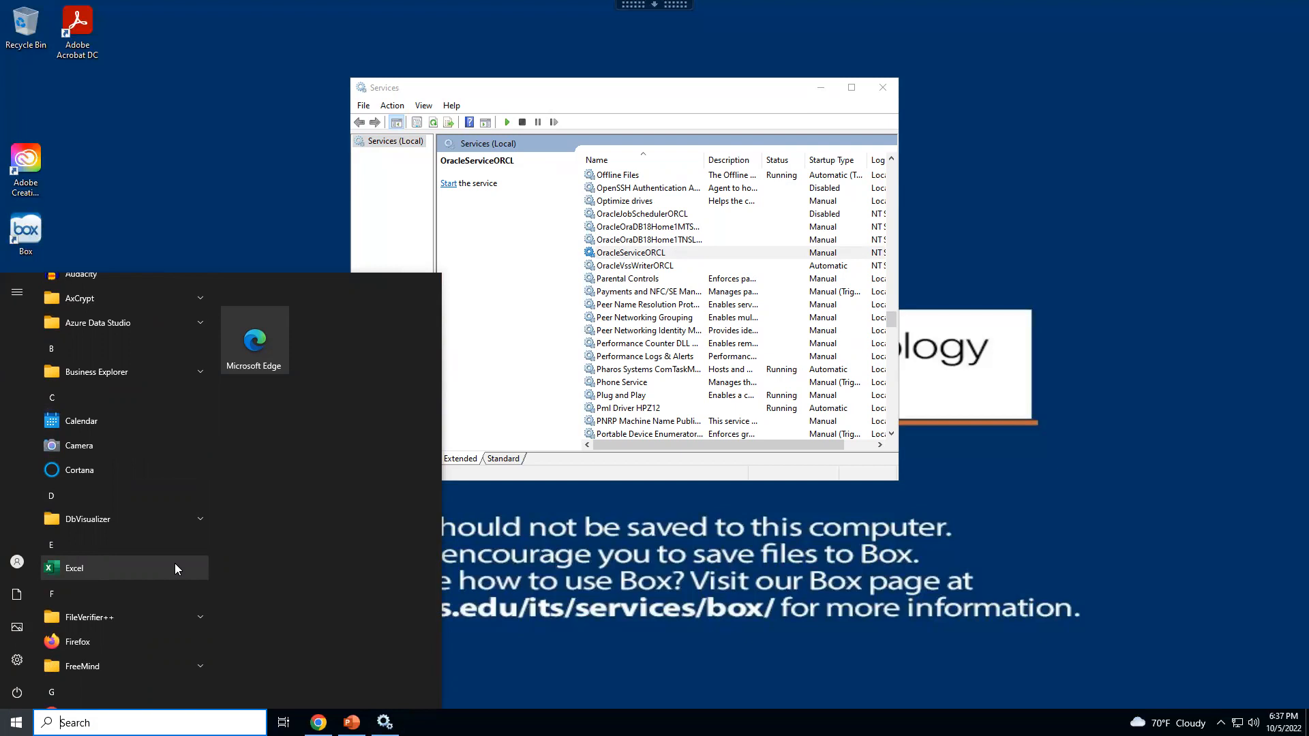
pyautogui.scroll(-5, 175, 564)
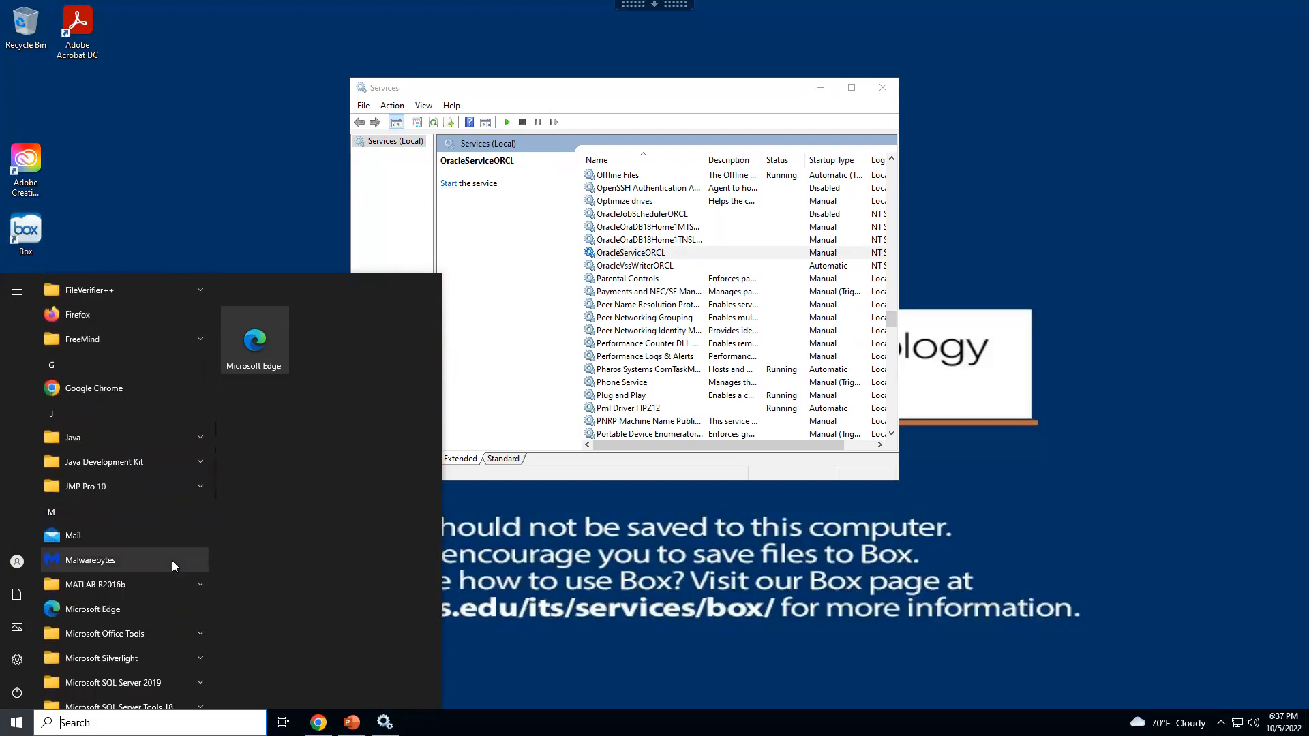
pyautogui.scroll(-3, 190, 511)
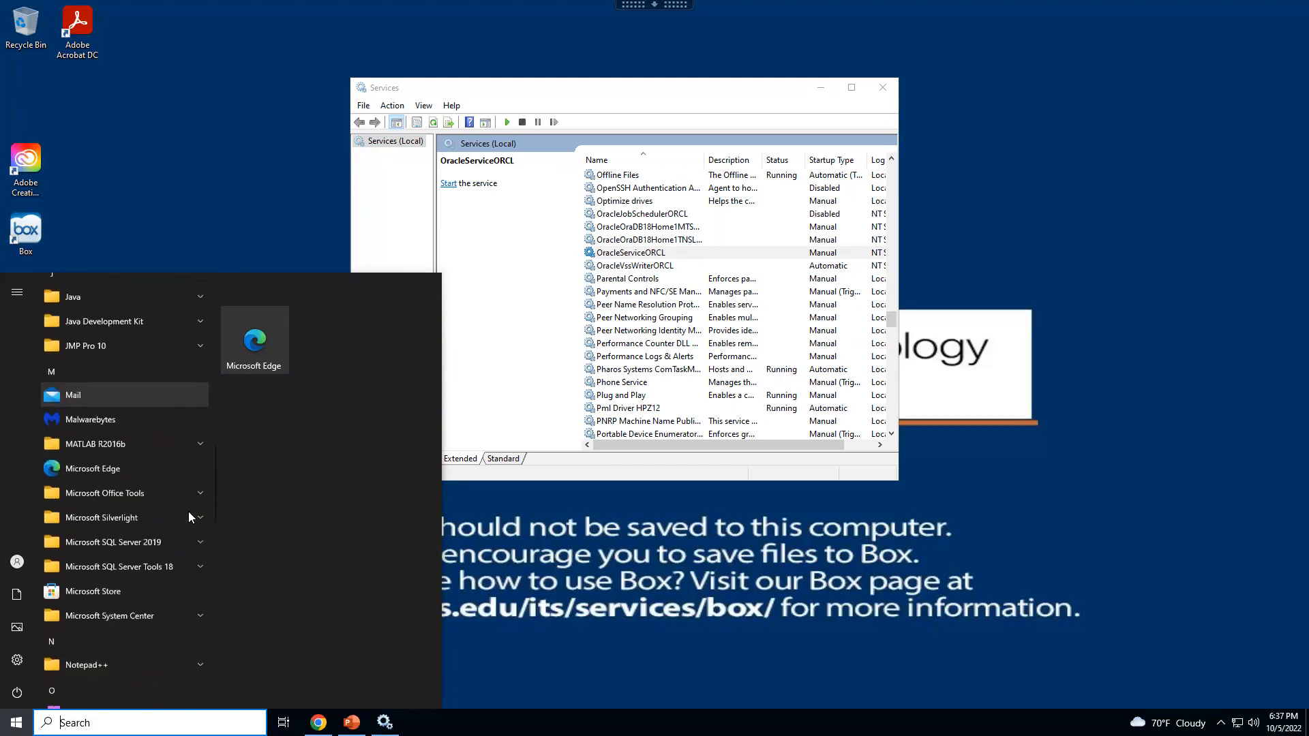
pyautogui.click(186, 512)
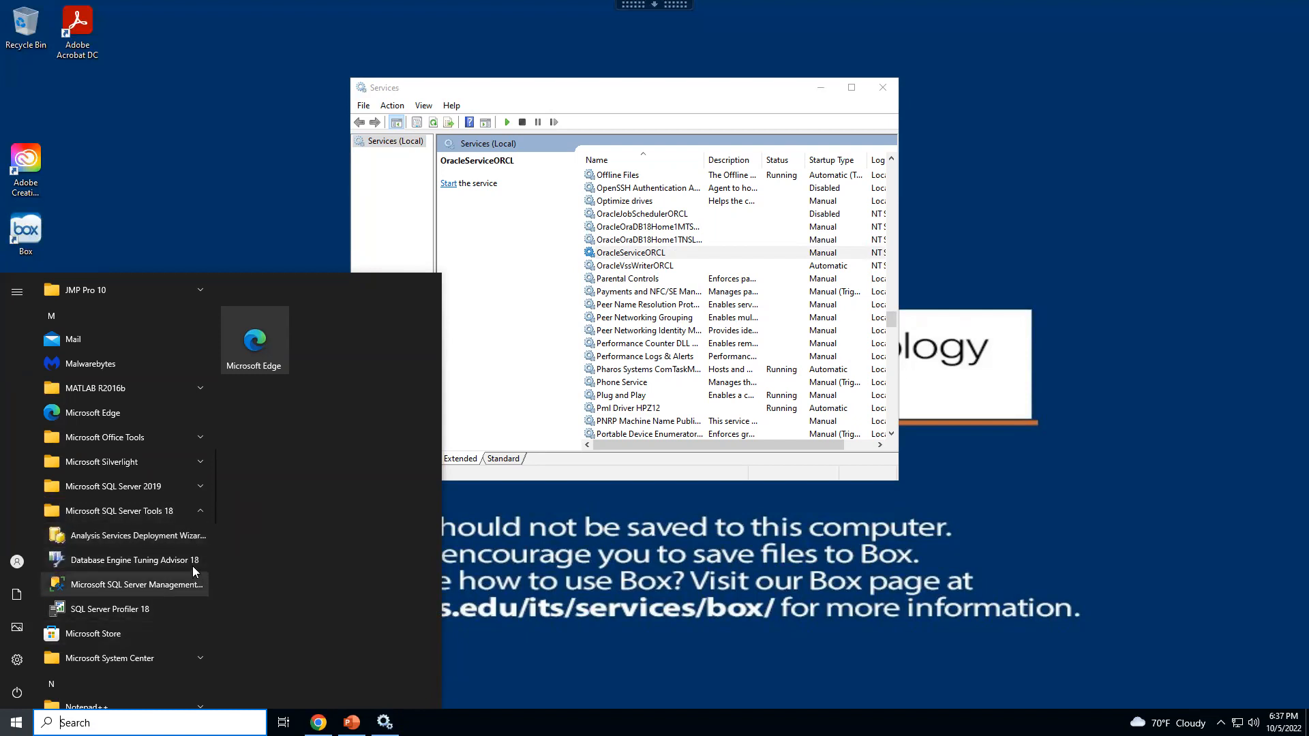
pyautogui.click(191, 511)
pyautogui.click(190, 510)
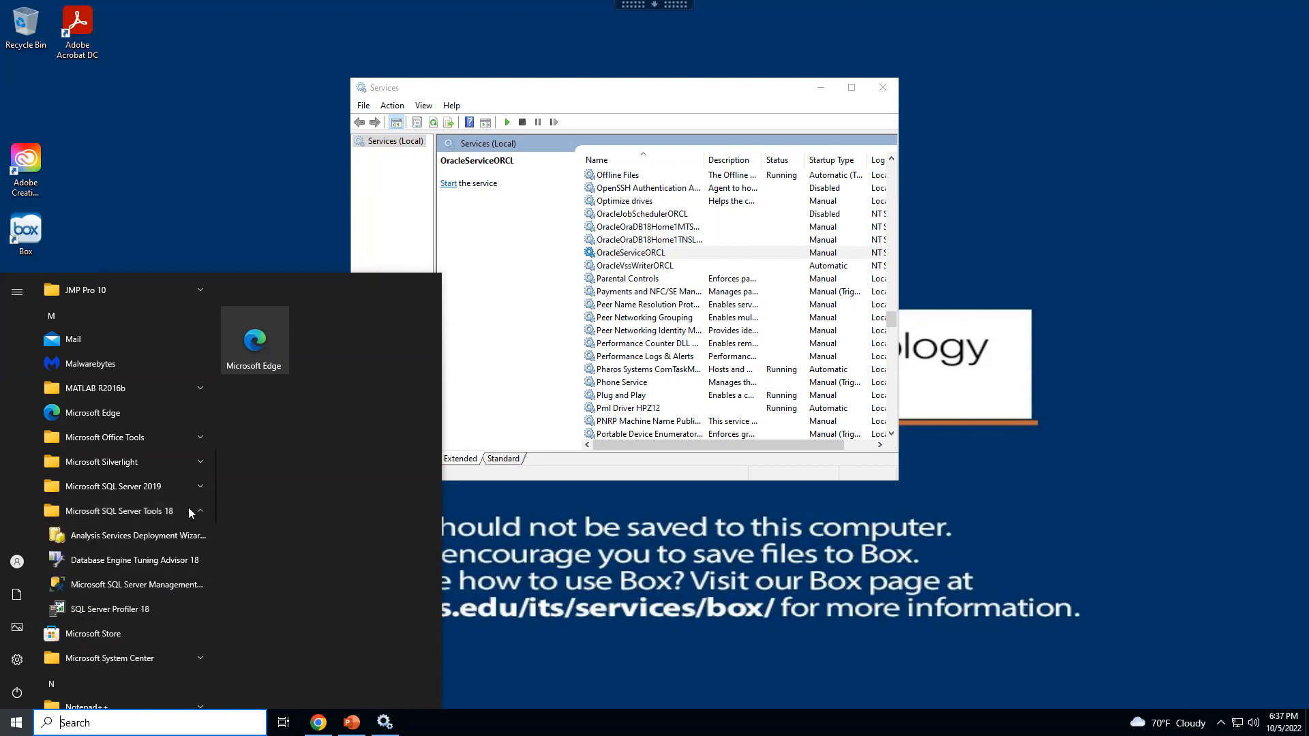
pyautogui.click(187, 511)
pyautogui.scroll(-3, 187, 511)
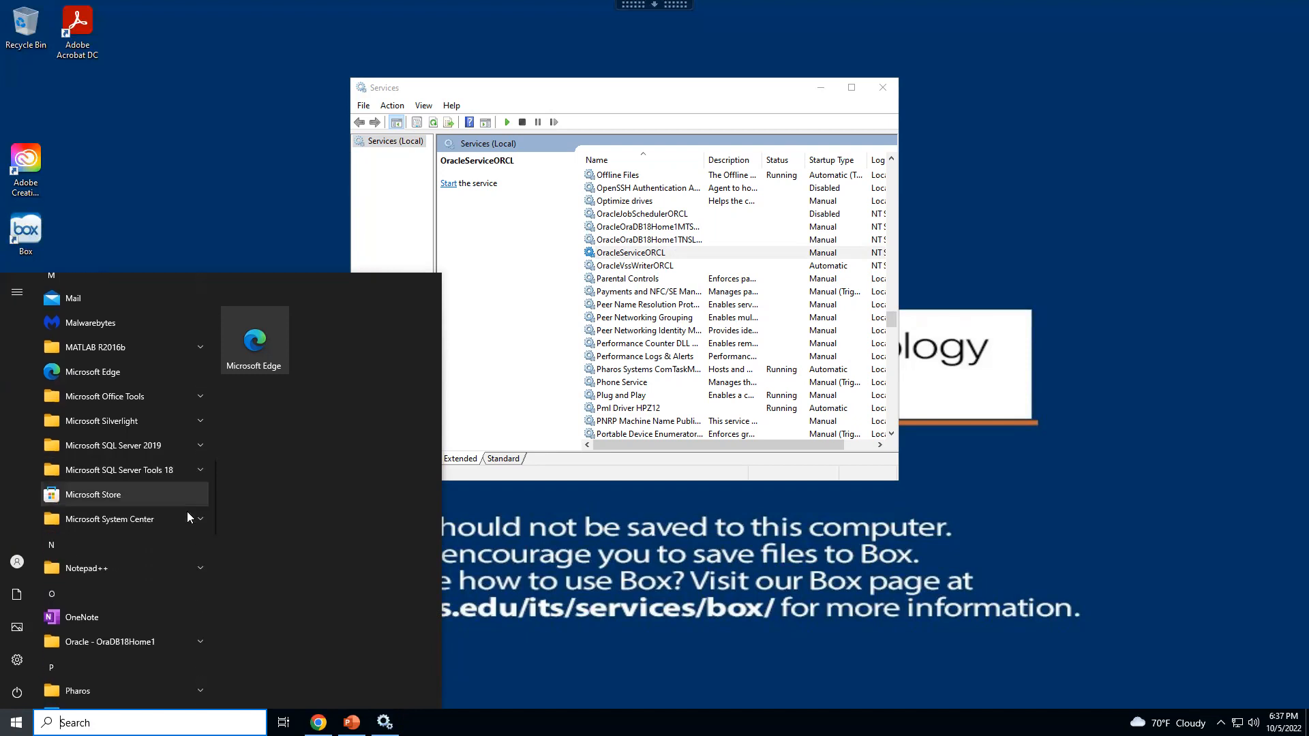
# Expand the Oracle - OraDB18Home1 folder and launch Oracle Instance Manager
pyautogui.click(181, 483)
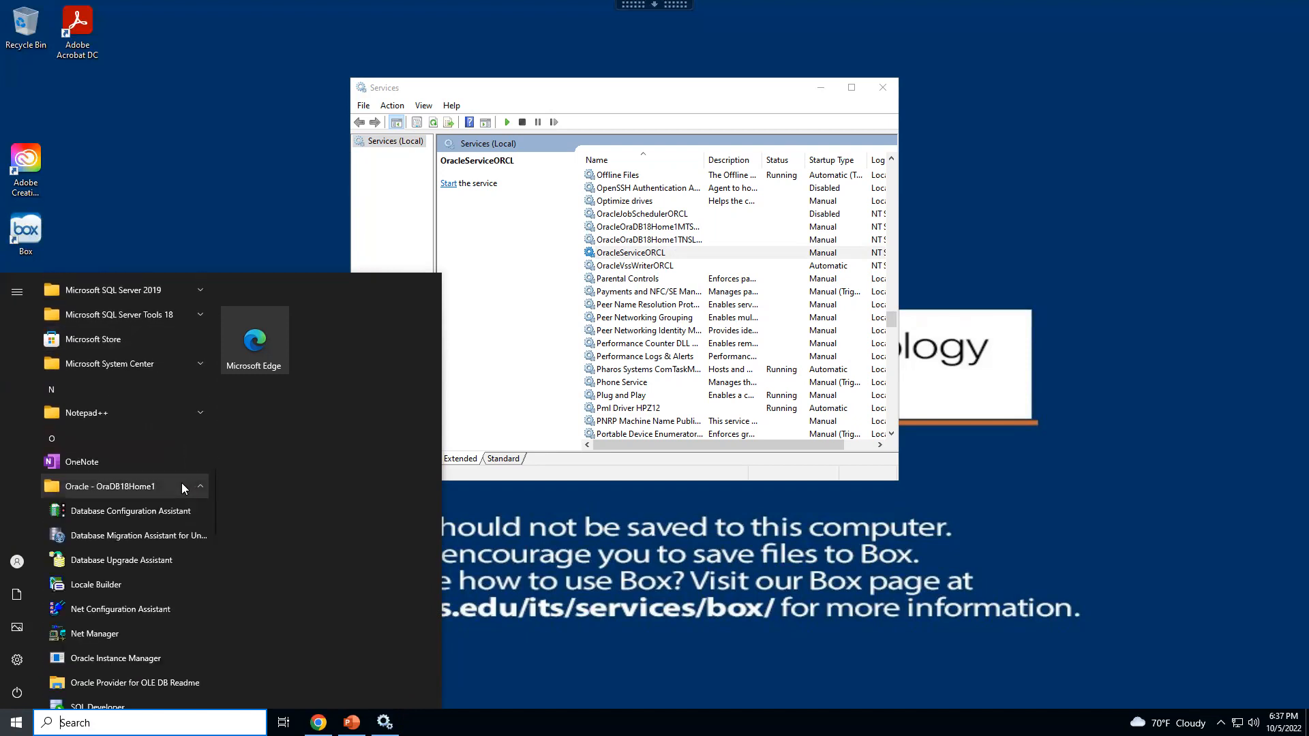
pyautogui.scroll(-3, 183, 501)
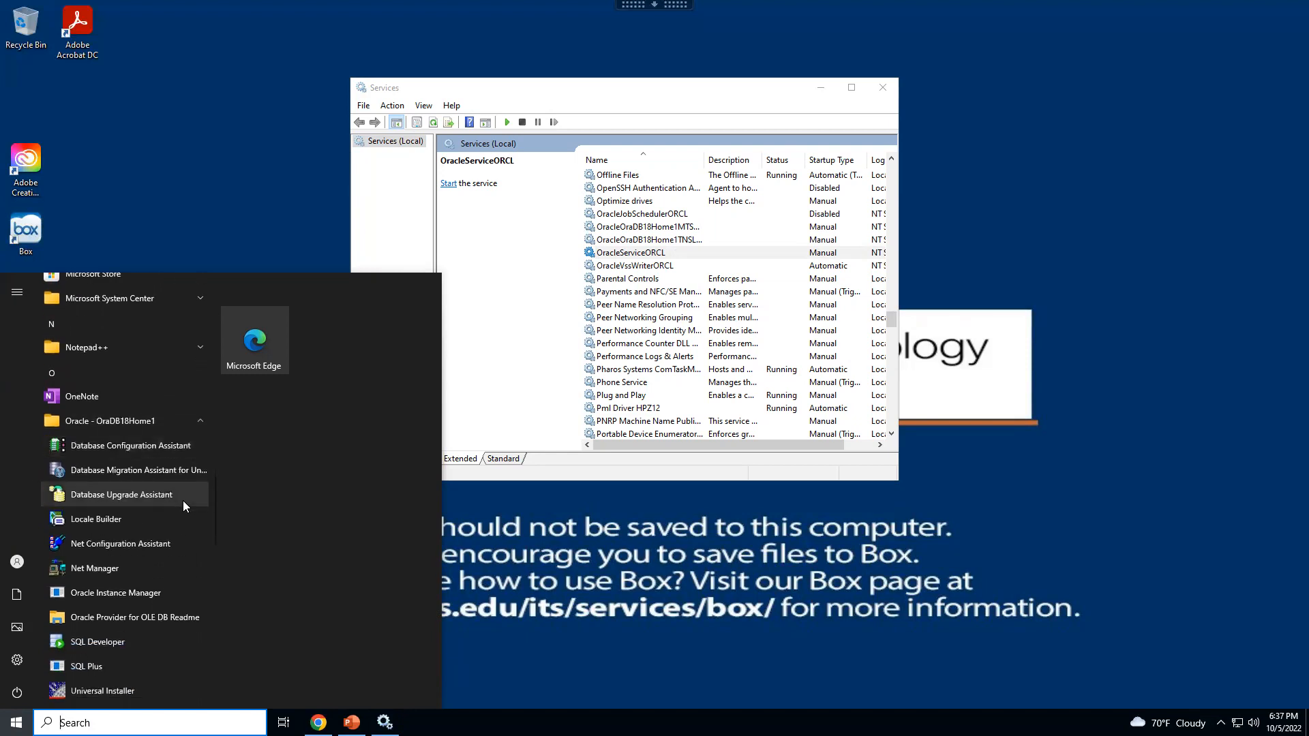
pyautogui.scroll(1, 182, 502)
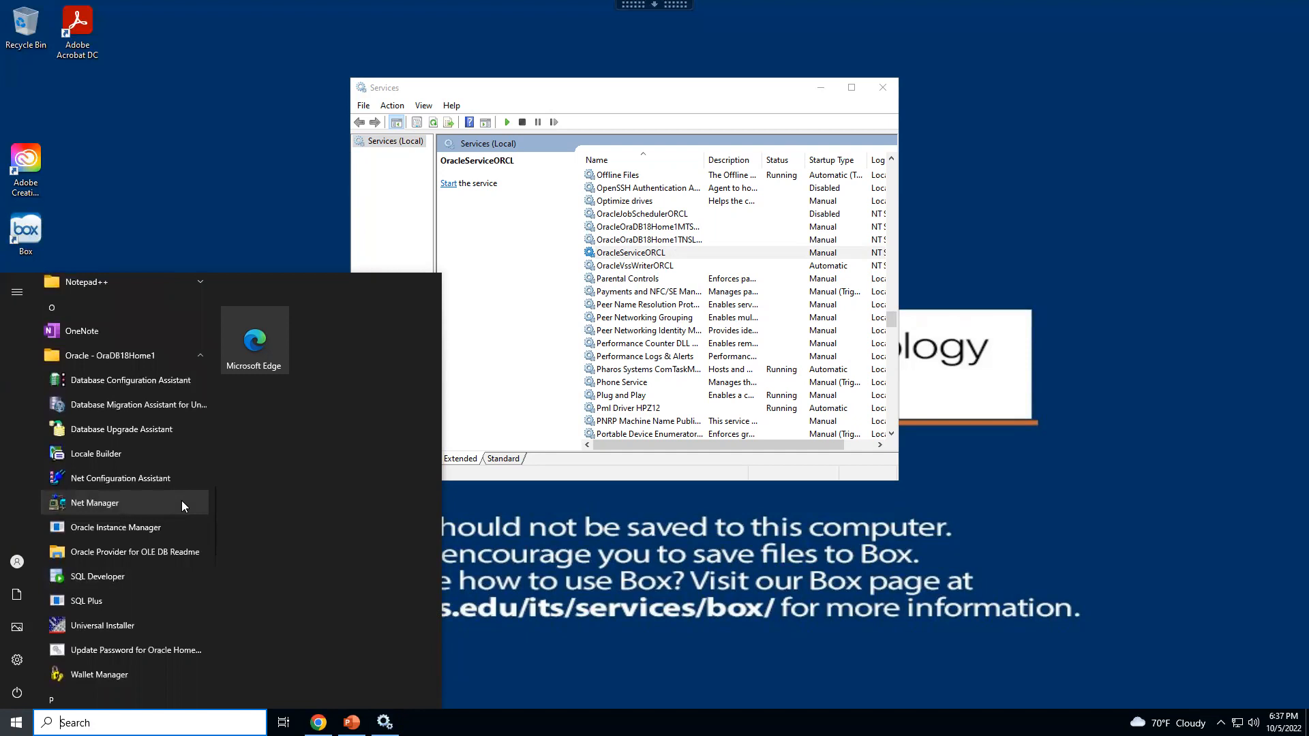
pyautogui.click(150, 536)
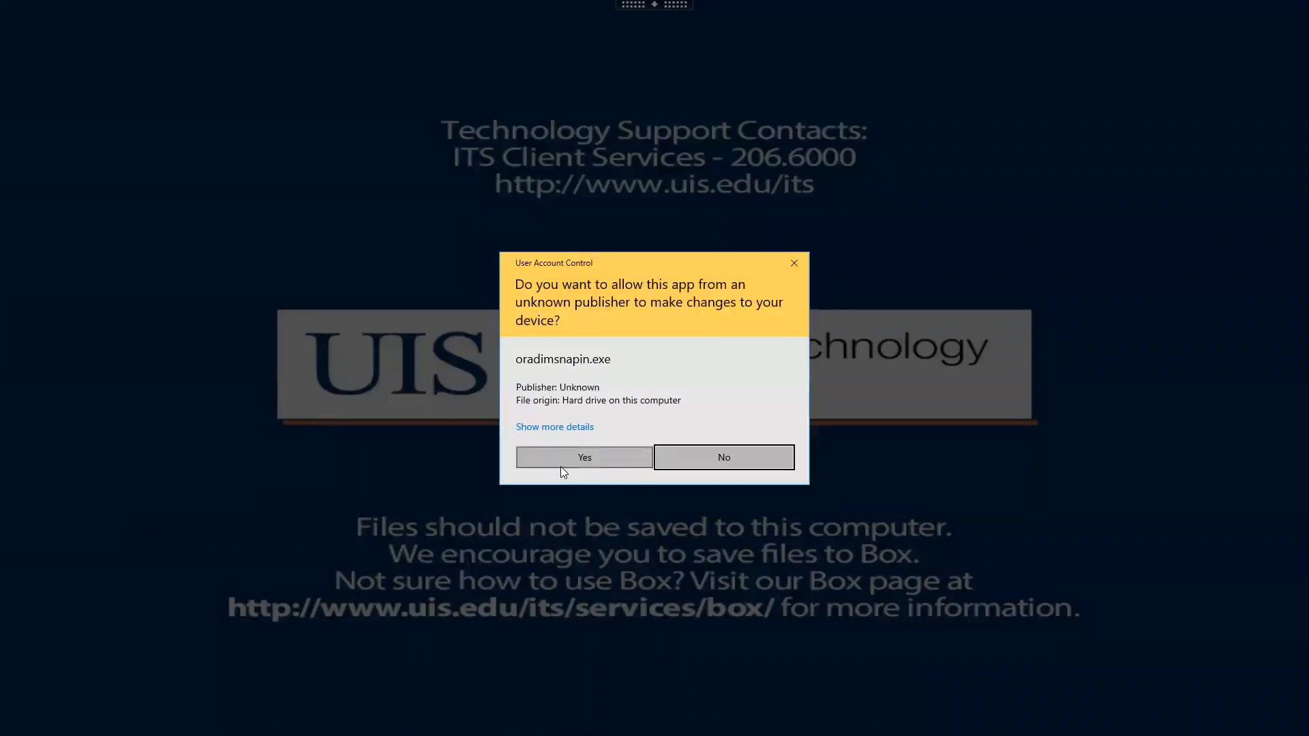
# Approve the permission prompt, select the STOPPED OracleServiceORCL under OraDB18Home1, and show its More Actions
pyautogui.click(575, 455)
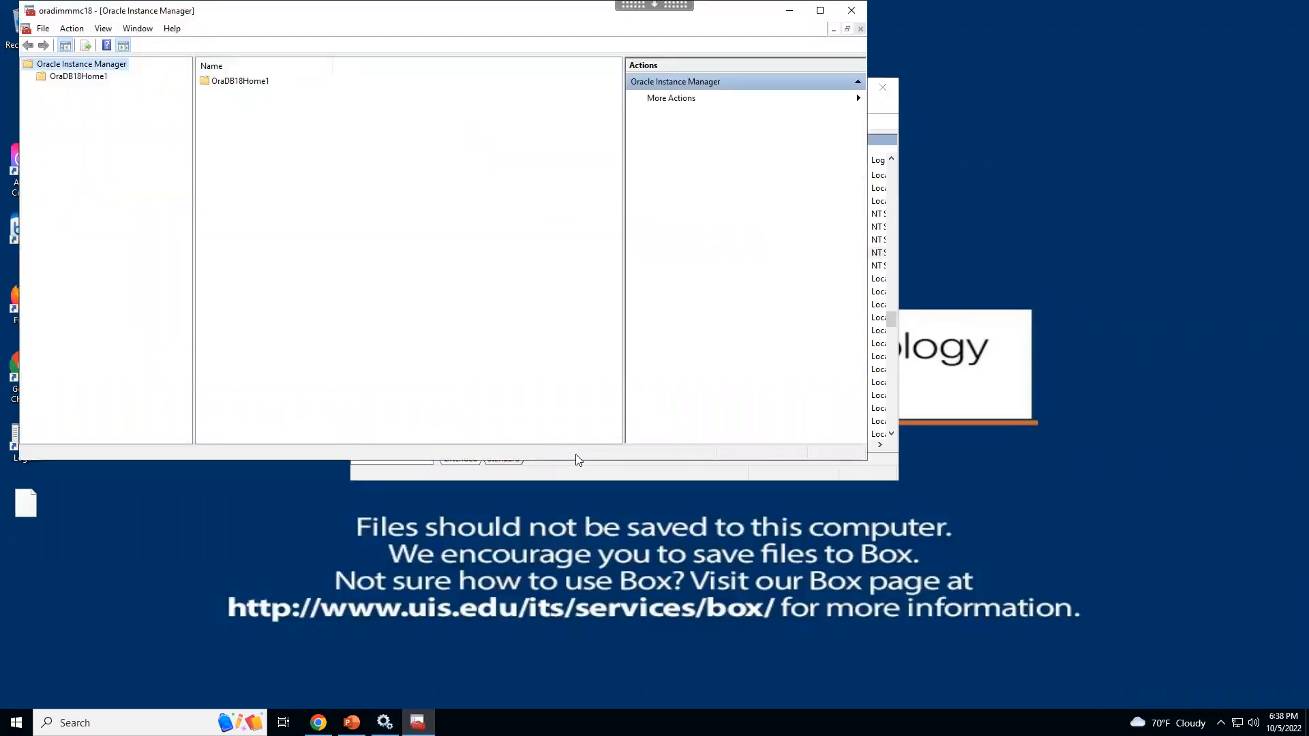
pyautogui.moveTo(336, 19); pyautogui.dragTo(517, 80)
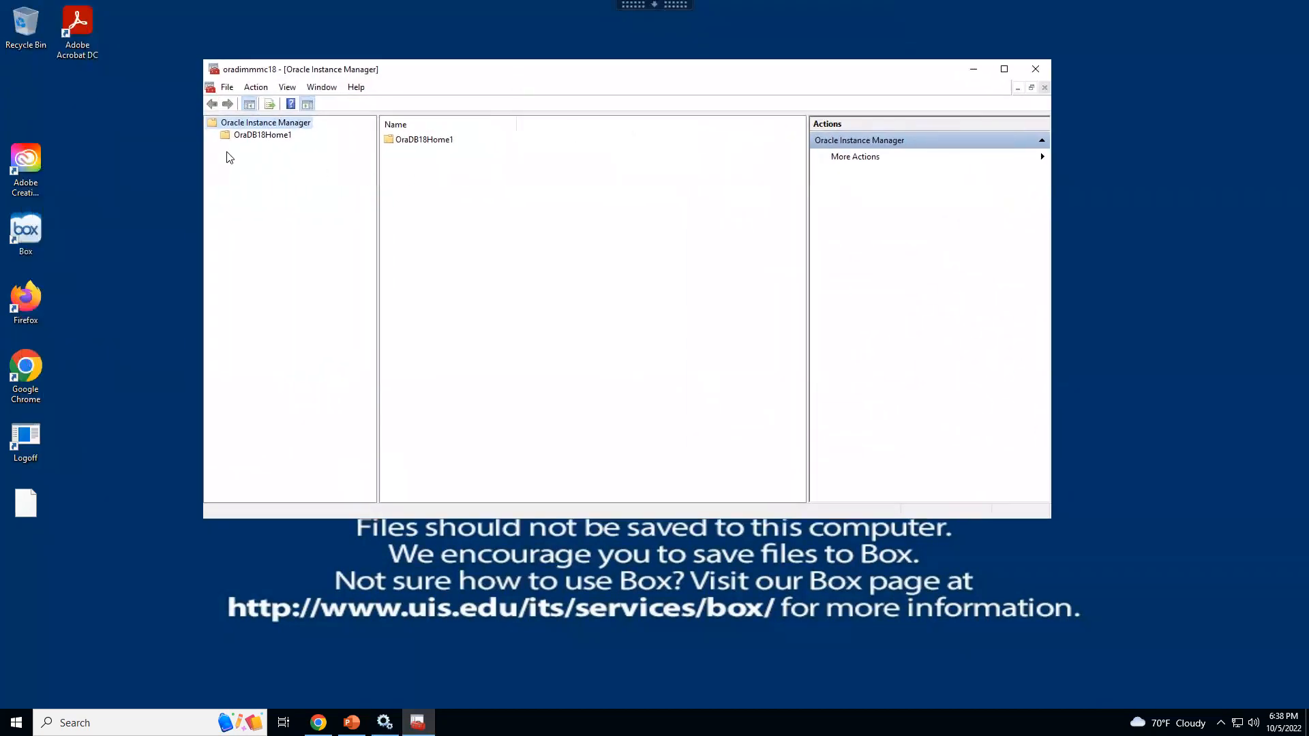
pyautogui.click(265, 135)
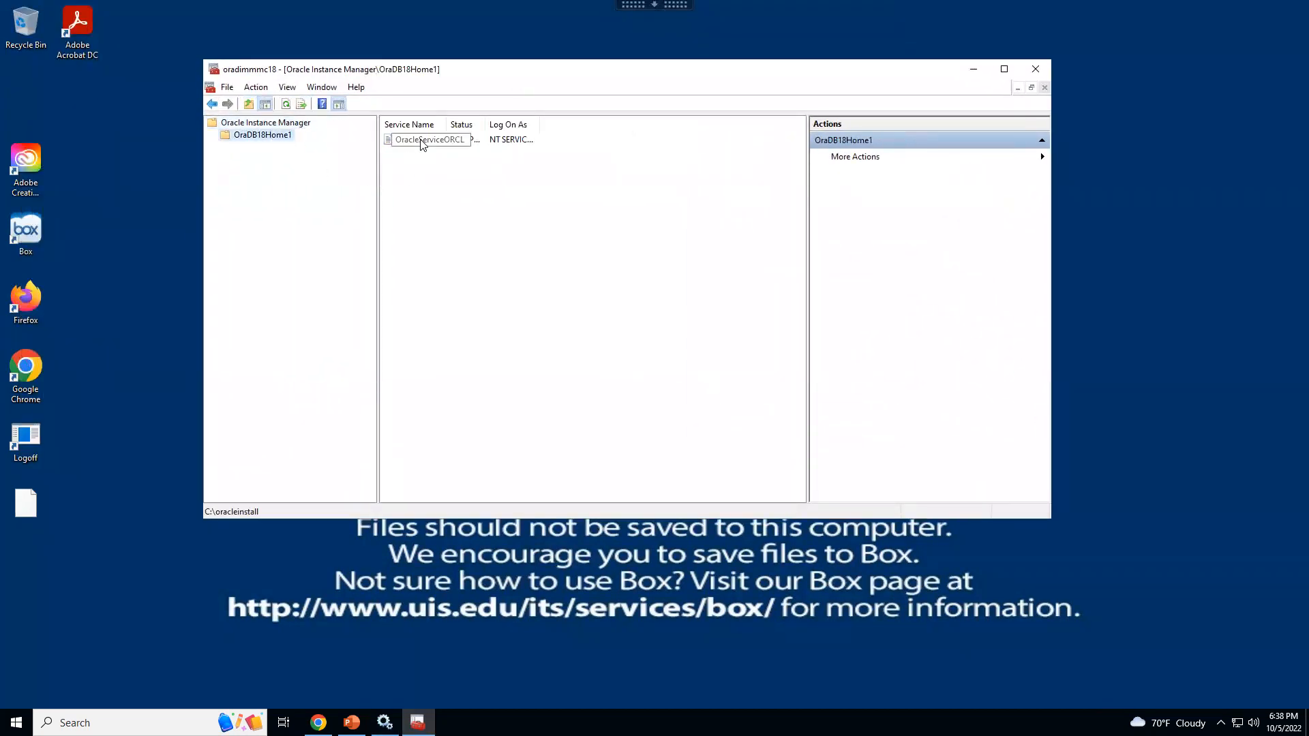
pyautogui.click(422, 141)
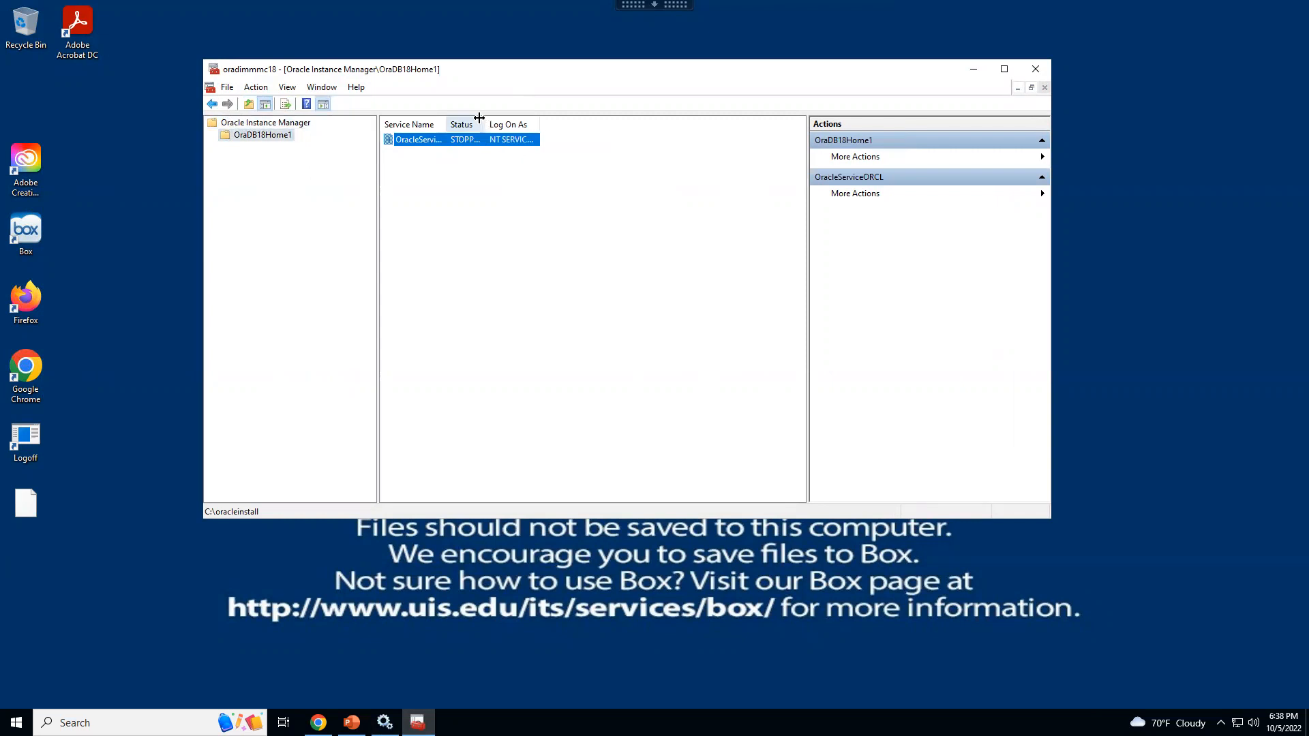
pyautogui.moveTo(483, 121); pyautogui.dragTo(532, 123)
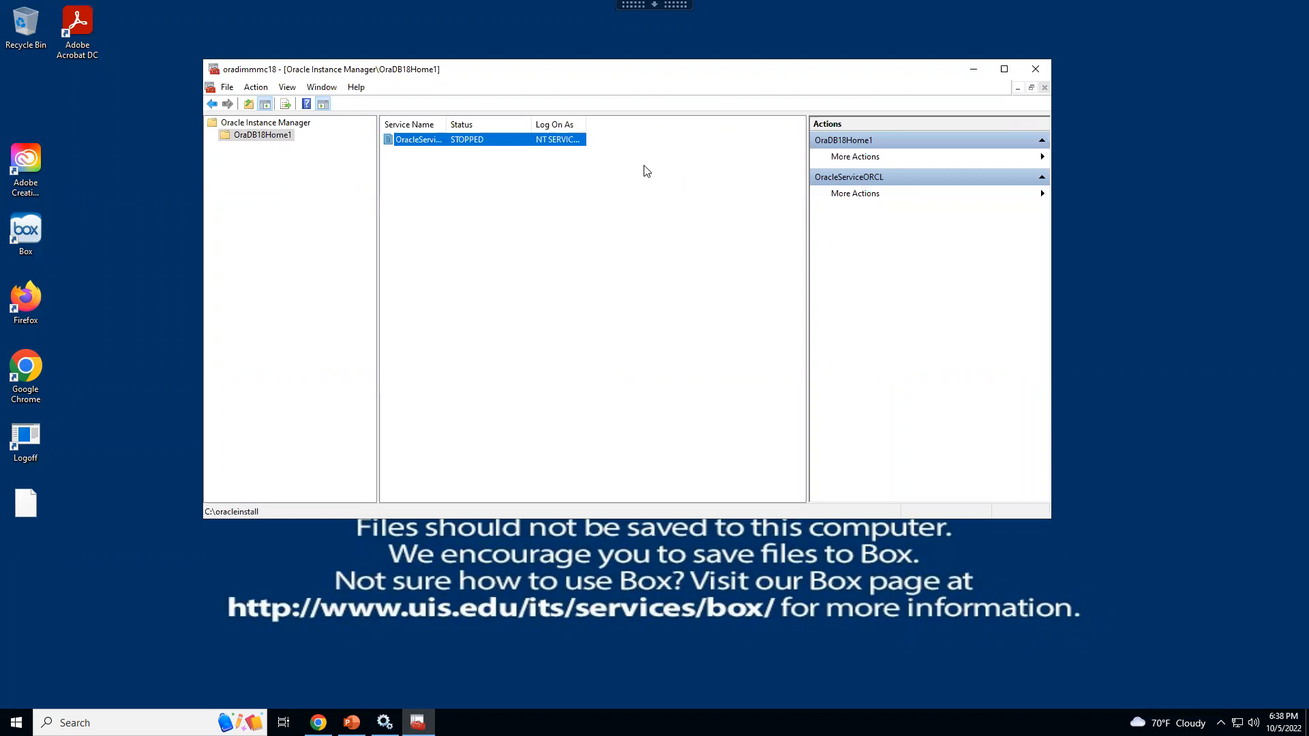
pyautogui.click(892, 199)
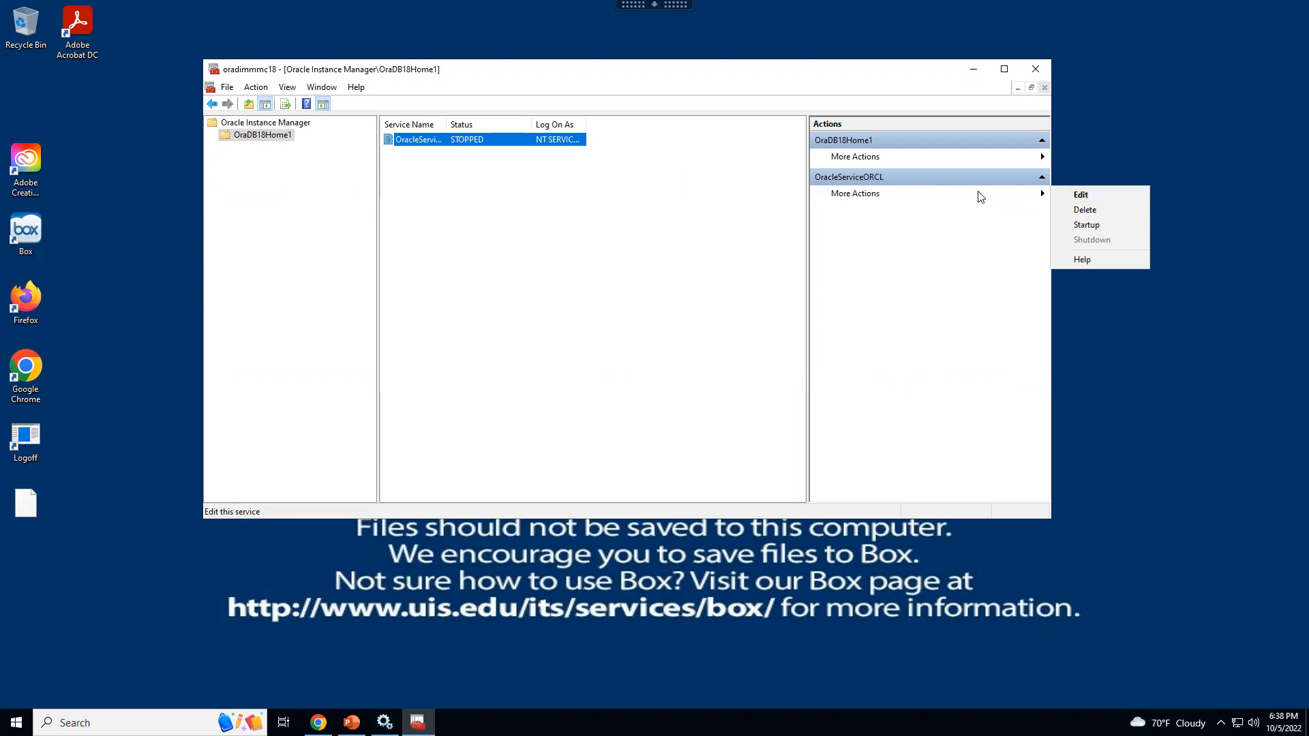
# Start up ORCL with the Sys password and Start Type Both, then select the now-running OracleServiceORCL
pyautogui.click(1092, 227)
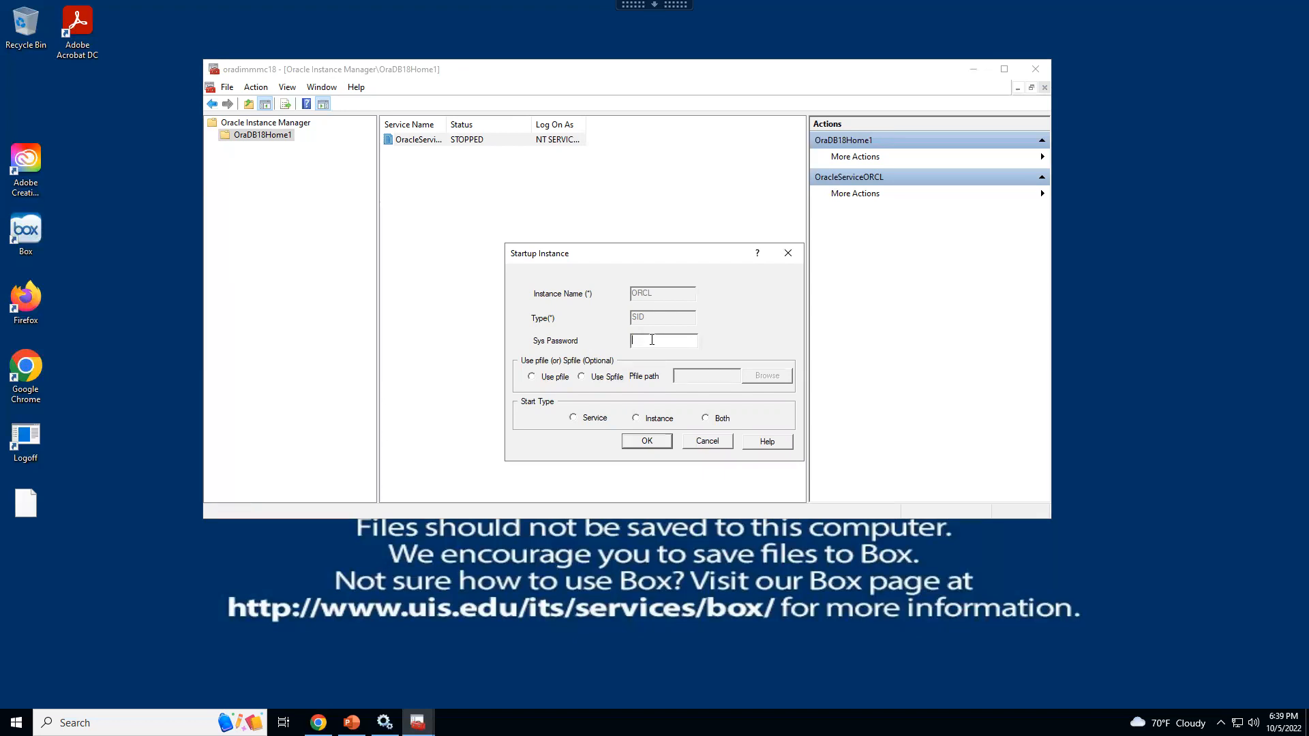
pyautogui.write('**')
pyautogui.click(710, 419)
pyautogui.click(646, 443)
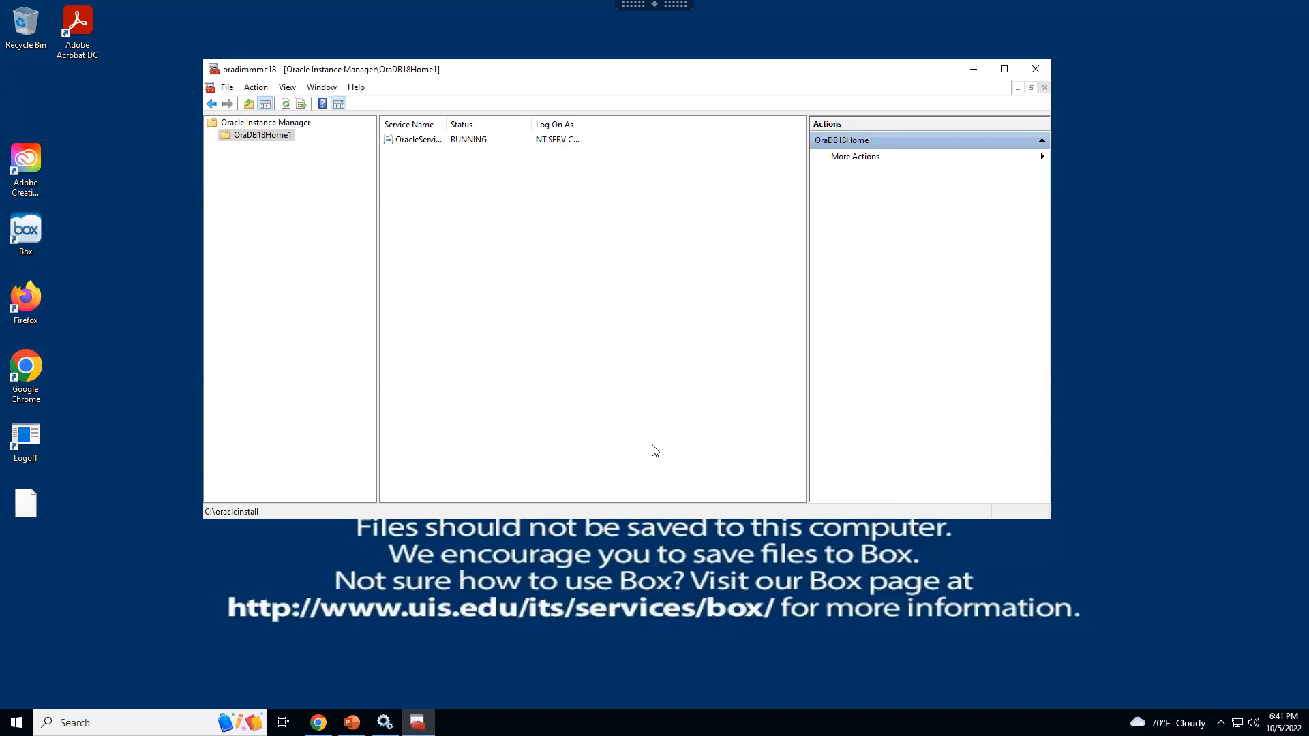
pyautogui.click(484, 140)
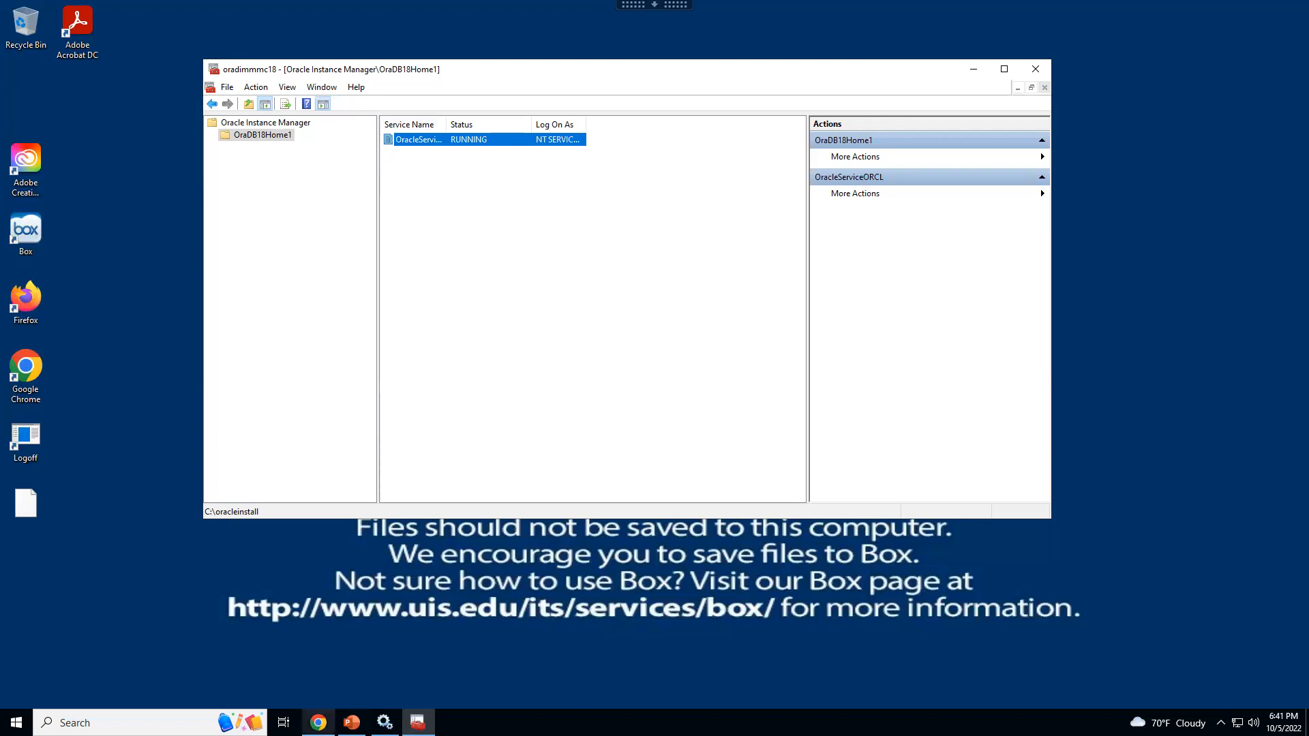
# Refresh Windows Services, start OracleOraDB18Home1TNSListener, and return to Oracle Instance Manager
pyautogui.click(384, 722)
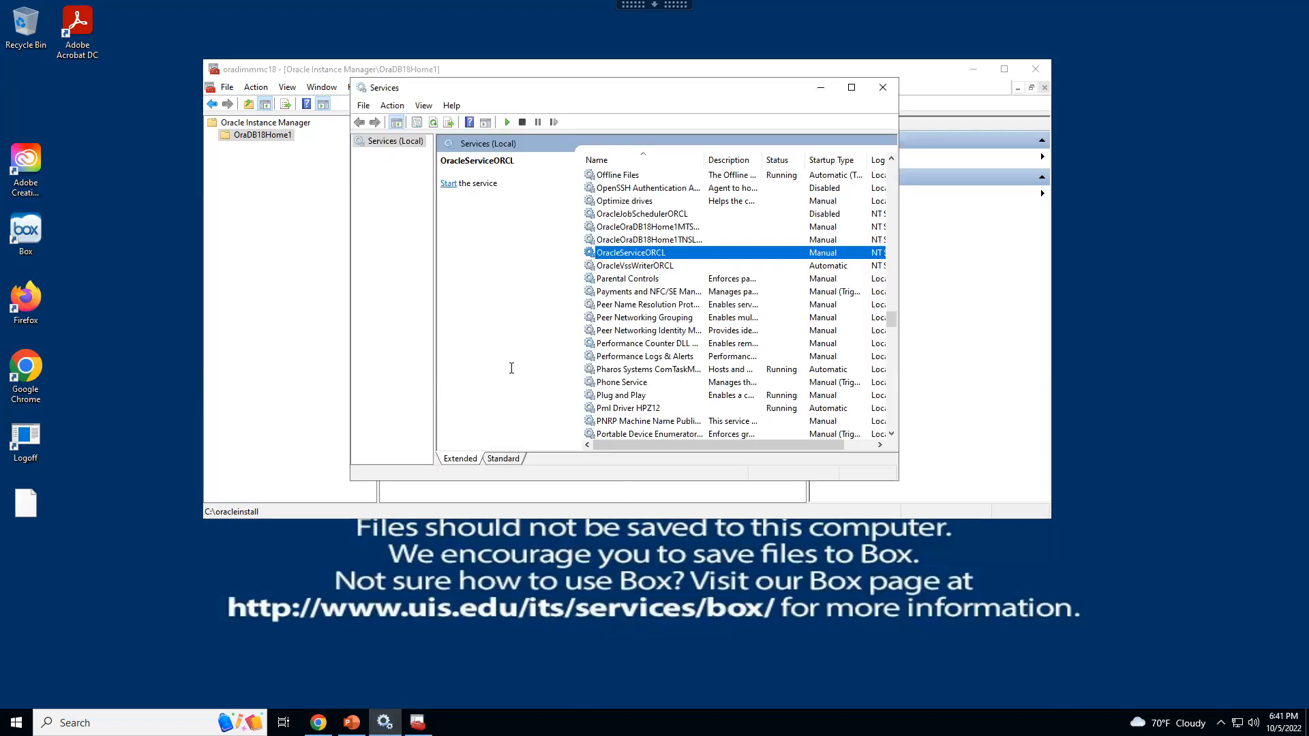
pyautogui.rightClick(407, 145)
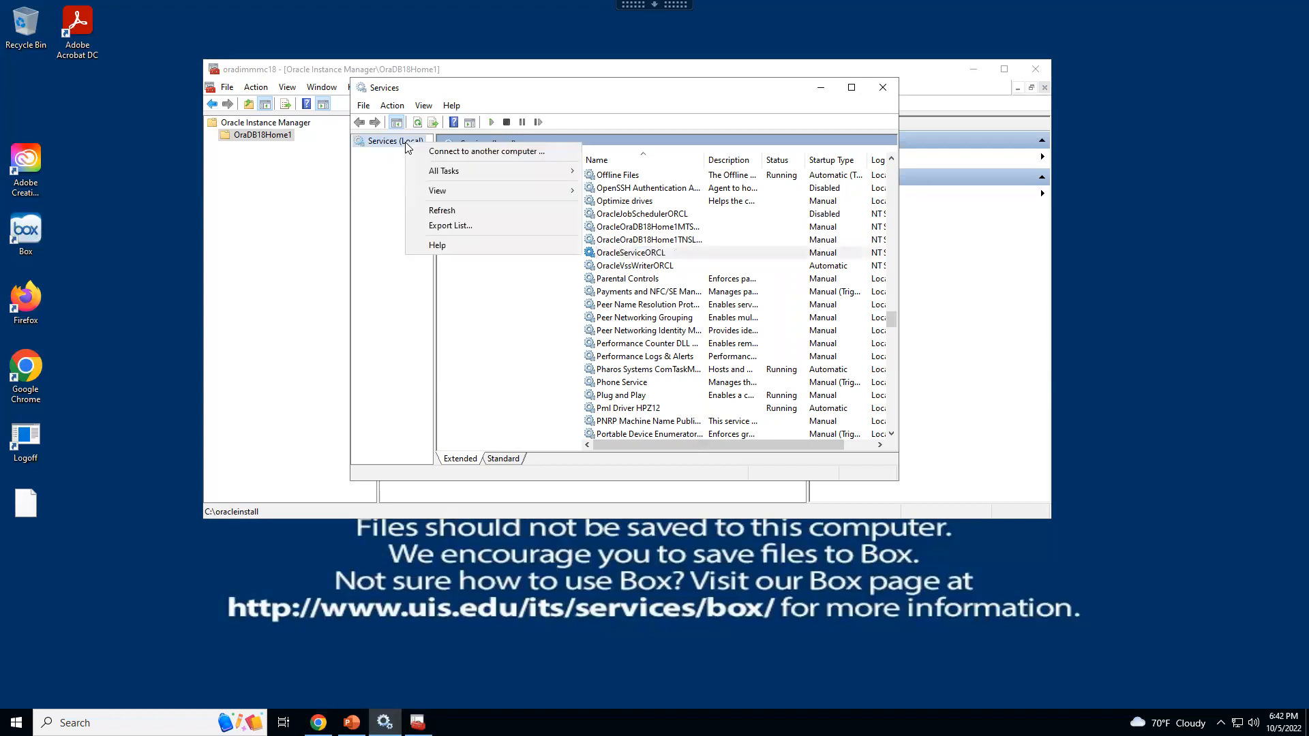
pyautogui.click(454, 210)
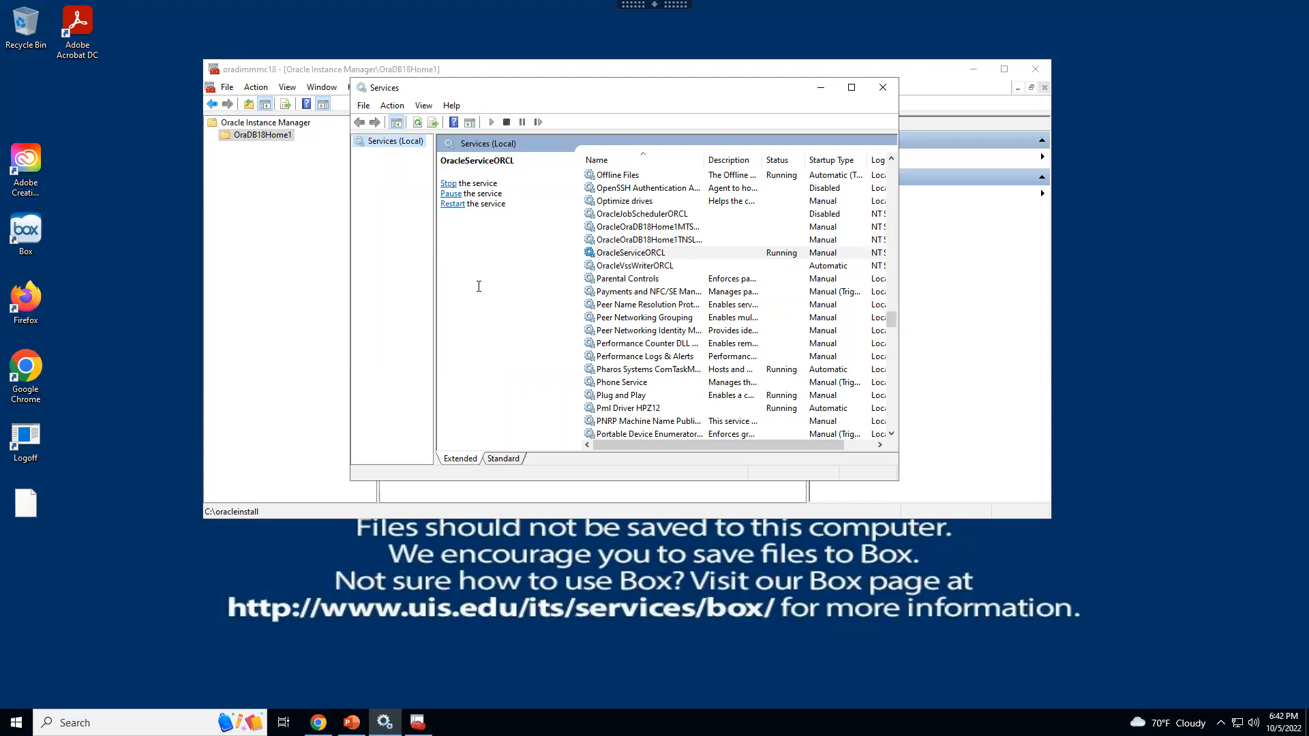
pyautogui.click(653, 240)
pyautogui.click(451, 184)
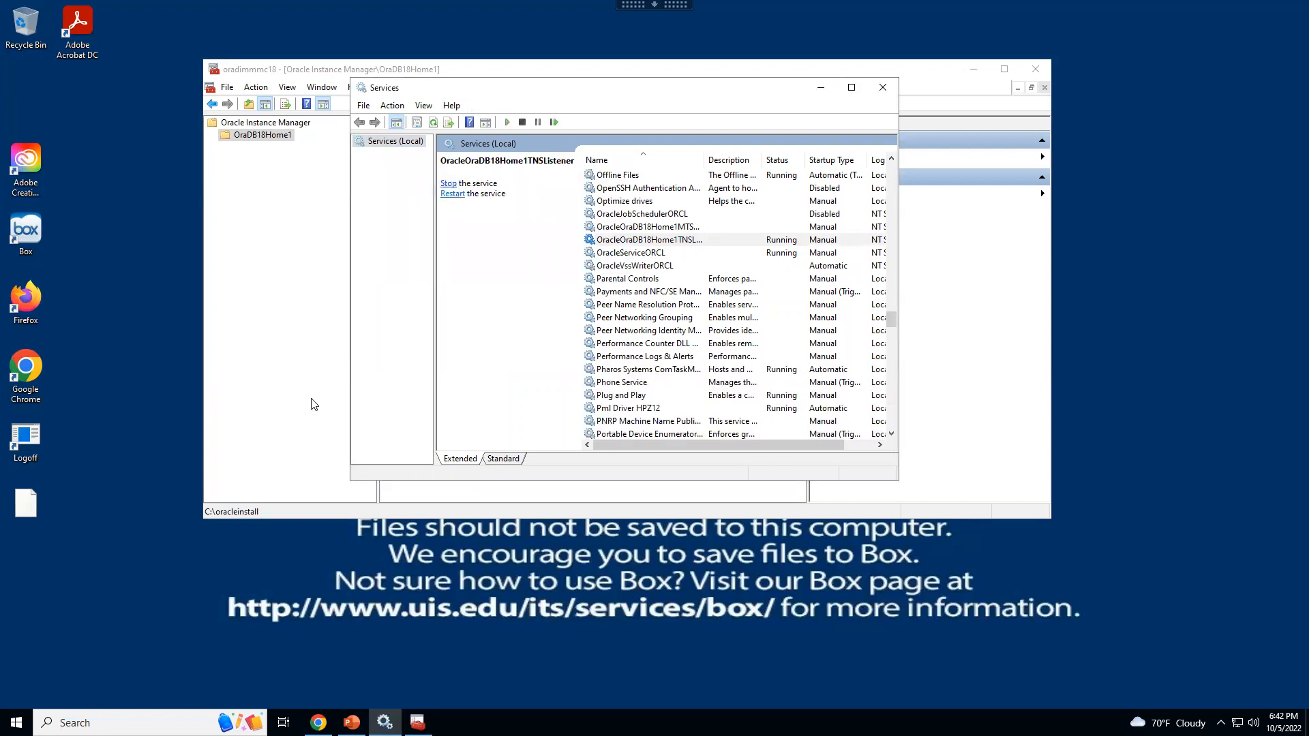
pyautogui.click(418, 721)
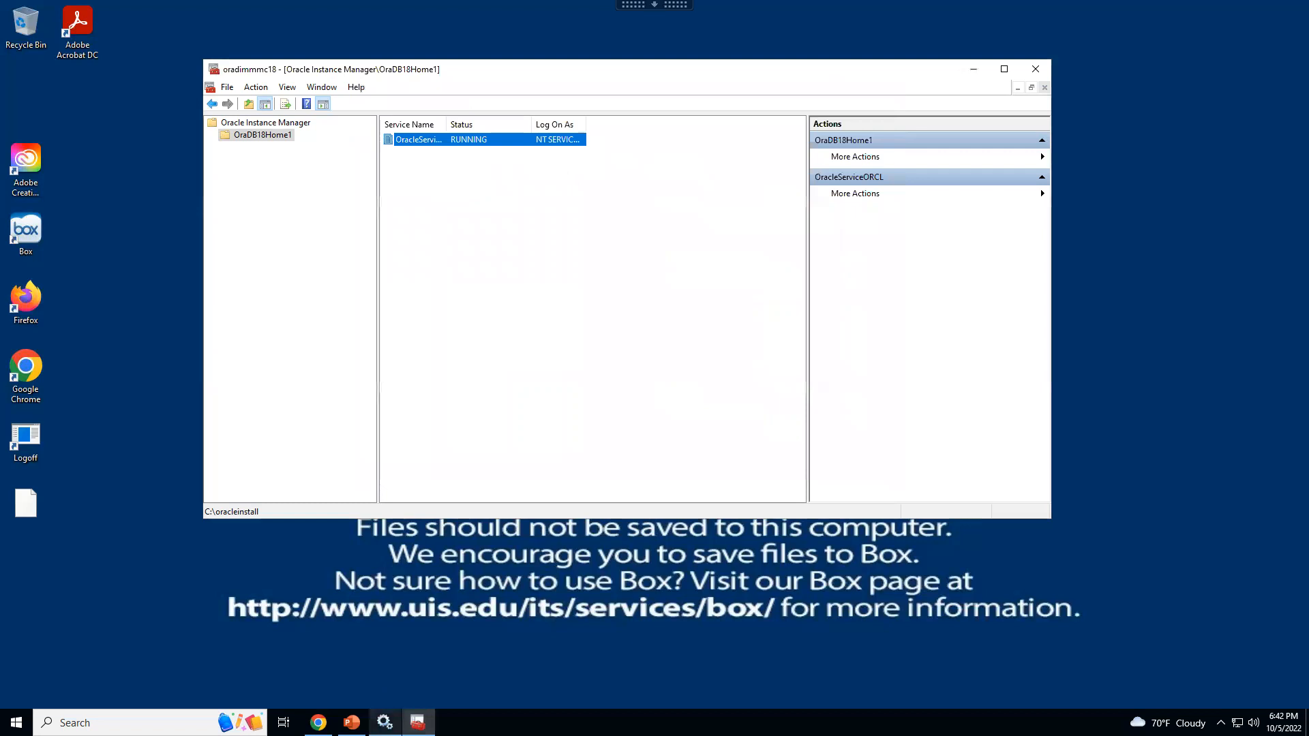
pyautogui.click(351, 722)
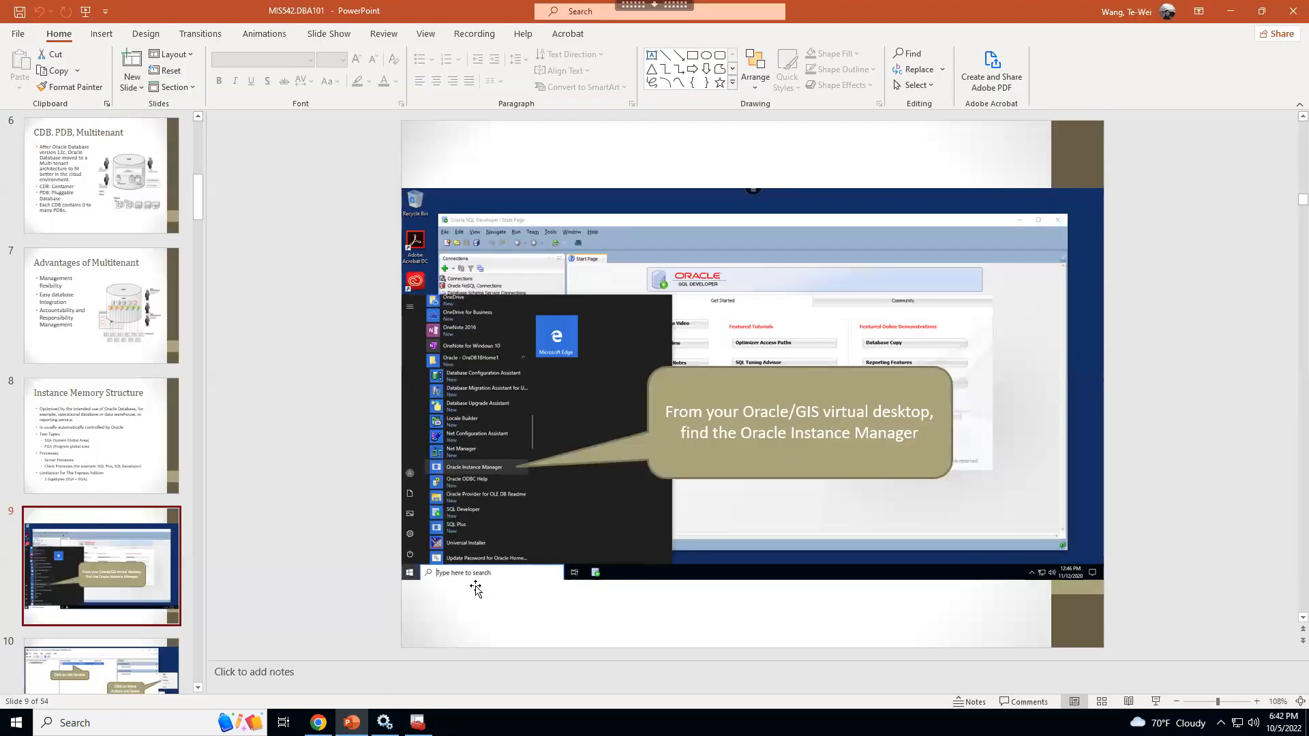
pyautogui.scroll(-2, 475, 588)
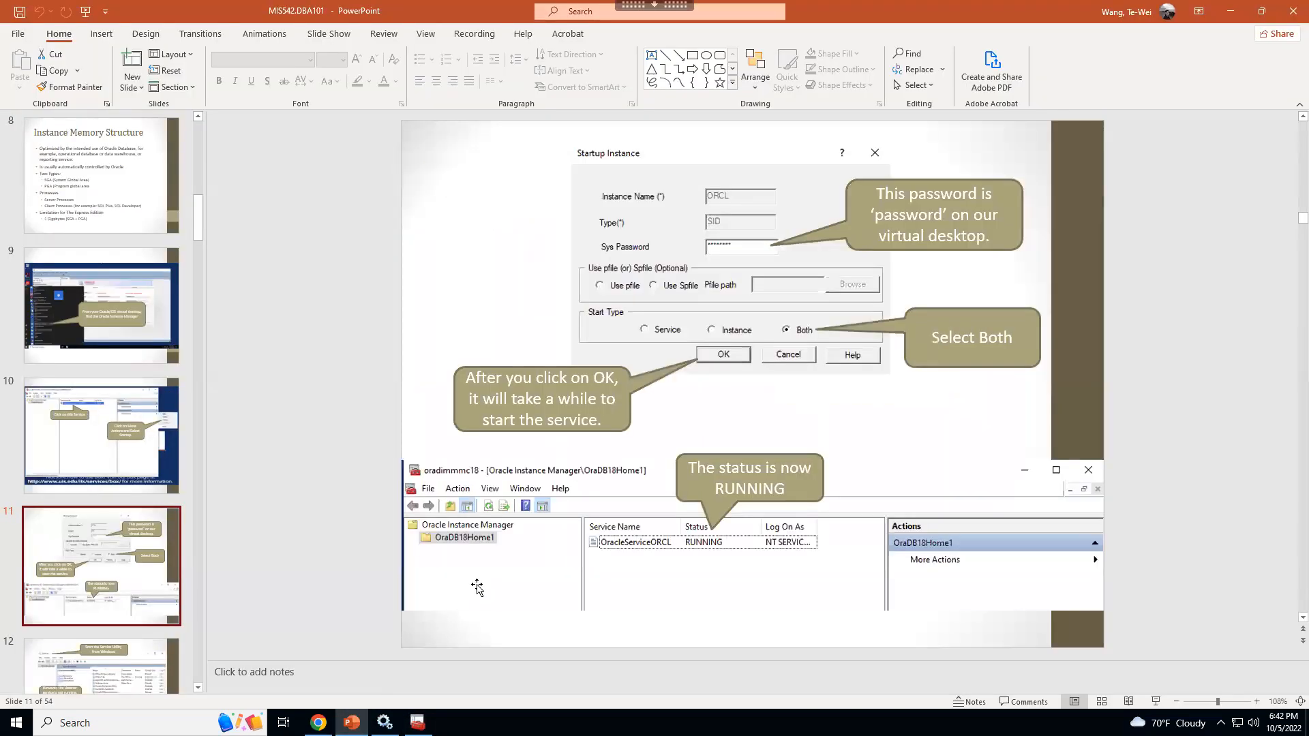
pyautogui.scroll(-1, 477, 588)
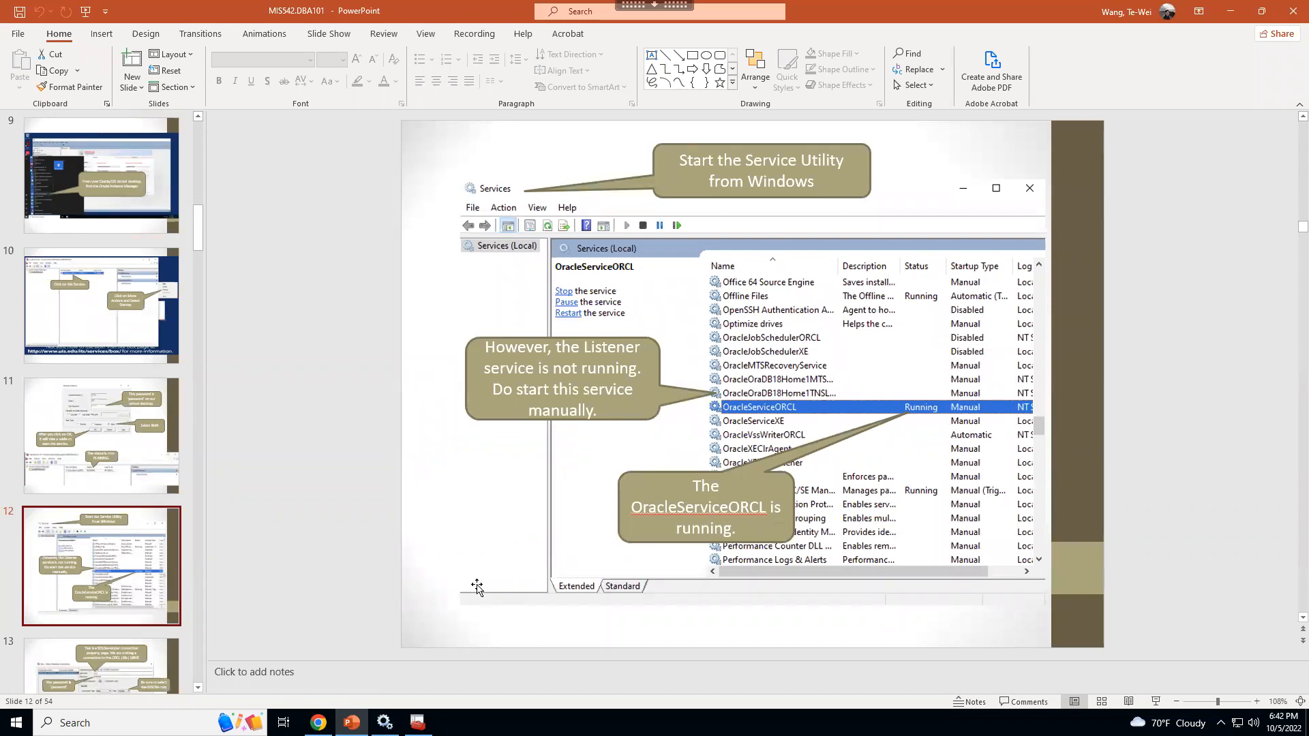
pyautogui.scroll(-1, 477, 588)
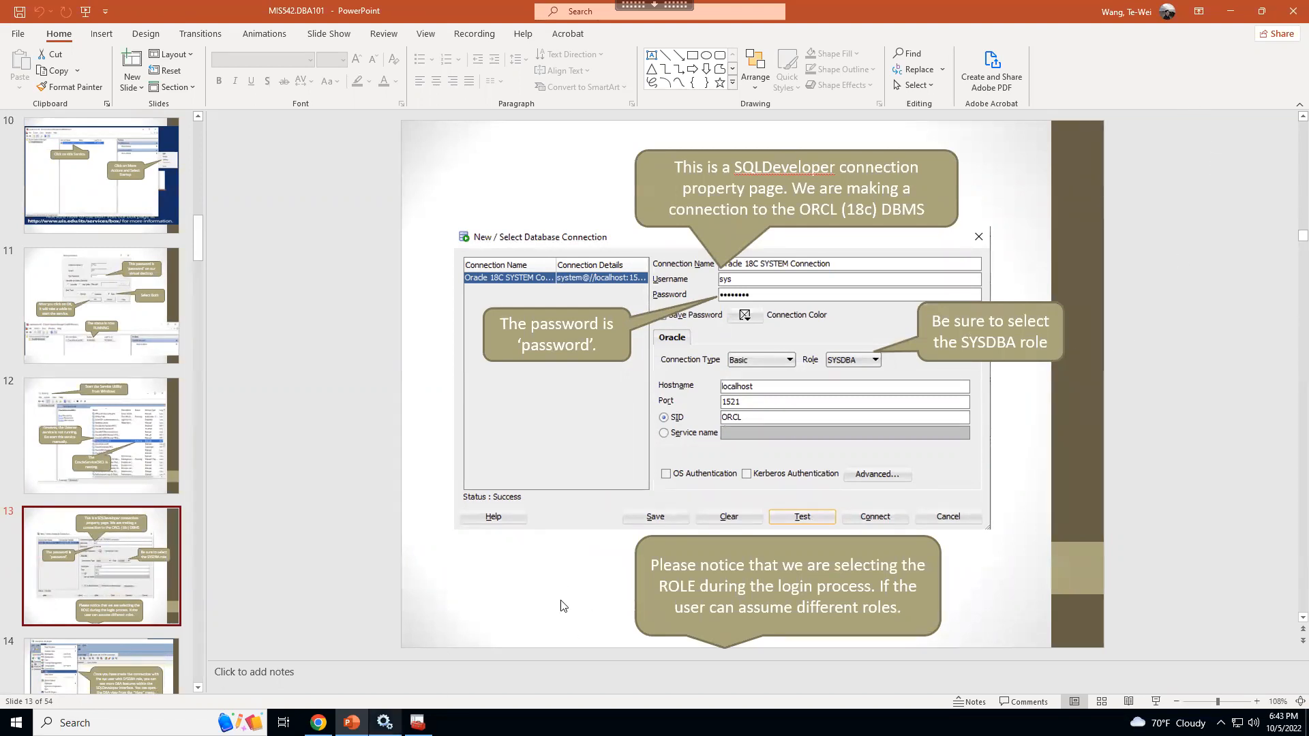
pyautogui.click(1231, 11)
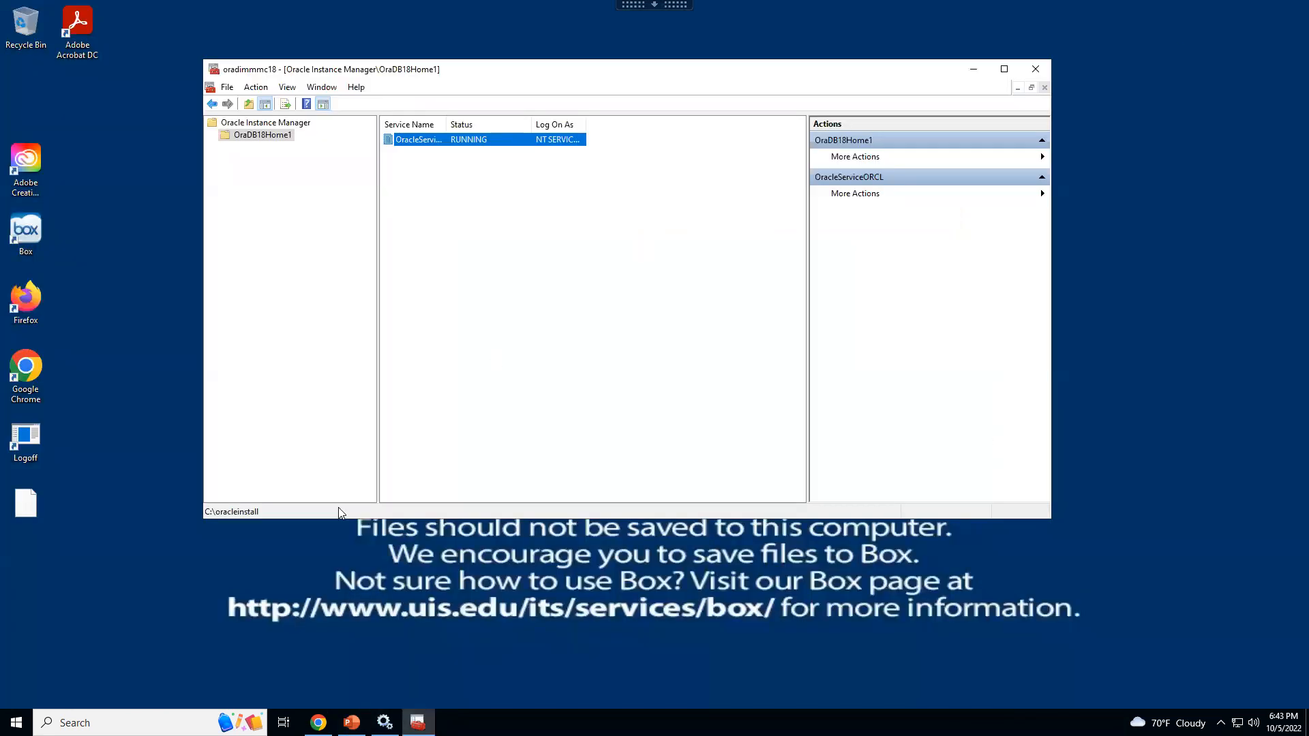
# Launch sqldeveloper via Windows Search for 'sqld' and decline importing previous preferences
pyautogui.press('super+s')
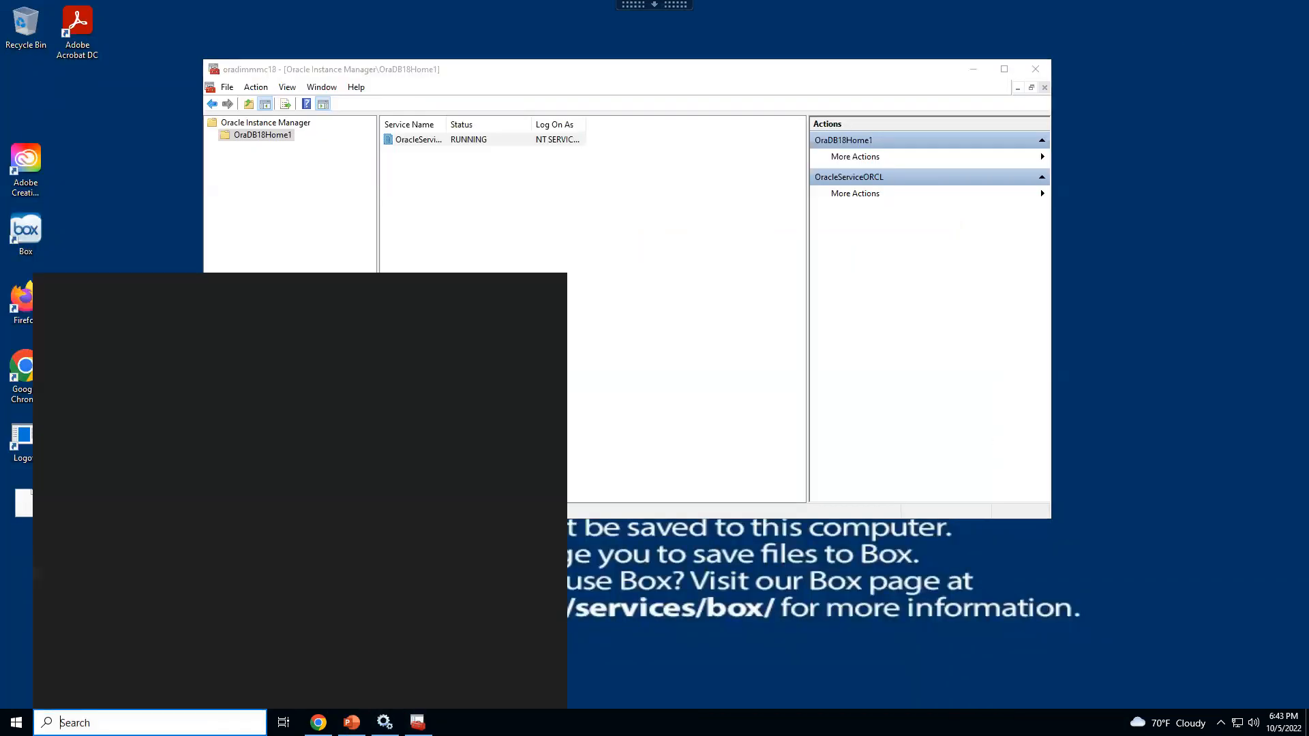
pyautogui.write('sqld')
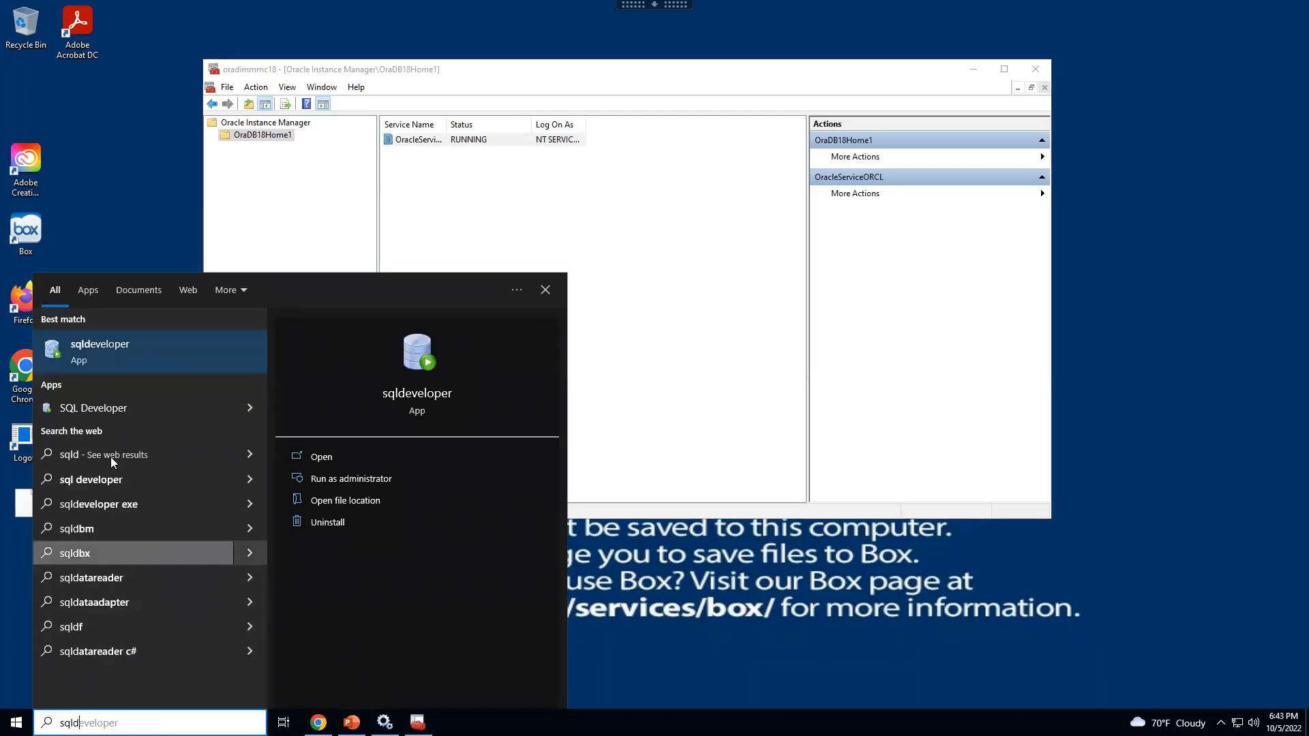
pyautogui.click(119, 359)
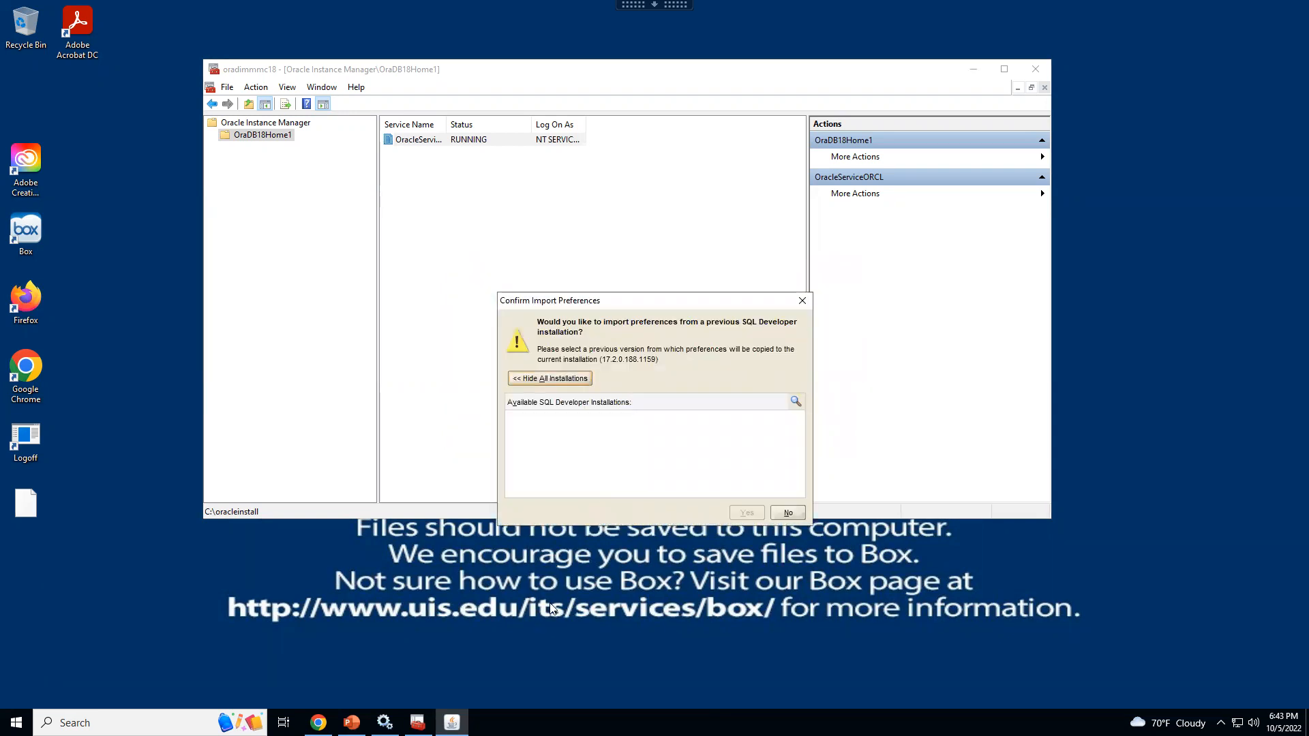
pyautogui.click(789, 511)
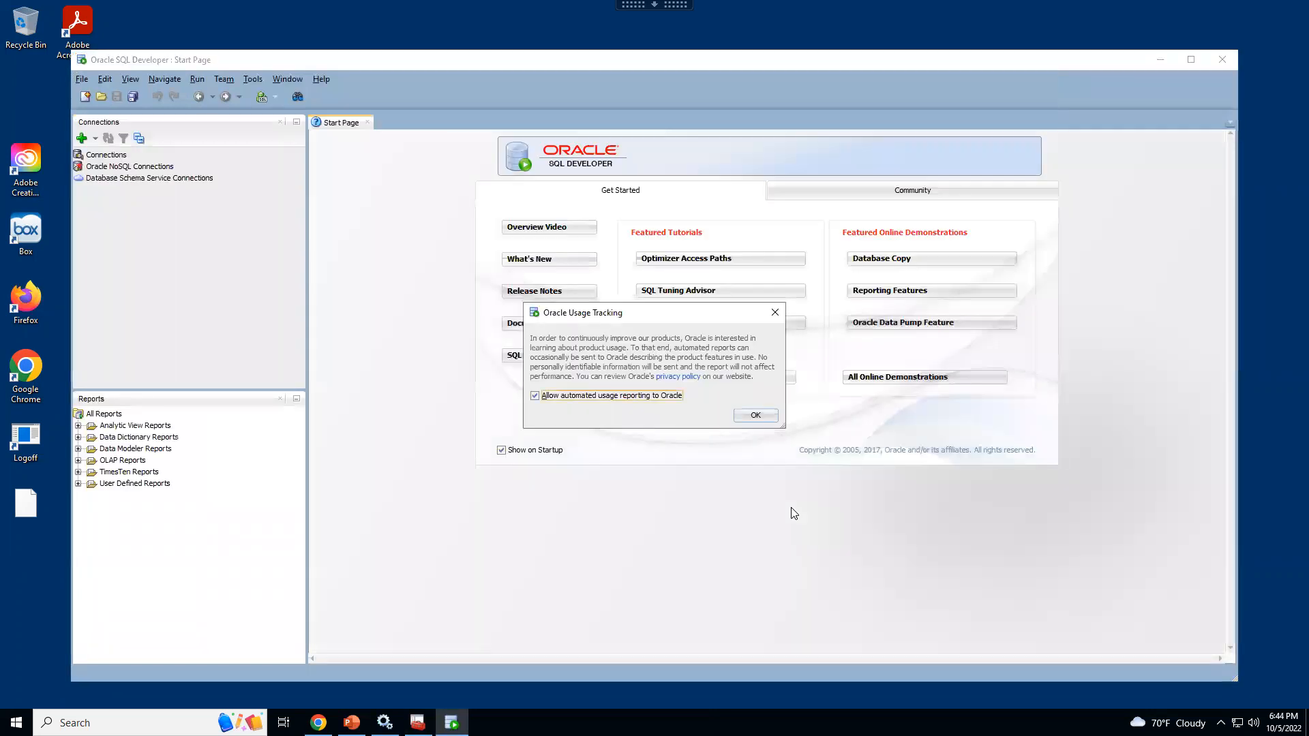
# Accept the usage tracking notice, dismiss the updates balloon, then switch to Instance Manager and PowerPoint
pyautogui.click(755, 415)
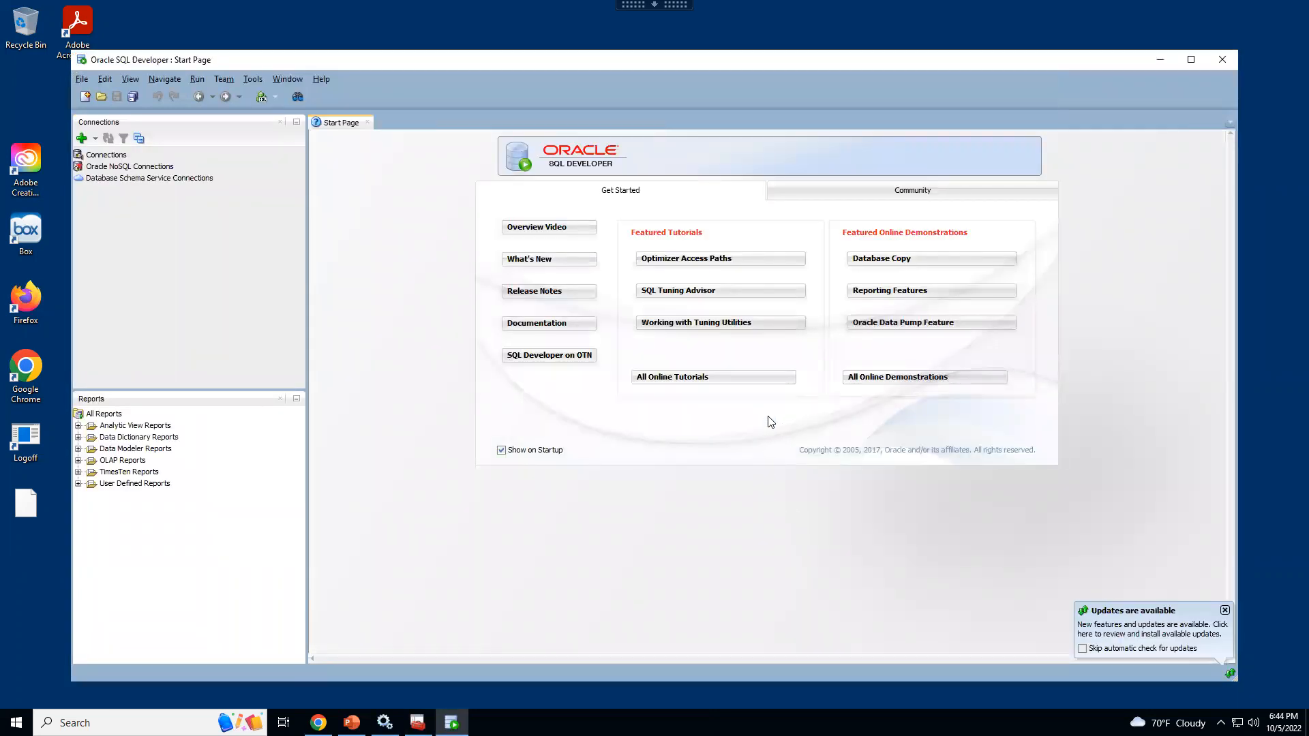
pyautogui.click(1225, 610)
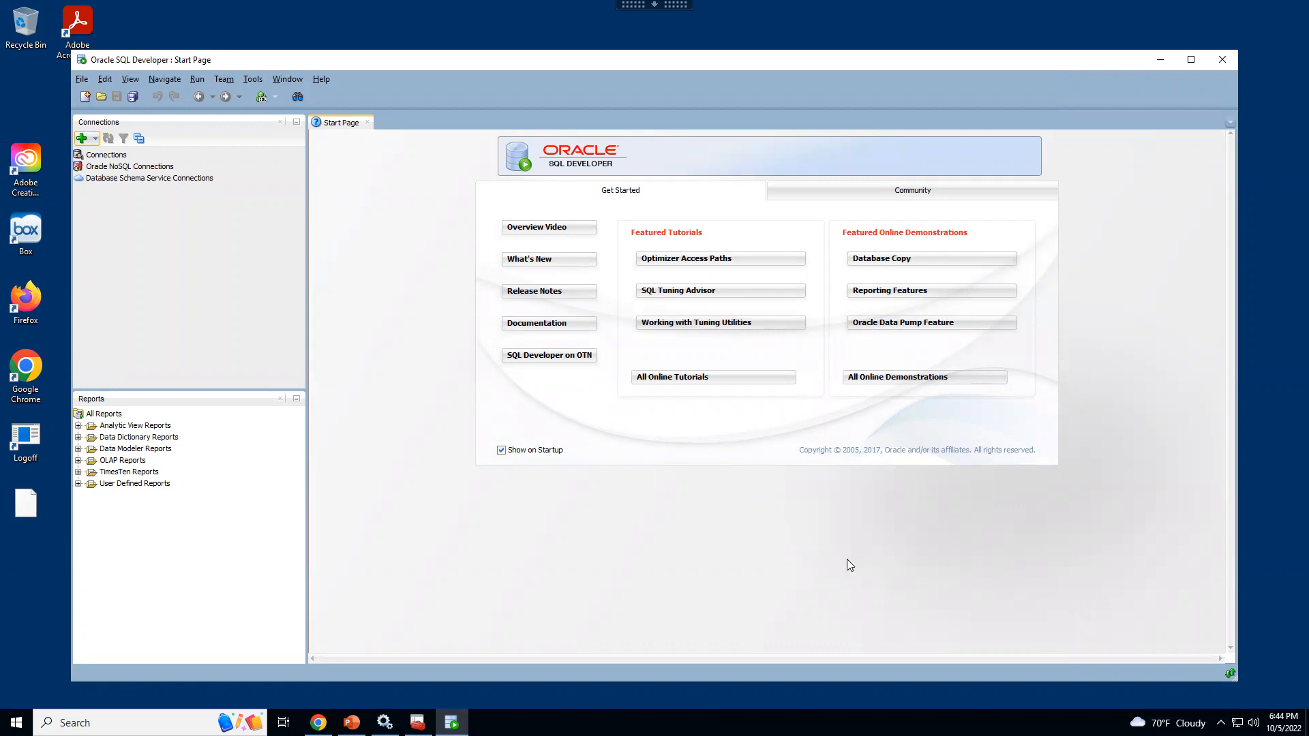
pyautogui.click(417, 722)
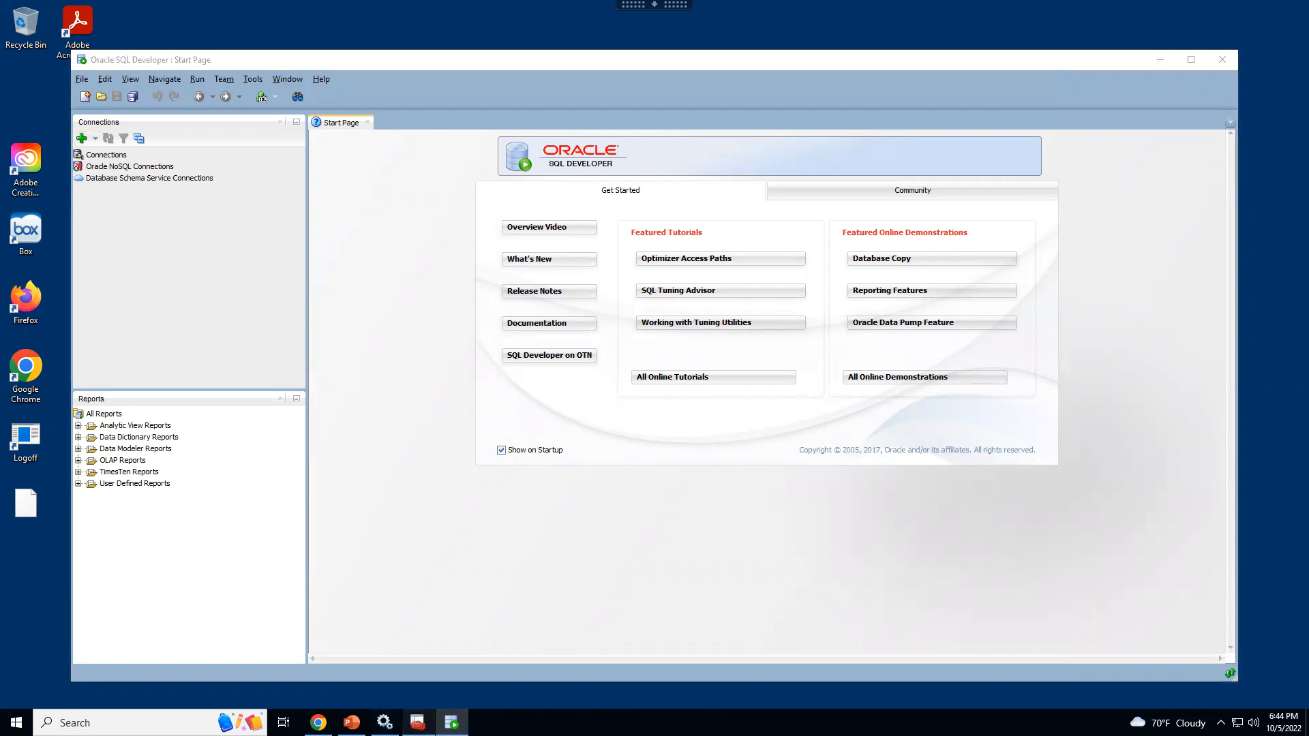
pyautogui.click(351, 723)
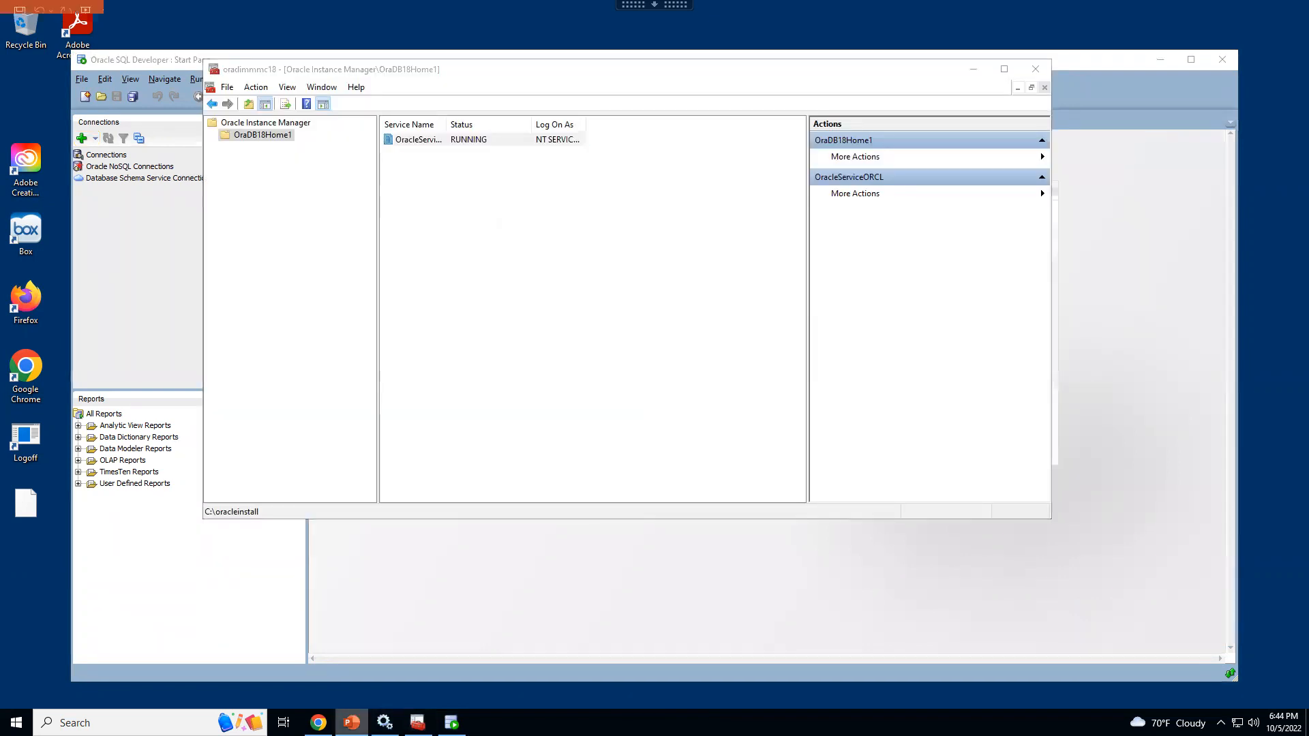
pyautogui.moveTo(417, 722)
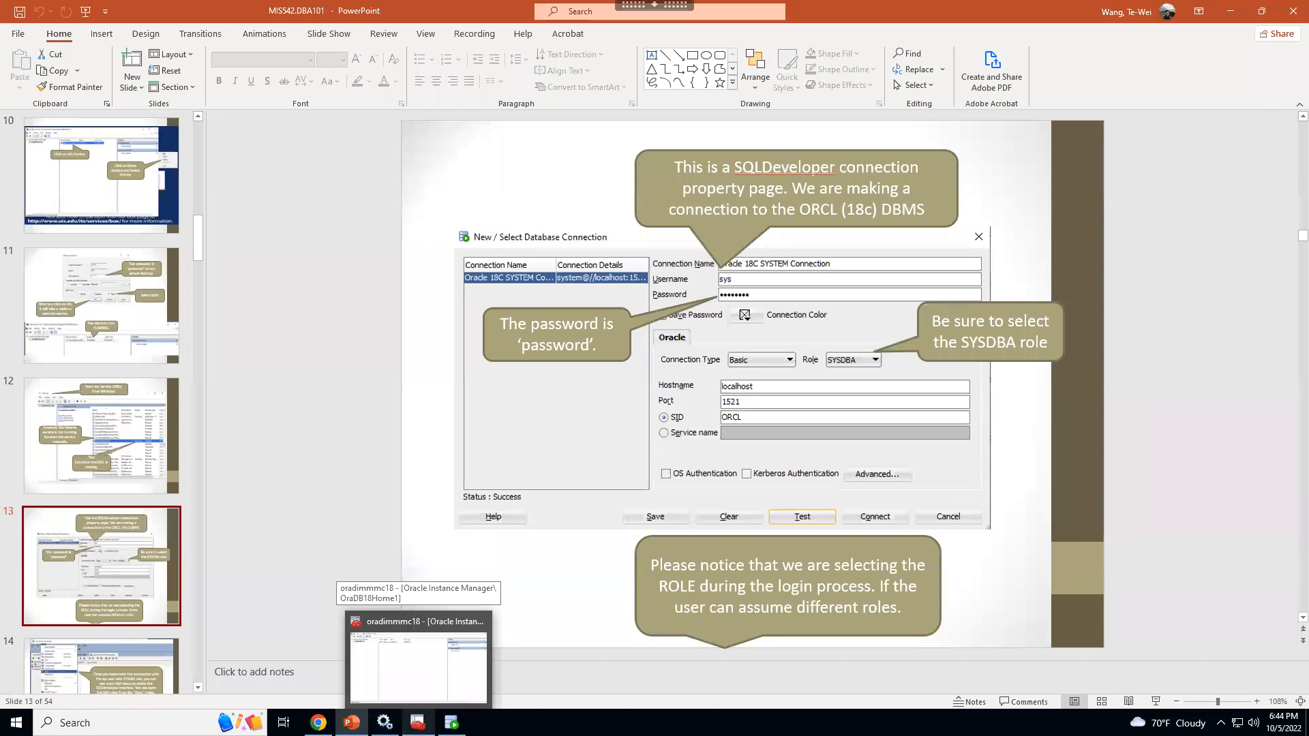
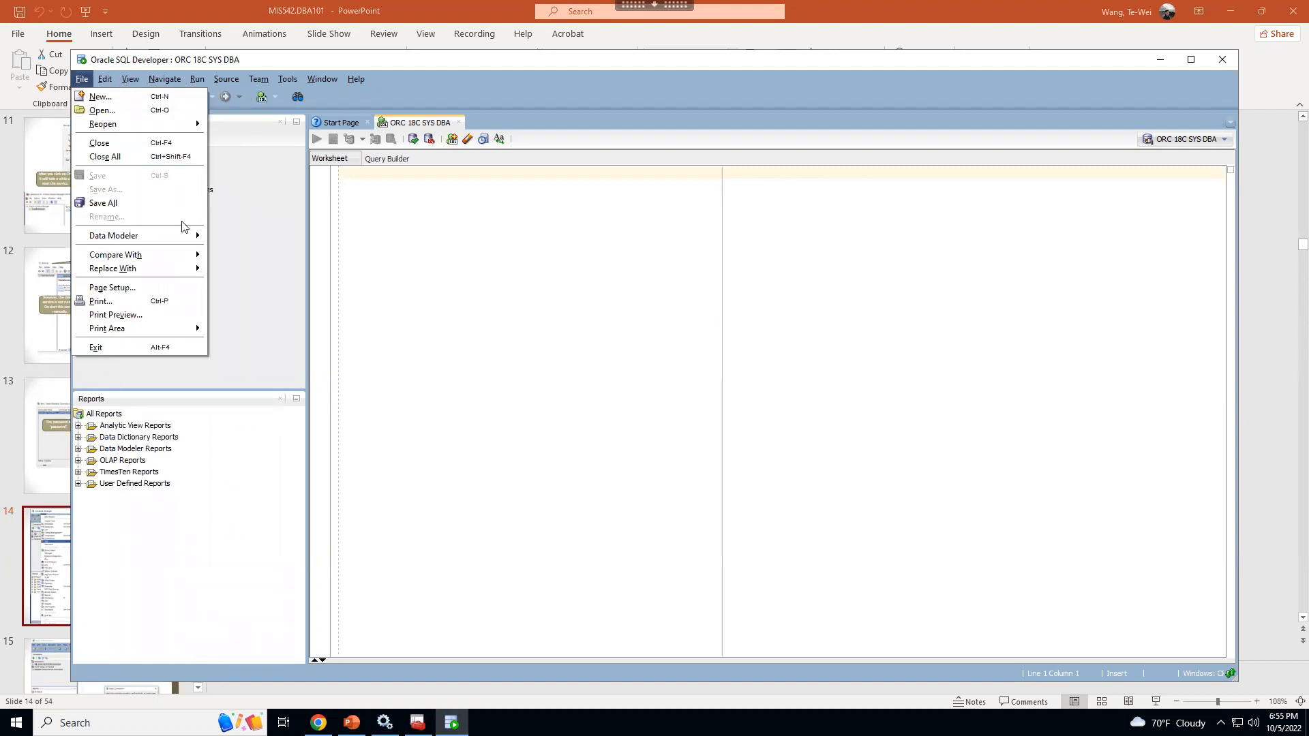
# Show the DBA panel from the View menu, with its Connections list still empty
pyautogui.moveTo(107, 80)
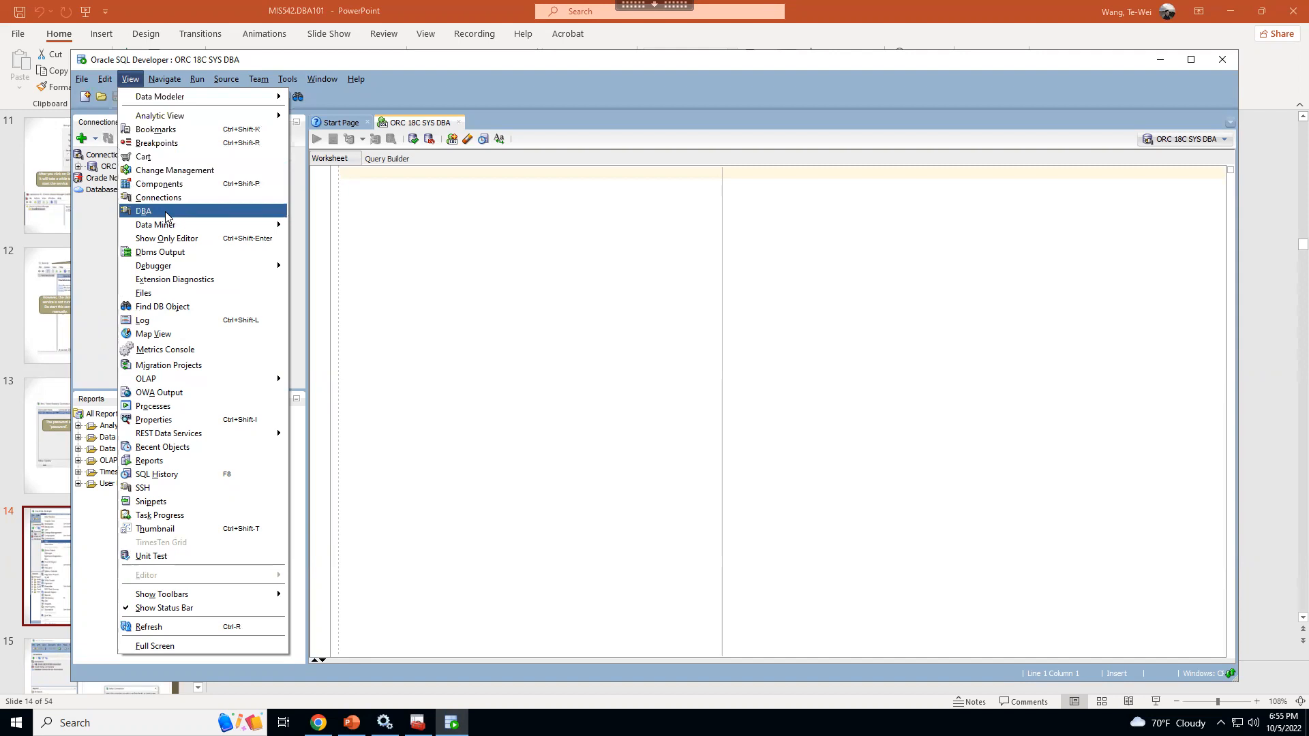
pyautogui.click(167, 217)
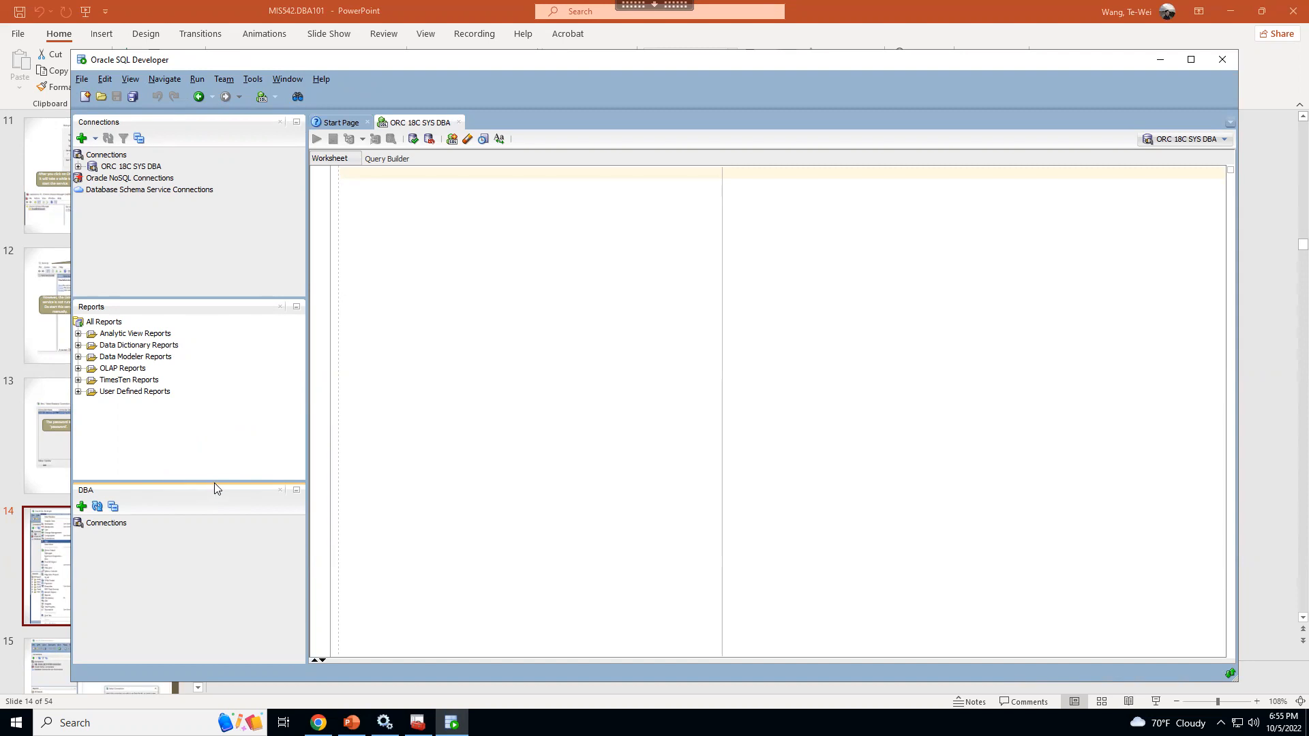
# Enlarge the DBA panel and add the ORC 18C SYS DBA connection to it
pyautogui.moveTo(217, 481); pyautogui.dragTo(229, 415)
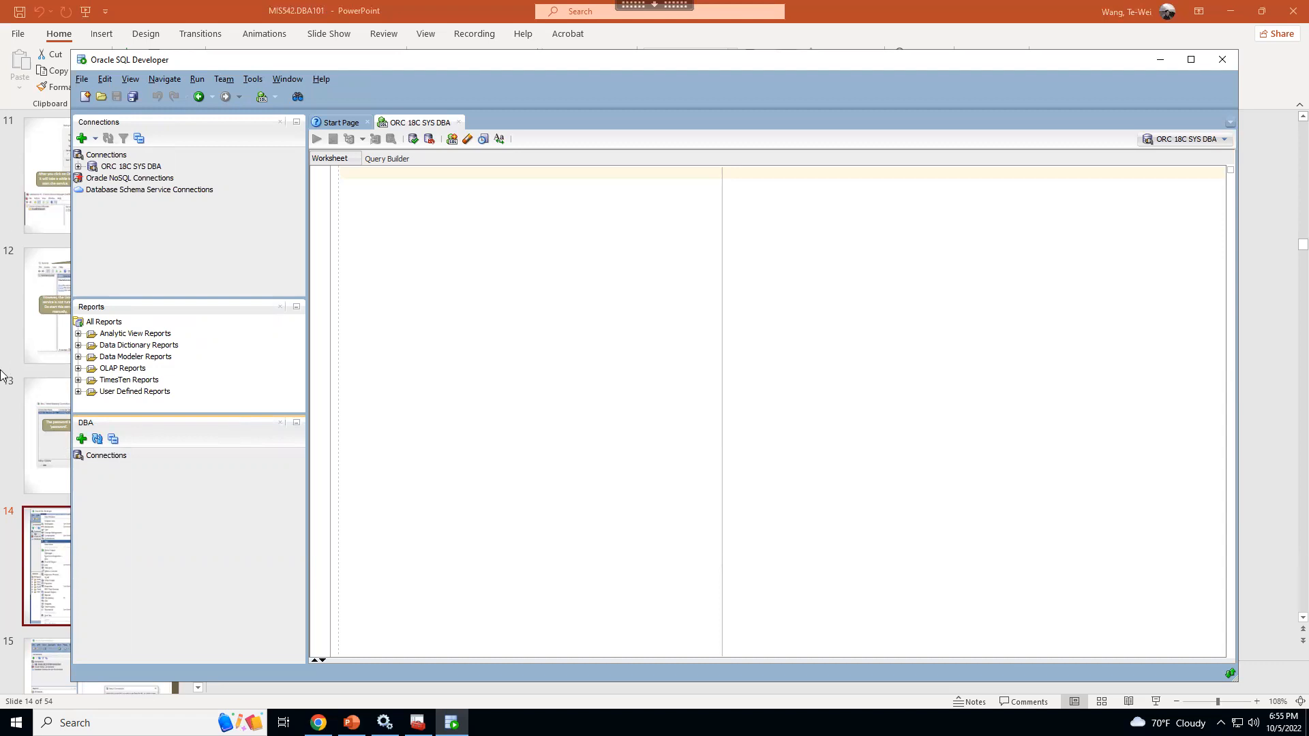
pyautogui.click(81, 439)
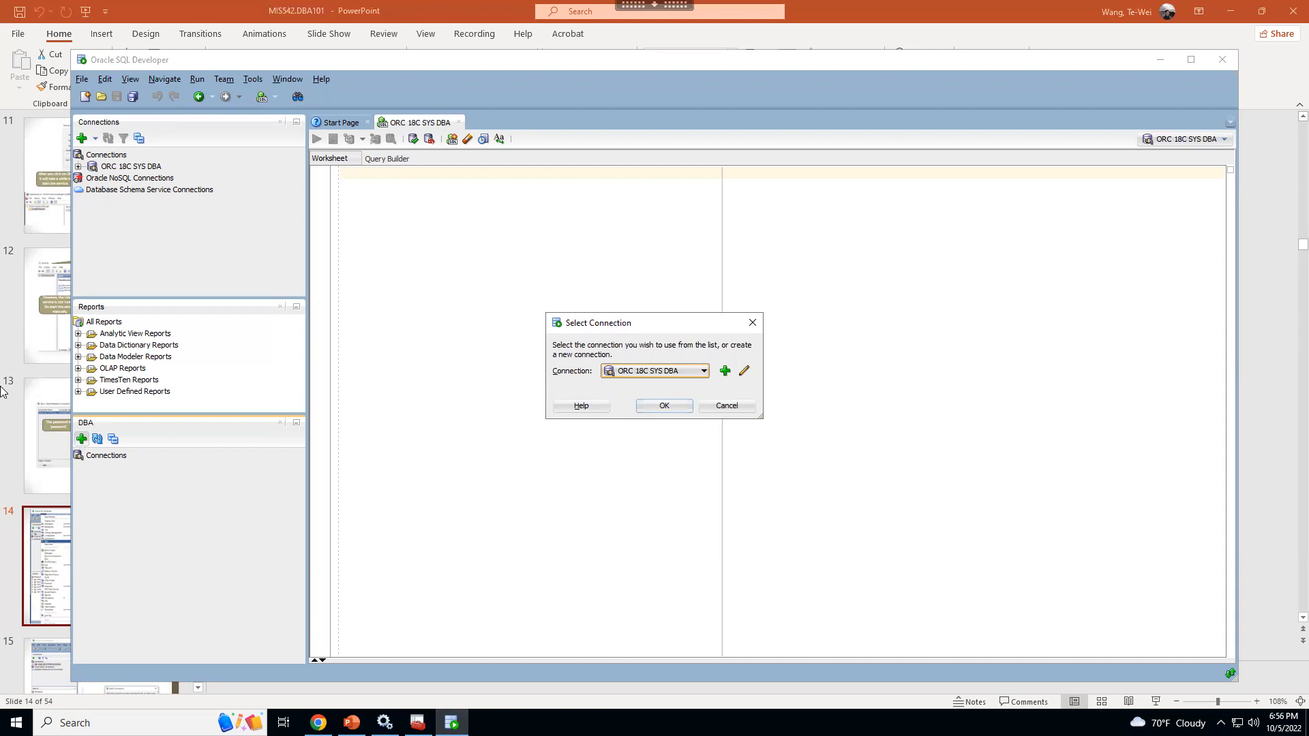
pyautogui.click(664, 406)
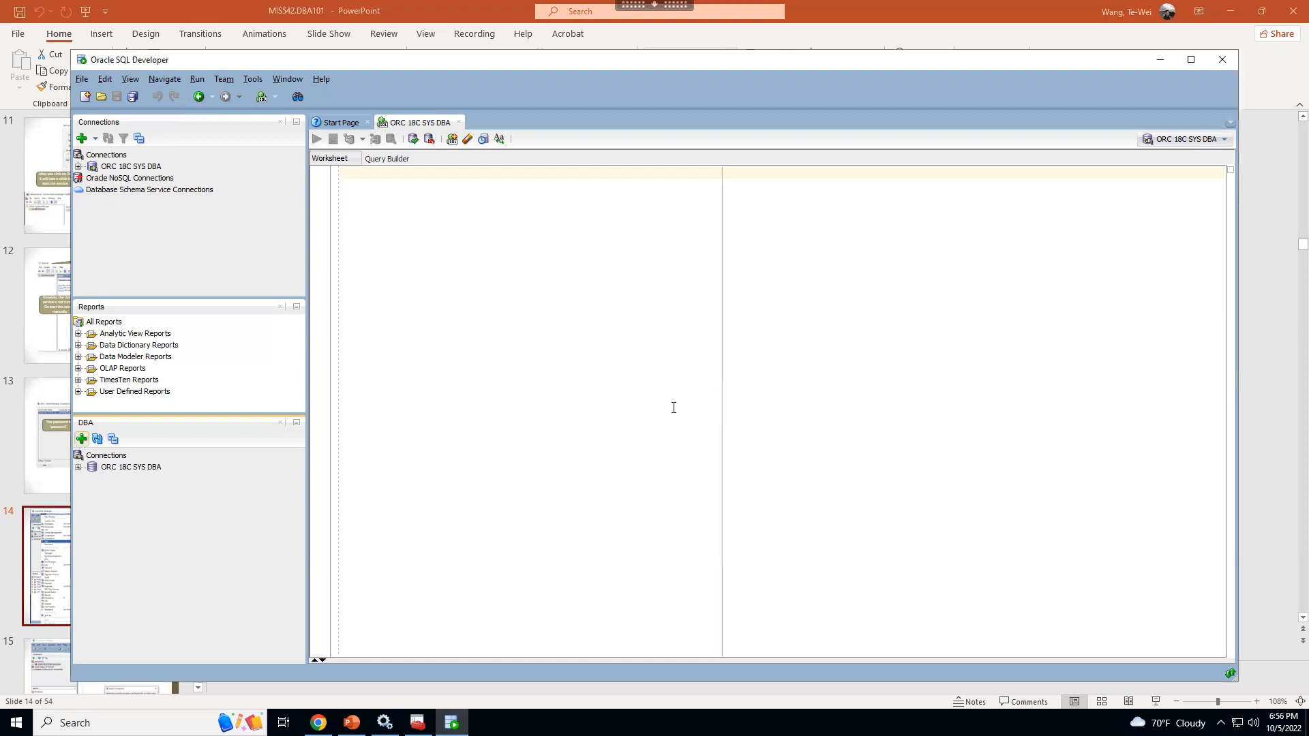
# Expand the ORC 18C SYS DBA connection's administration categories, then return to the PowerPoint slides
pyautogui.click(83, 468)
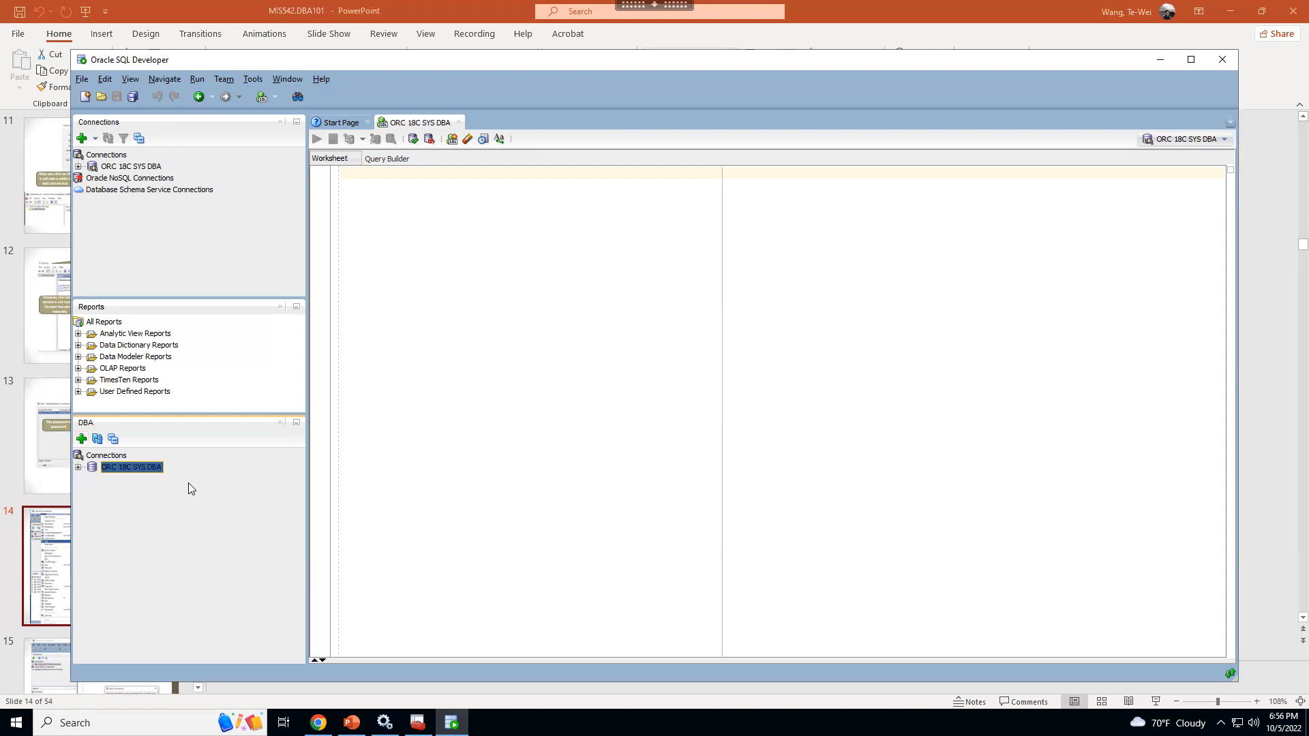
pyautogui.click(77, 468)
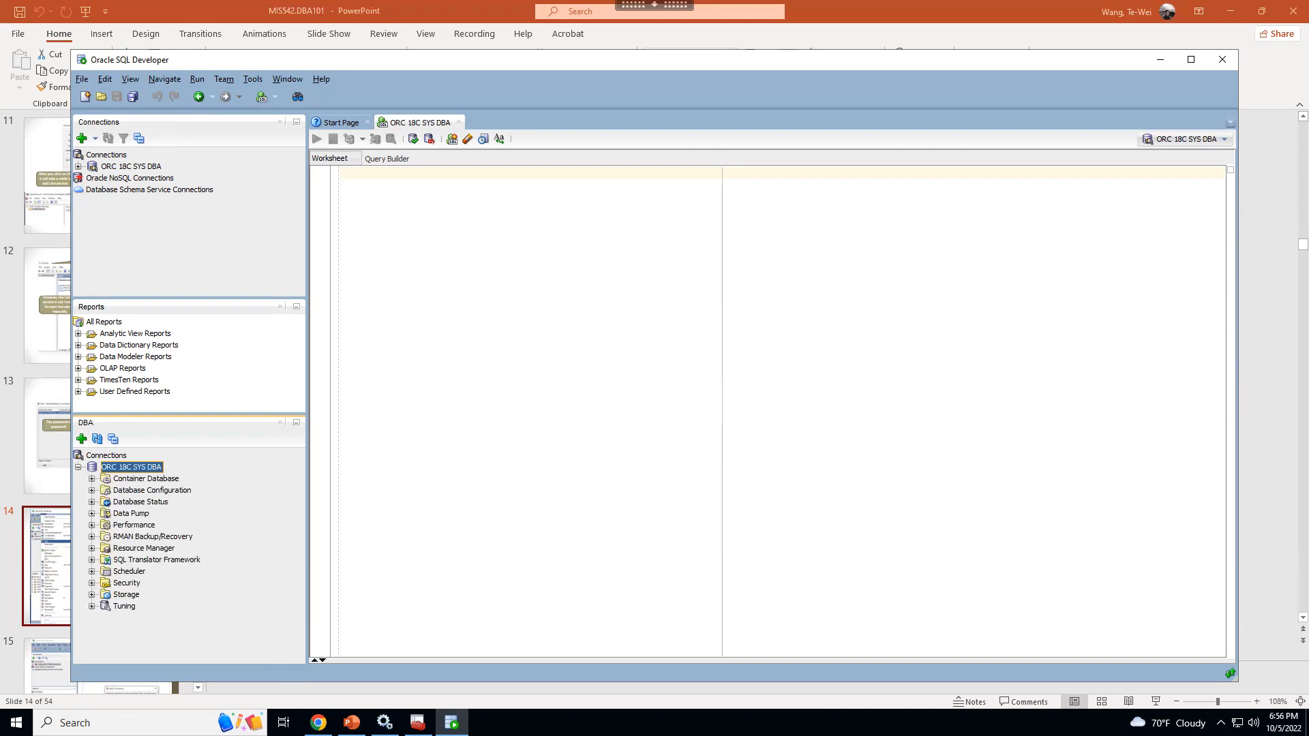
pyautogui.moveTo(384, 723)
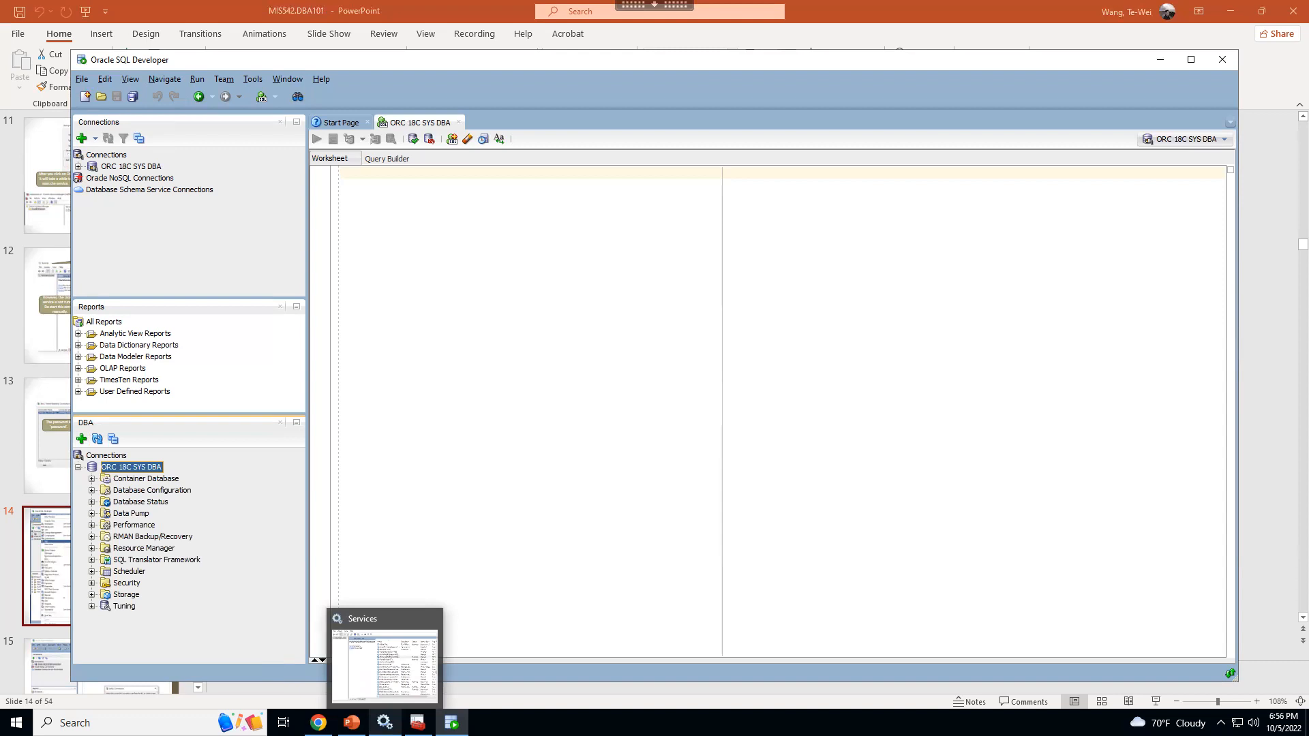
pyautogui.click(352, 722)
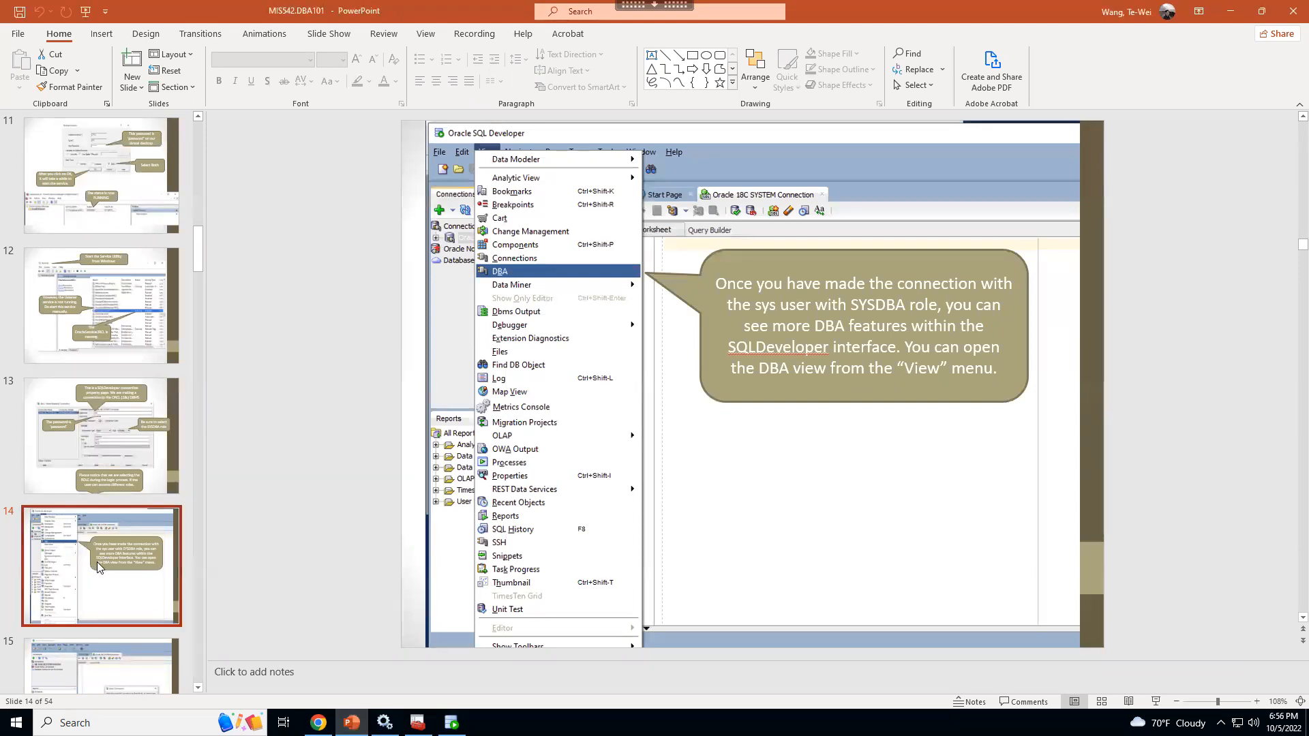
# Advance the presentation to slide 16, then bring SQL Developer back to the front
pyautogui.press('Down')
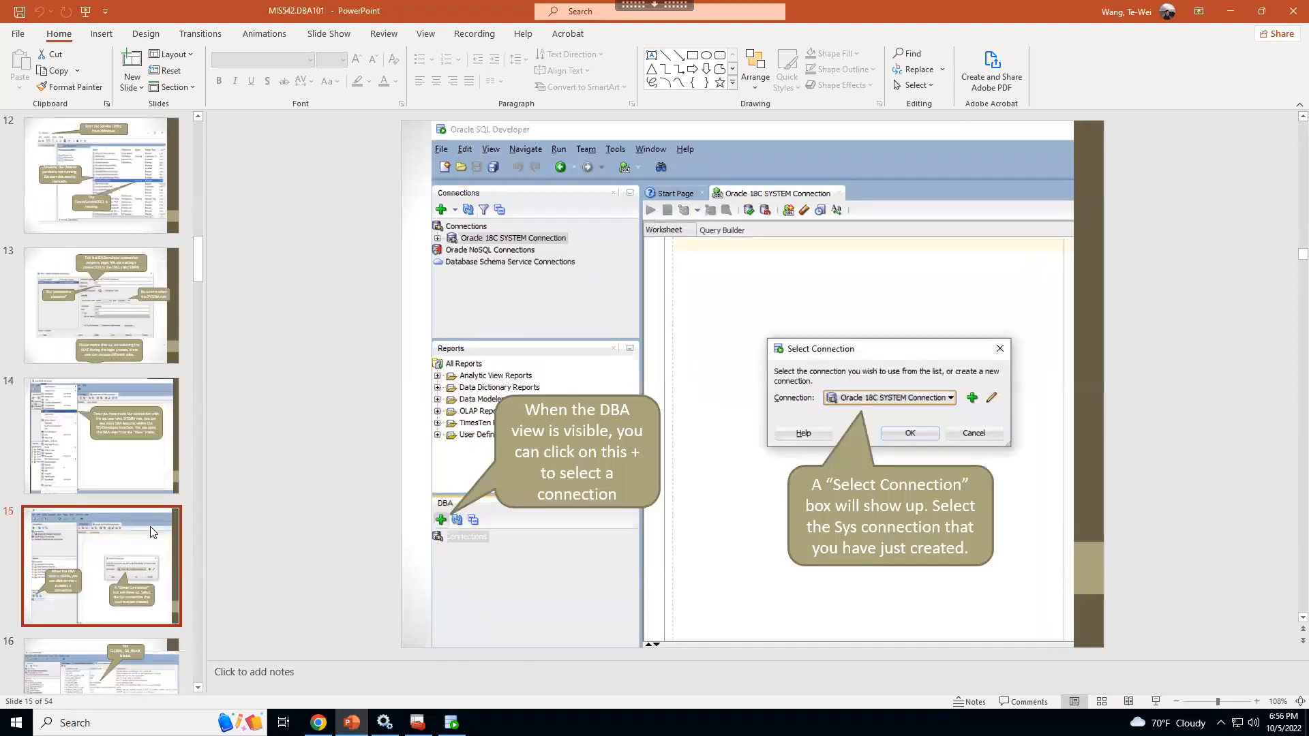
pyautogui.press('Down')
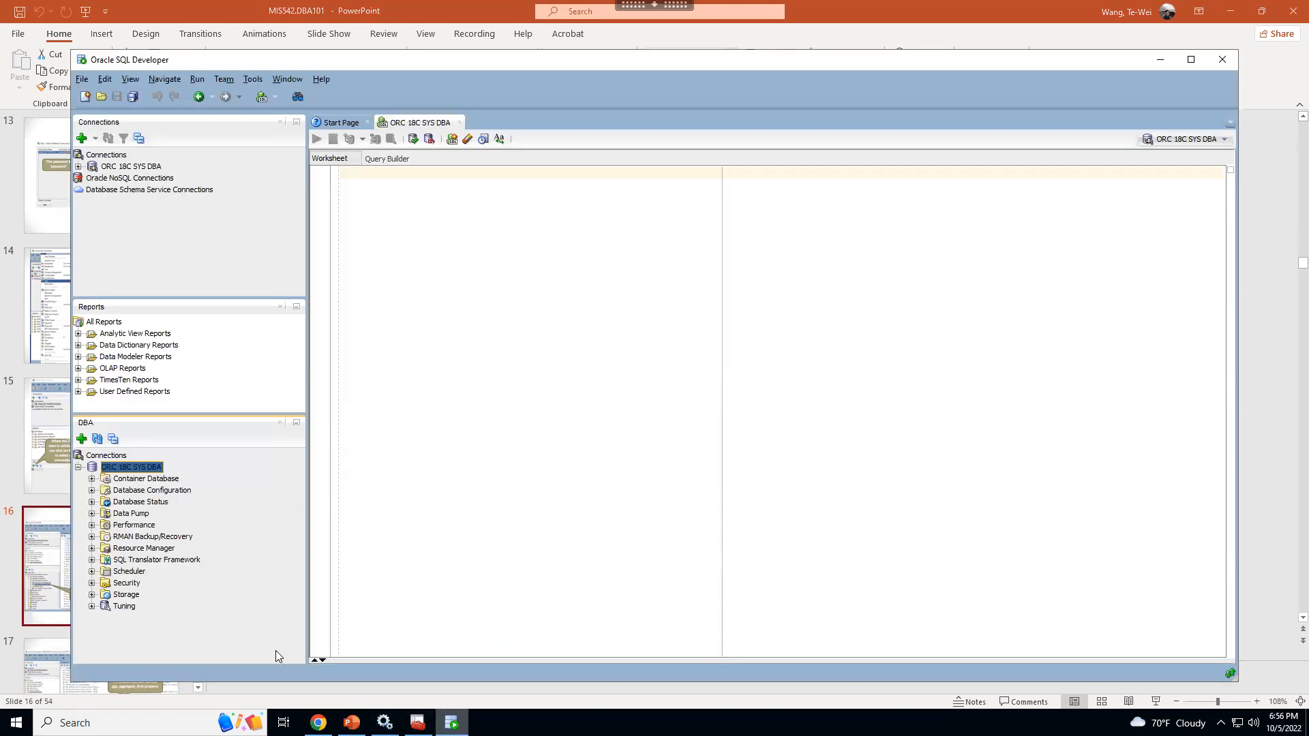
pyautogui.click(451, 722)
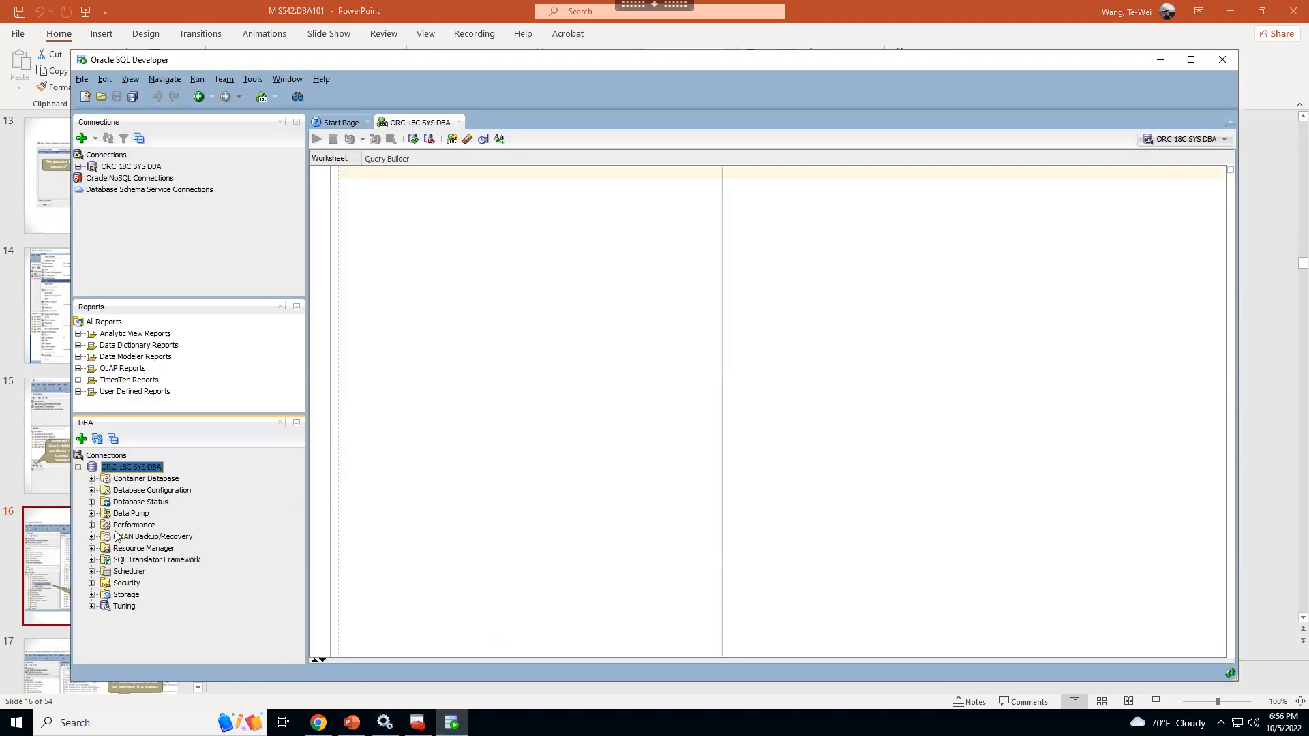
# Open Database Configuration > Current Database Properties, highlight GLOBAL_DB_NAME = ORCL.LOCALHOST, then return to PowerPoint
pyautogui.click(92, 491)
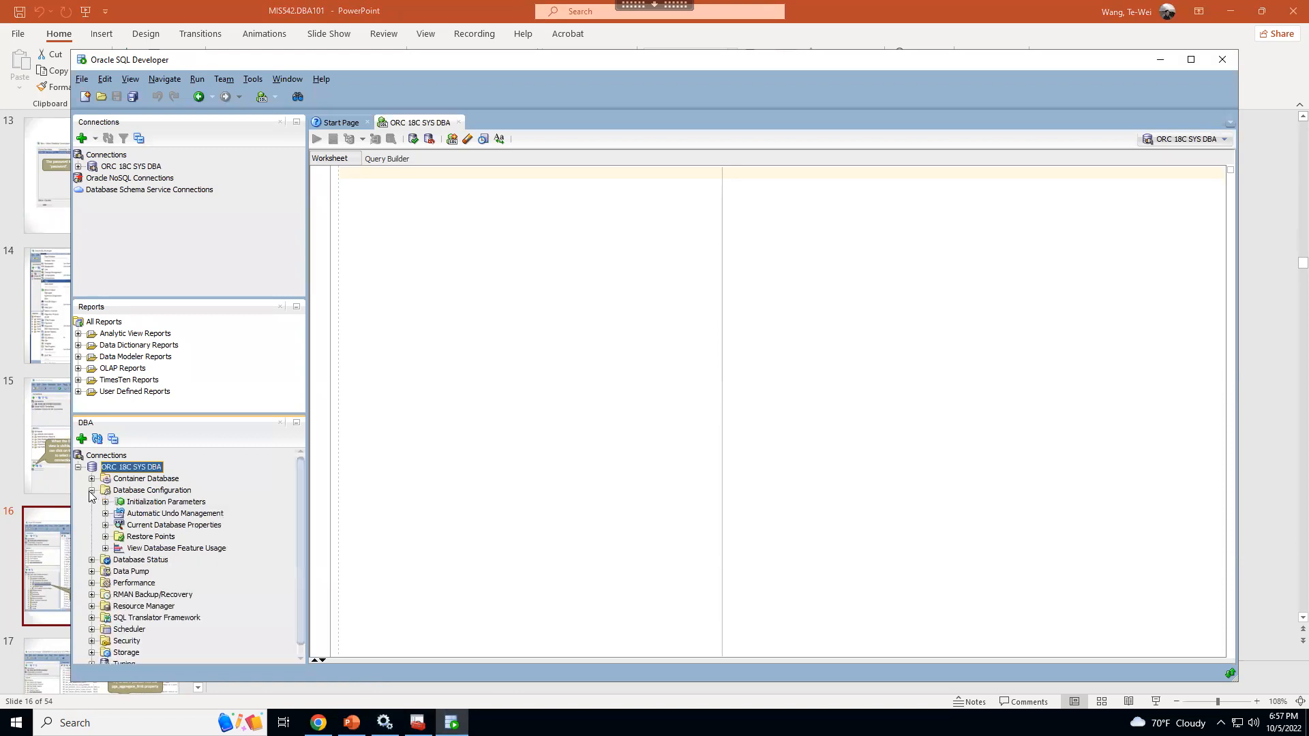
pyautogui.click(184, 529)
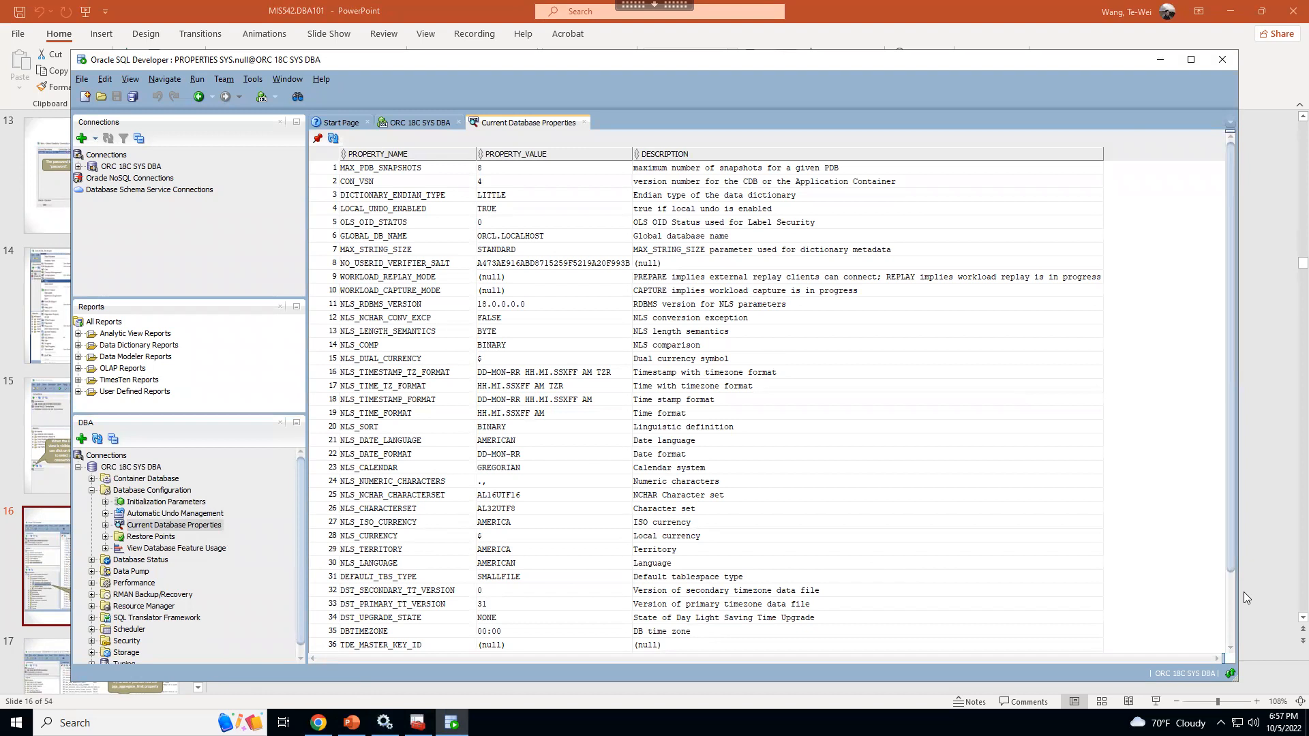
pyautogui.moveTo(355, 237); pyautogui.dragTo(702, 236)
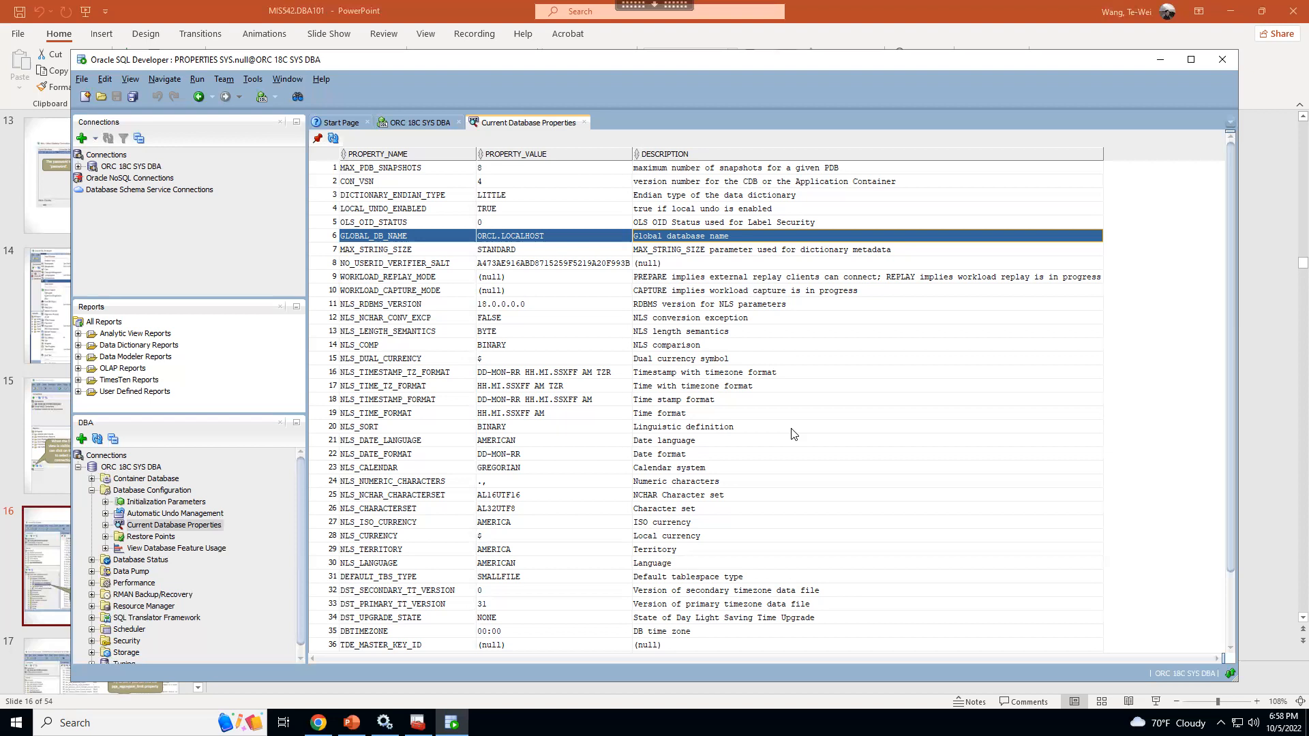
pyautogui.click(351, 723)
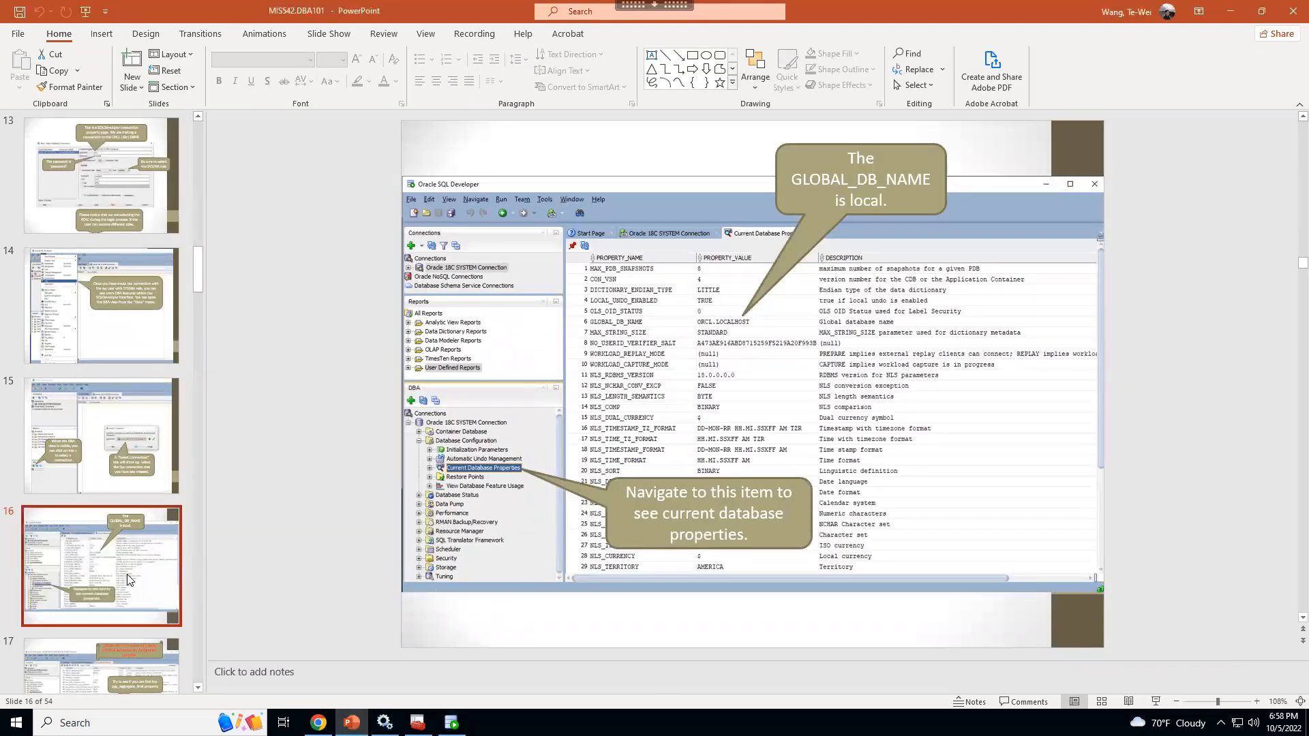
# Advance the presentation to slide 17 and switch back to SQL Developer
pyautogui.press('Down')
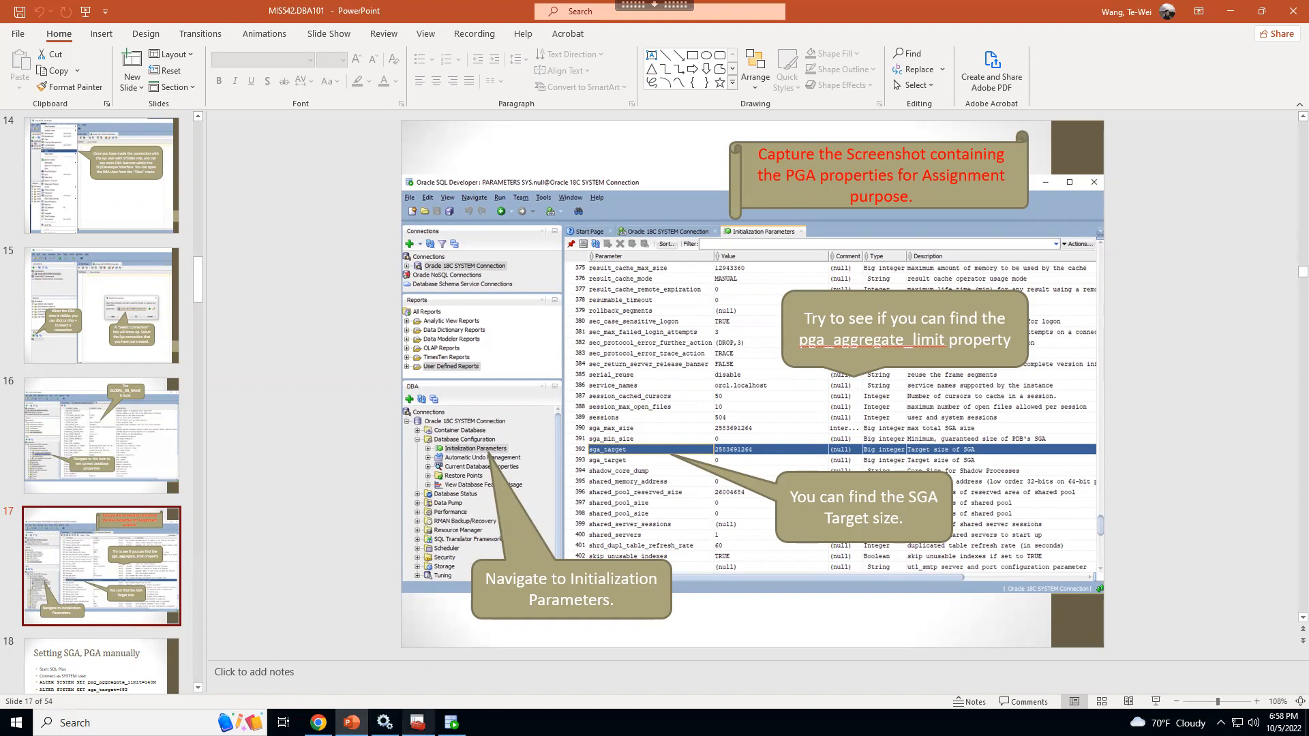
pyautogui.click(452, 722)
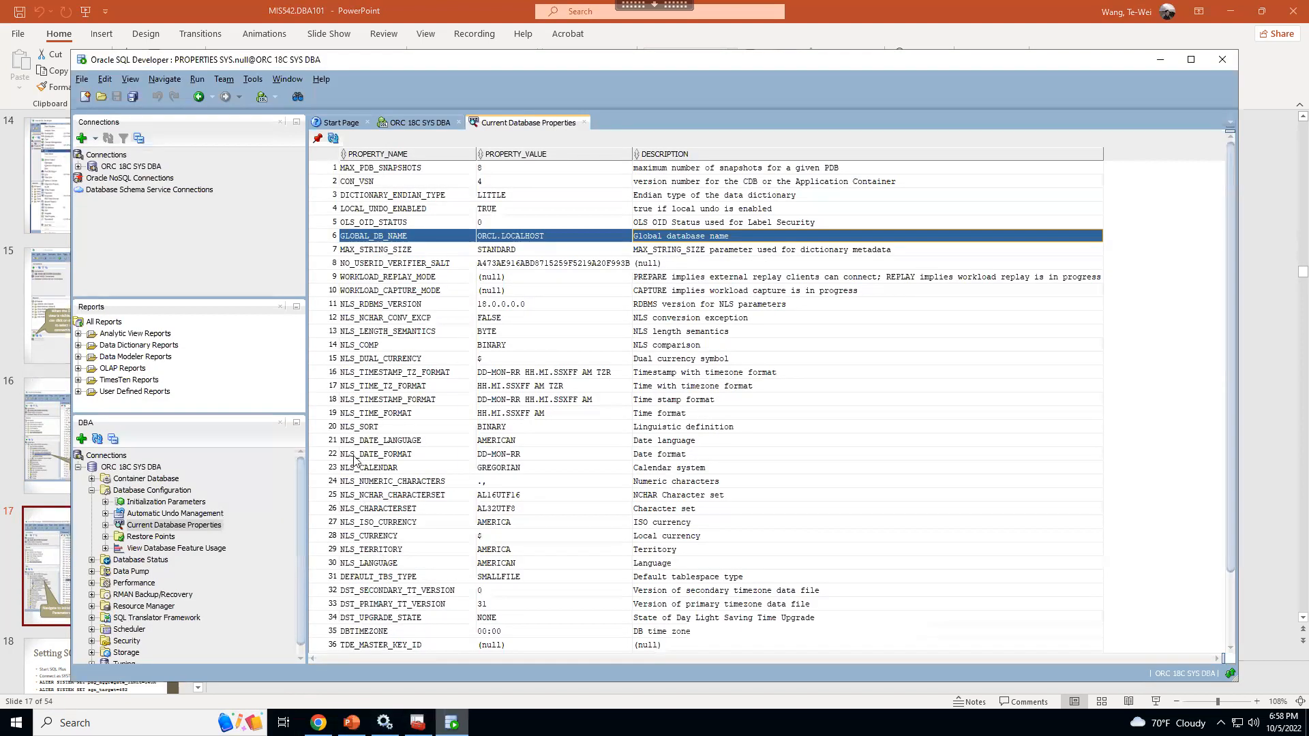
pyautogui.click(156, 502)
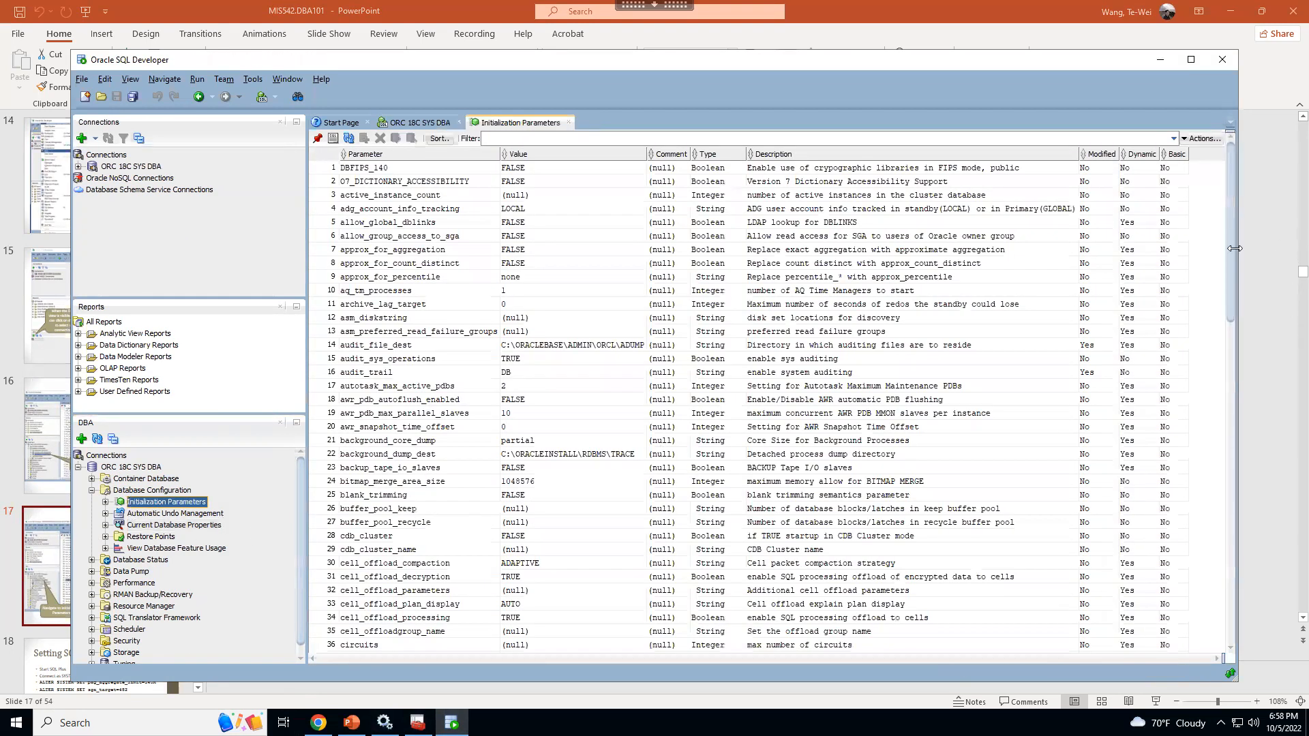
pyautogui.moveTo(1228, 308); pyautogui.dragTo(1246, 621)
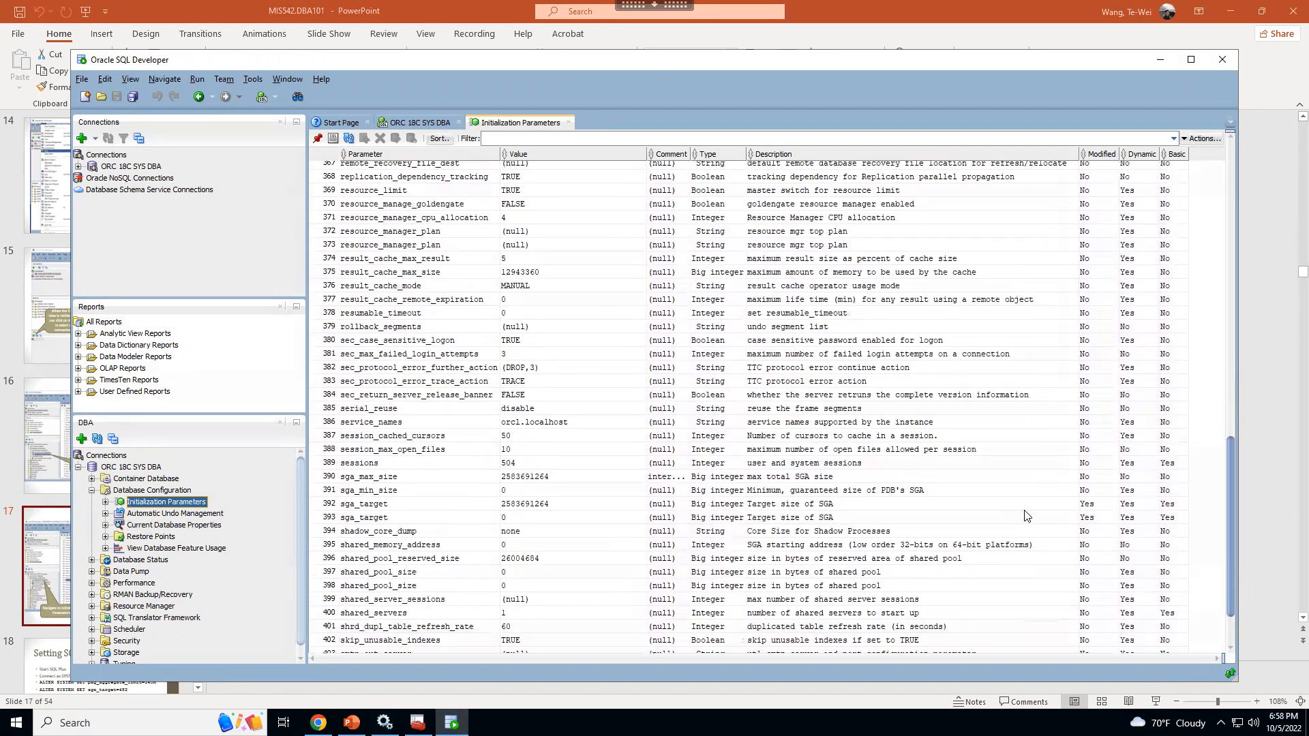
pyautogui.click(356, 341)
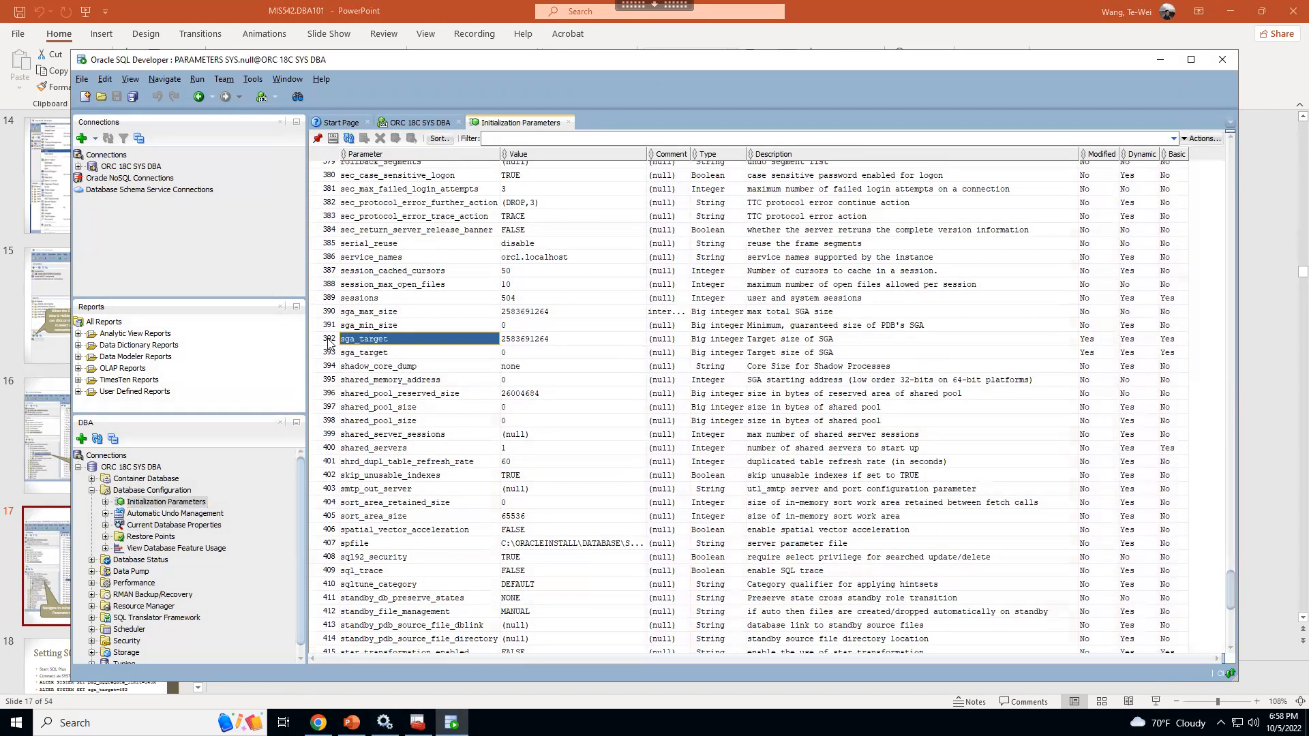
pyautogui.click(326, 341)
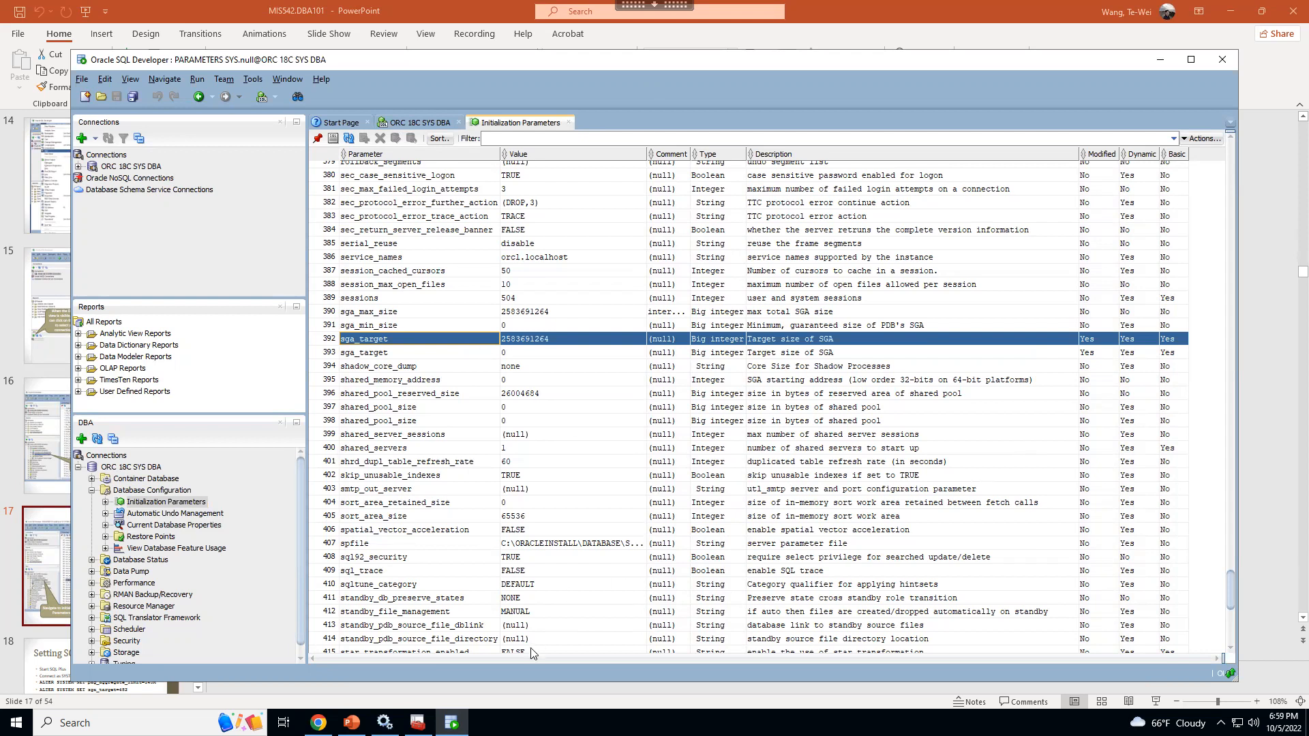
# Return to the PowerPoint slides
pyautogui.moveTo(418, 723)
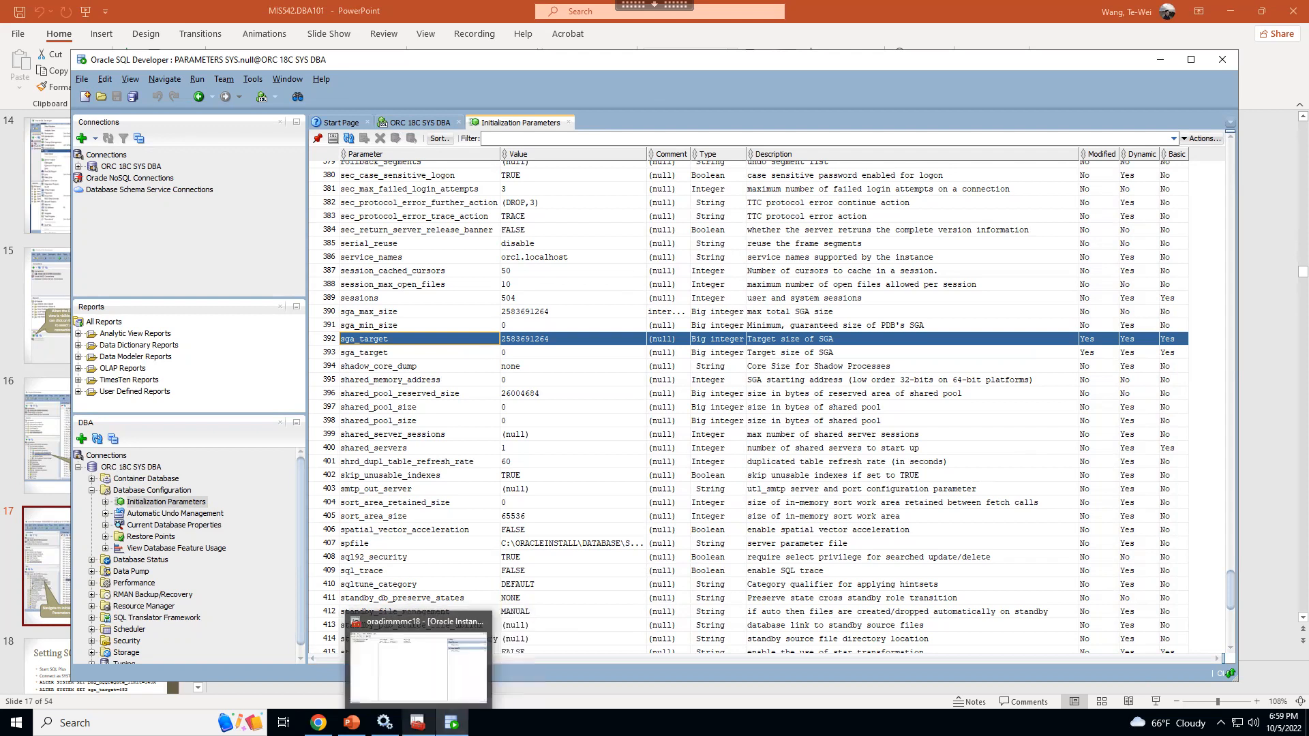
pyautogui.moveTo(351, 723)
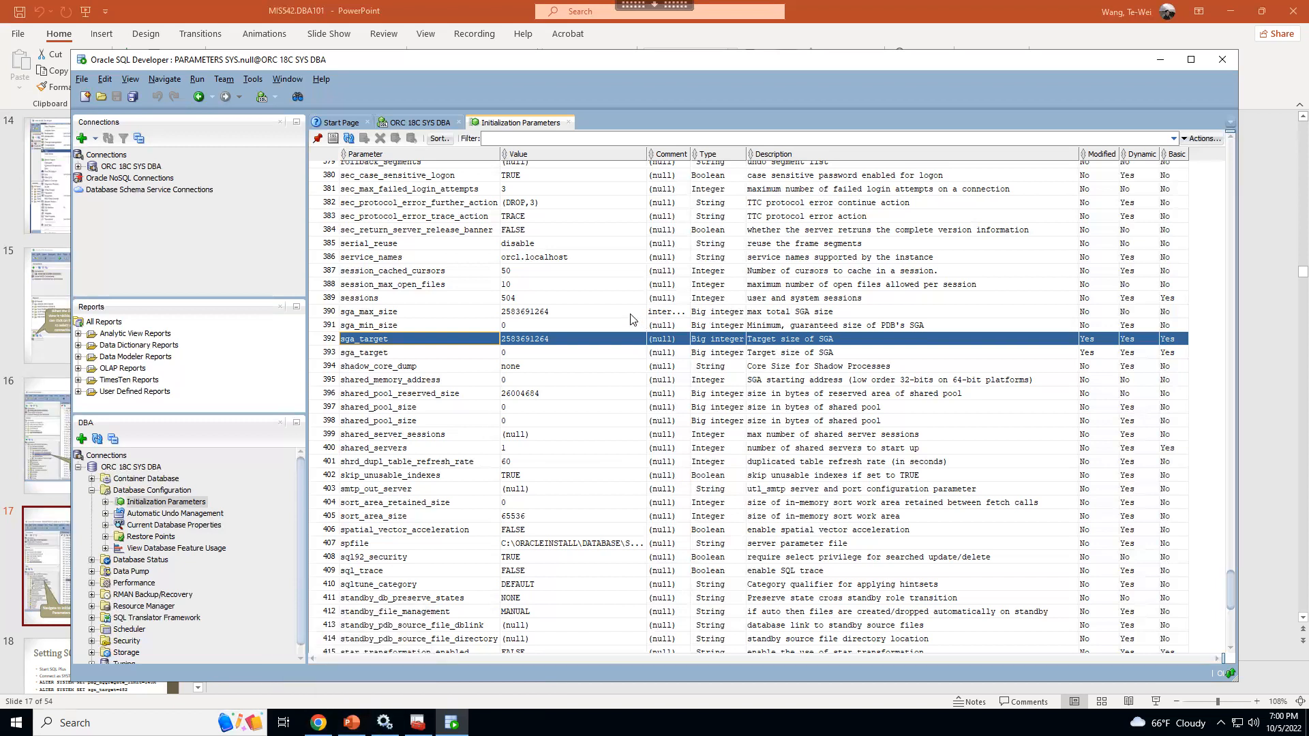
pyautogui.click(351, 722)
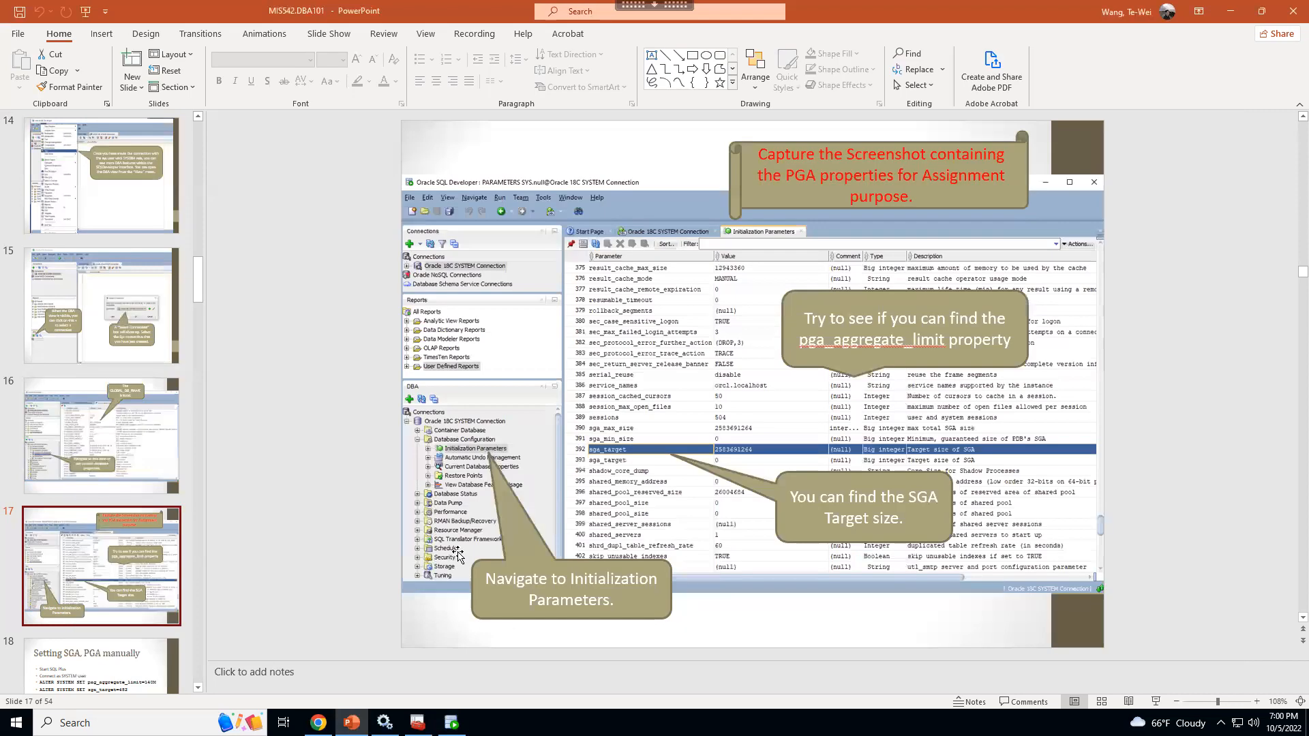
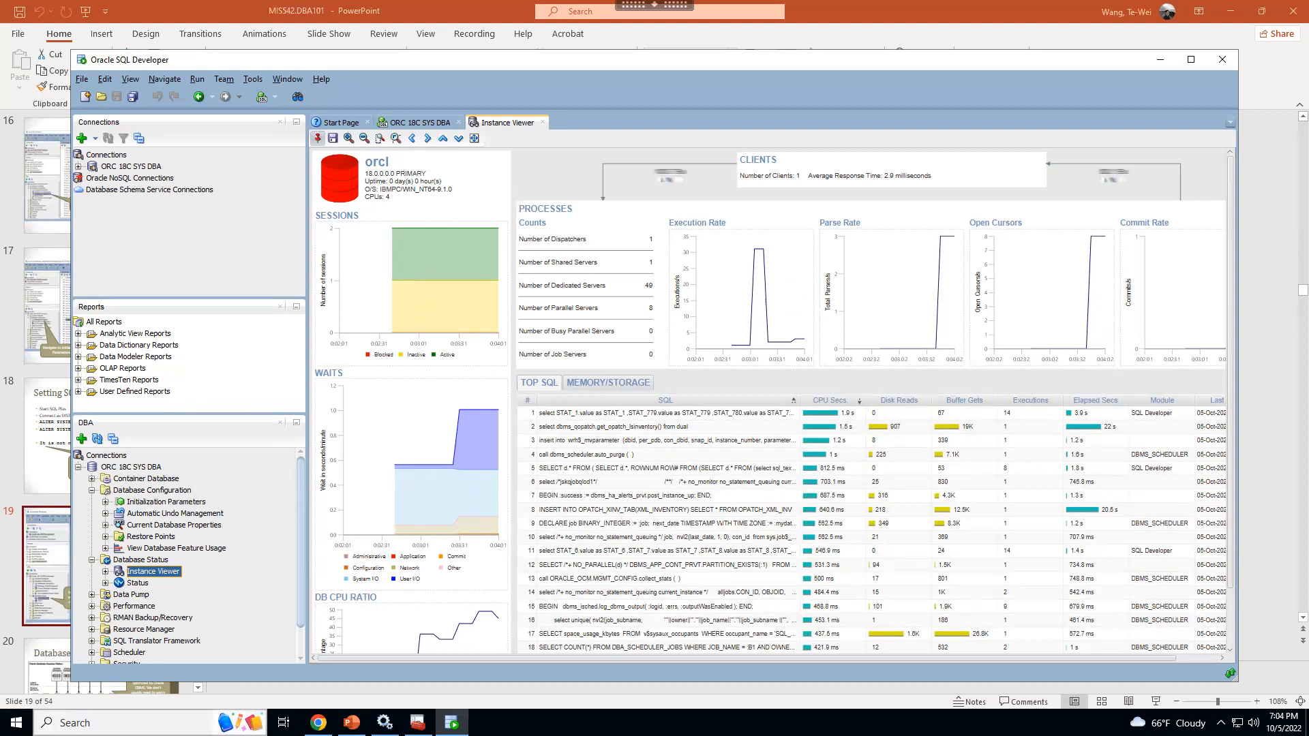
# Bring the PowerPoint slide deck back to the front
pyautogui.click(351, 722)
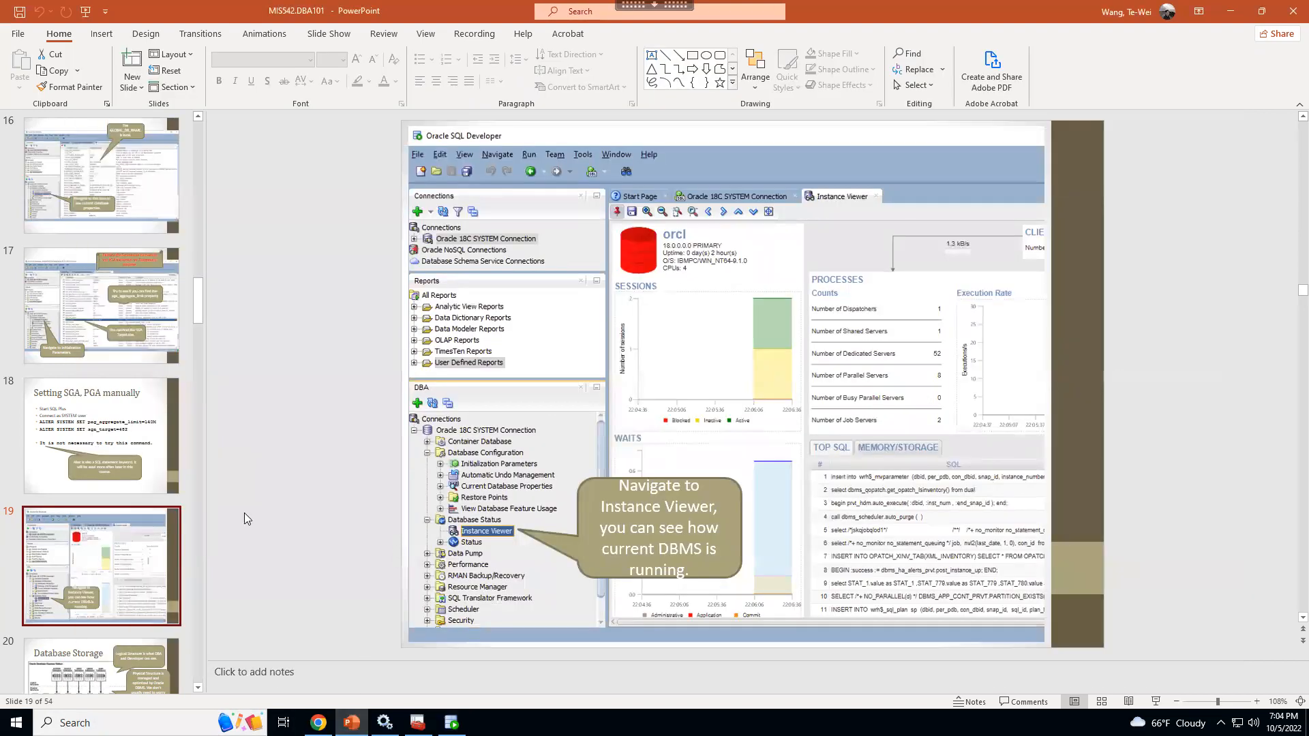
# Browse slides 20 and 21 on database storage and tablespaces, returning to the Database Storage slide
pyautogui.click(146, 650)
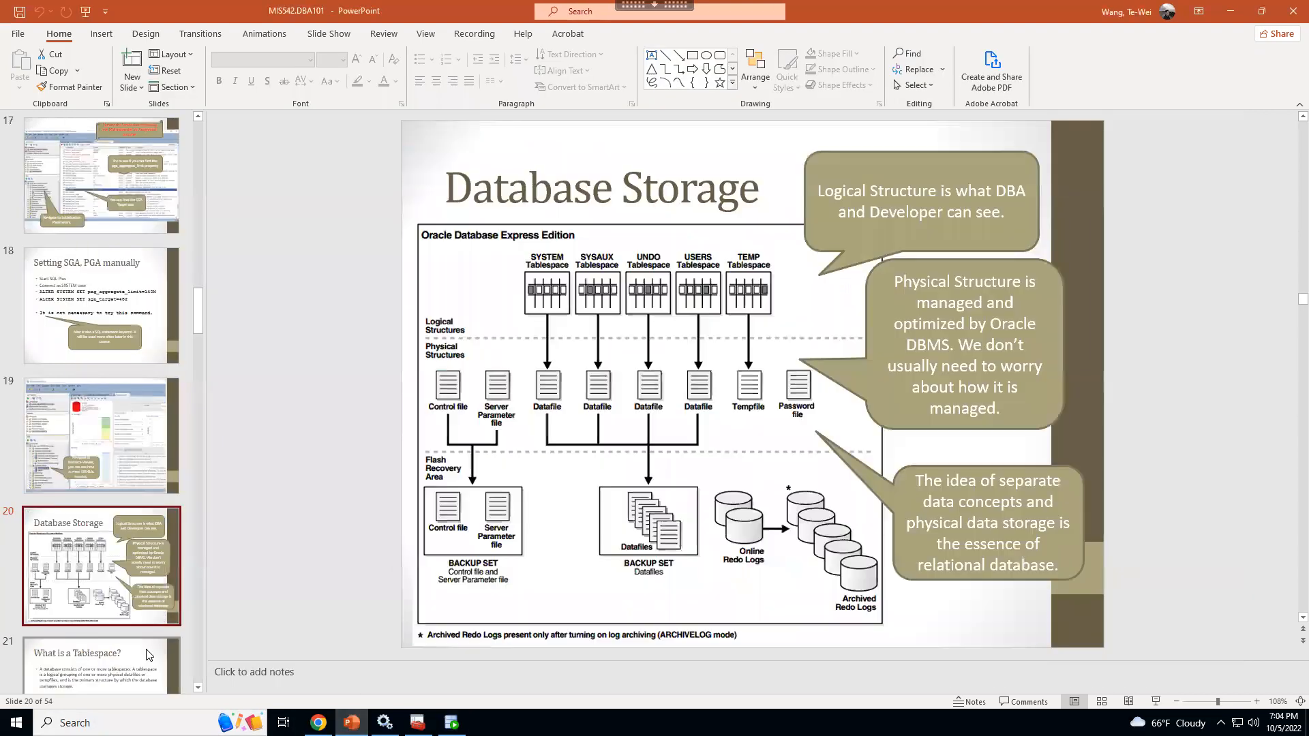
pyautogui.scroll(-3, 146, 645)
pyautogui.click(139, 587)
pyautogui.scroll(-2, 140, 587)
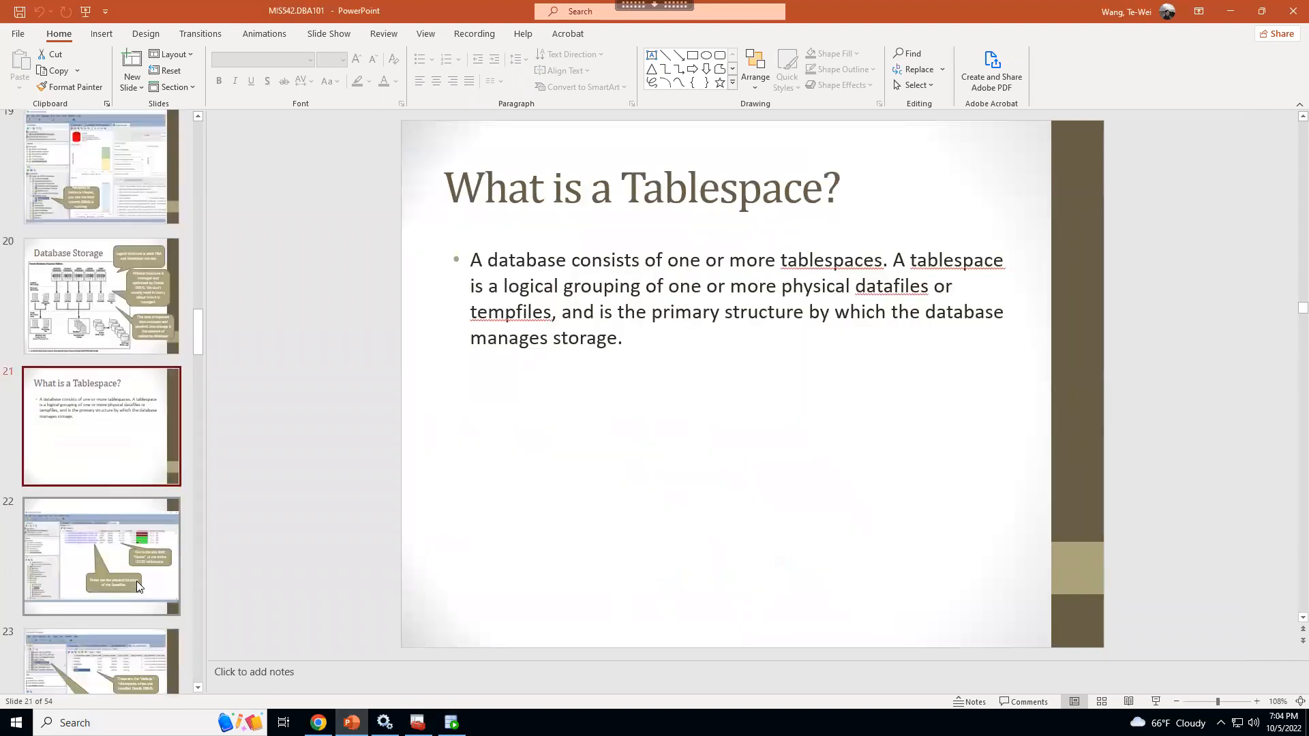
pyautogui.click(120, 331)
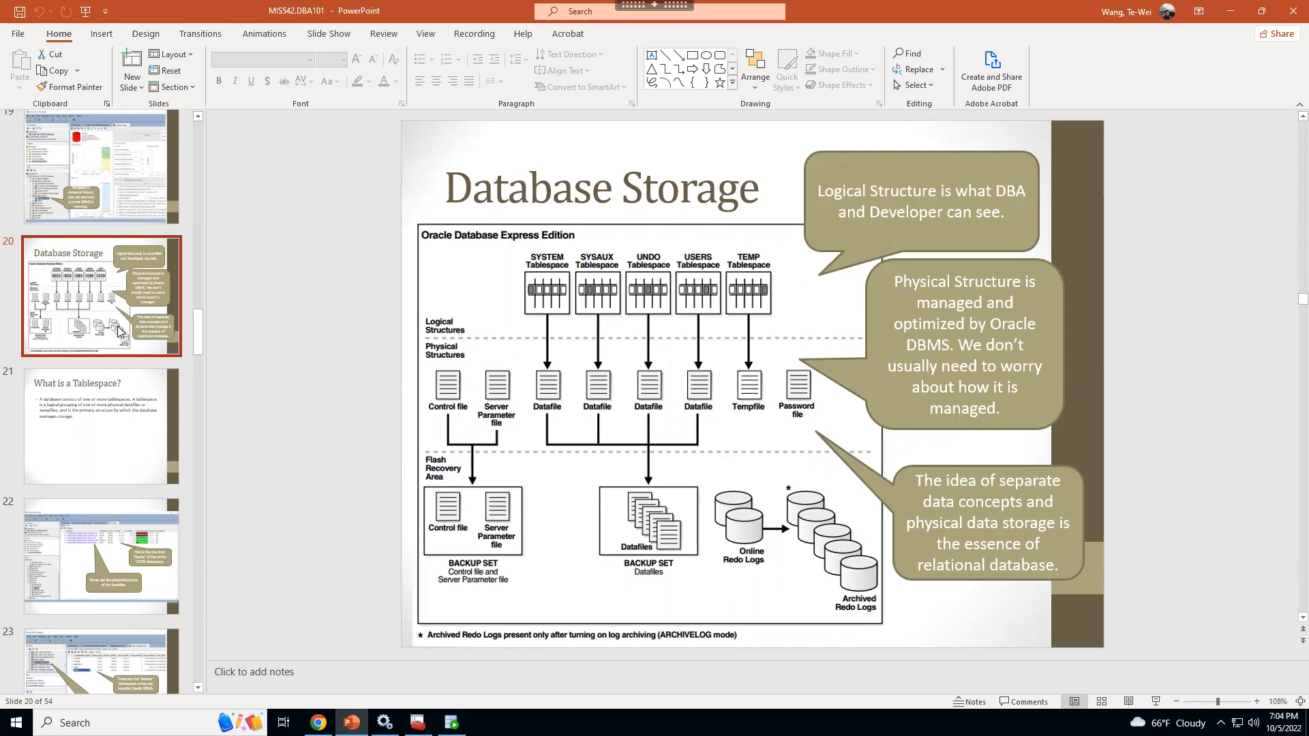
# Advance to slide 22, the Datafiles screenshot, and return to SQL Developer
pyautogui.press('Down')
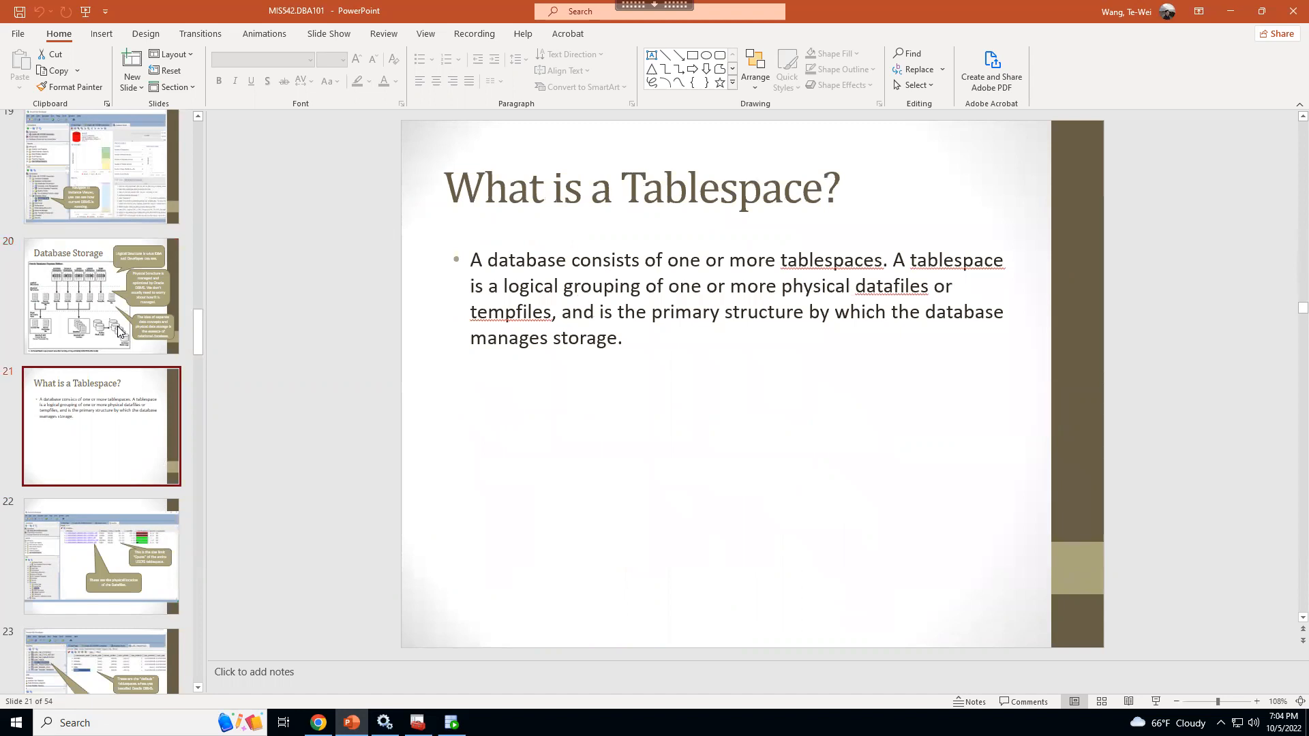
pyautogui.press('Down')
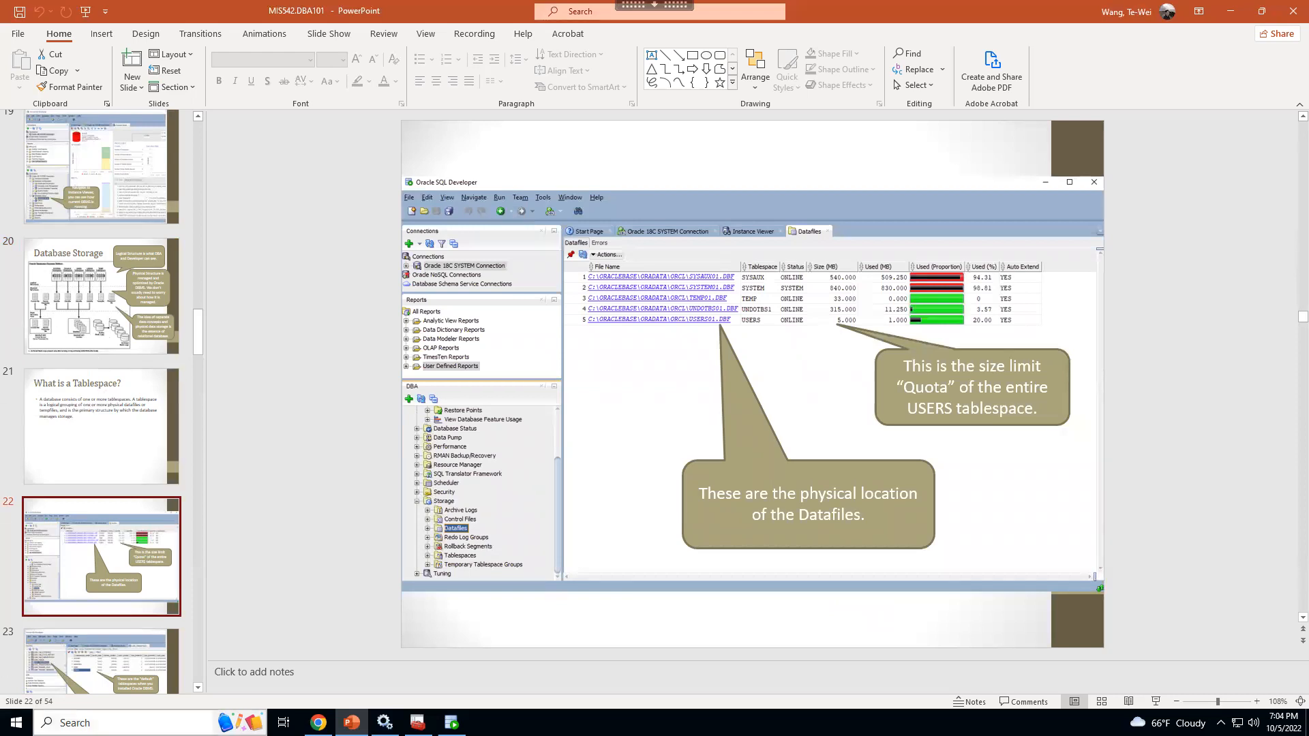
pyautogui.click(451, 723)
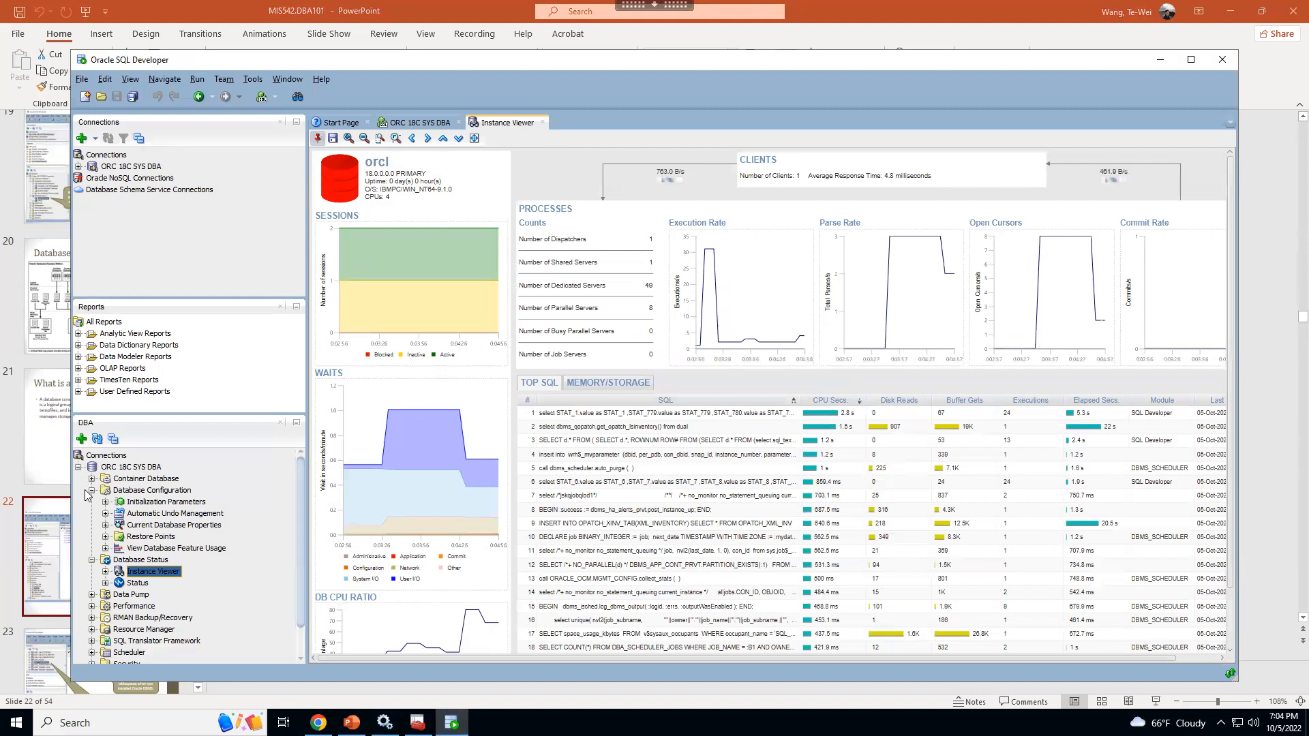
# Collapse Database Configuration and Database Status, then expand and select Storage in the DBA tree
pyautogui.click(92, 490)
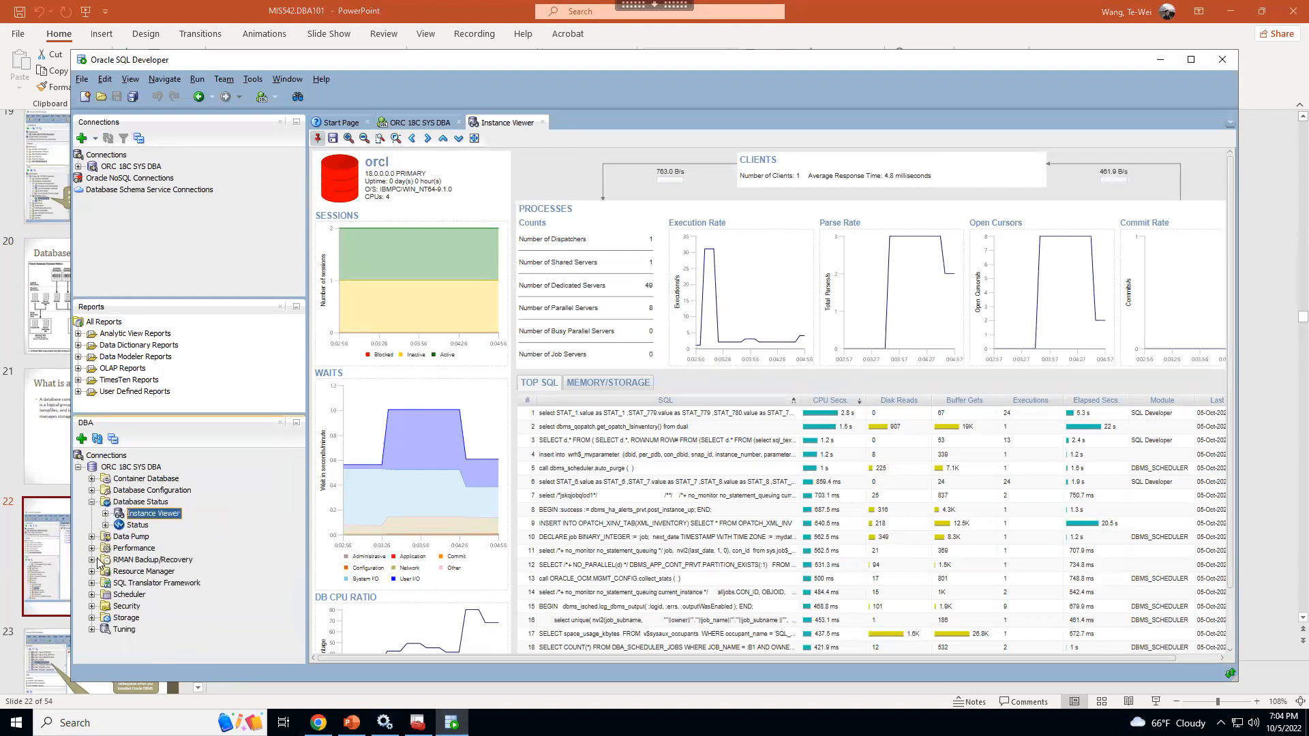
pyautogui.click(92, 502)
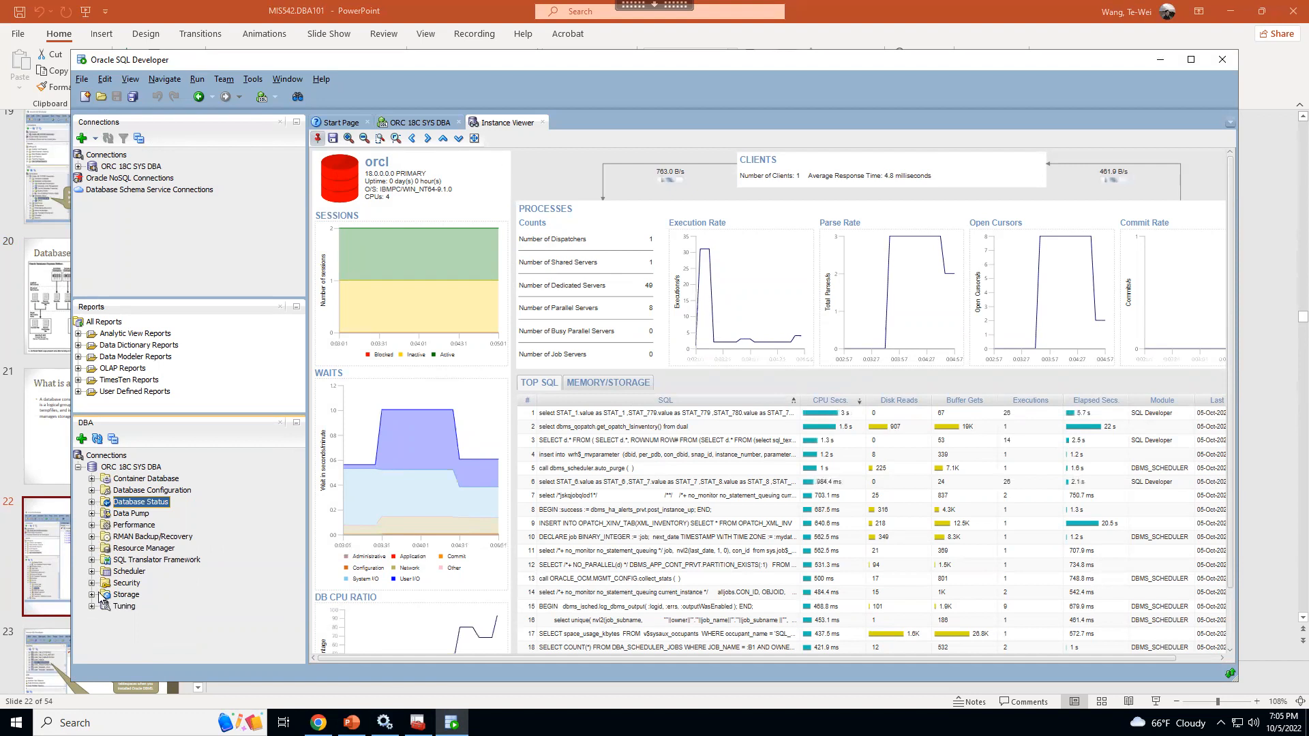
pyautogui.click(93, 595)
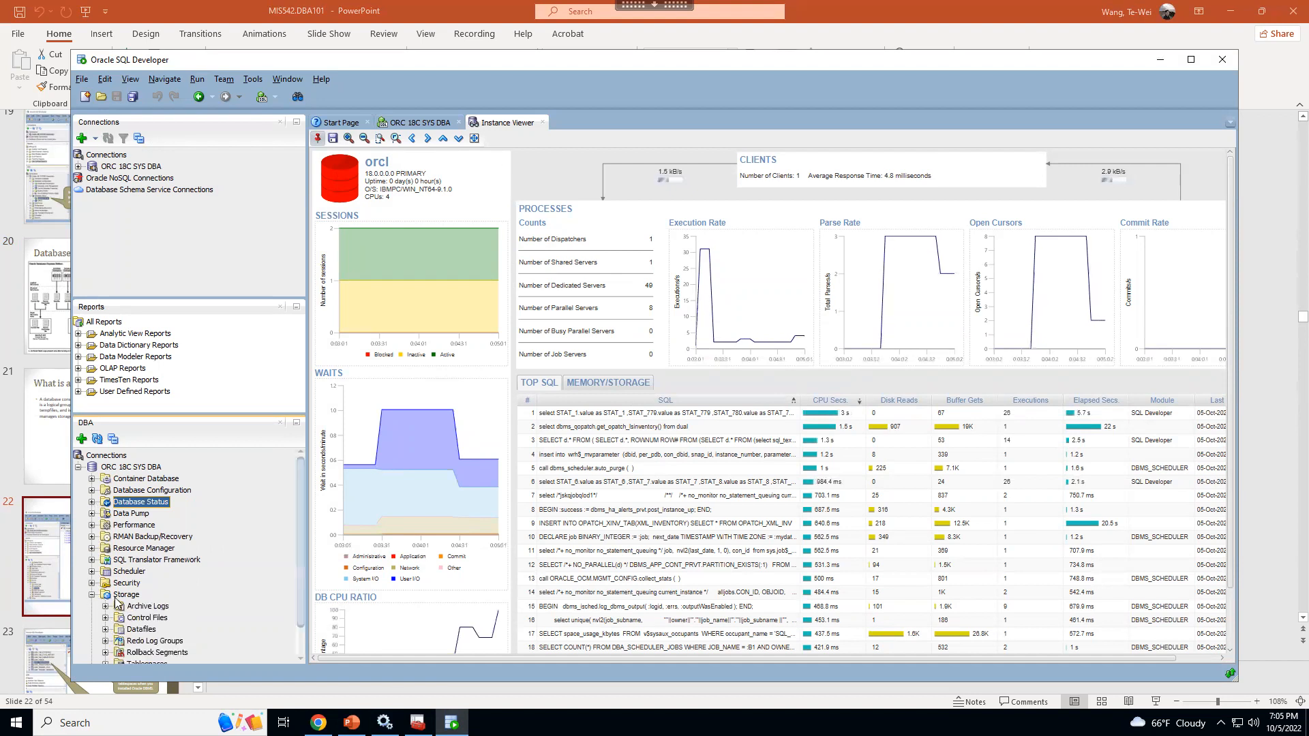
pyautogui.click(116, 596)
# Open the Storage > Datafiles report, then return to PowerPoint at slide 23 on default tablespaces
pyautogui.click(145, 630)
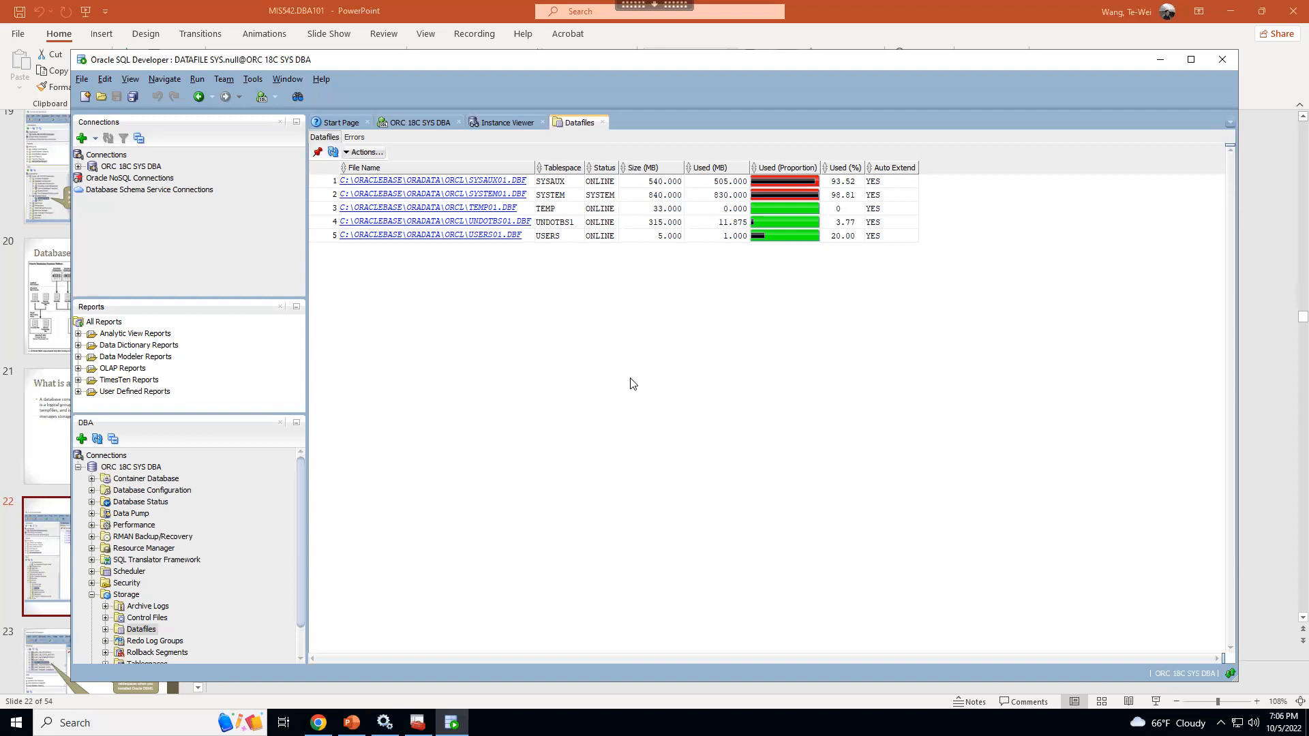
pyautogui.click(351, 721)
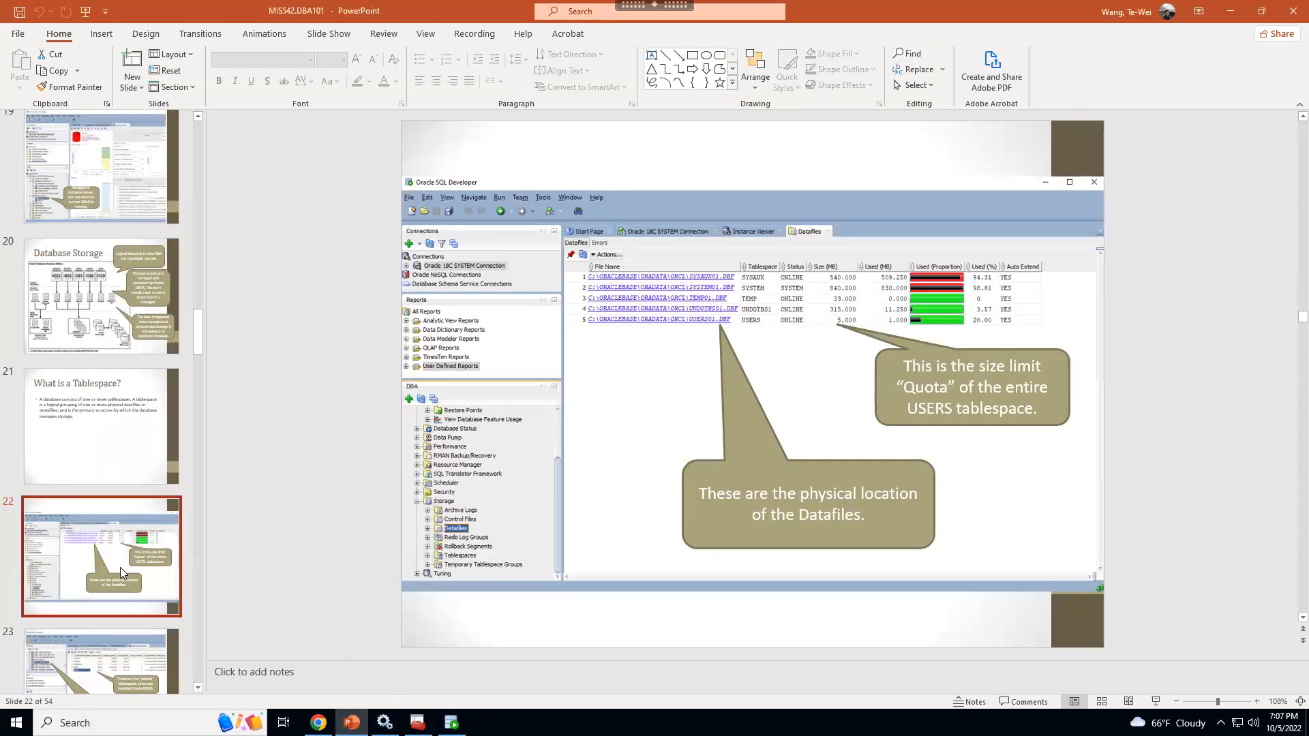
pyautogui.press('Down')
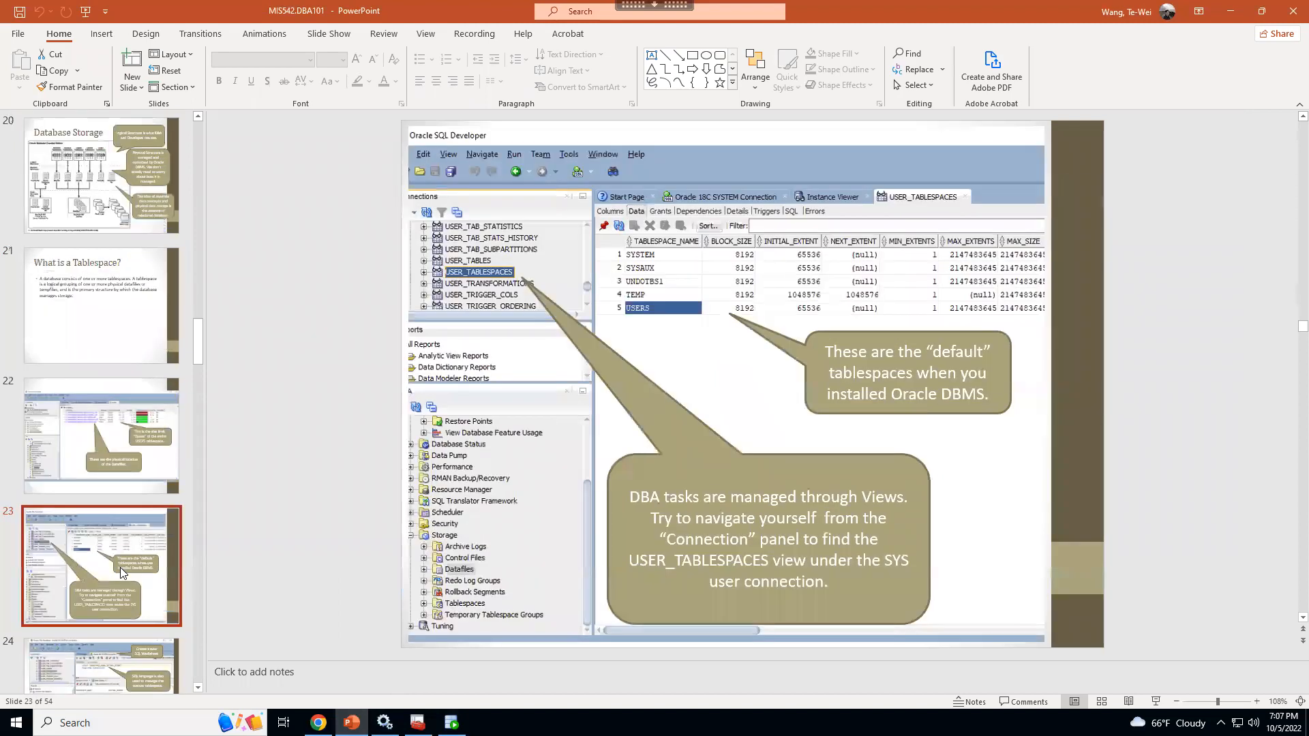
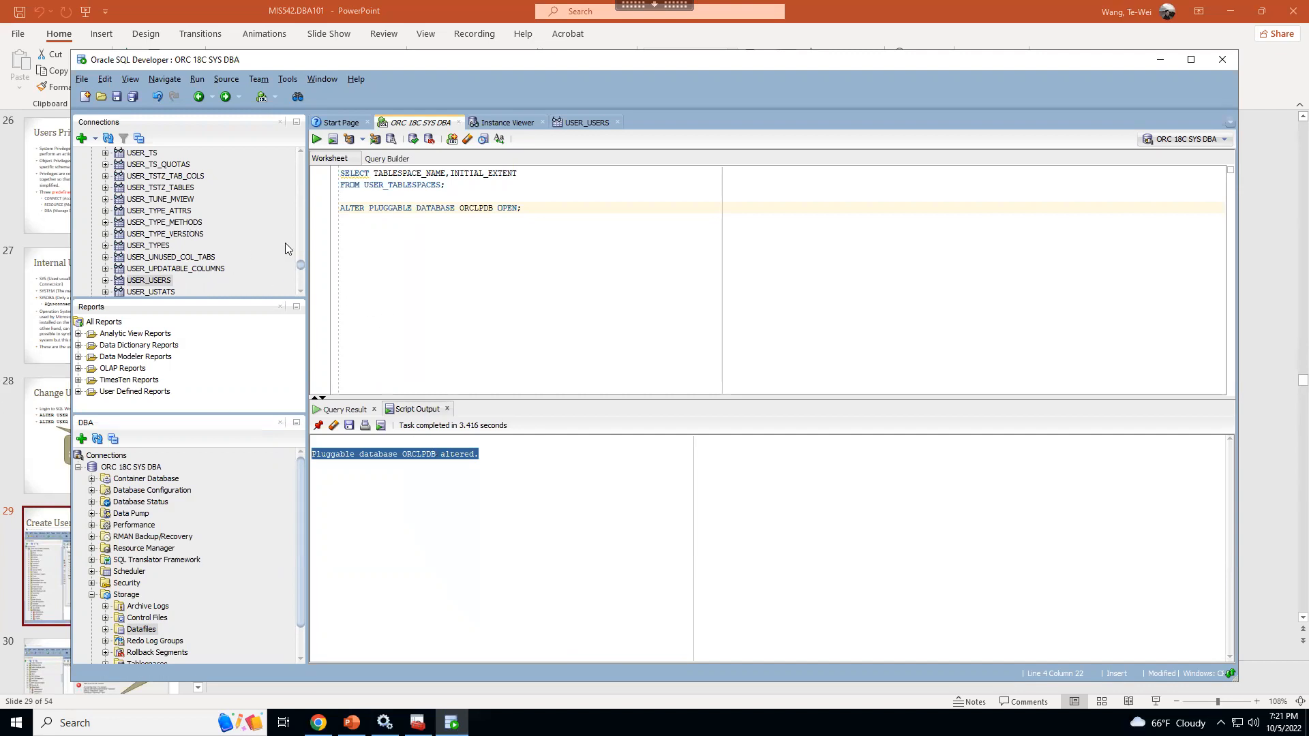
# Scroll the worksheet output to confirm 'Pluggable database ORCLPDB altered.'
pyautogui.moveTo(299, 261); pyautogui.dragTo(291, 159)
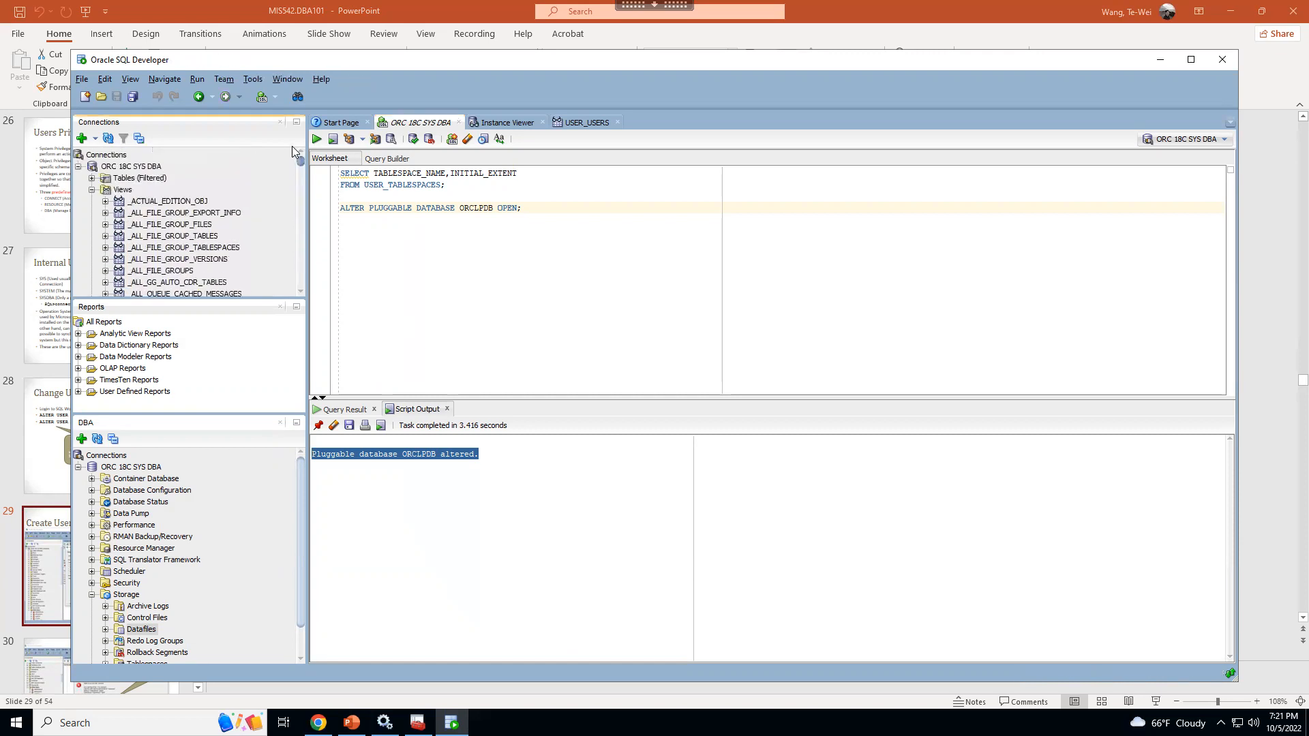
# Collapse Views and launch Create User from the Other Users node
pyautogui.click(92, 189)
pyautogui.moveTo(300, 195); pyautogui.dragTo(294, 278)
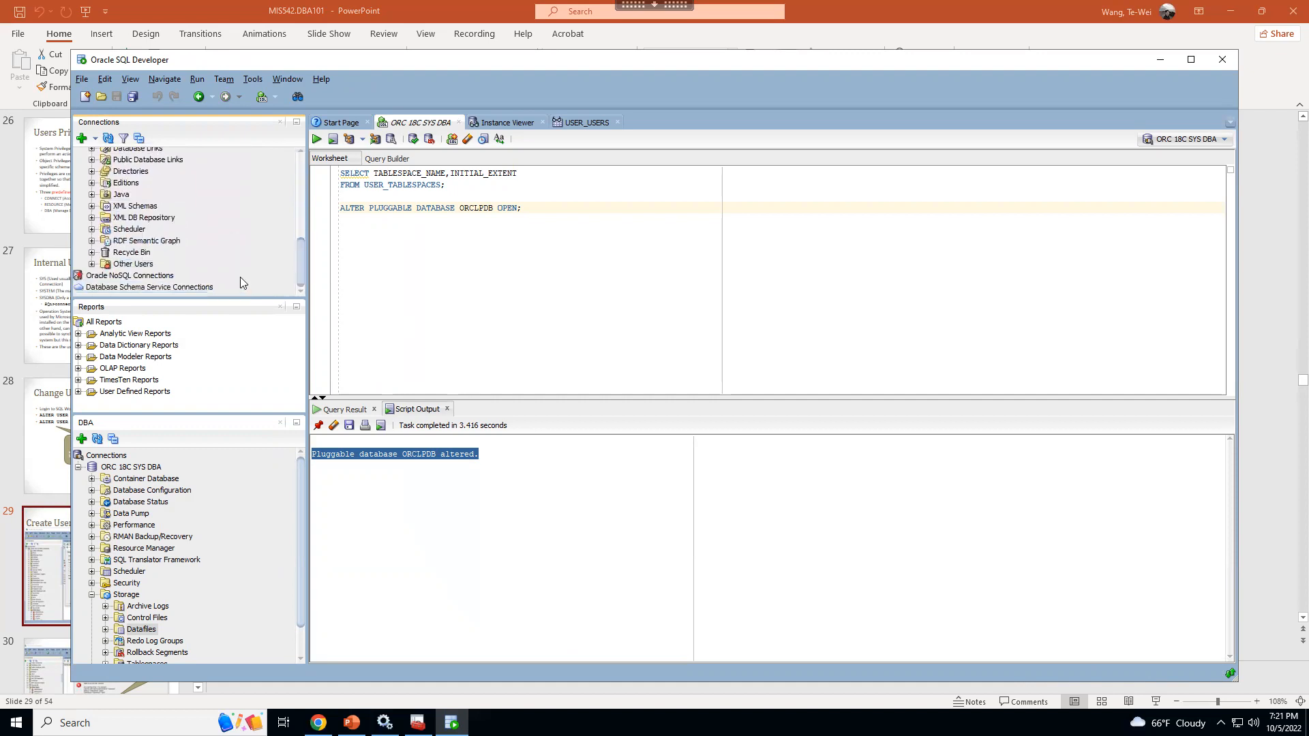
pyautogui.click(92, 263)
pyautogui.click(122, 265)
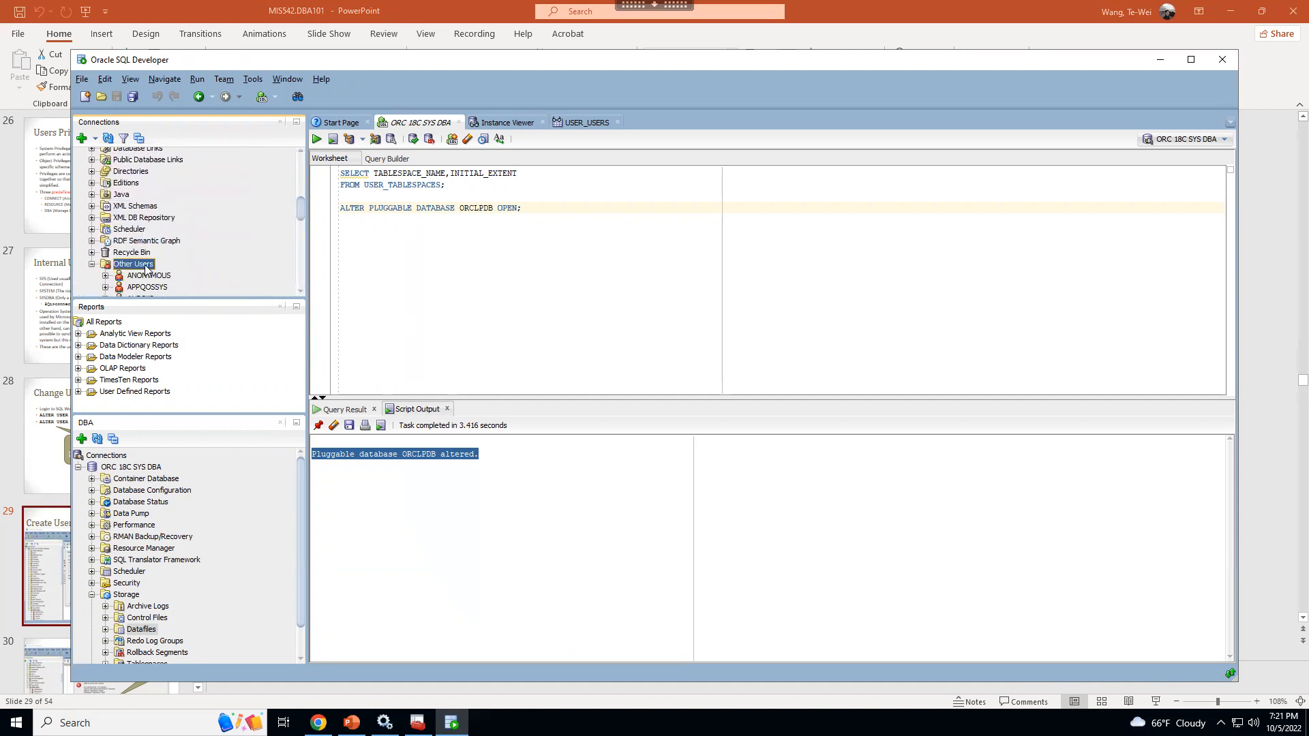
pyautogui.rightClick(146, 269)
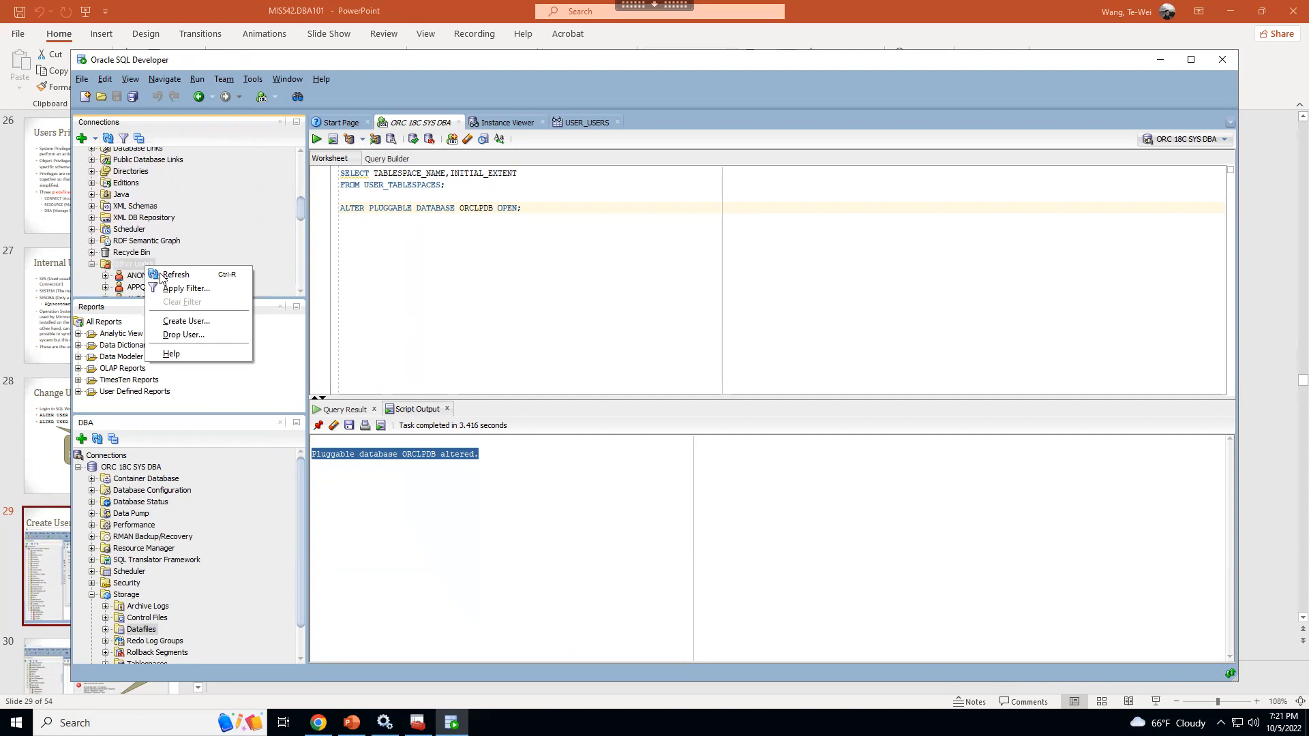
pyautogui.click(205, 324)
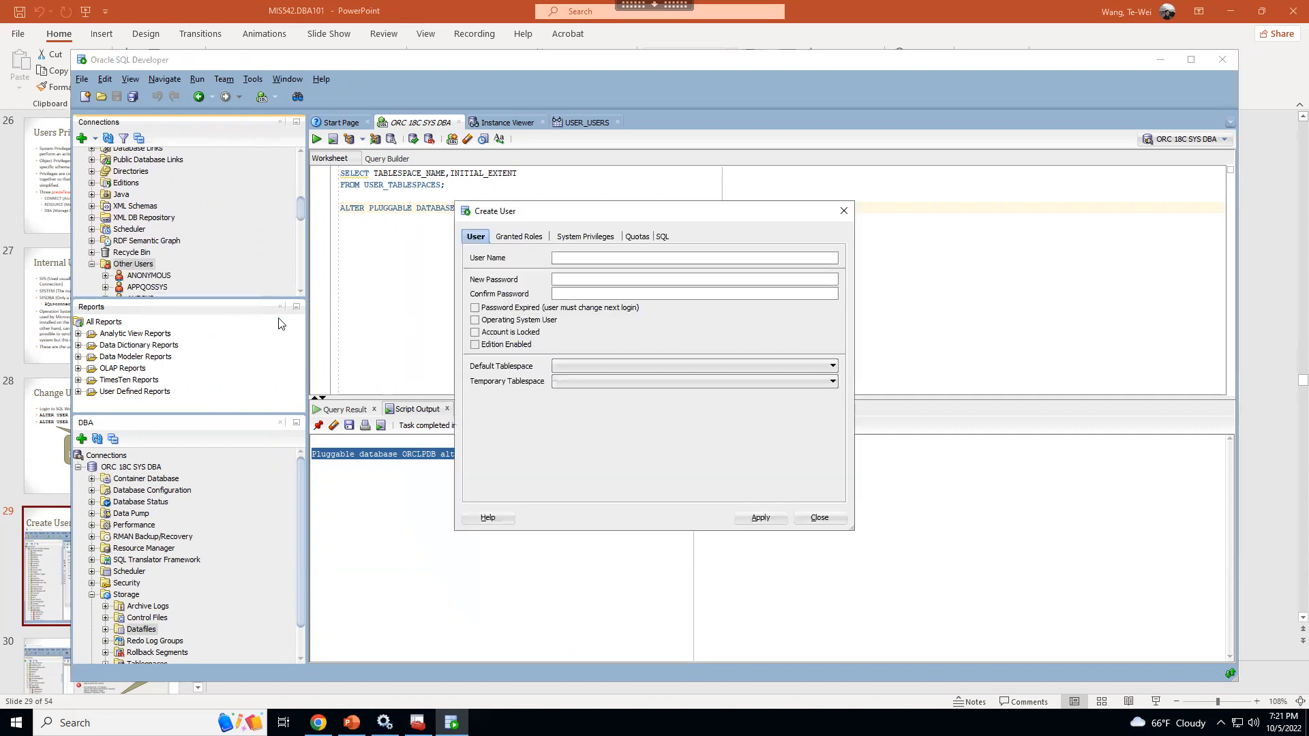
# Enter user name MIS542 and type the password twice to confirm it
pyautogui.click(700, 262)
pyautogui.write('MIS542')
pyautogui.click(689, 280)
pyautogui.write('•••••••')
pyautogui.click(653, 291)
pyautogui.write('••••••')
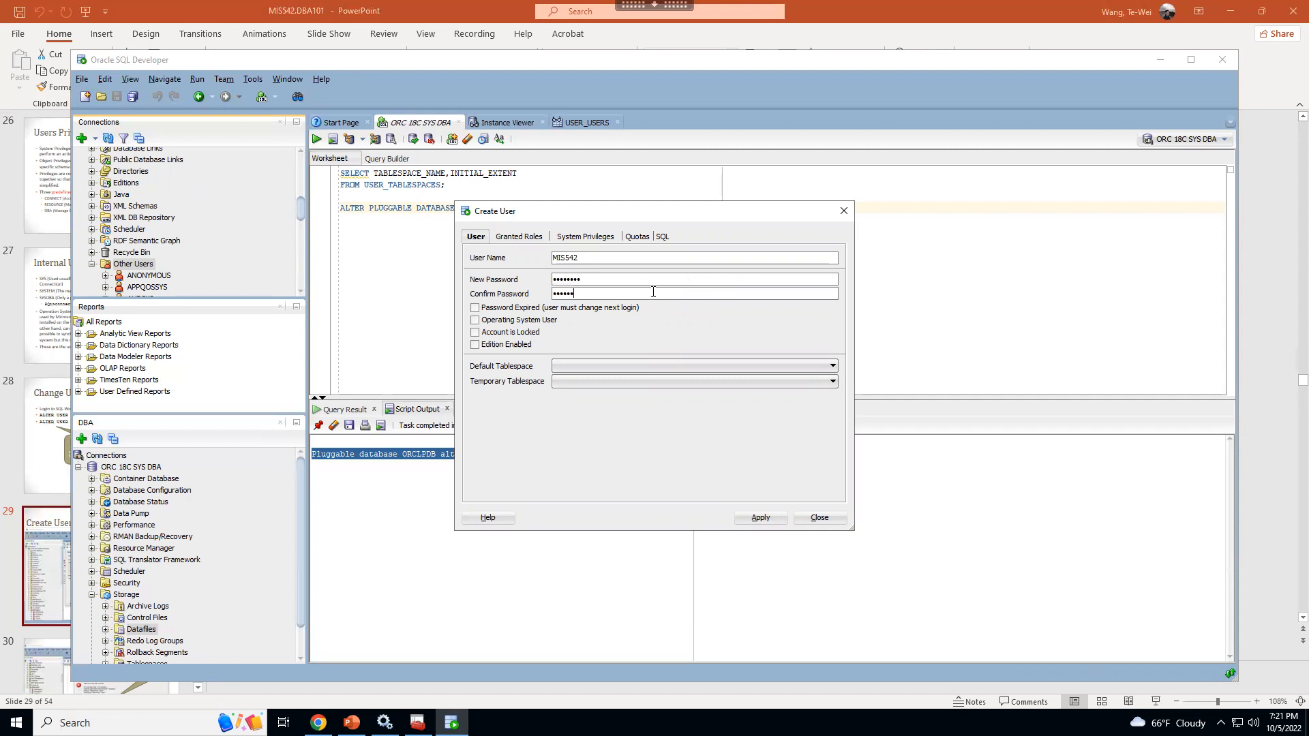
# Choose USERS as the default tablespace and TEMP as the temporary tablespace
pyautogui.click(709, 365)
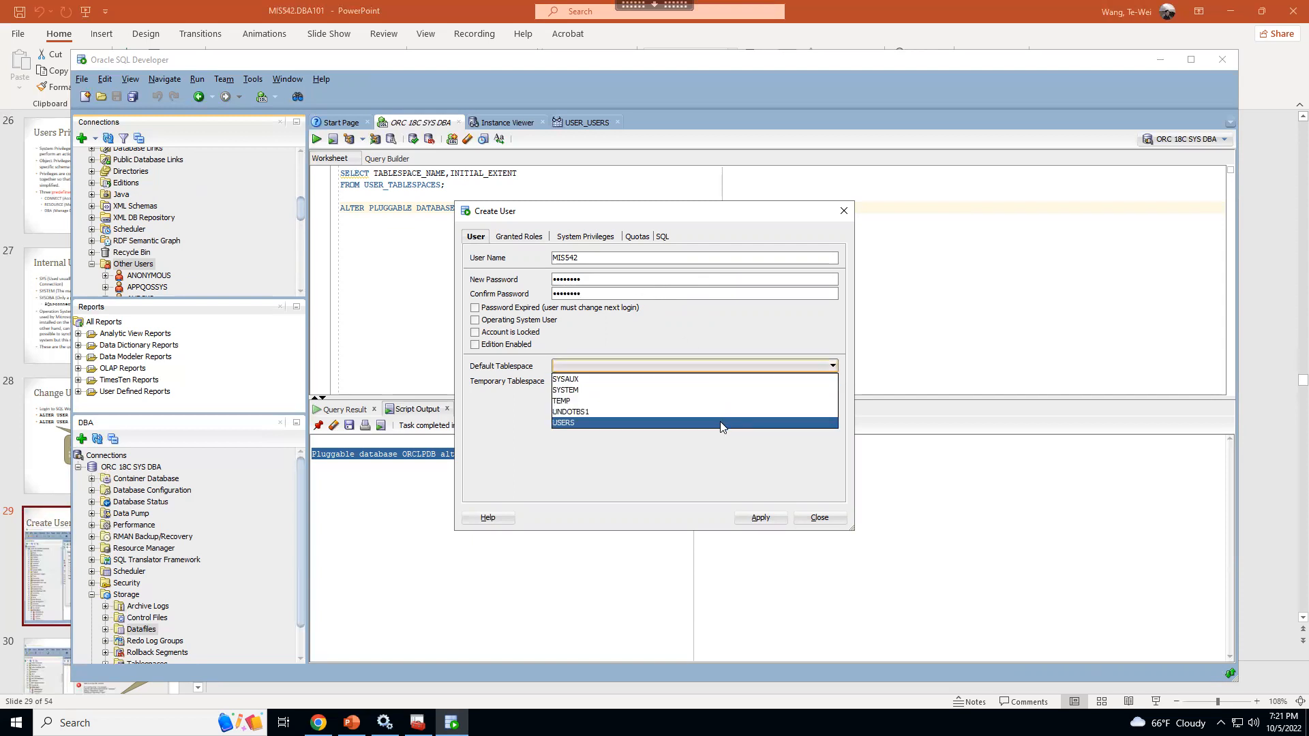
pyautogui.click(721, 423)
pyautogui.click(700, 383)
pyautogui.click(686, 395)
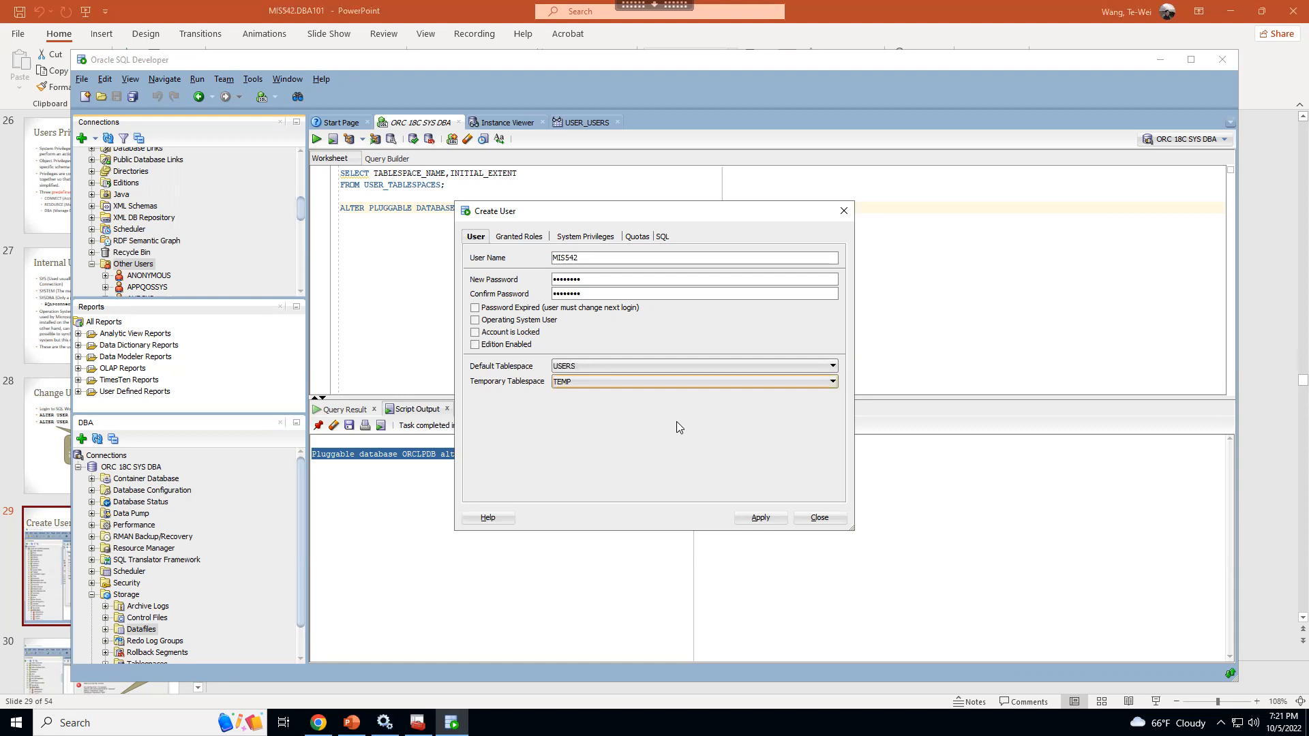
# Apply the new user, hitting error ORA-65096, then search Windows for 'magnif'
pyautogui.click(768, 522)
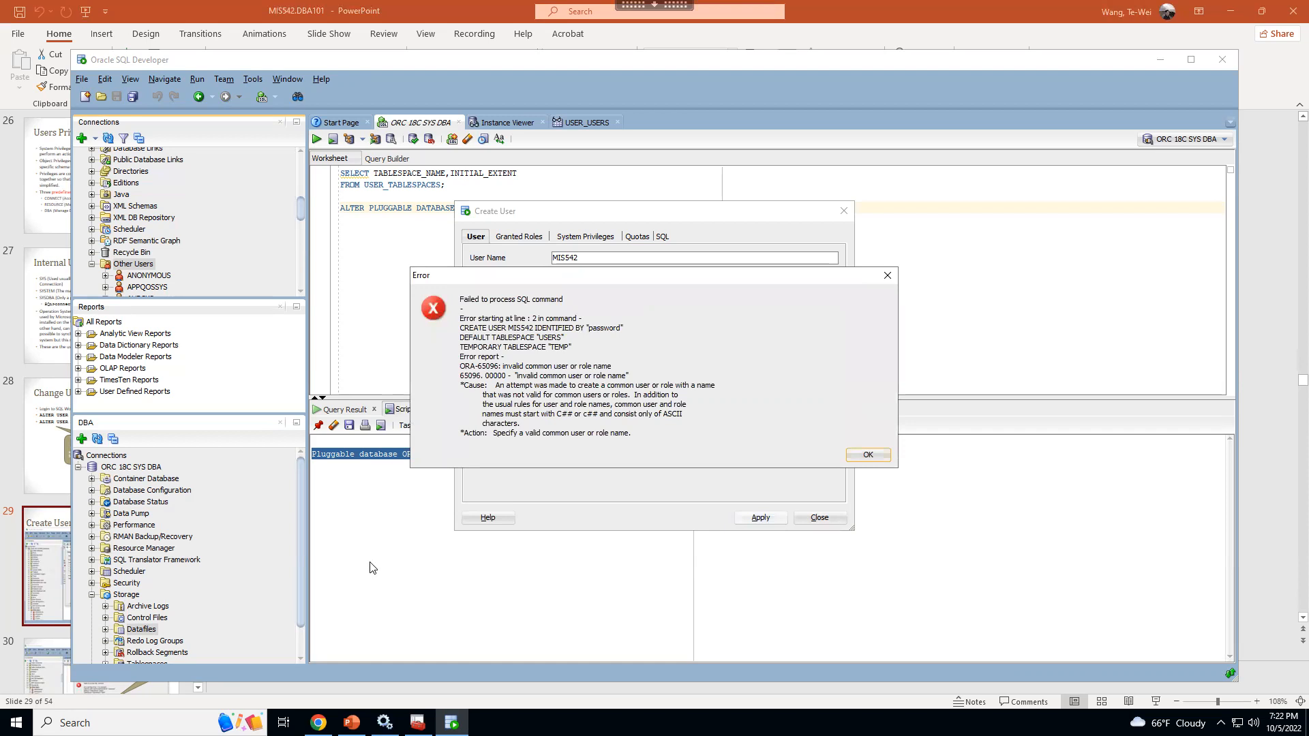
pyautogui.click(122, 722)
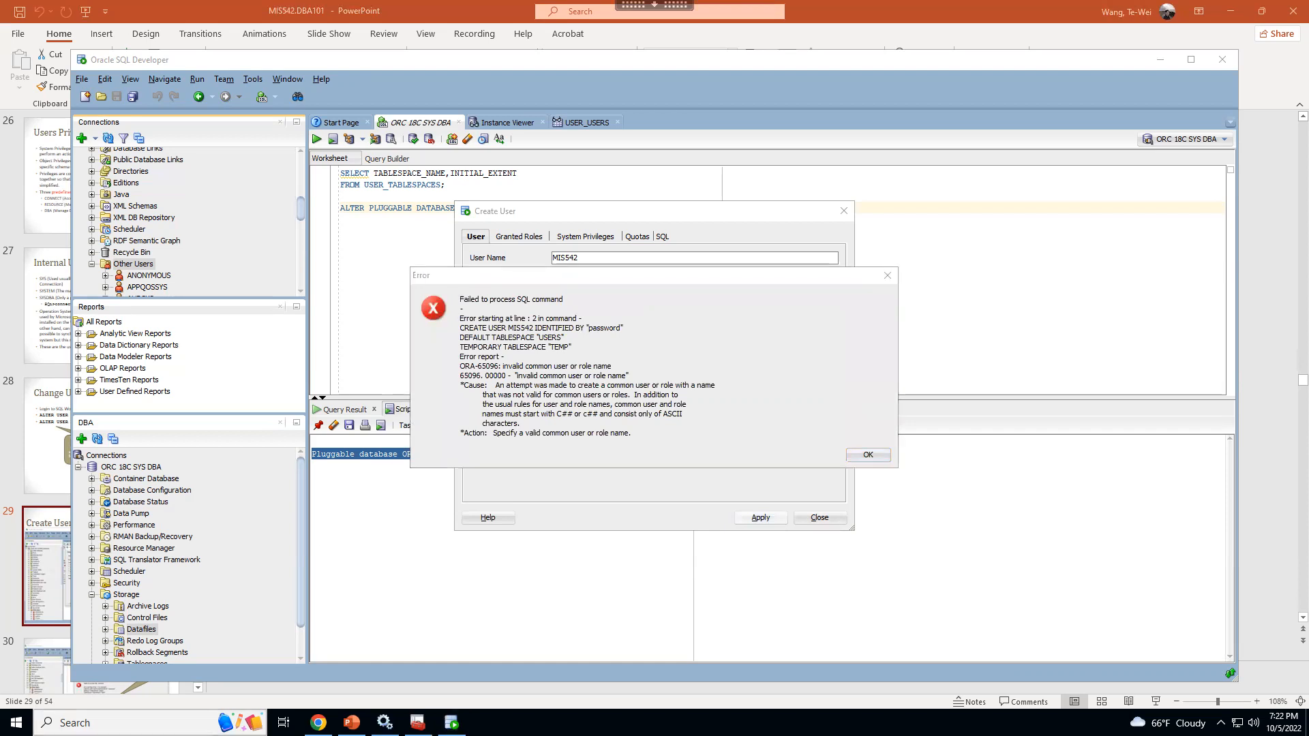
pyautogui.write('m')
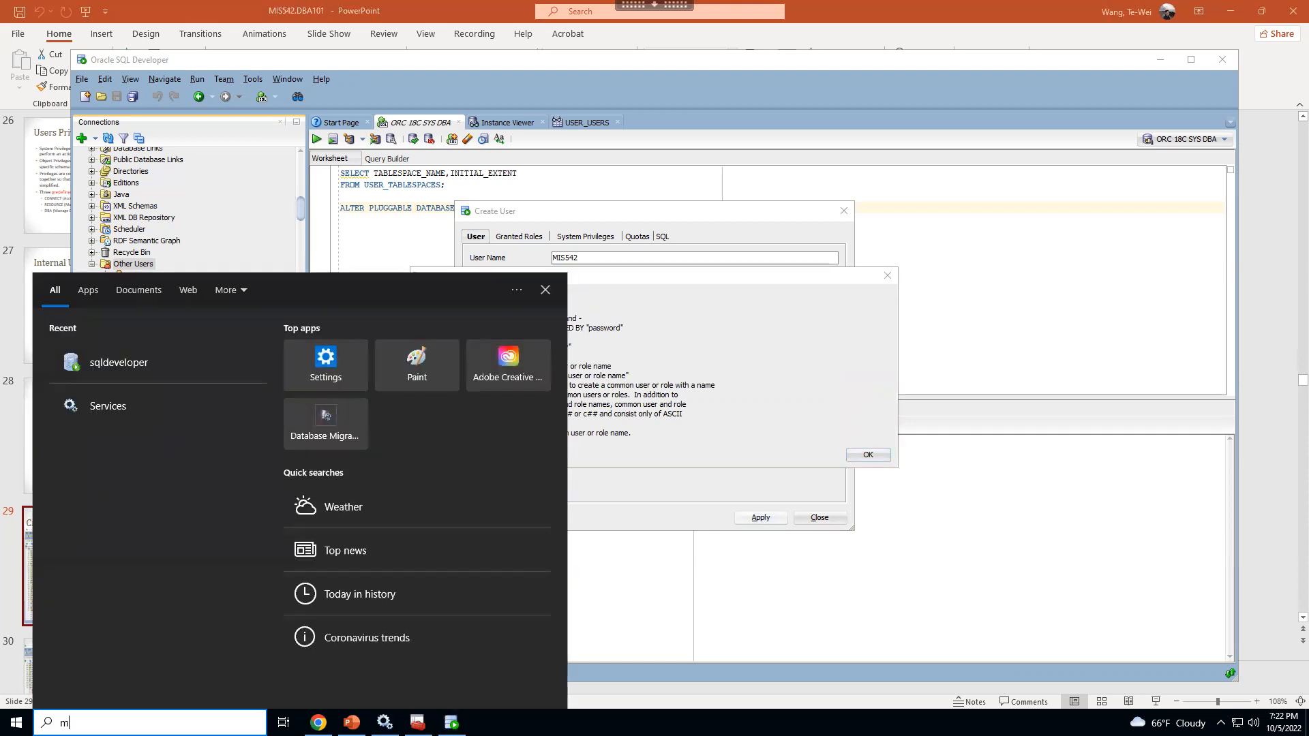
pyautogui.write('agi')
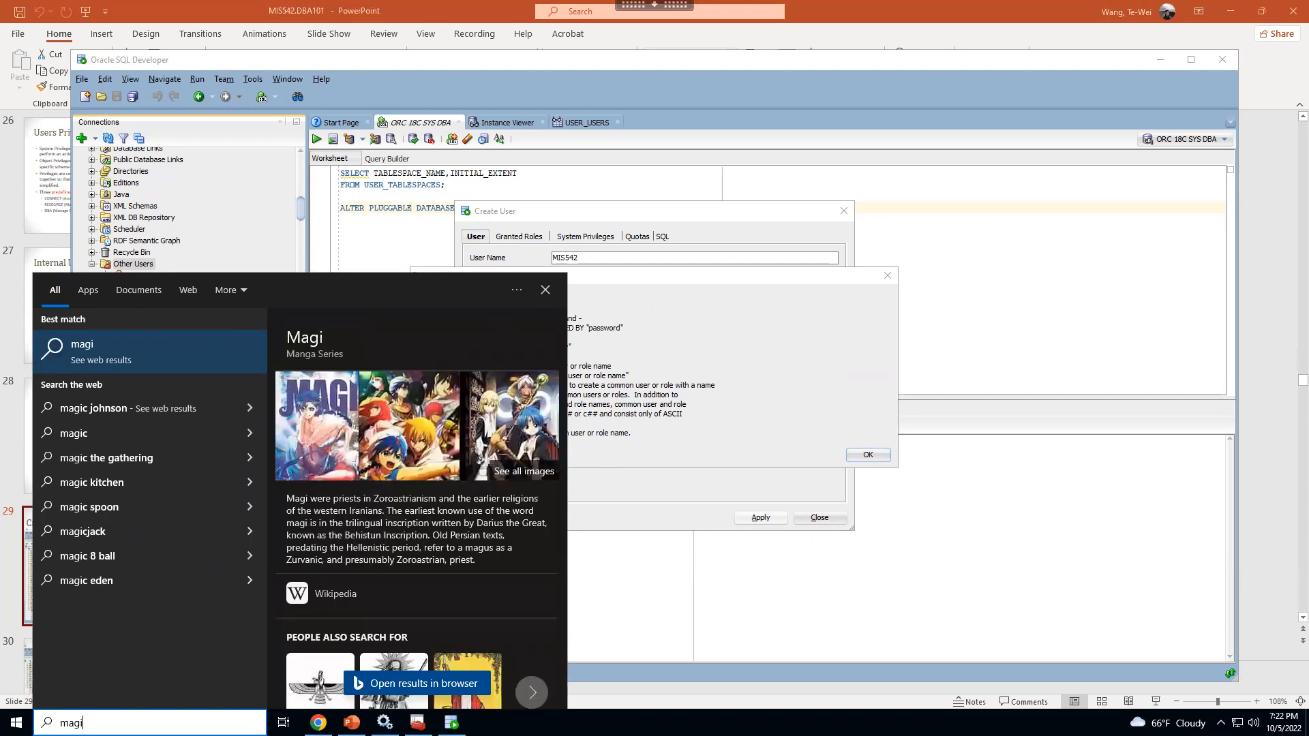
pyautogui.press('BackSpace')
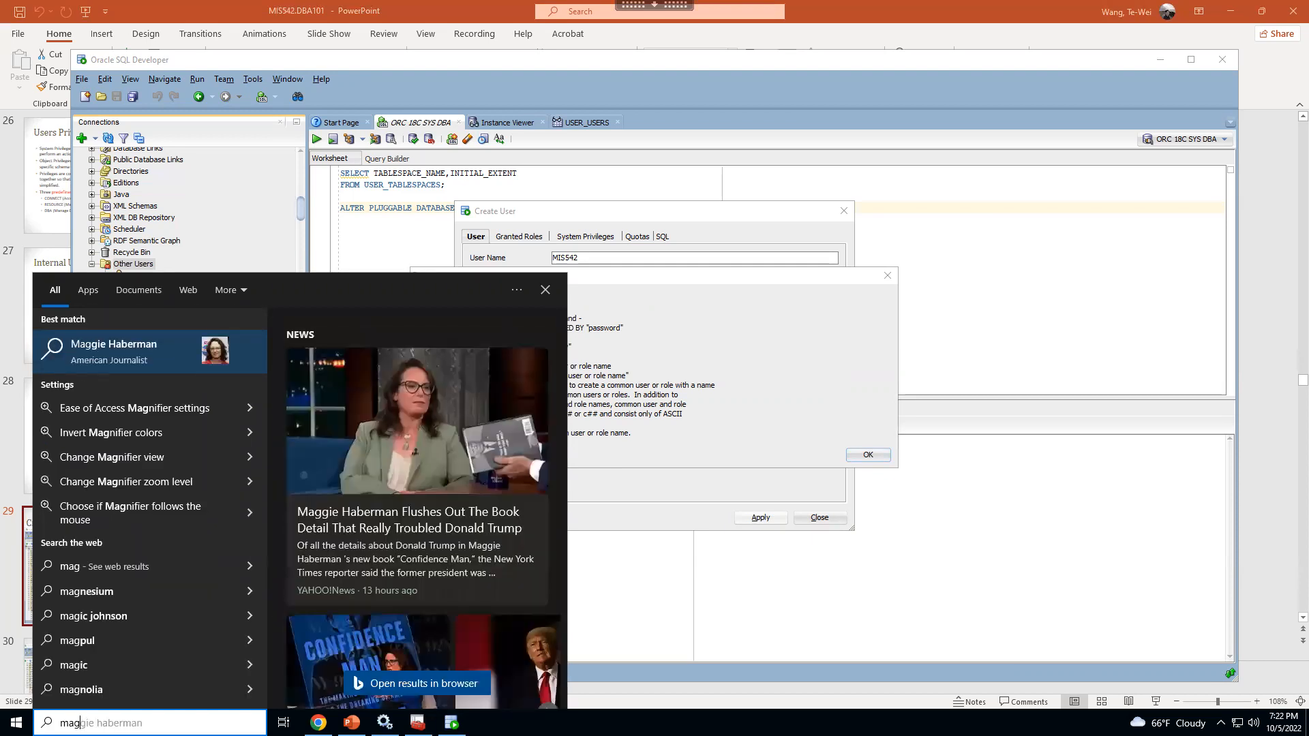
pyautogui.write('n')
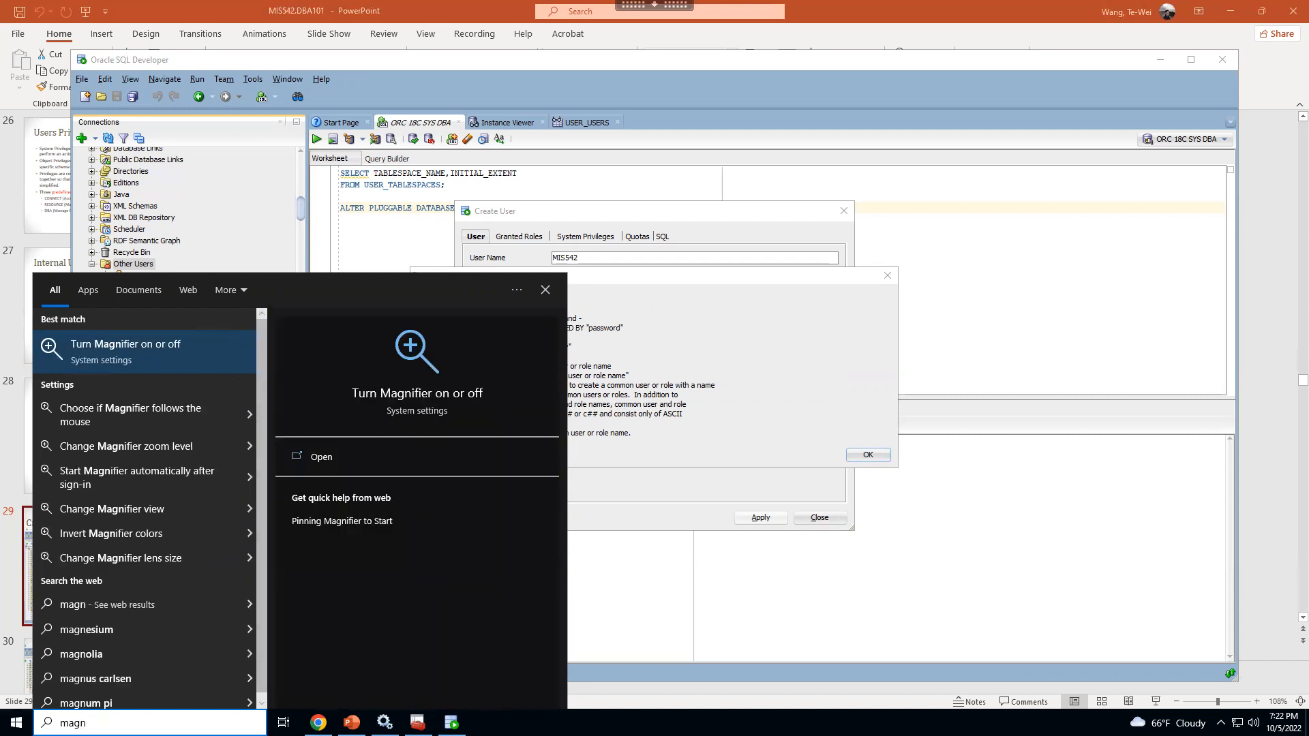
pyautogui.write('if')
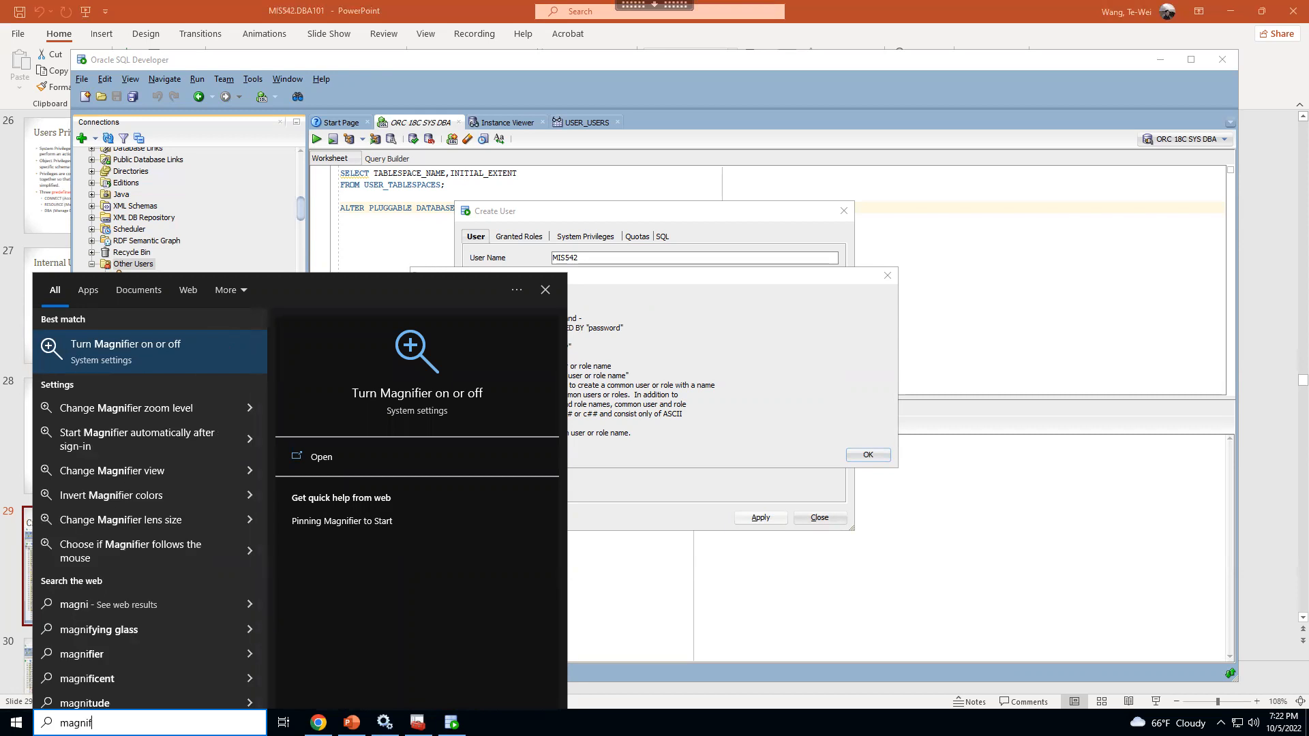
# Turn Windows Magnifier on at 200% zoom and close Settings
pyautogui.click(84, 355)
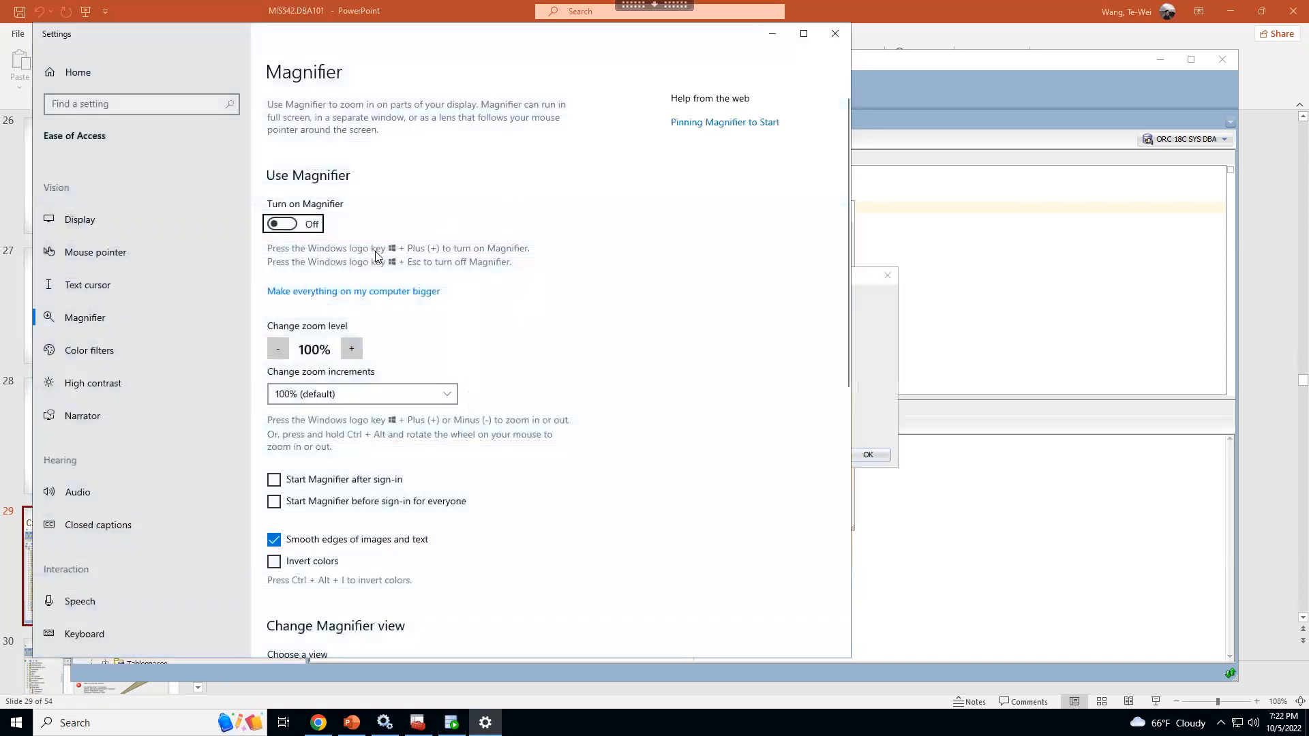
pyautogui.click(289, 226)
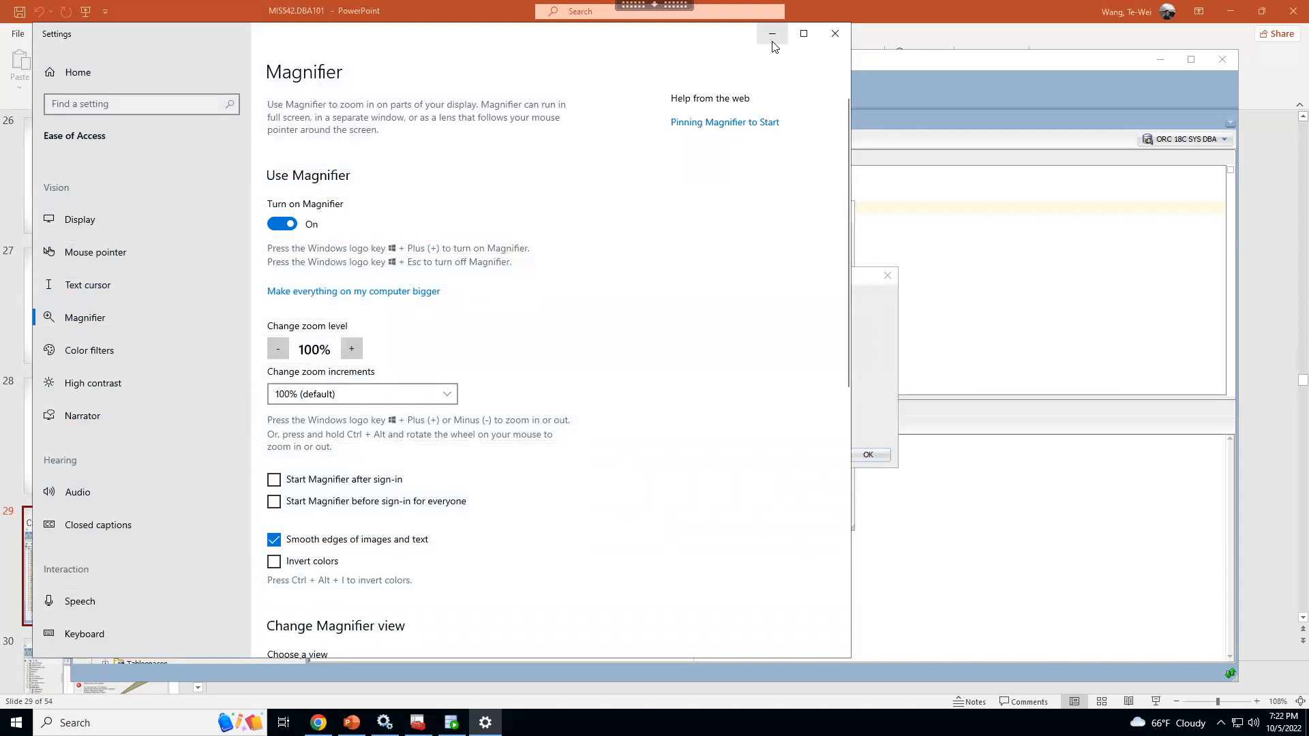
pyautogui.click(351, 348)
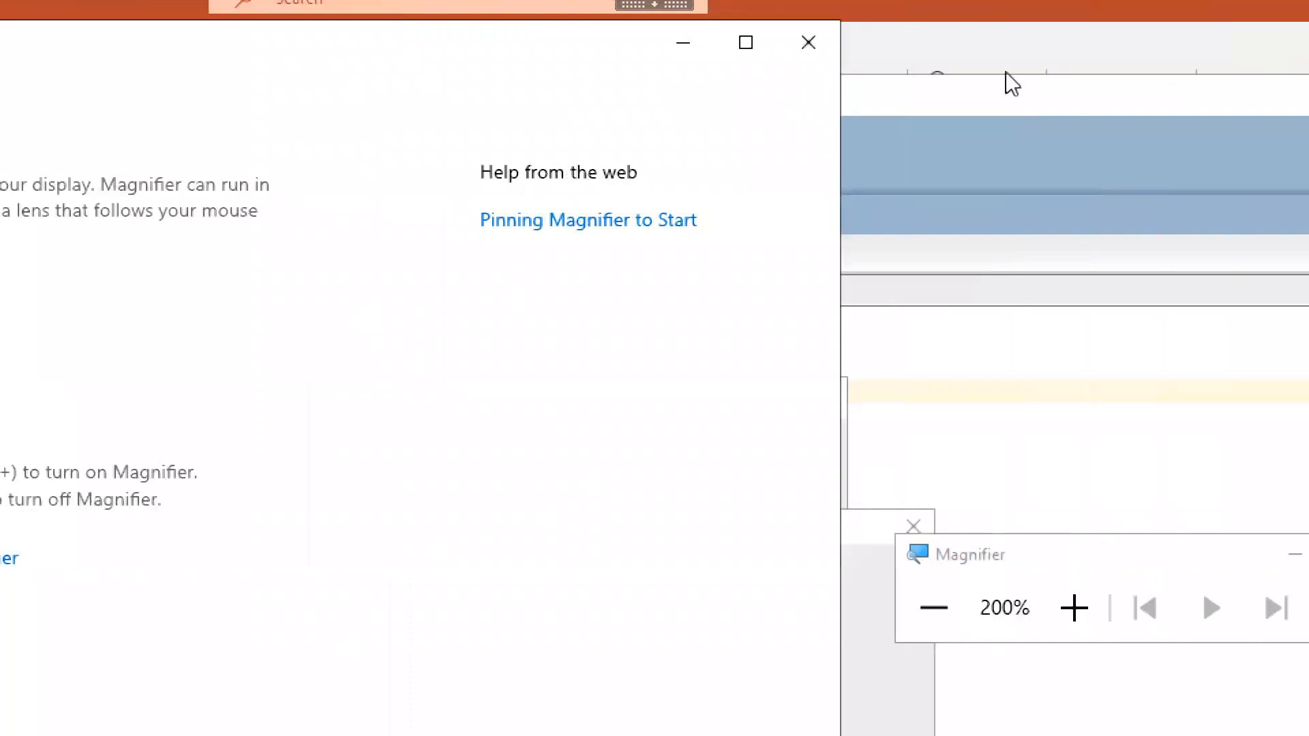
pyautogui.click(815, 49)
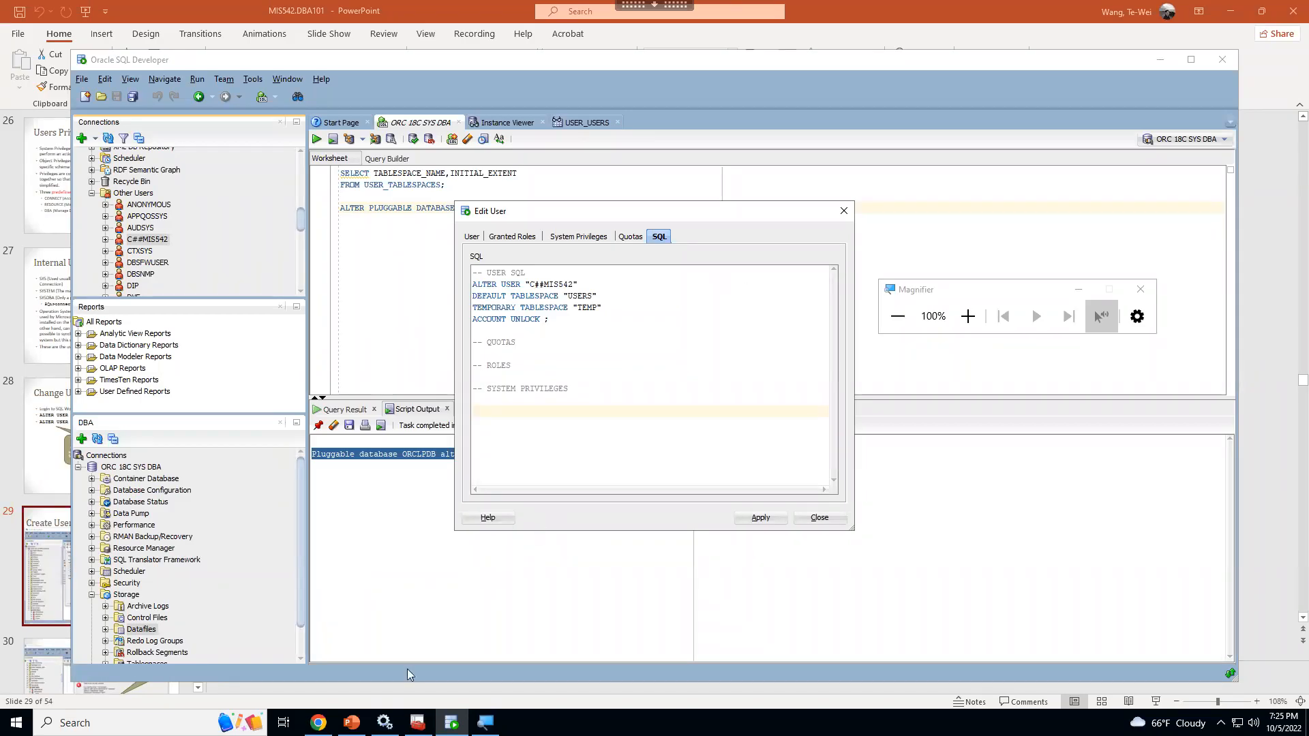
# After reviewing the C##MIS542 SQL, return to PowerPoint slide 29 'Create Users'
pyautogui.click(353, 723)
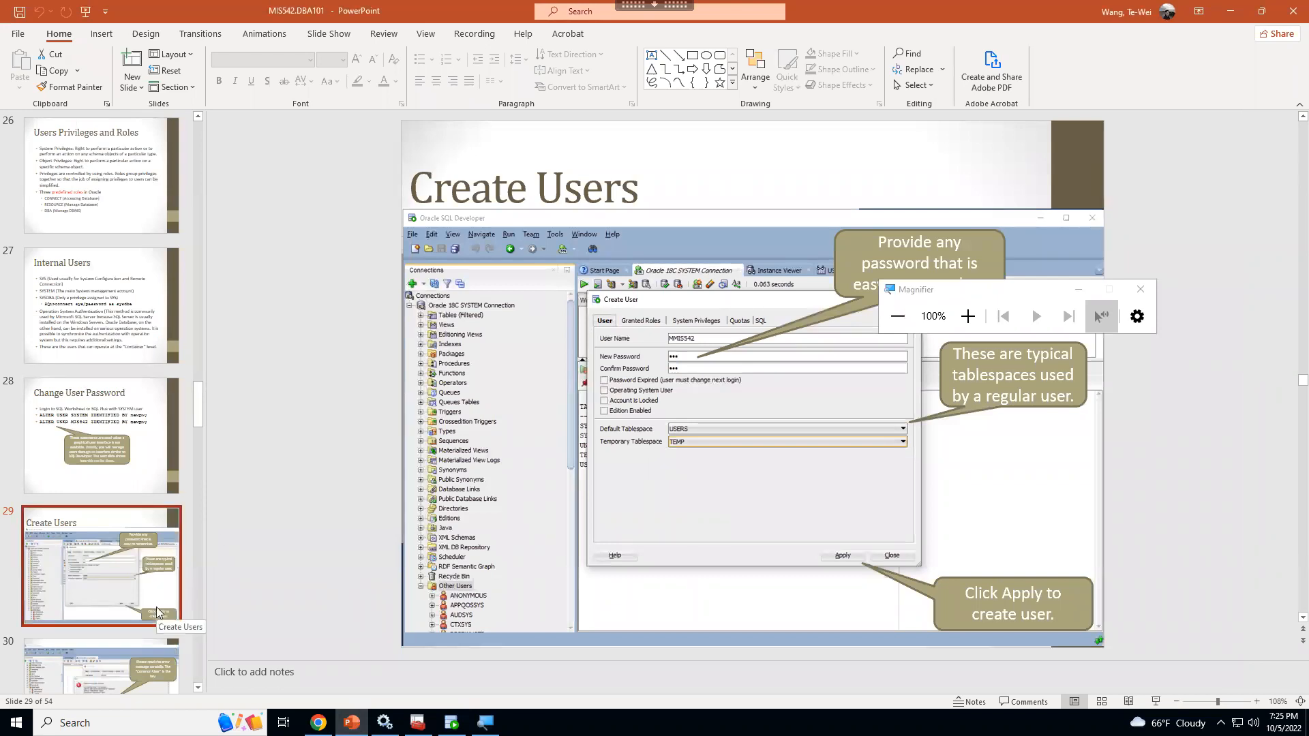
# Step the slides from 29 to 36, glancing at SQL Developer at slide 32
pyautogui.press('Down')
pyautogui.press('Down')
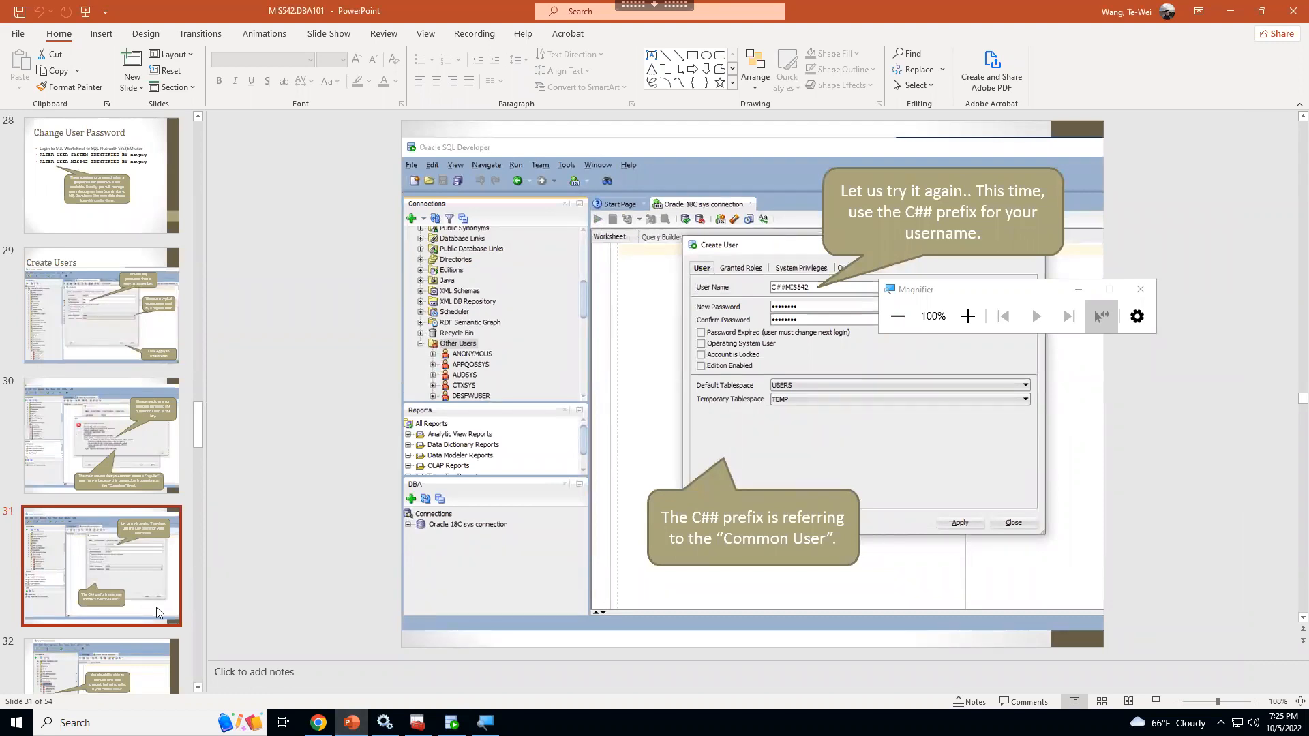
pyautogui.press('Down')
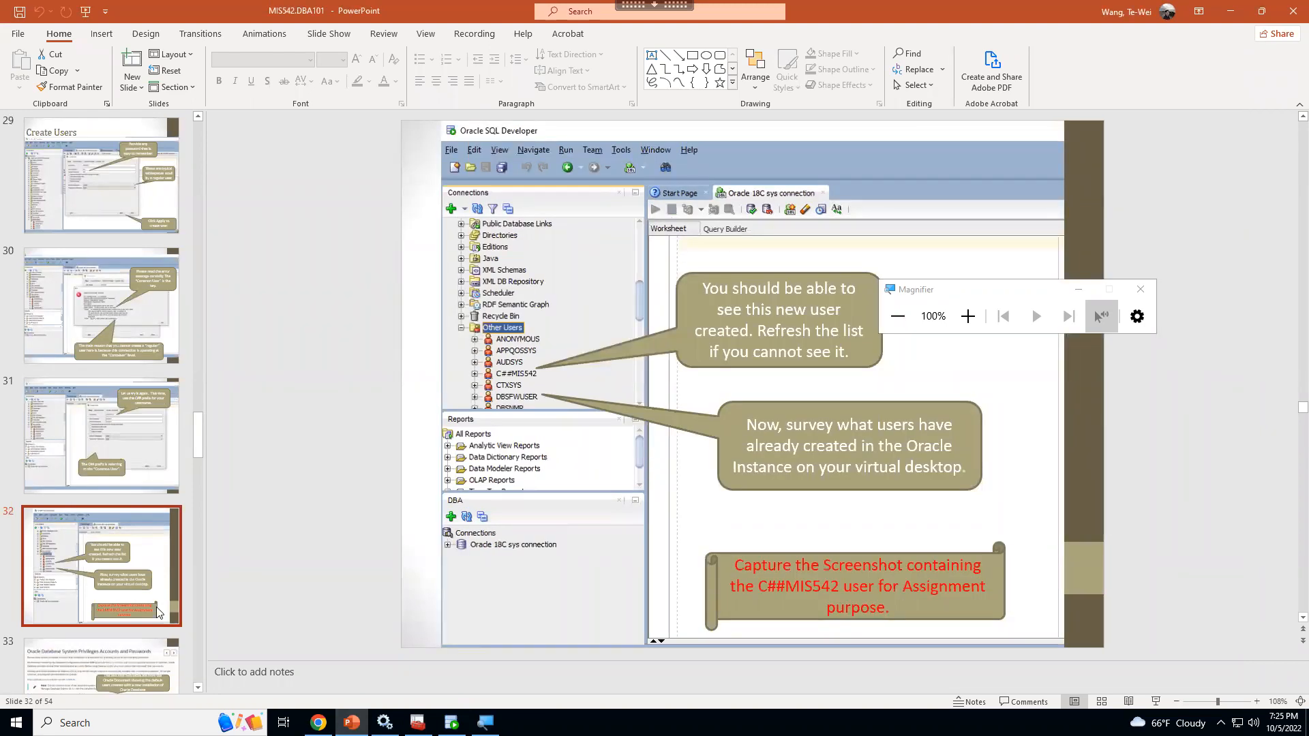
pyautogui.click(453, 724)
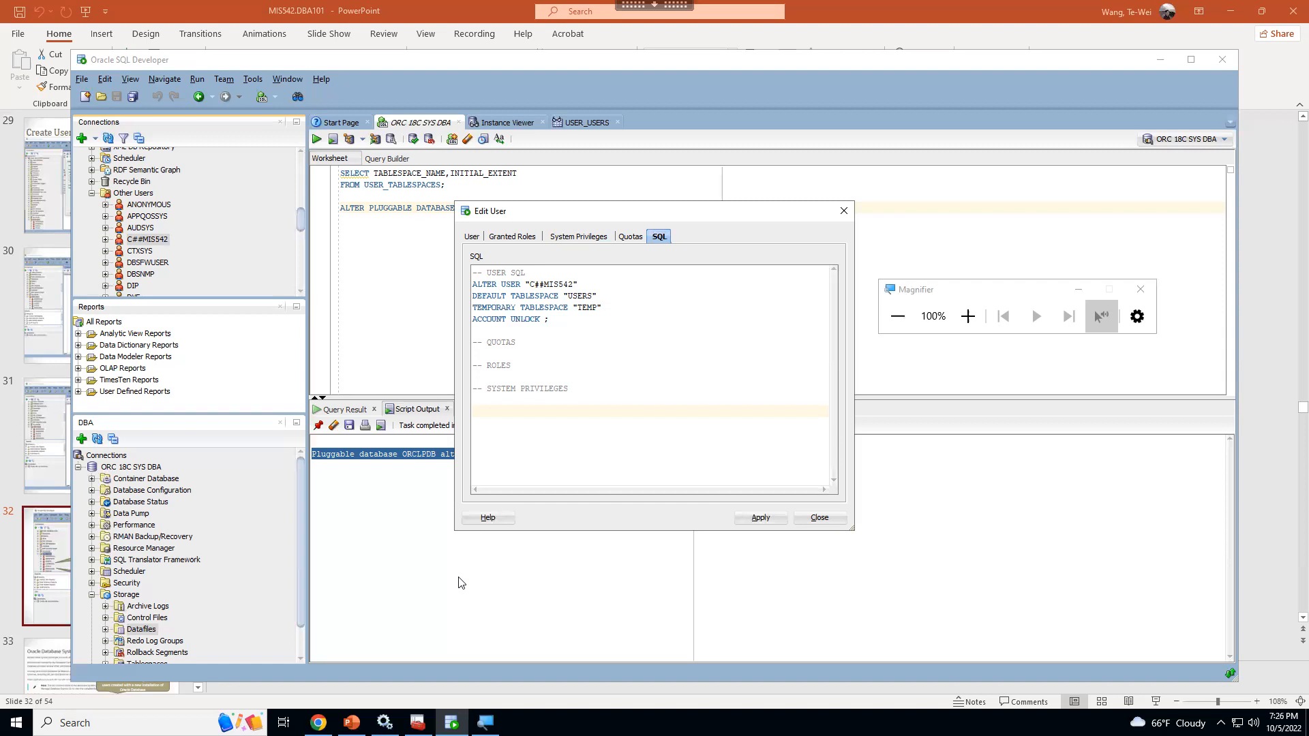
pyautogui.click(350, 724)
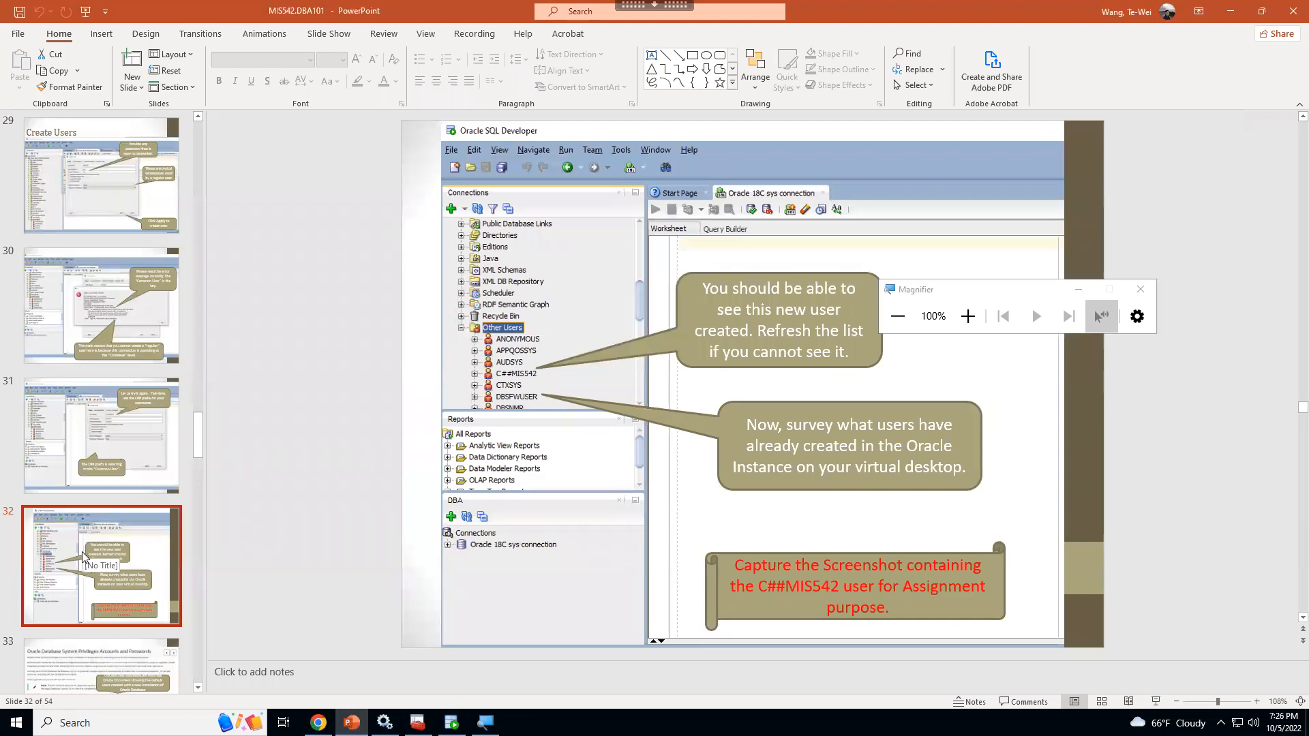
pyautogui.press('Down')
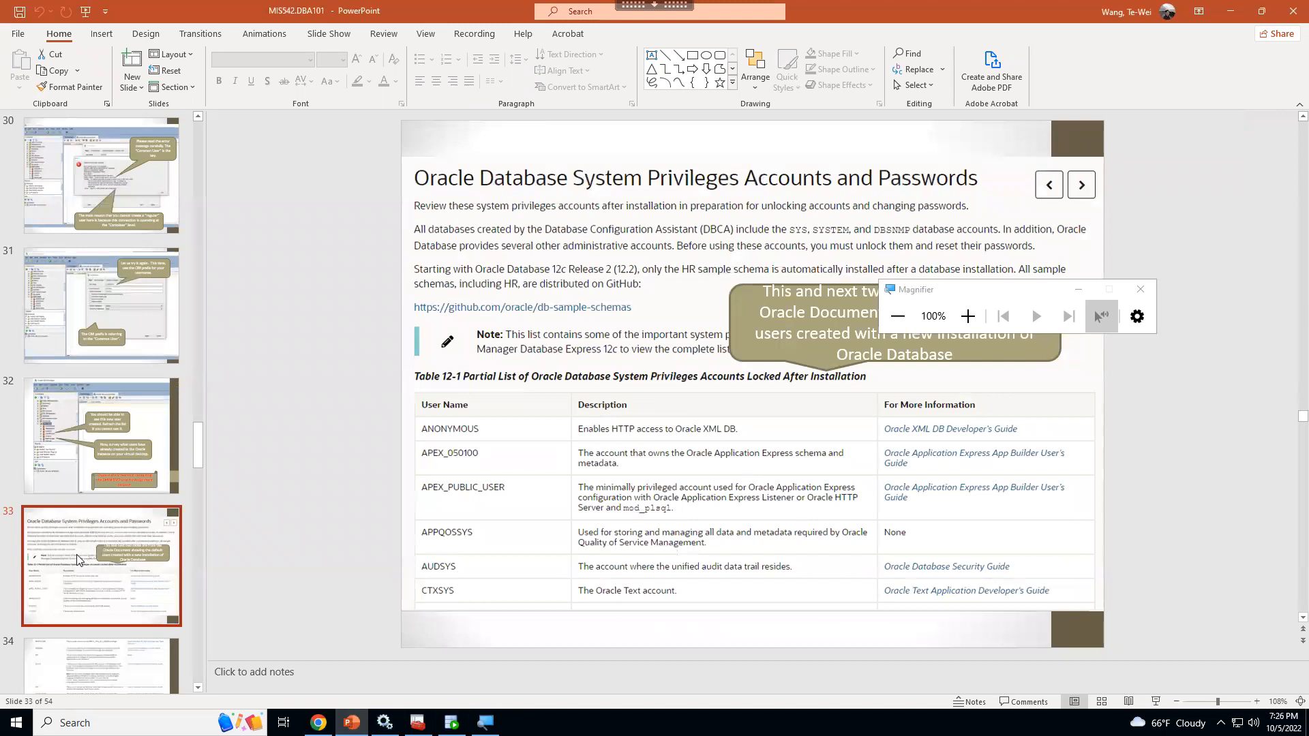
pyautogui.press('Down')
pyautogui.press('Down')
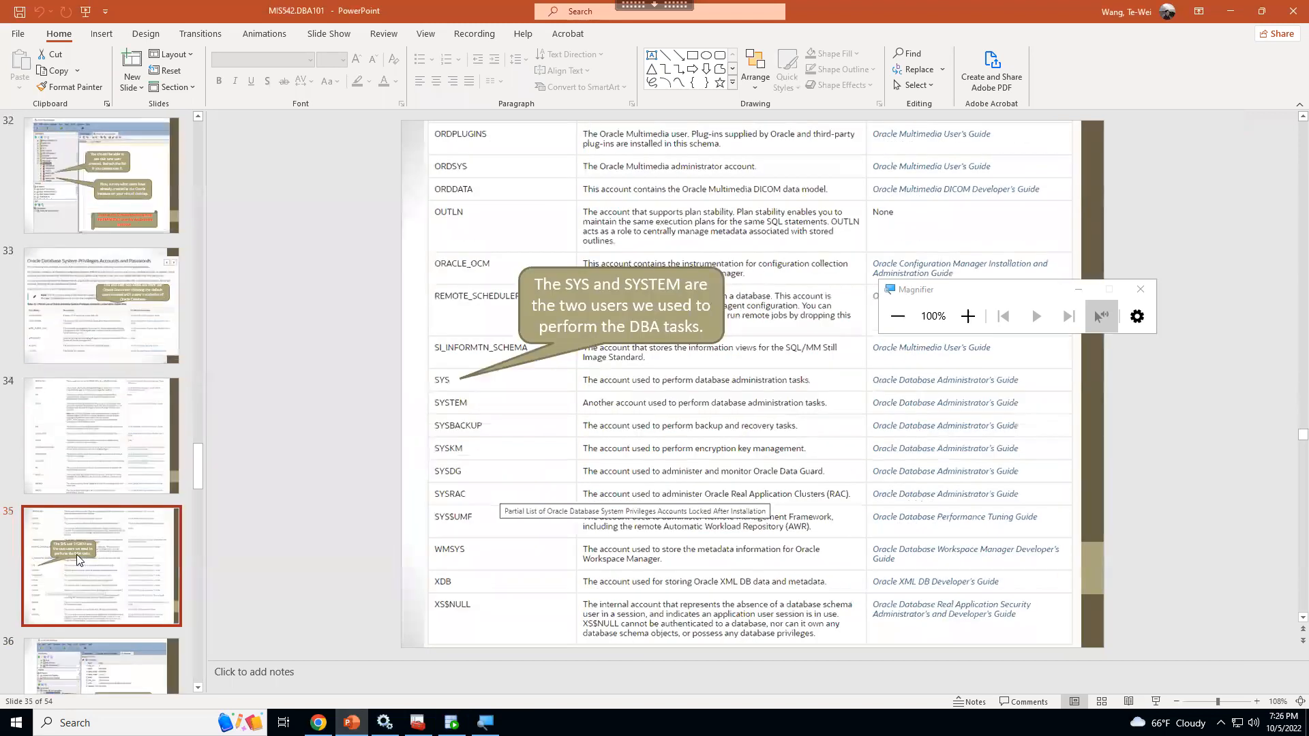
pyautogui.press('Down')
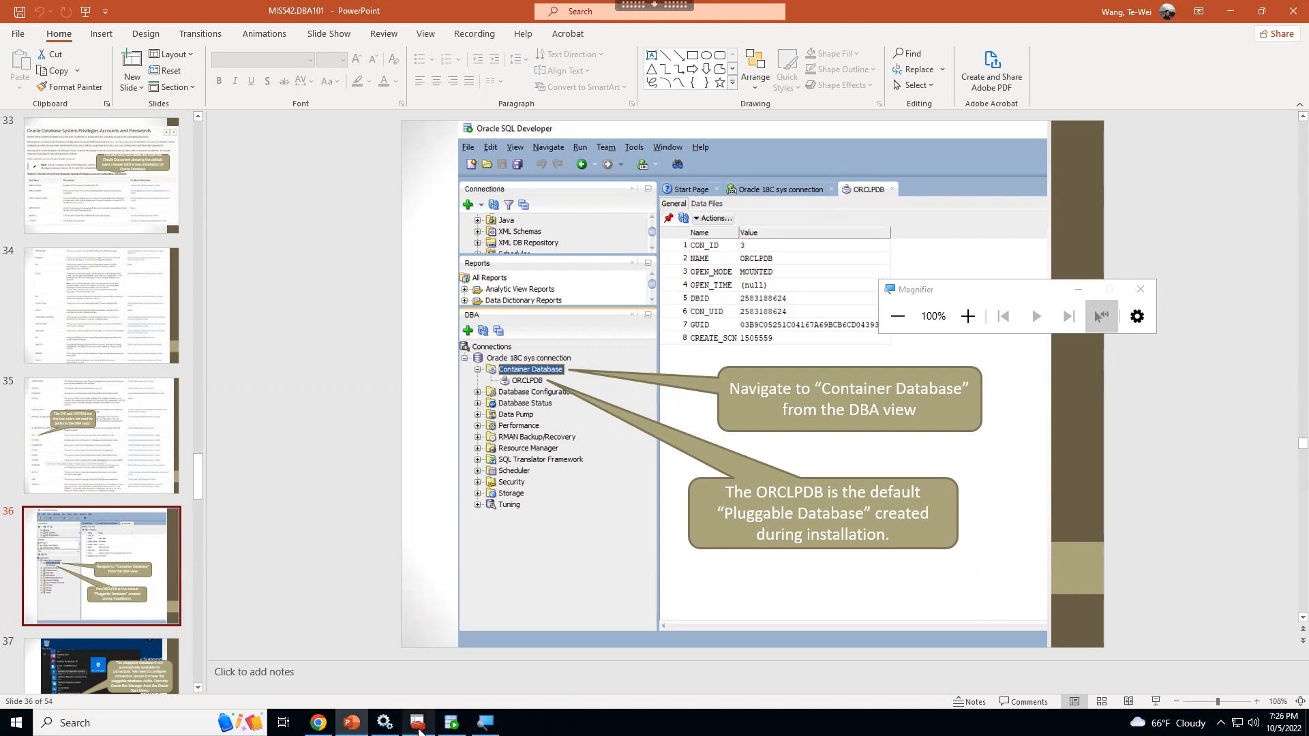
# Close Edit User and open ORCLPDB's details from Container Database in the DBA panel
pyautogui.click(452, 722)
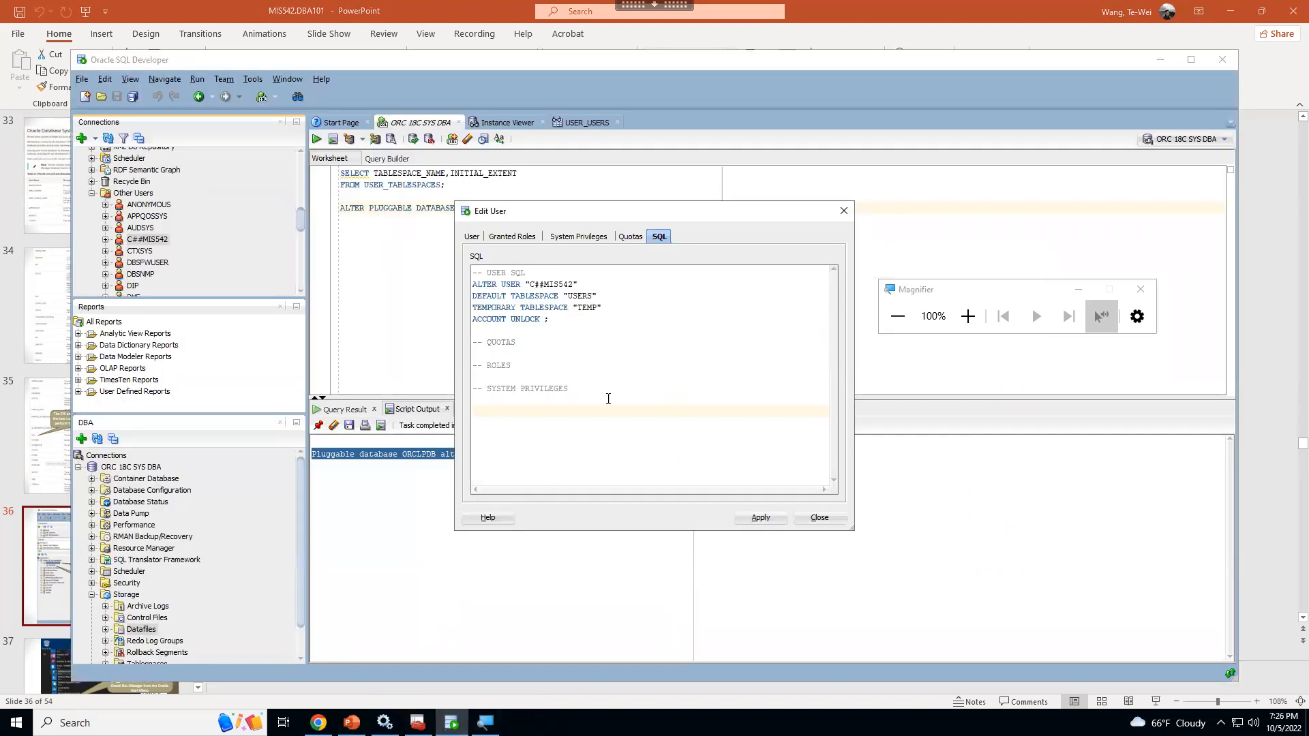
pyautogui.click(818, 518)
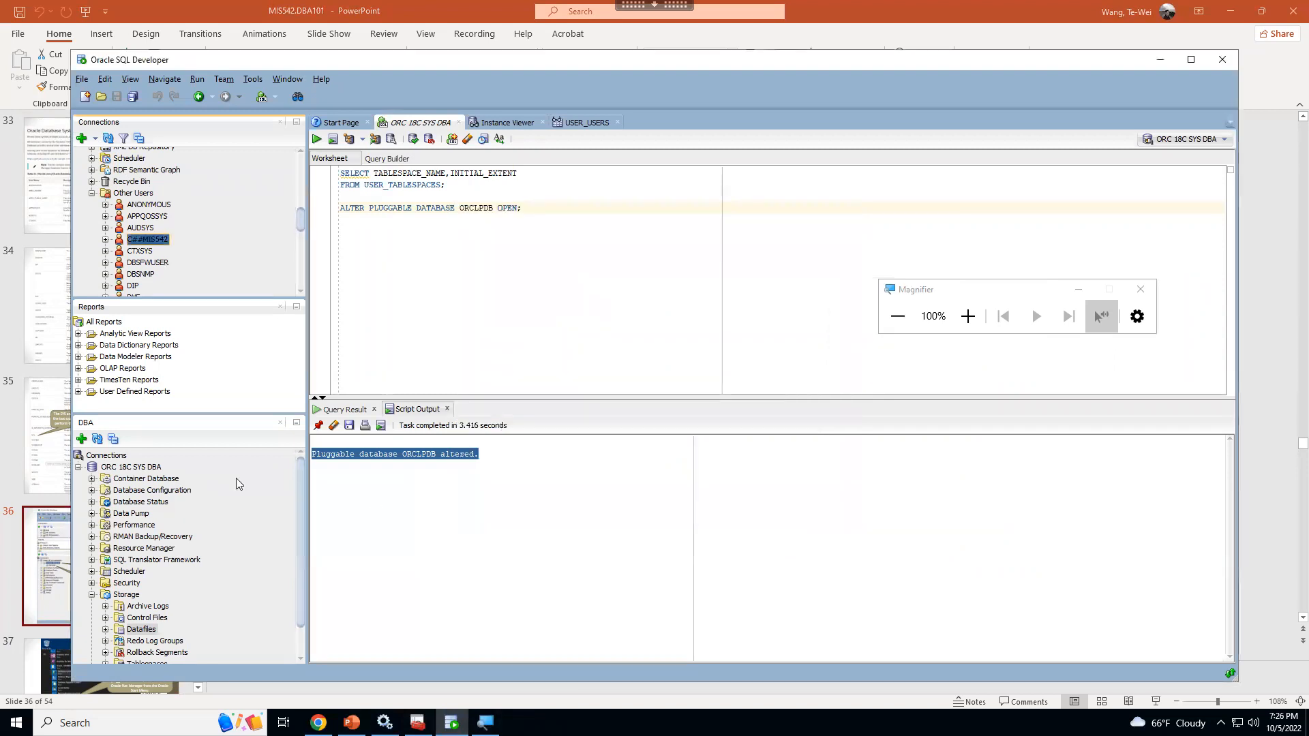
pyautogui.click(141, 479)
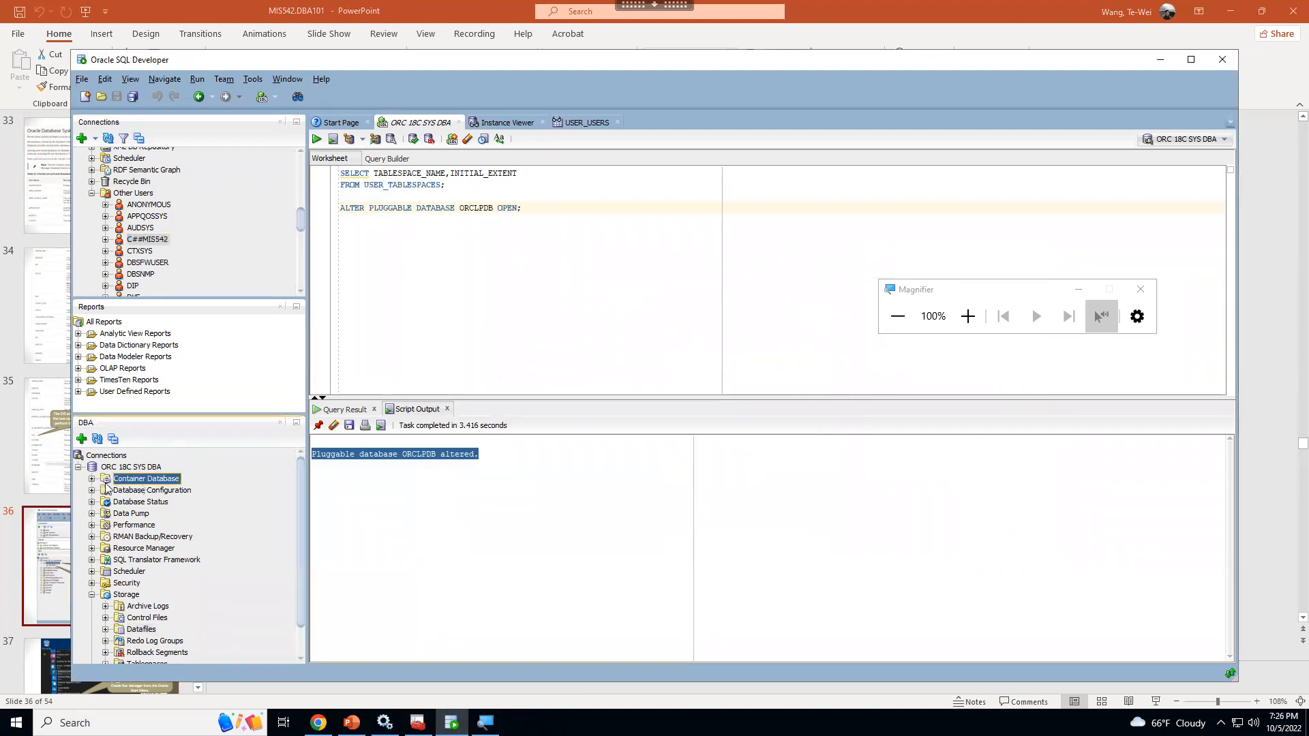
pyautogui.click(92, 479)
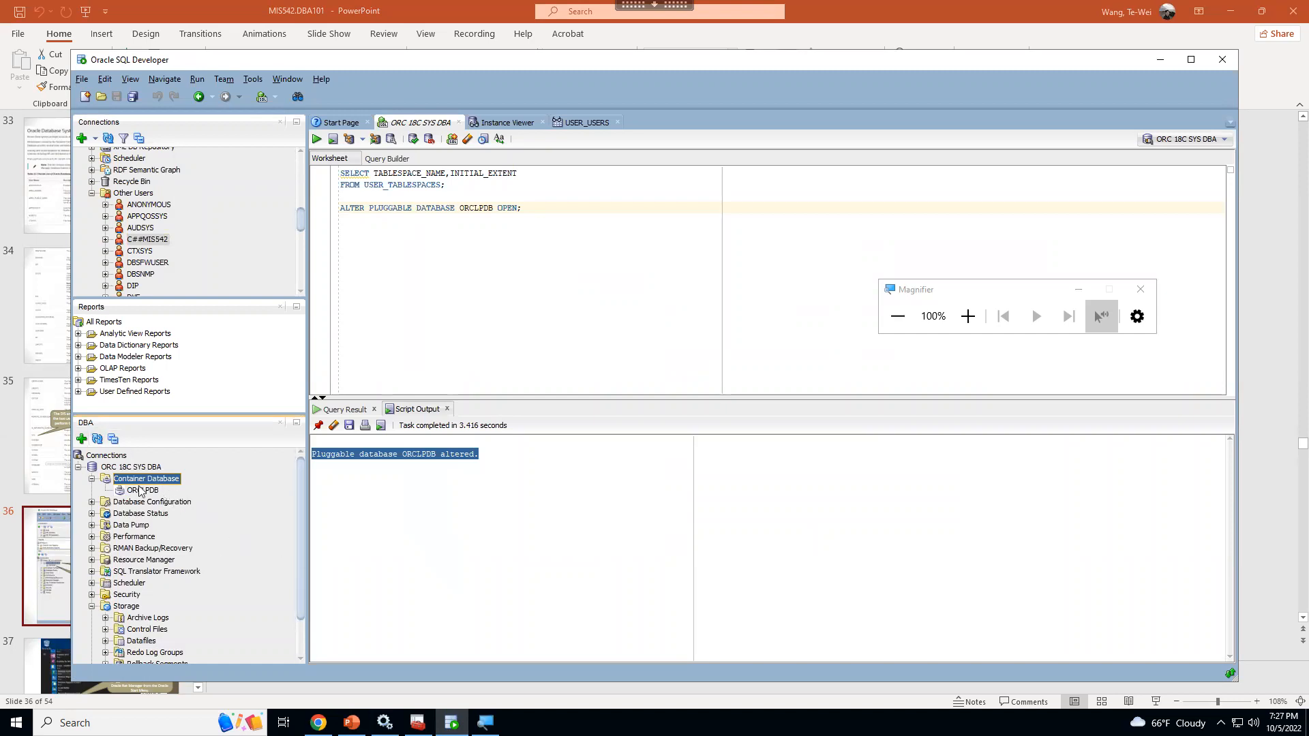
pyautogui.click(139, 491)
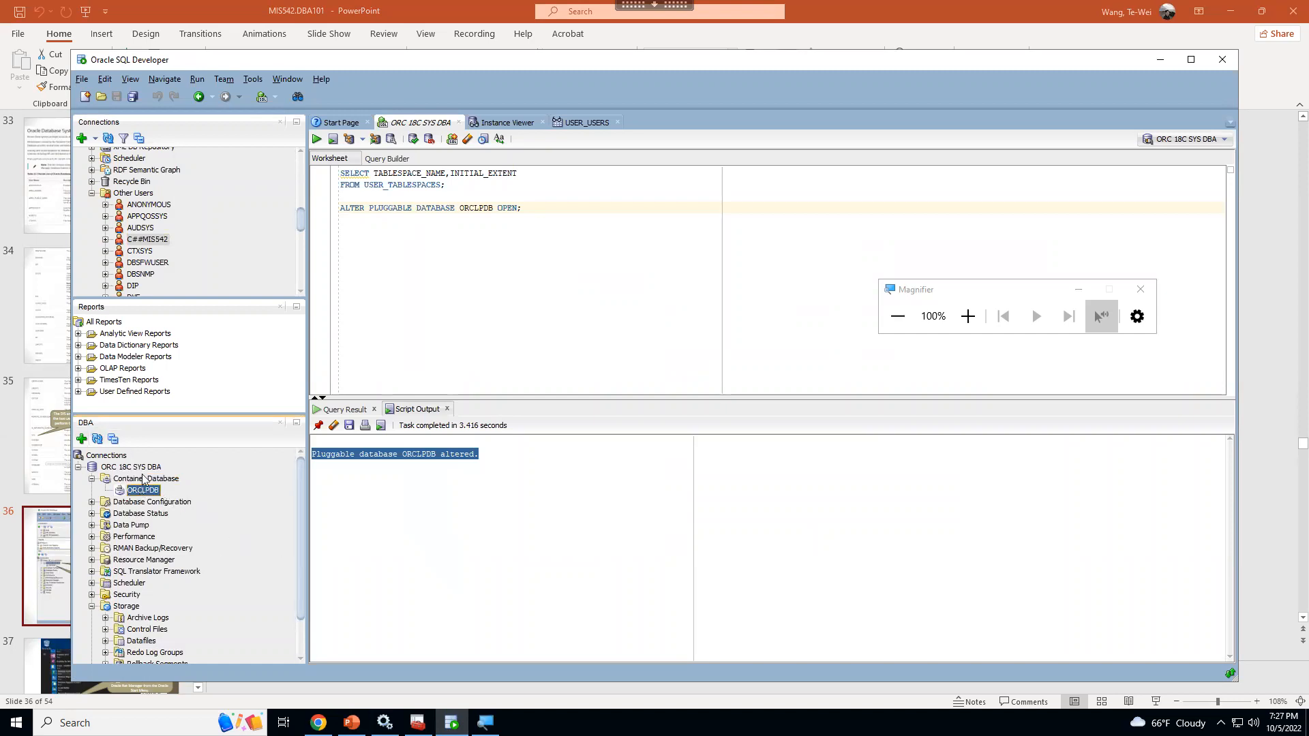
pyautogui.click(151, 482)
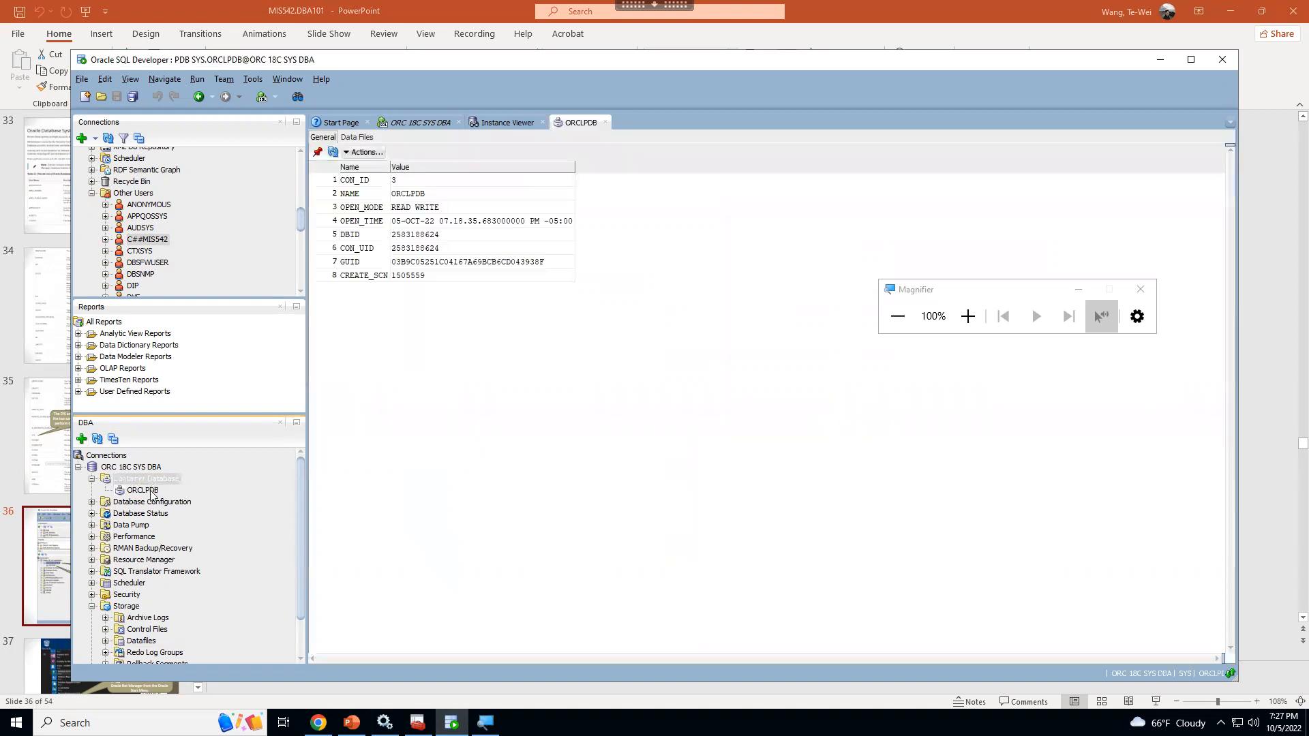
# View ORCLPDB's Actions menu (Clone, Drop, Unplug PDB, Modify State), then return to PowerPoint
pyautogui.click(152, 492)
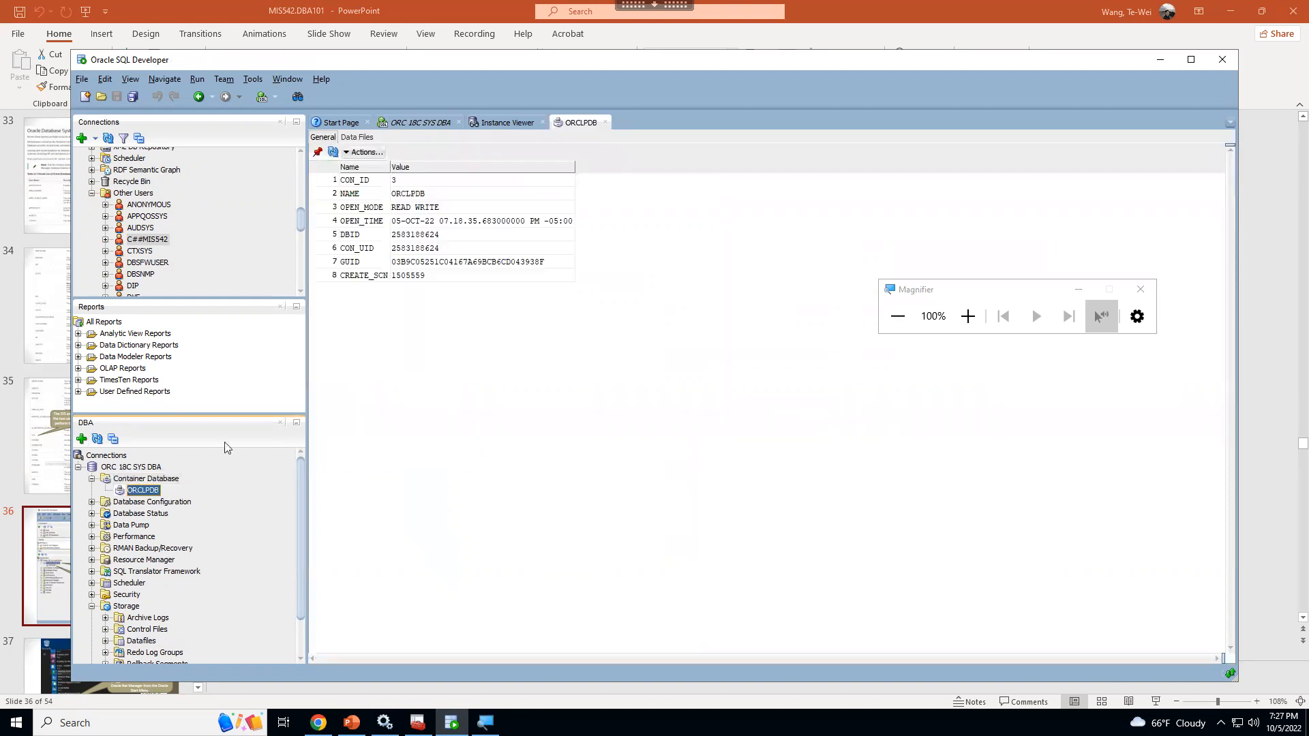
pyautogui.click(366, 153)
pyautogui.click(366, 152)
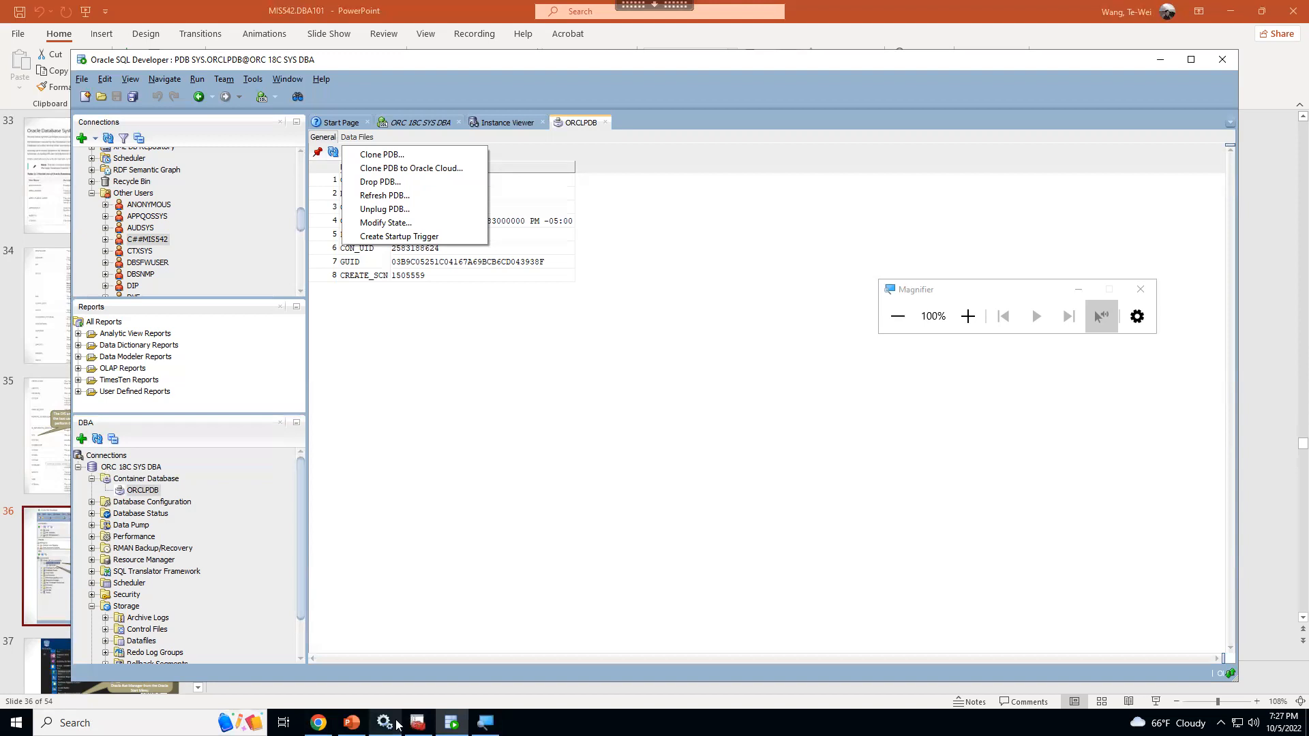
pyautogui.click(351, 723)
# Advance from slide 36 to slide 38 on adding a service name in Oracle Net Manager
pyautogui.press('Down')
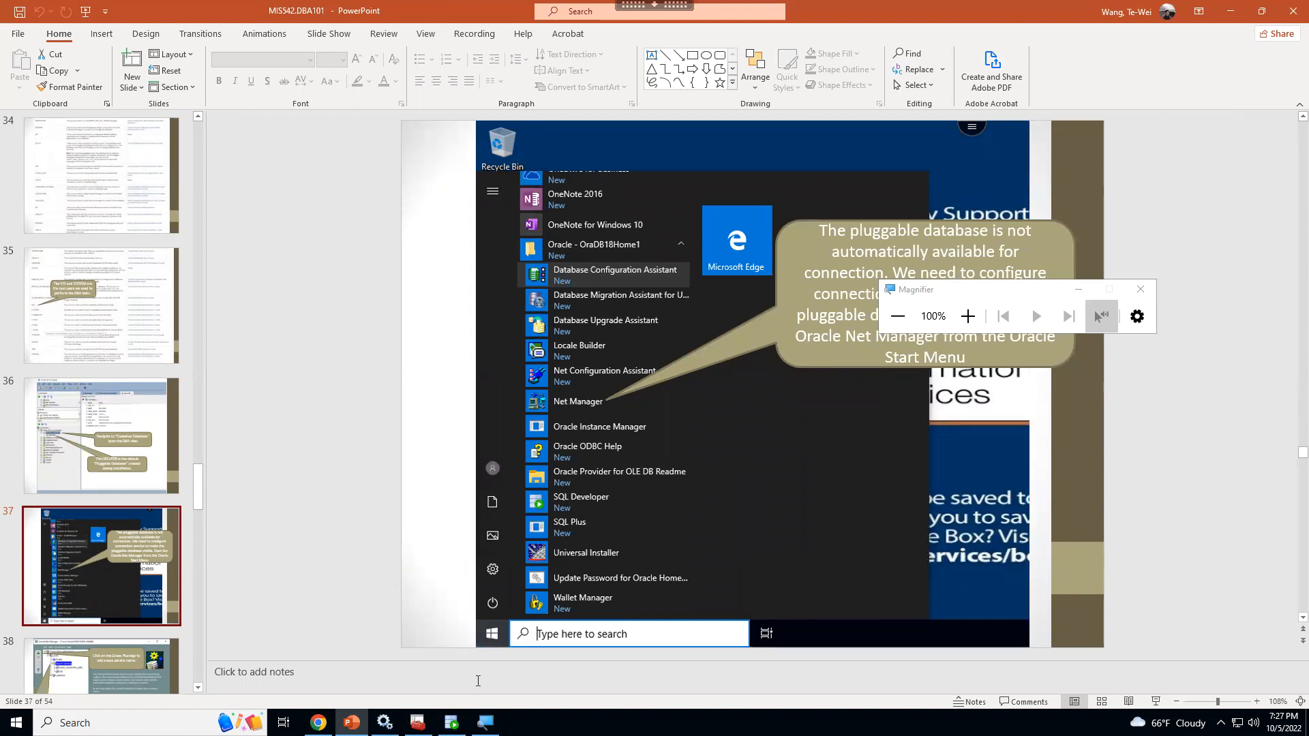
pyautogui.press('Down')
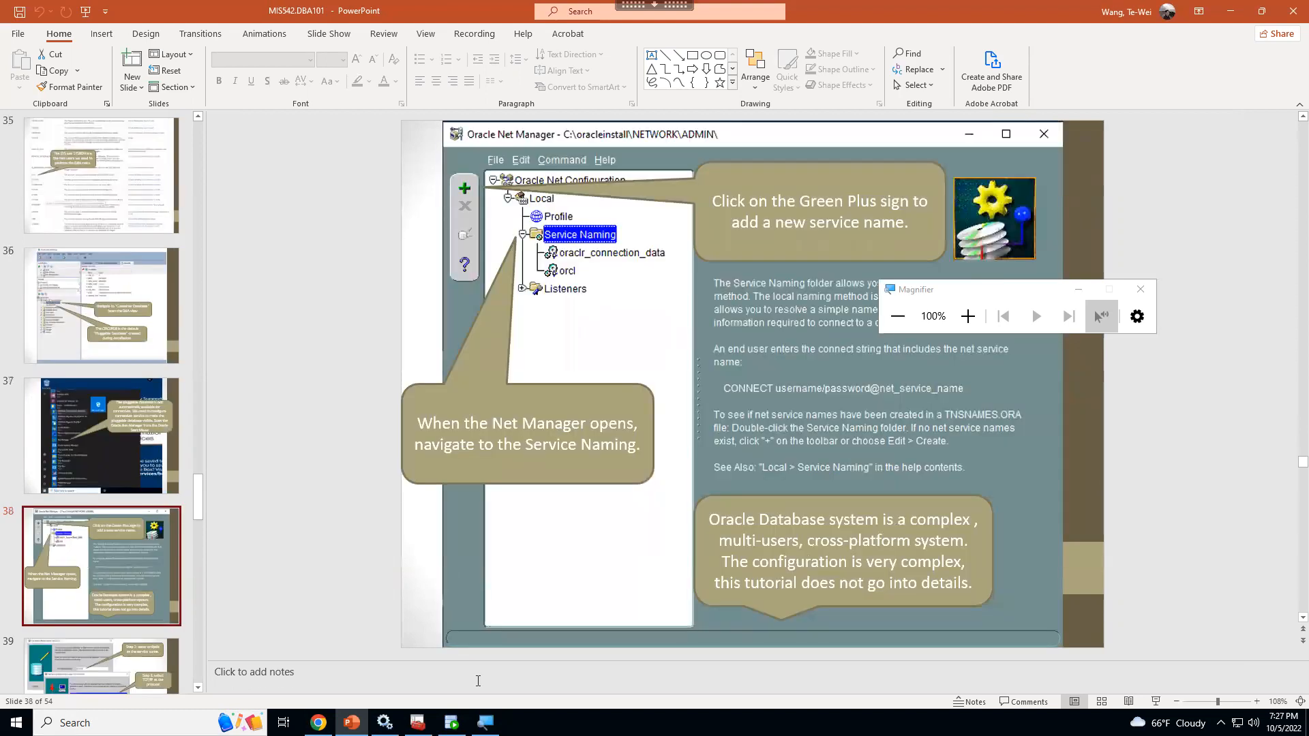
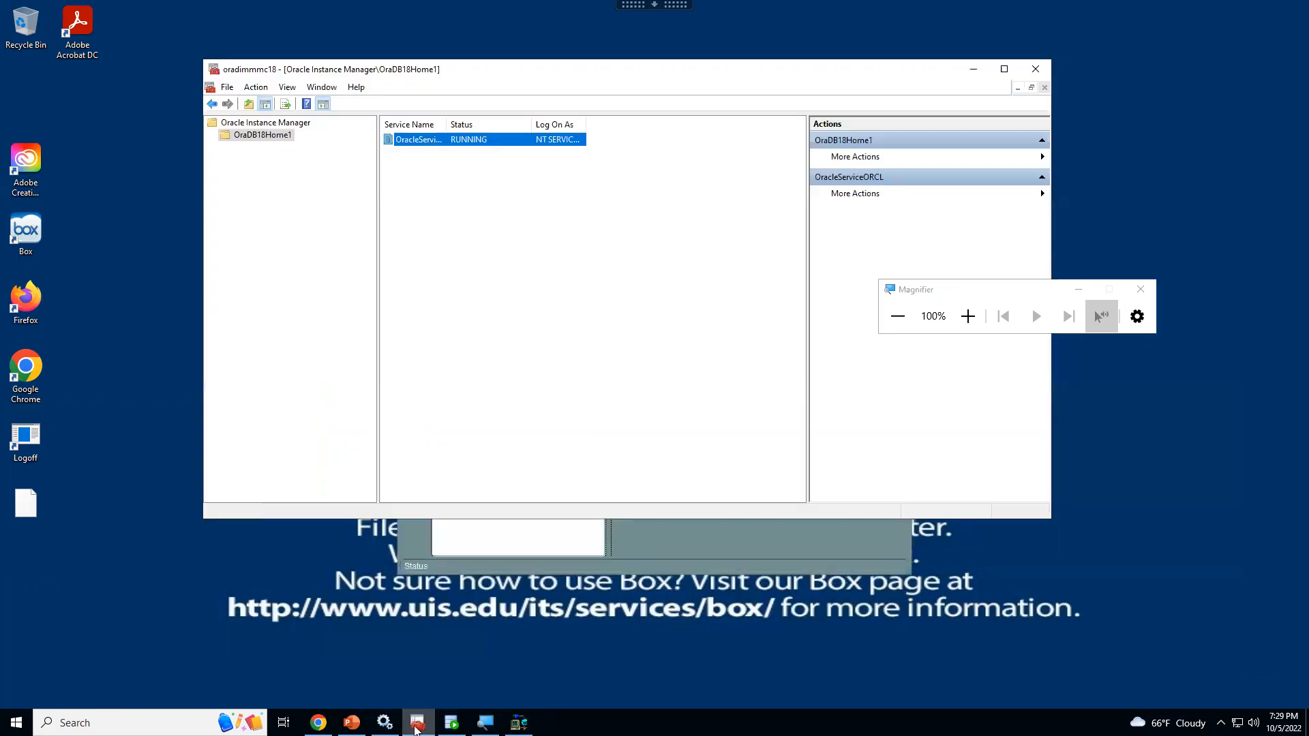
# Bring Oracle Net Manager forward, minimize Instance Manager, and magnify the view to 200%
pyautogui.click(638, 543)
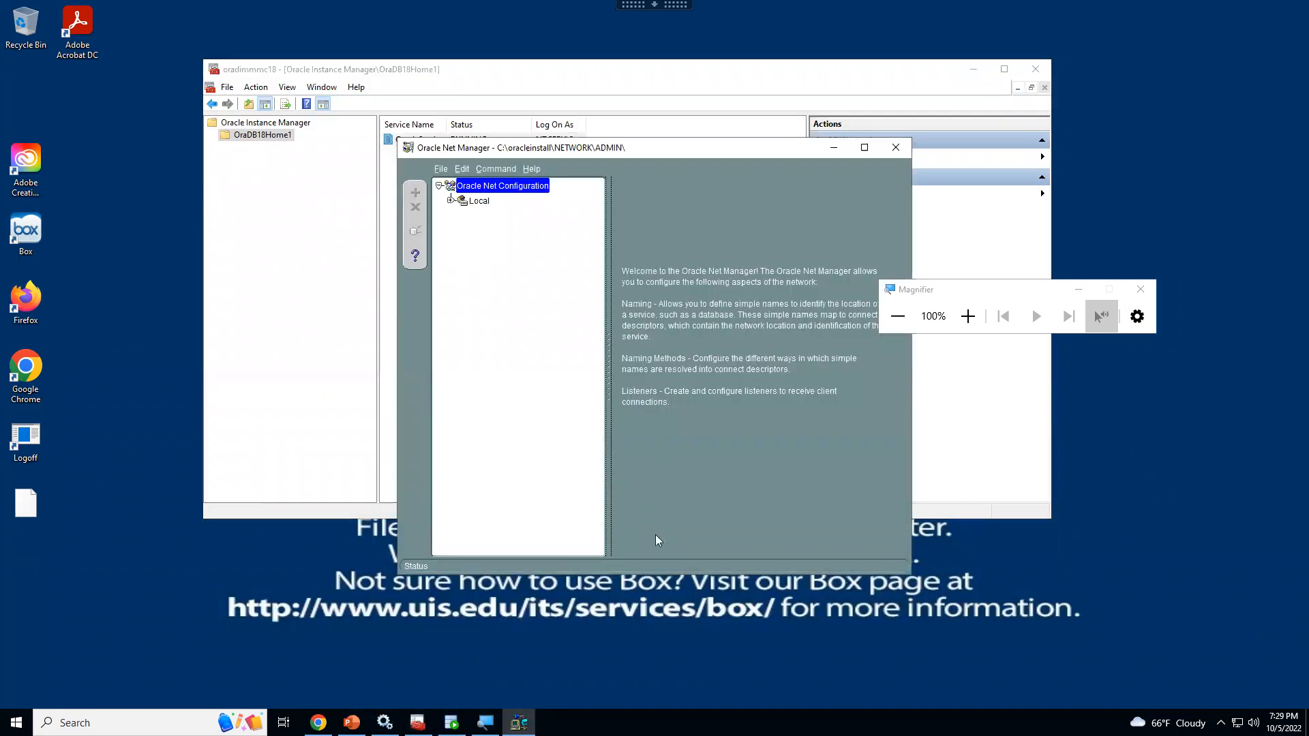
pyautogui.click(973, 69)
pyautogui.moveTo(991, 287); pyautogui.dragTo(1056, 265)
pyautogui.click(1034, 295)
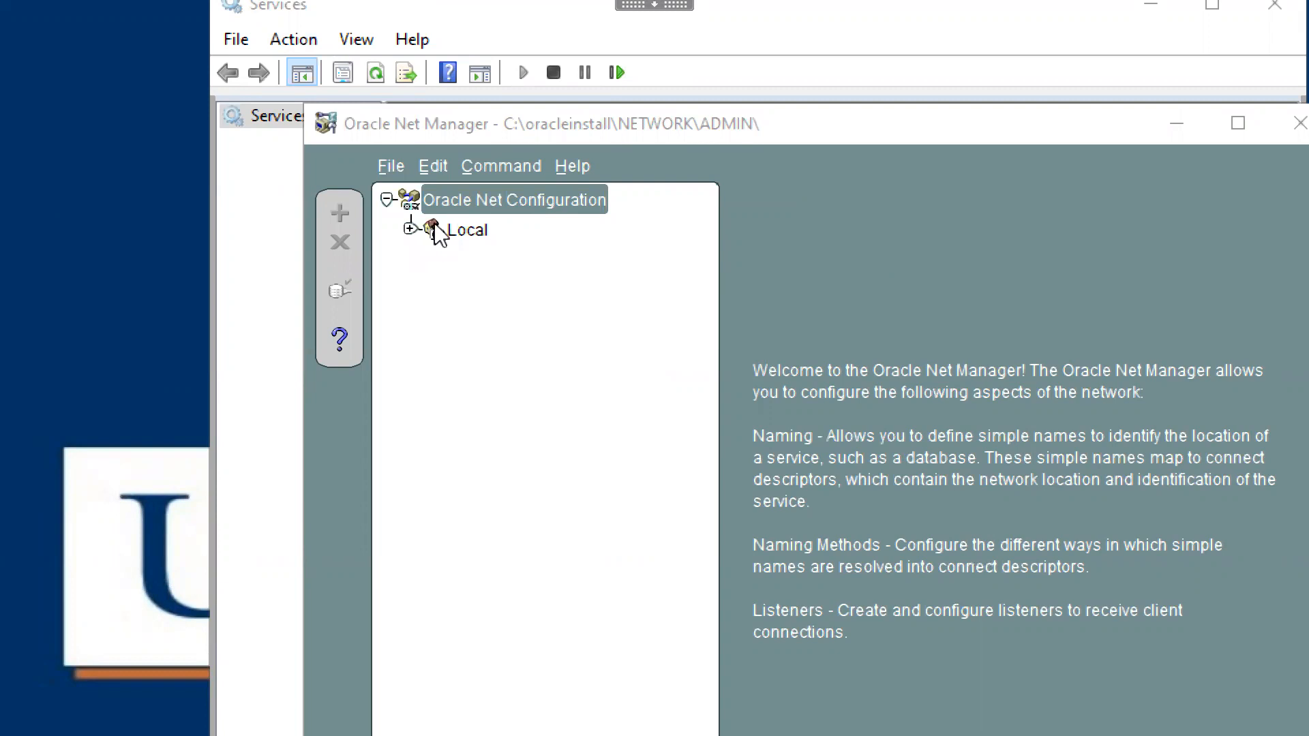
# Expand Local, Listeners and Service Naming, showing oraclr_connection_data and orcl
pyautogui.click(407, 228)
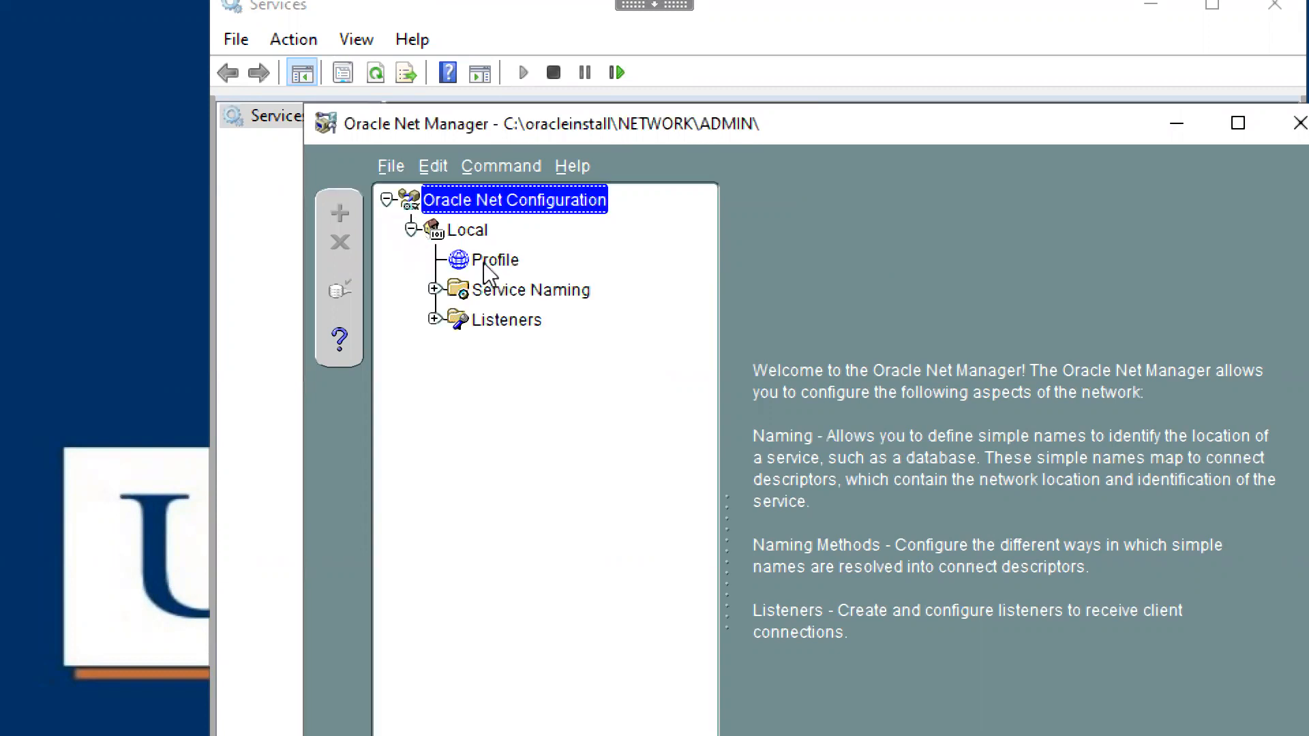
pyautogui.click(434, 317)
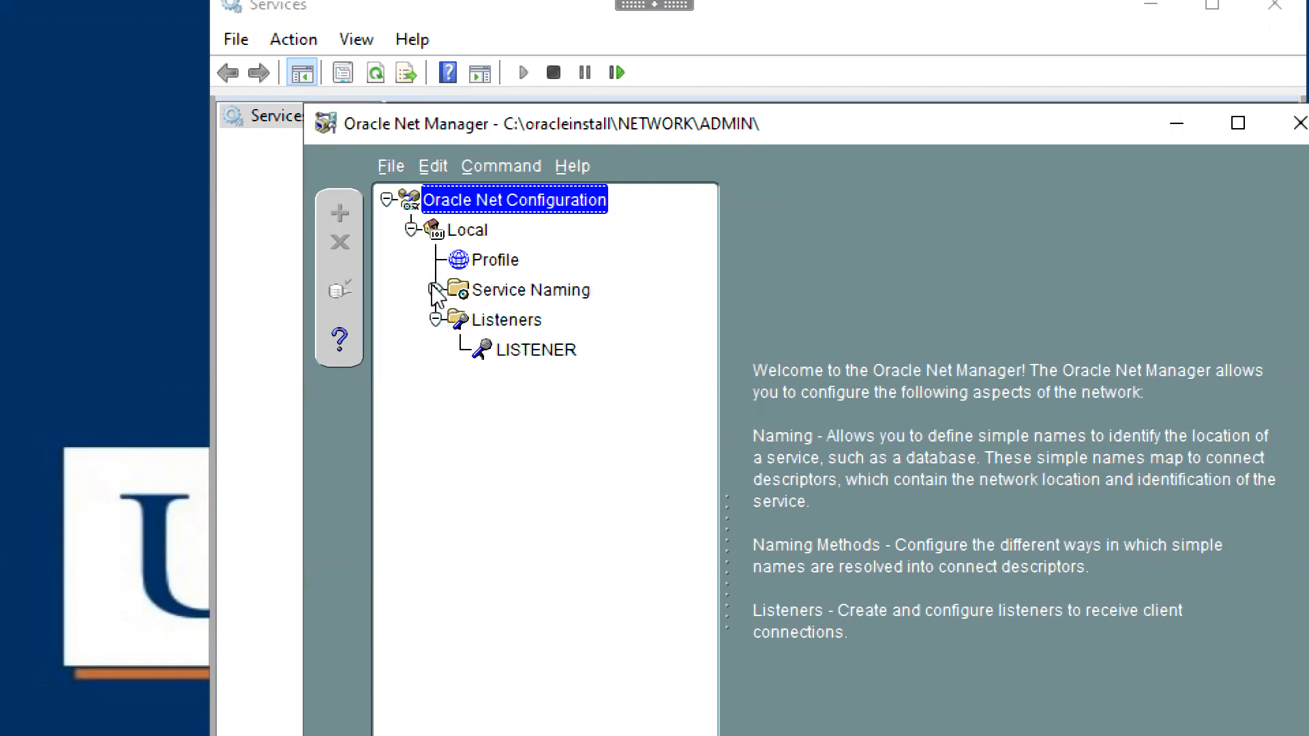
pyautogui.click(434, 289)
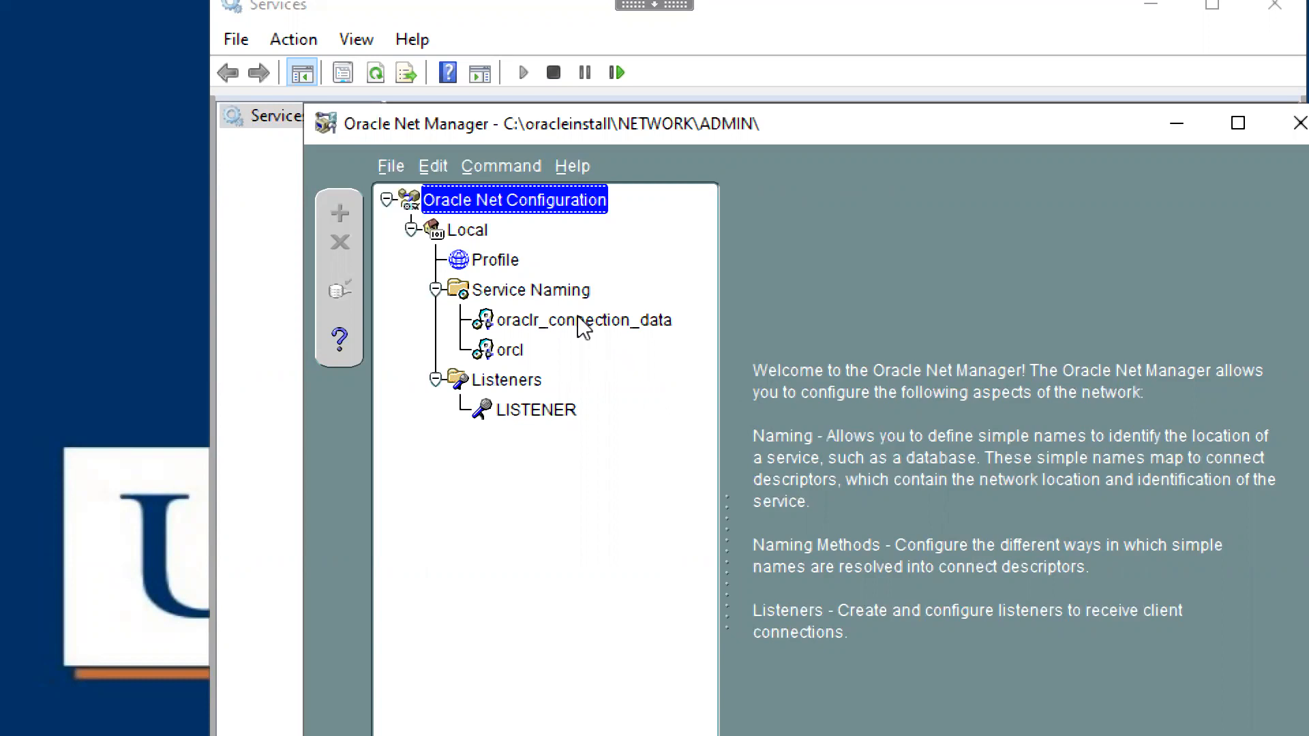
pyautogui.click(539, 298)
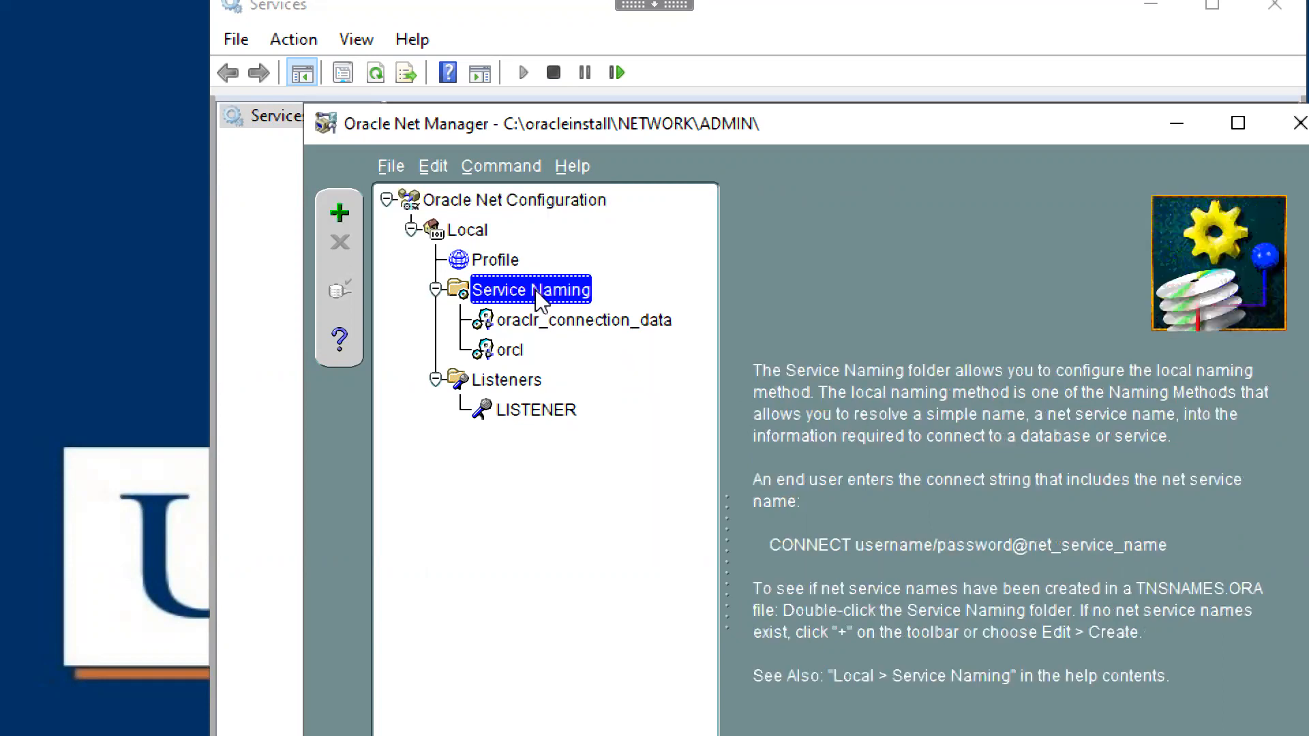
# Start a net service name 'orclpdb' over TCP/IP with host name localhost
pyautogui.click(347, 210)
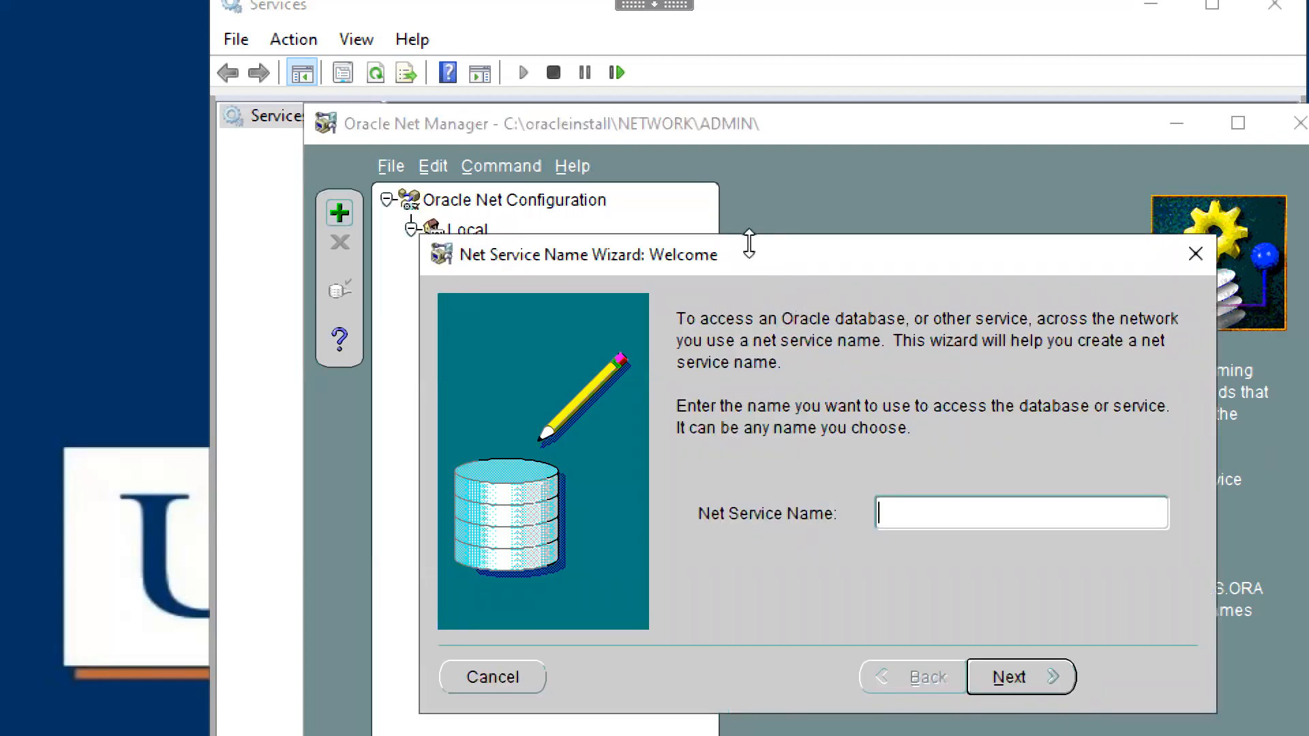
pyautogui.moveTo(738, 250); pyautogui.dragTo(708, 219)
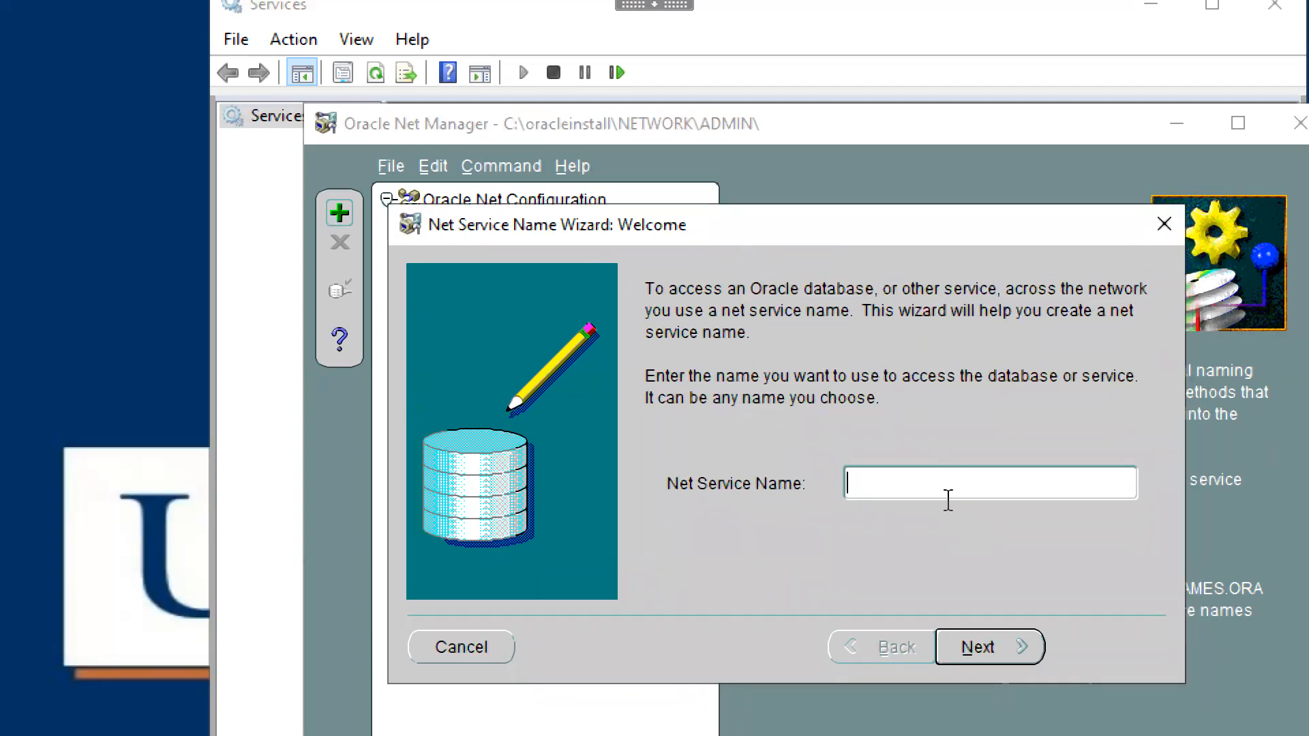
pyautogui.write('orclpdb')
pyautogui.click(1008, 645)
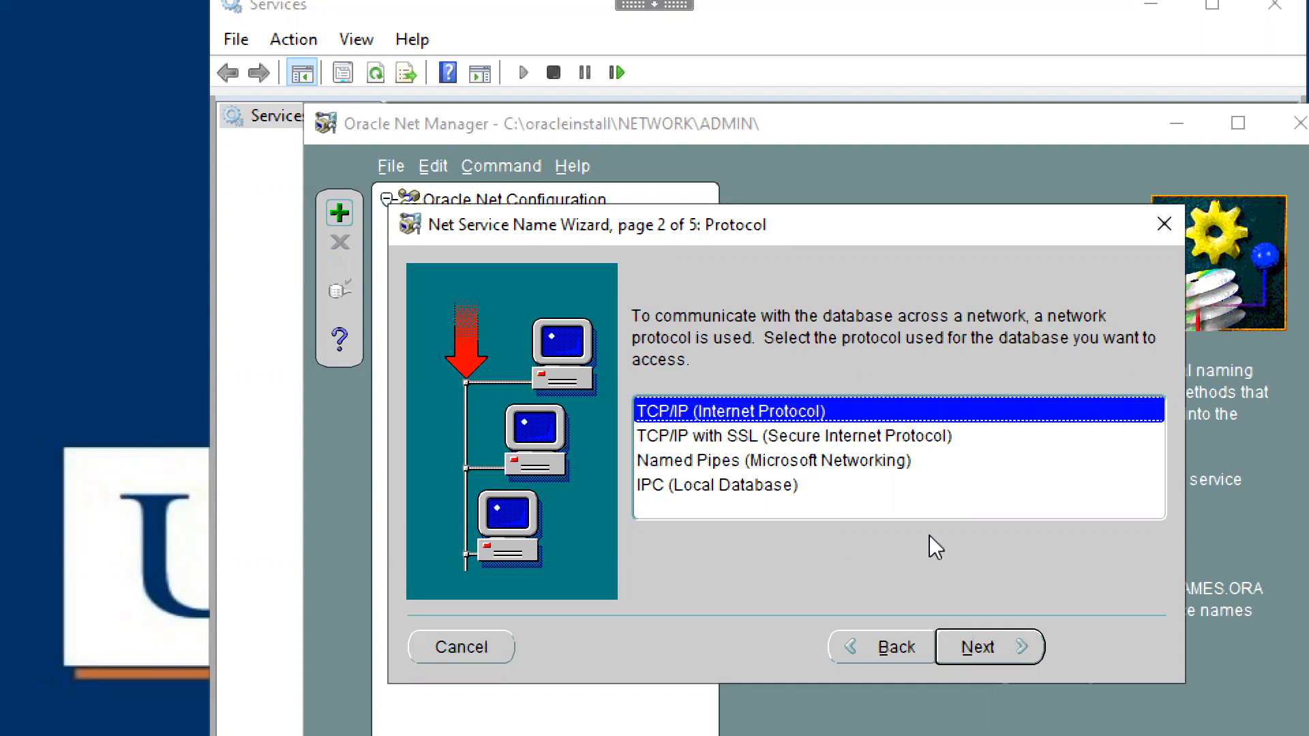
pyautogui.click(984, 658)
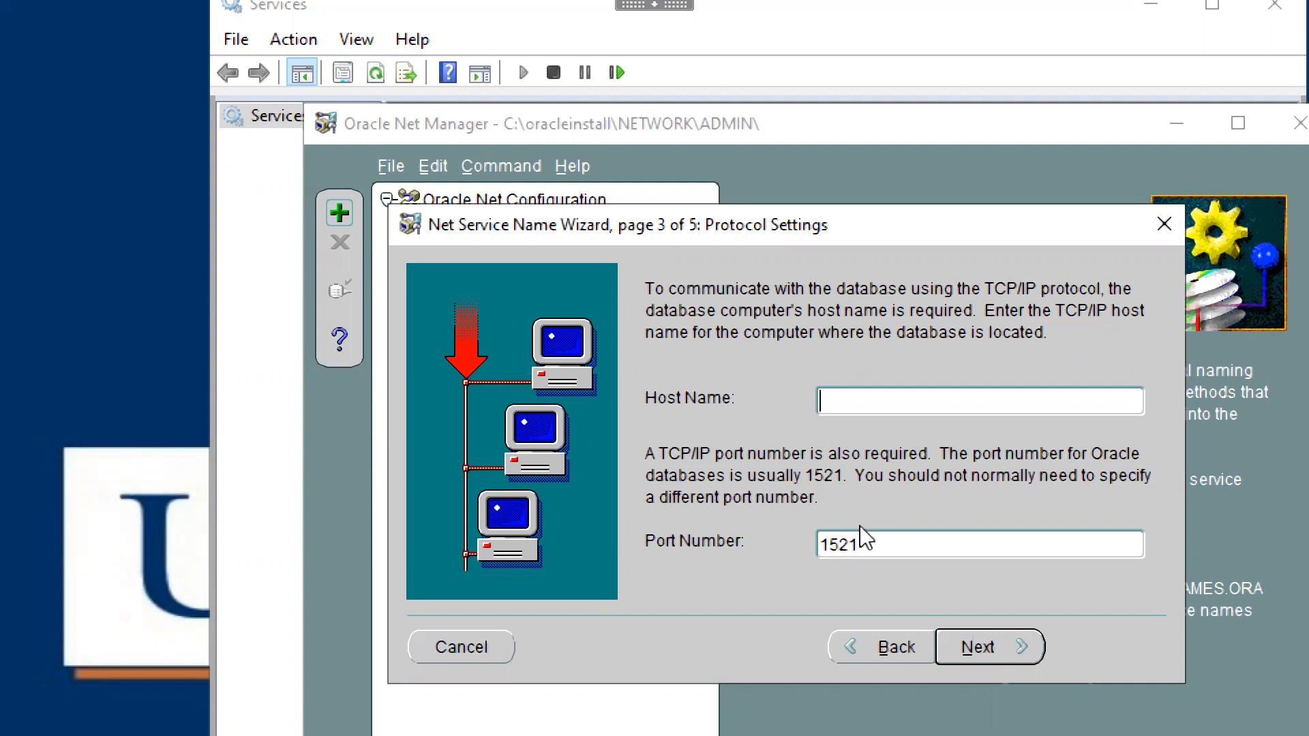
pyautogui.write('localhost')
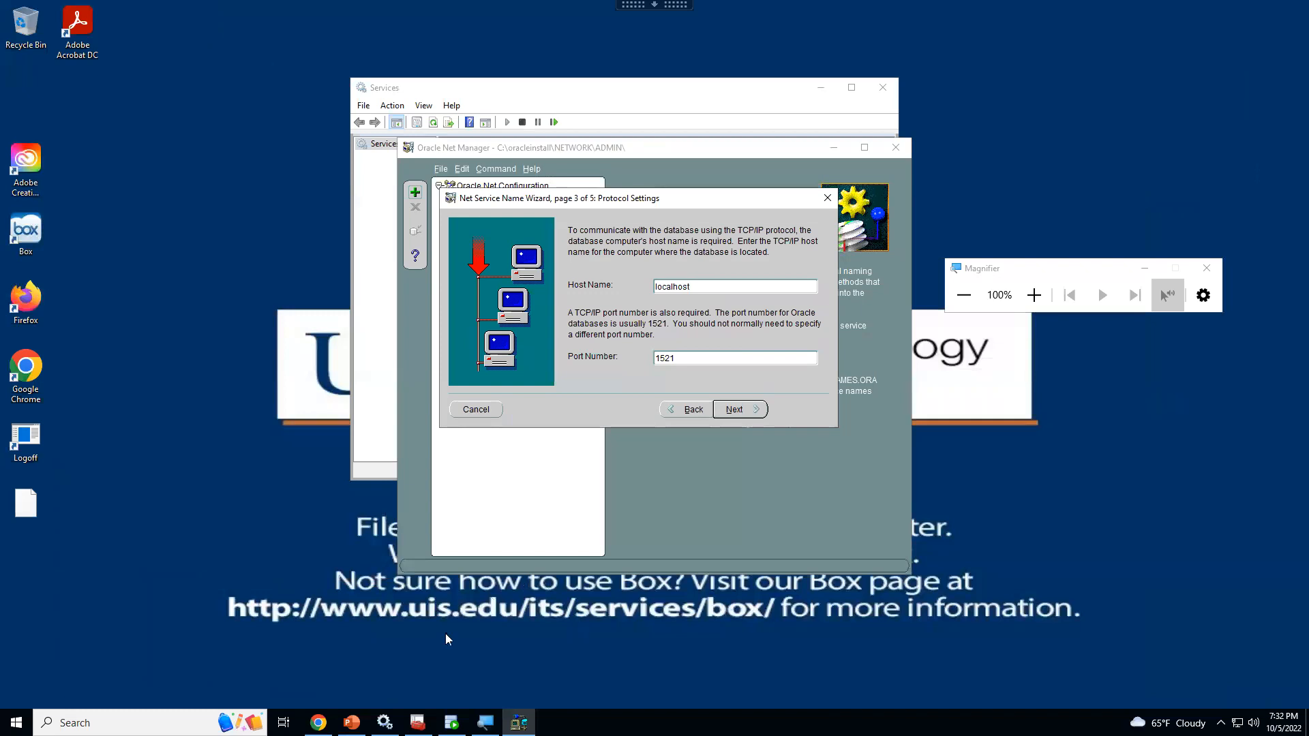
# Advance the tutorial deck to slide 40, then return to the Net Manager wizard
pyautogui.click(353, 724)
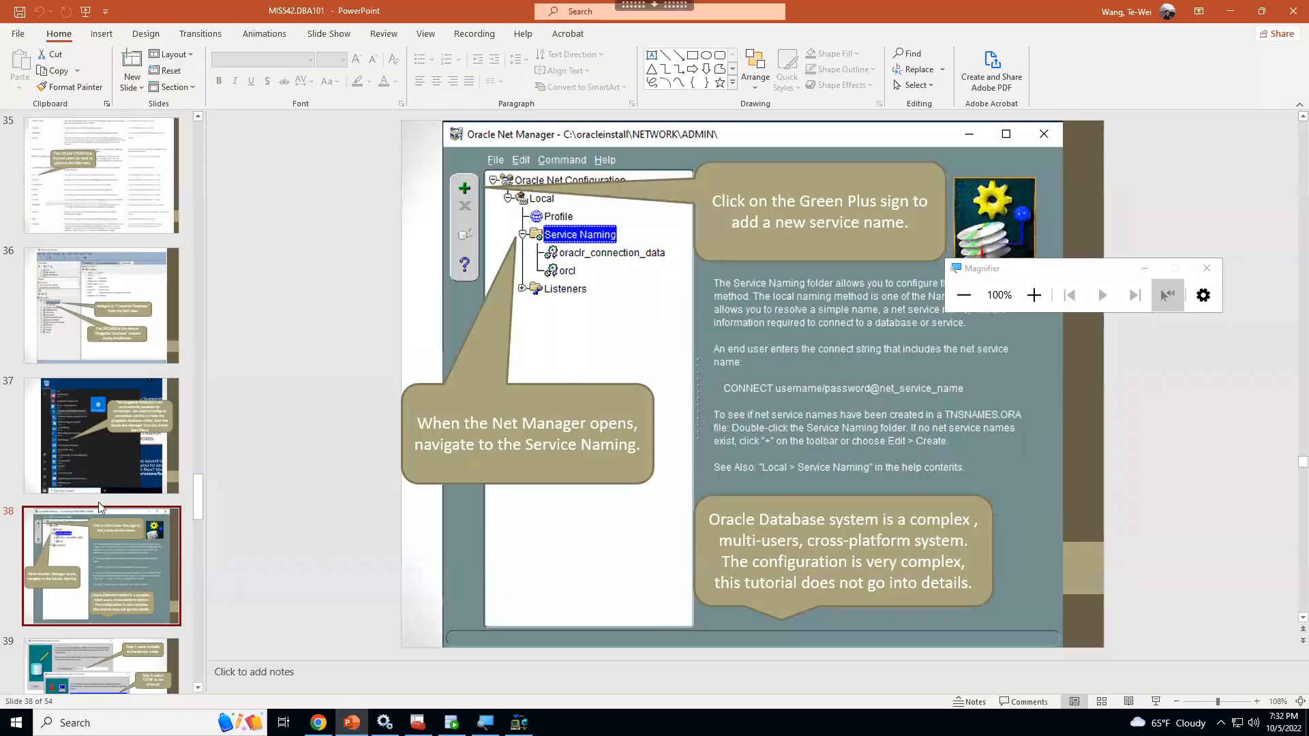
pyautogui.press('Down')
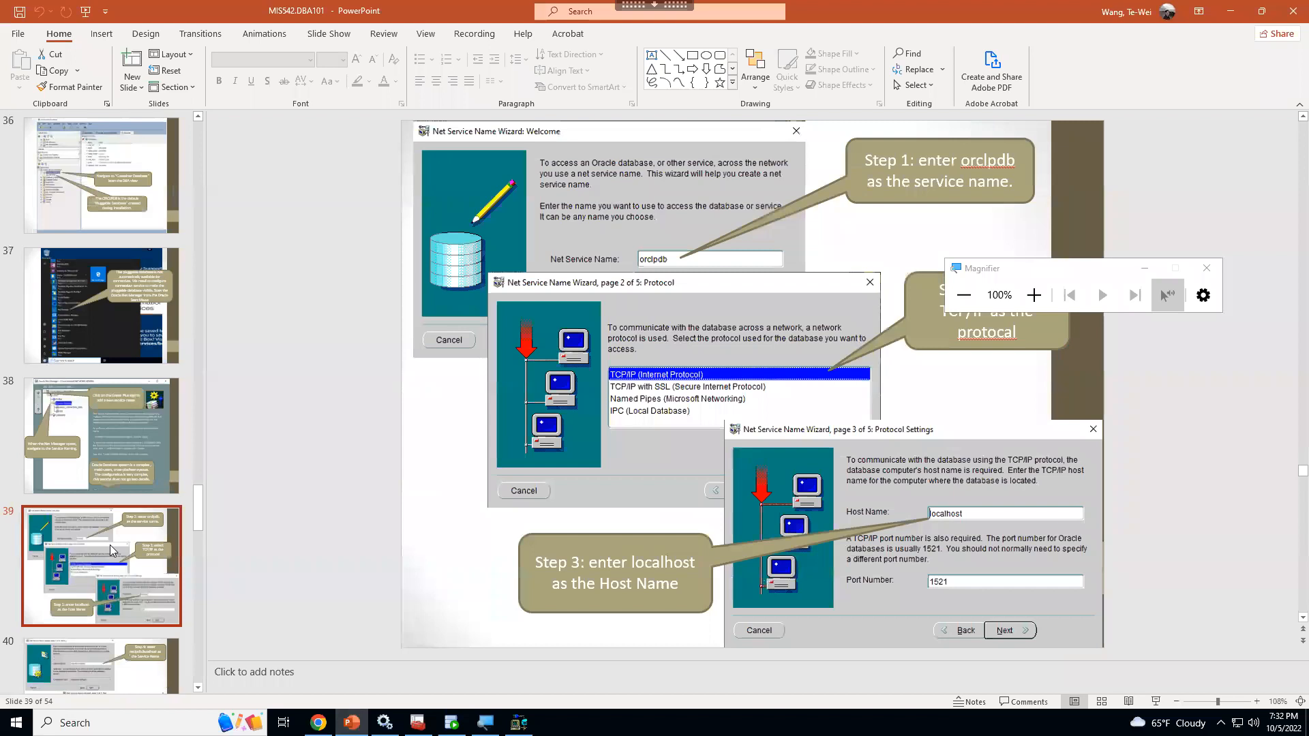
pyautogui.press('Down')
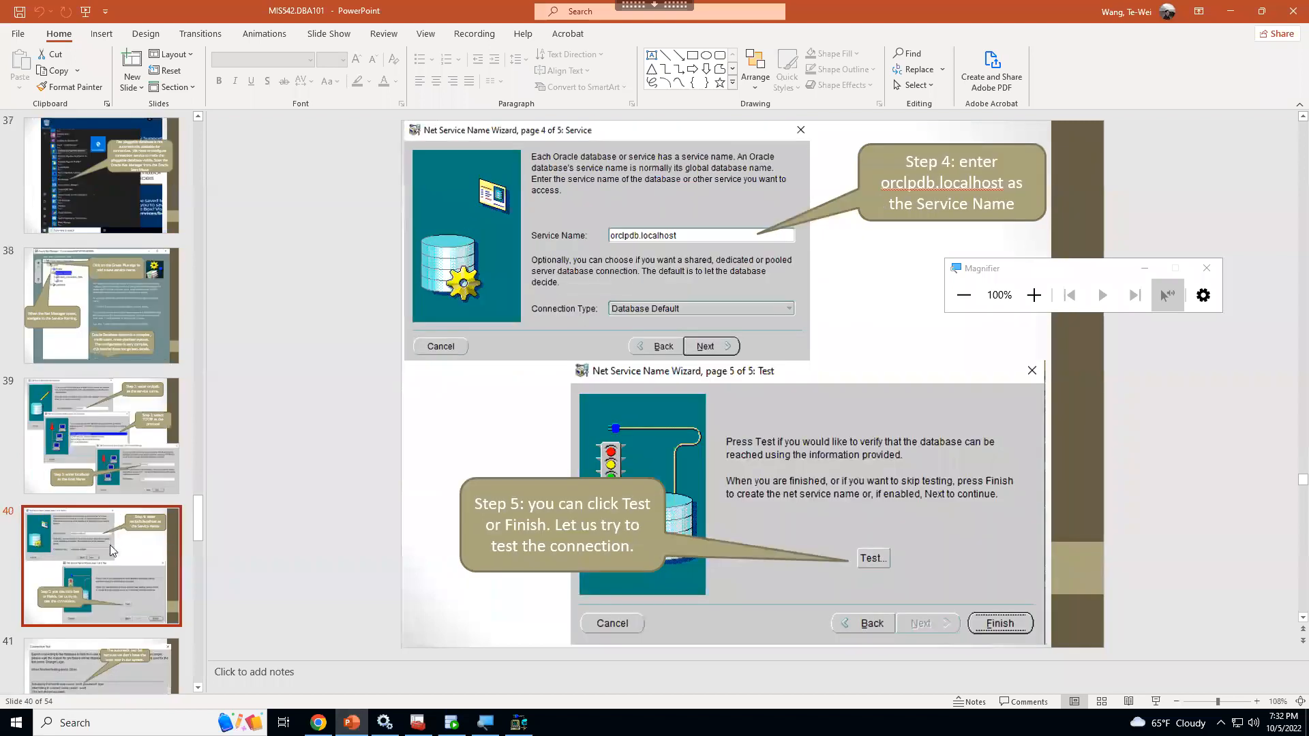
pyautogui.click(109, 546)
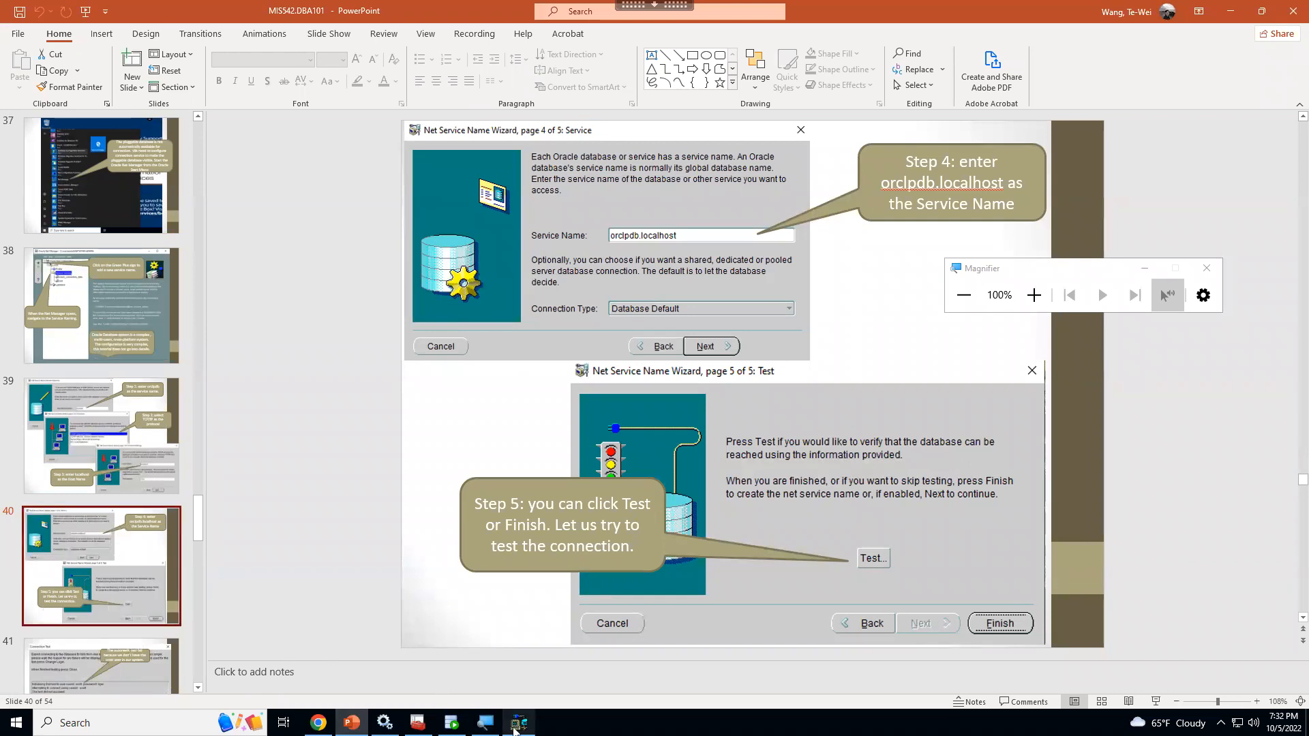
pyautogui.click(518, 726)
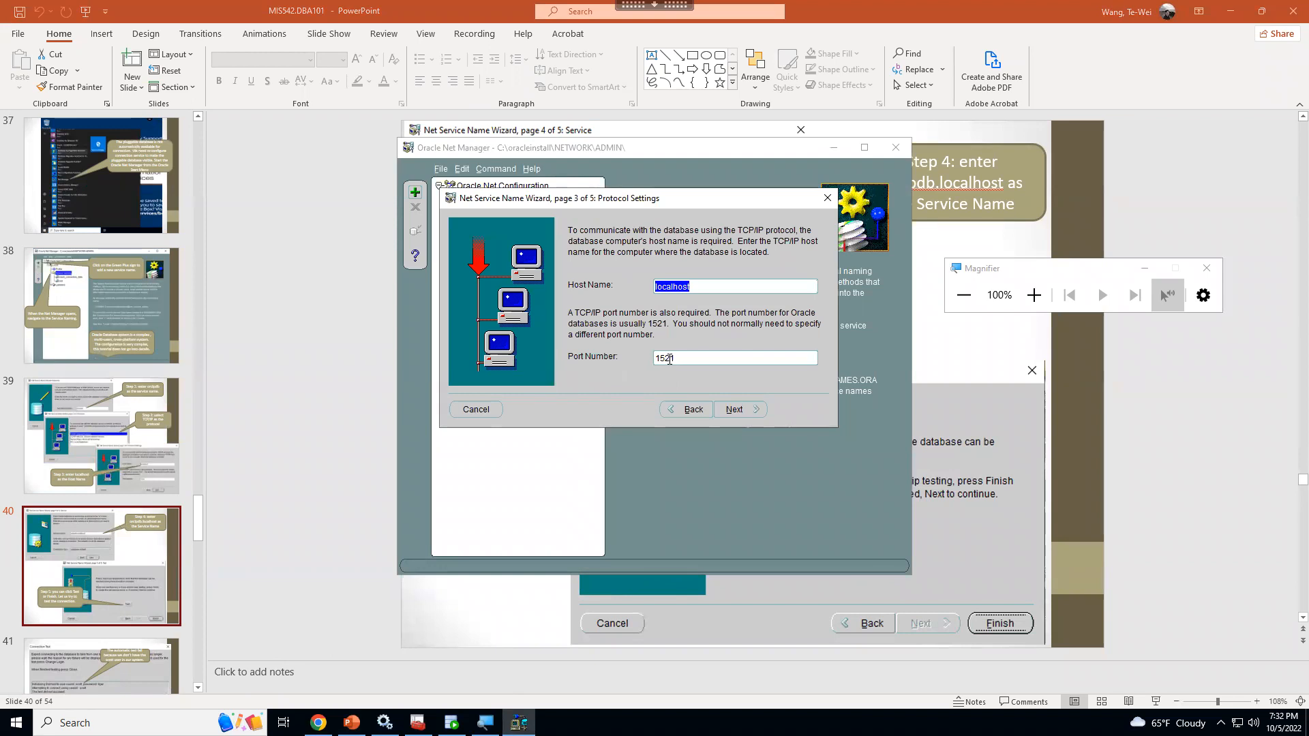
# Enter service name 'orclpdb.localhost' with Database Default connection type and proceed to the Test page
pyautogui.press('super+plus')
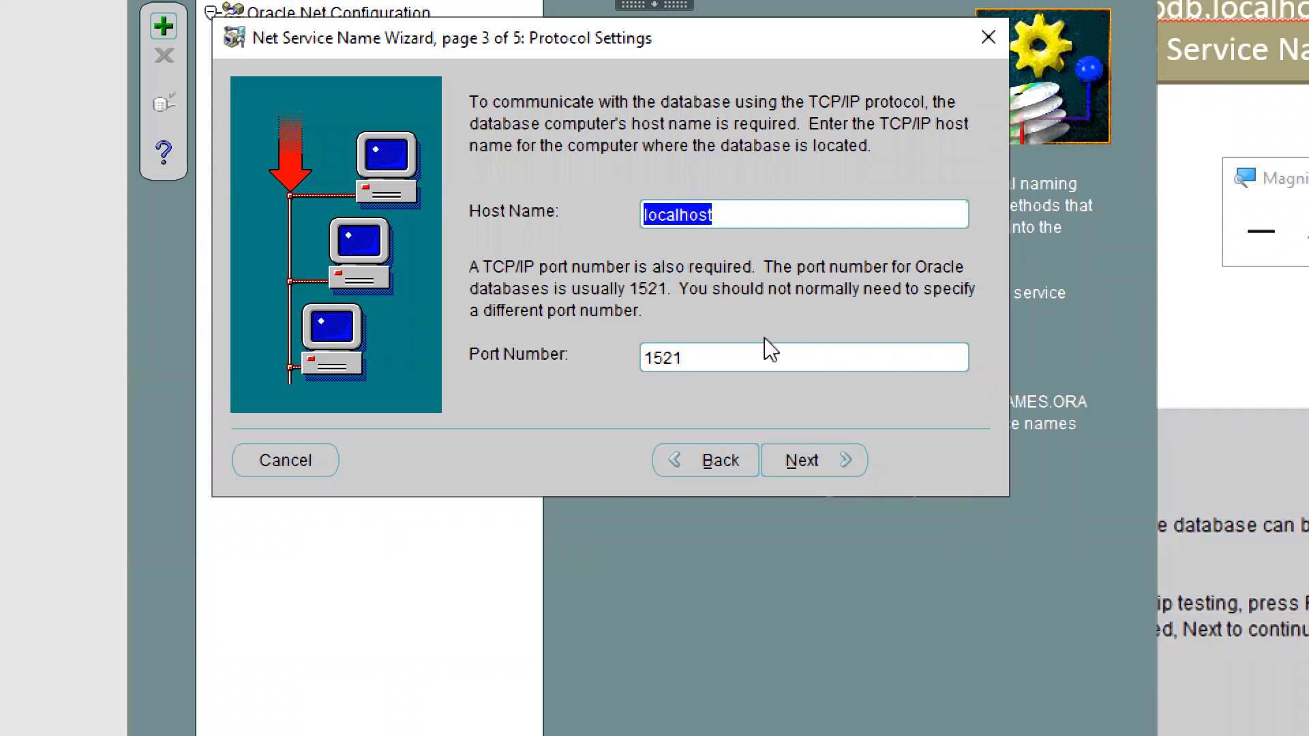
pyautogui.click(811, 458)
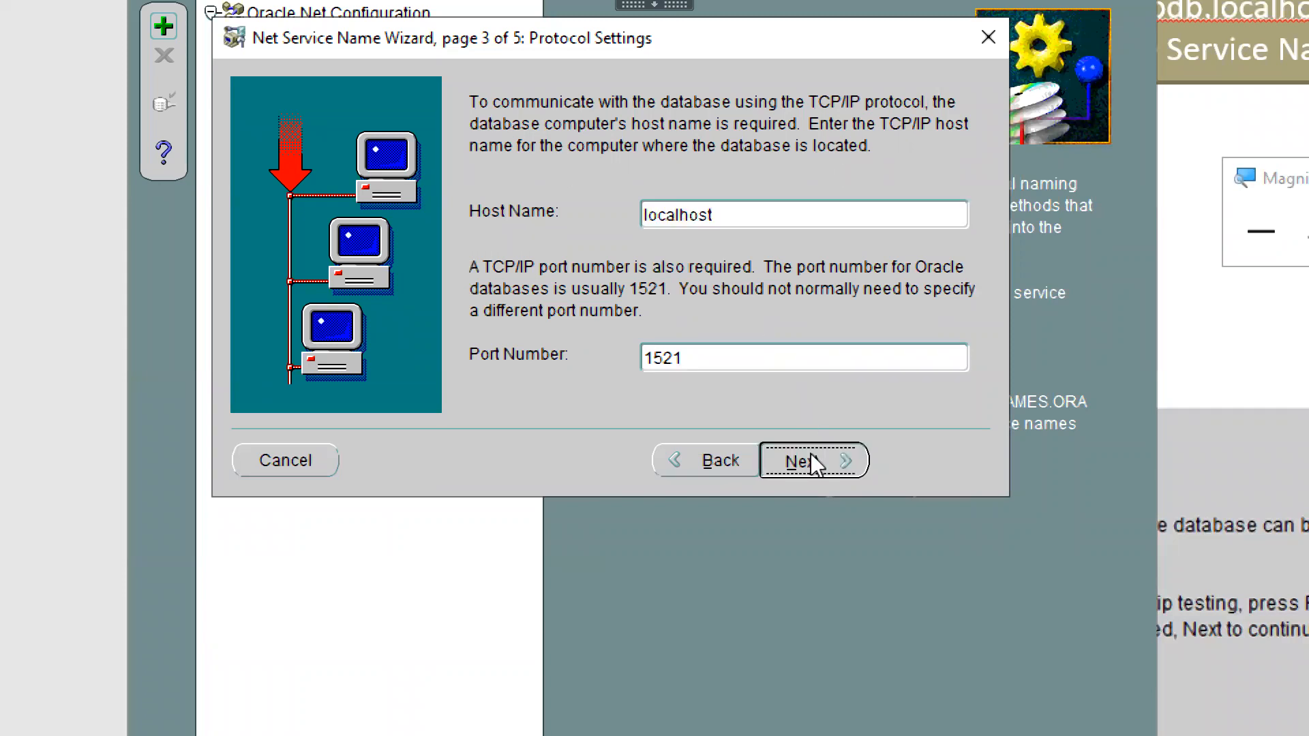
pyautogui.write('orcl')
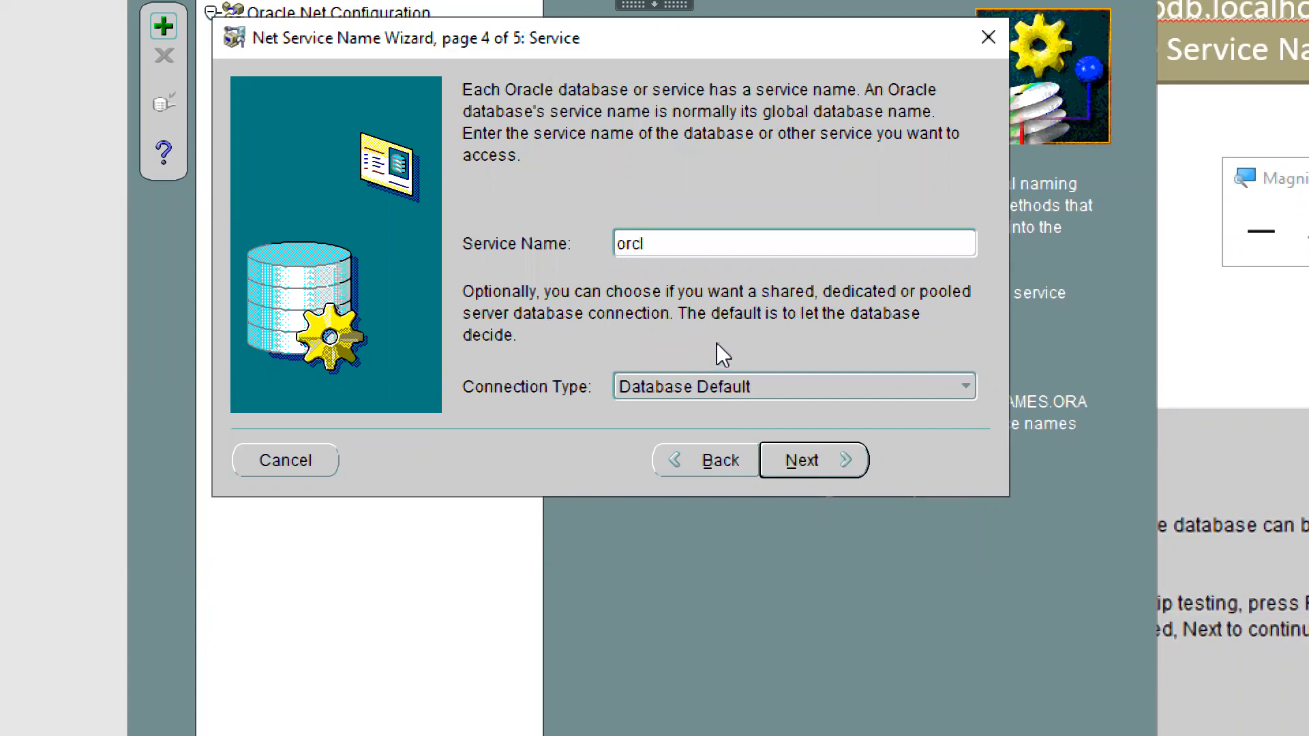
pyautogui.write('pdb.localhost')
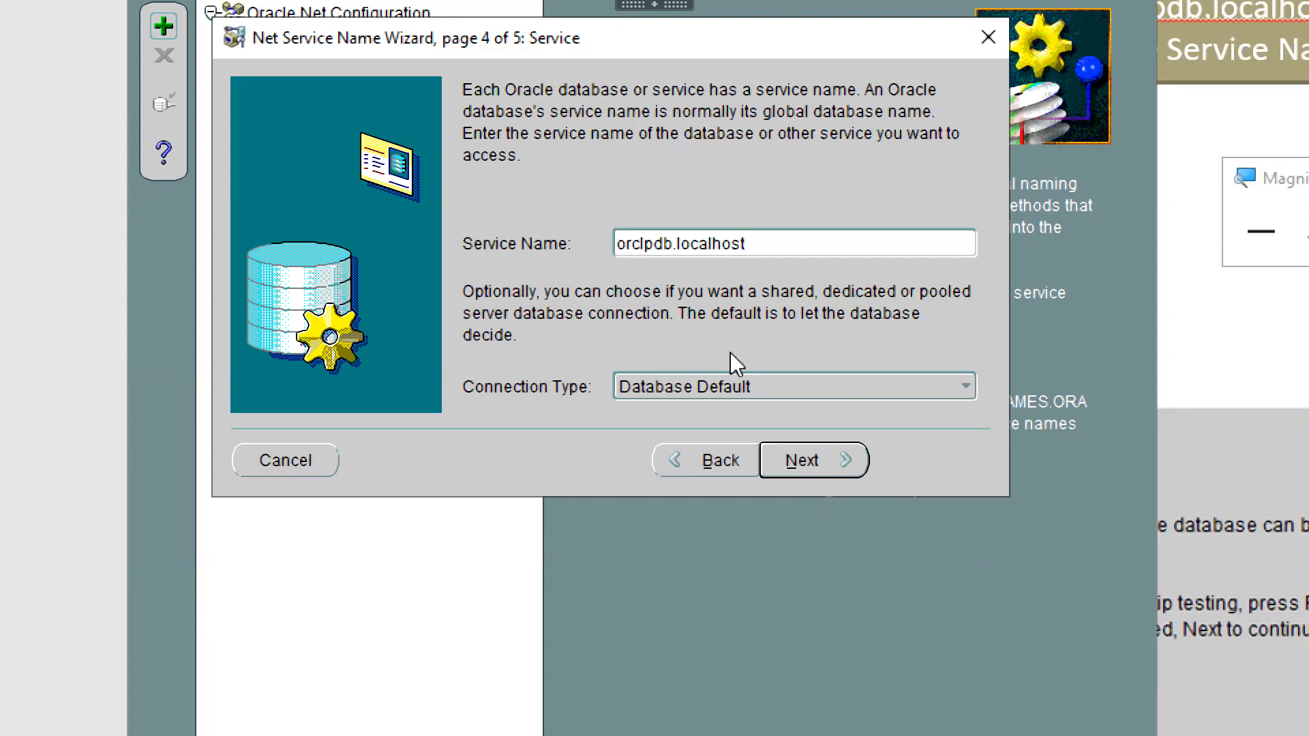
pyautogui.click(767, 386)
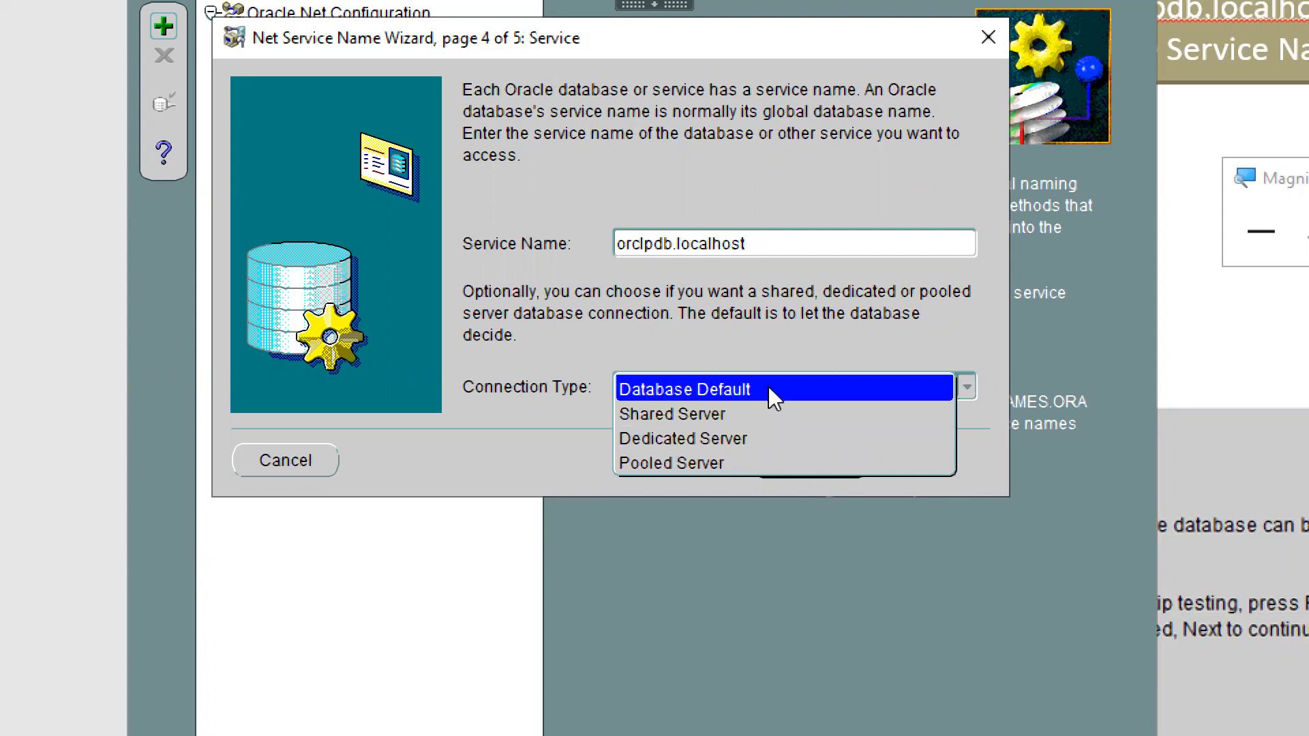
pyautogui.click(768, 388)
pyautogui.click(827, 471)
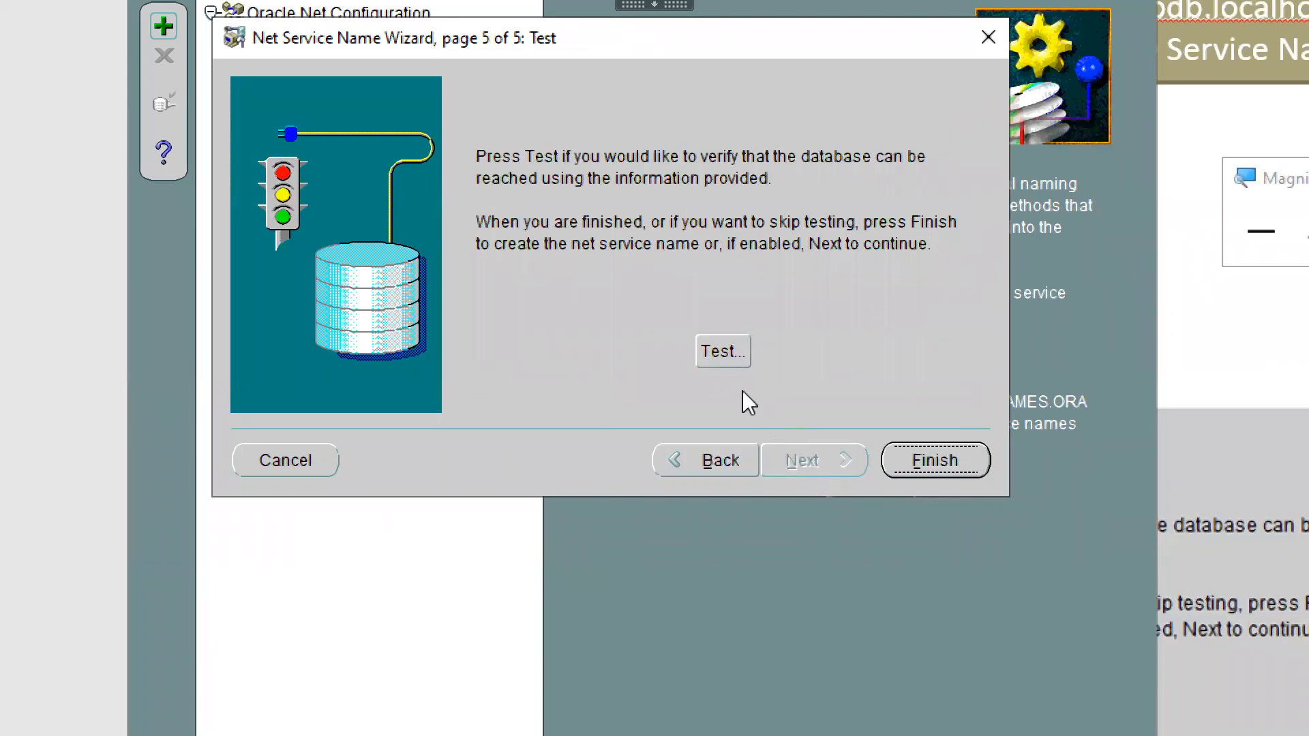
# Run the connection test, which fails with ORA-01017 invalid username/password
pyautogui.click(721, 350)
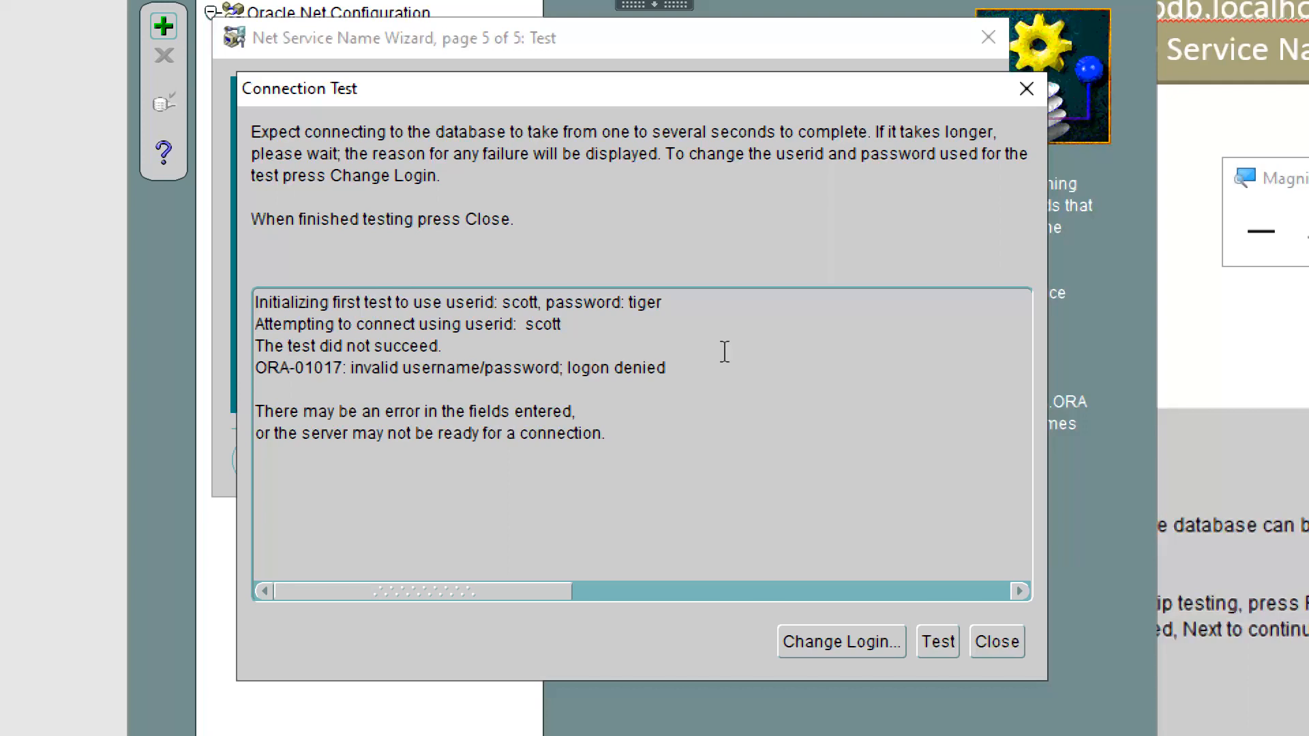
# Change the test login to username 'system' with its password
pyautogui.click(836, 644)
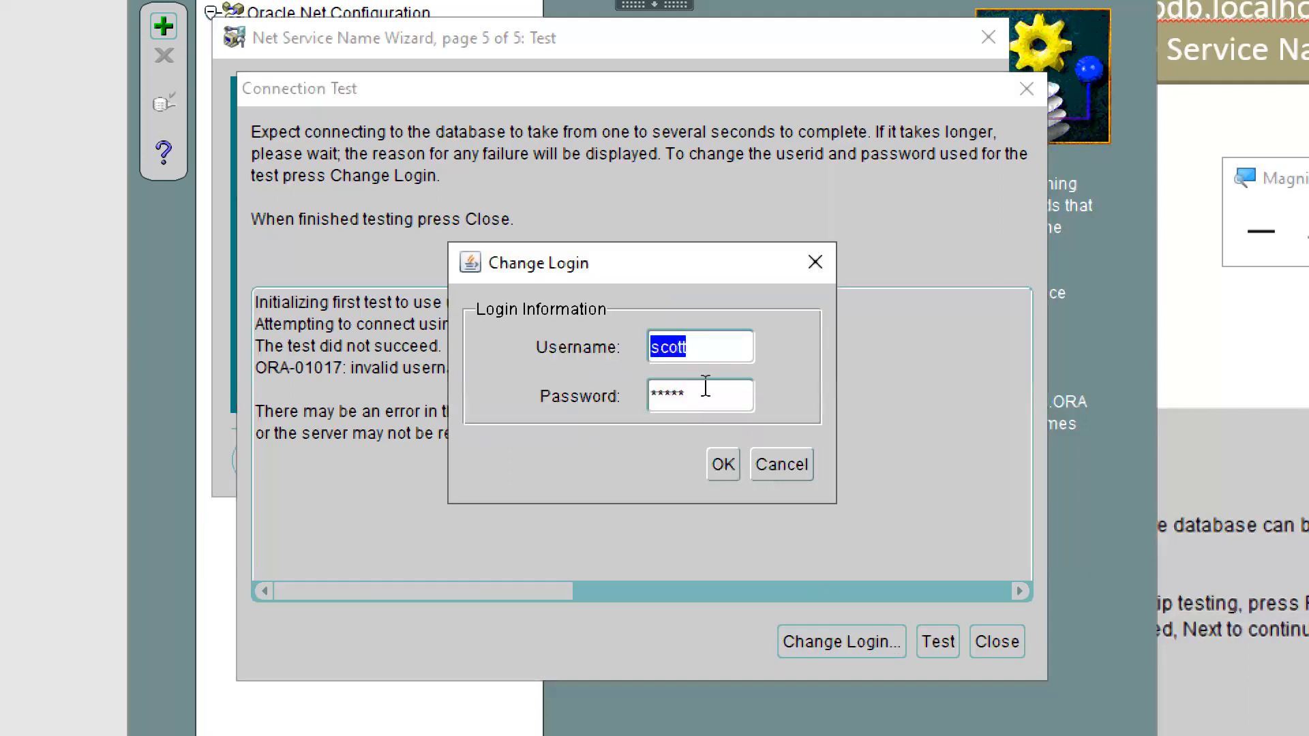
pyautogui.write('system')
pyautogui.press('Tab')
pyautogui.click(651, 396)
pyautogui.write('********')
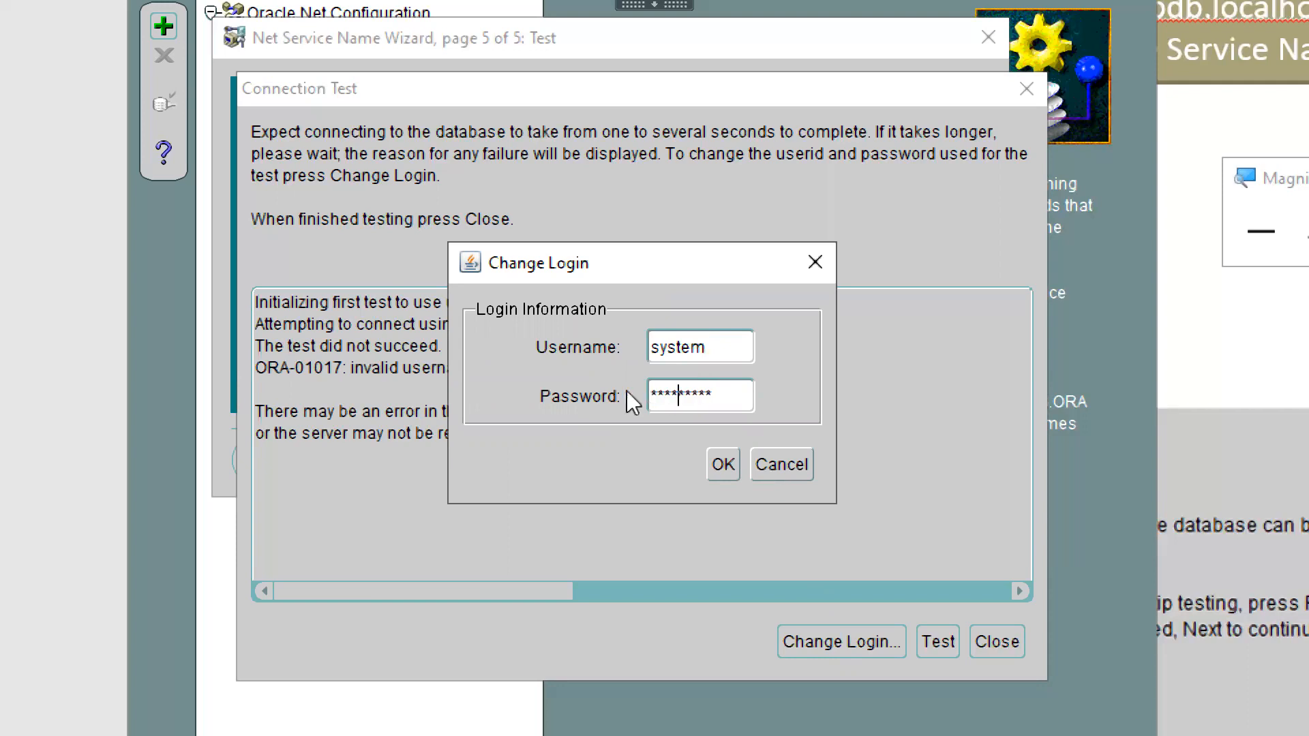
pyautogui.press('End')
pyautogui.press('BackSpace')
pyautogui.press('BackSpace')
pyautogui.press('BackSpace')
pyautogui.press('BackSpace')
pyautogui.press('BackSpace')
pyautogui.press('BackSpace')
pyautogui.press('BackSpace')
pyautogui.press('BackSpace')
pyautogui.press('BackSpace')
pyautogui.press('BackSpace')
pyautogui.press('BackSpace')
pyautogui.press('BackSpace')
pyautogui.press('BackSpace')
pyautogui.write('********')
pyautogui.click(725, 465)
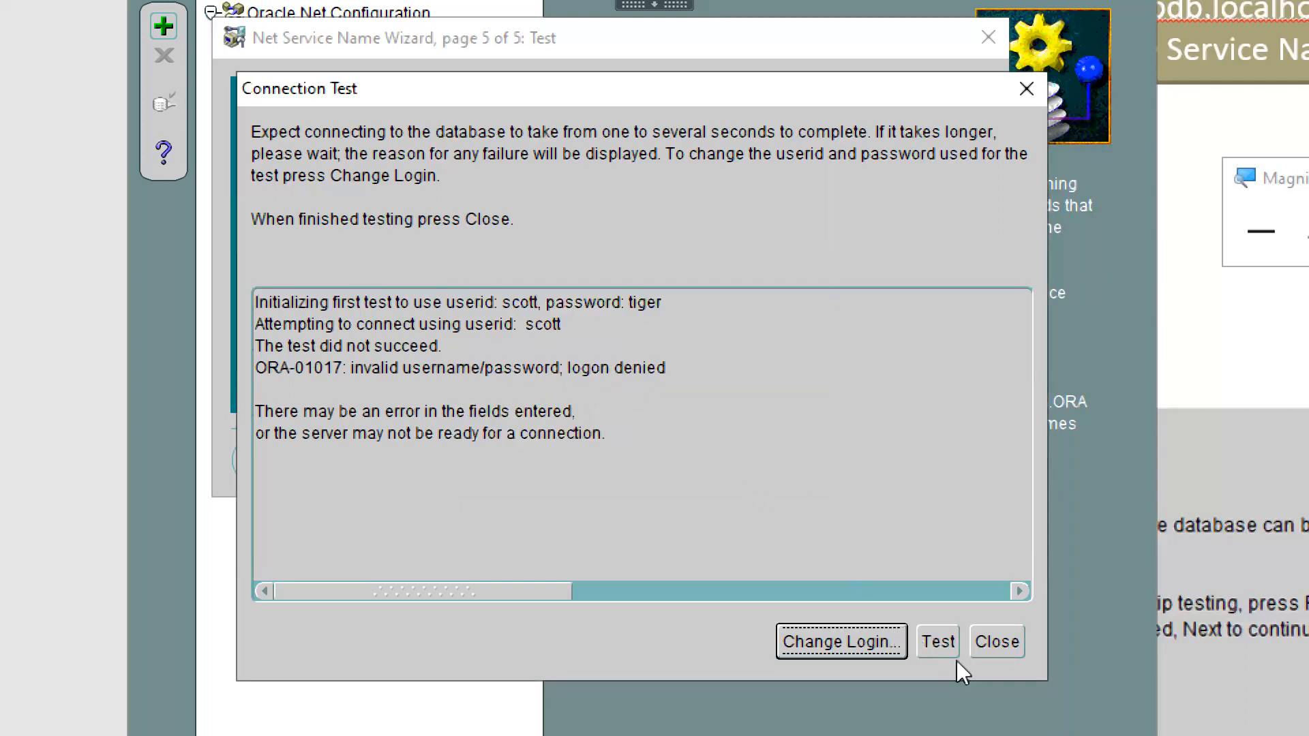
# Rerun the connection test, select the successful result text, and close the test window
pyautogui.click(935, 646)
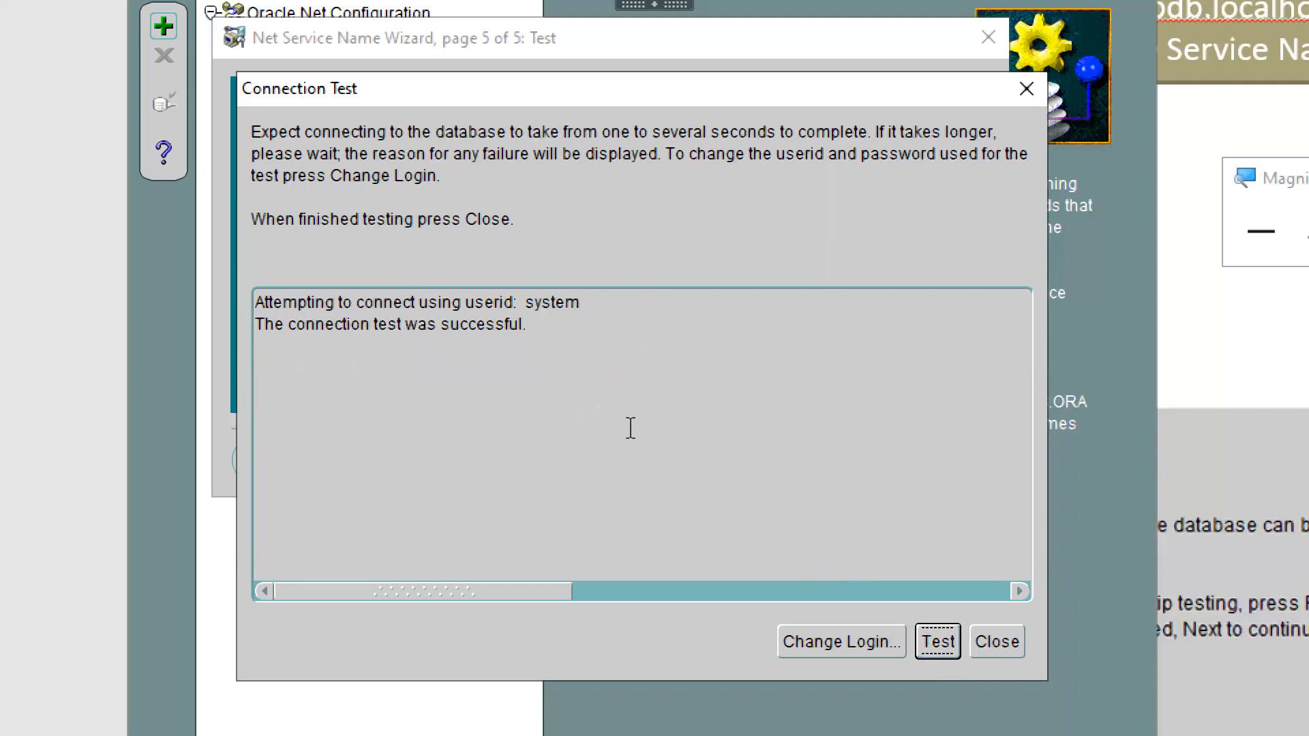
pyautogui.click(555, 324)
pyautogui.keyDown('shift'); pyautogui.click(473, 305); pyautogui.keyUp('shift')
pyautogui.moveTo(473, 305); pyautogui.dragTo(342, 277)
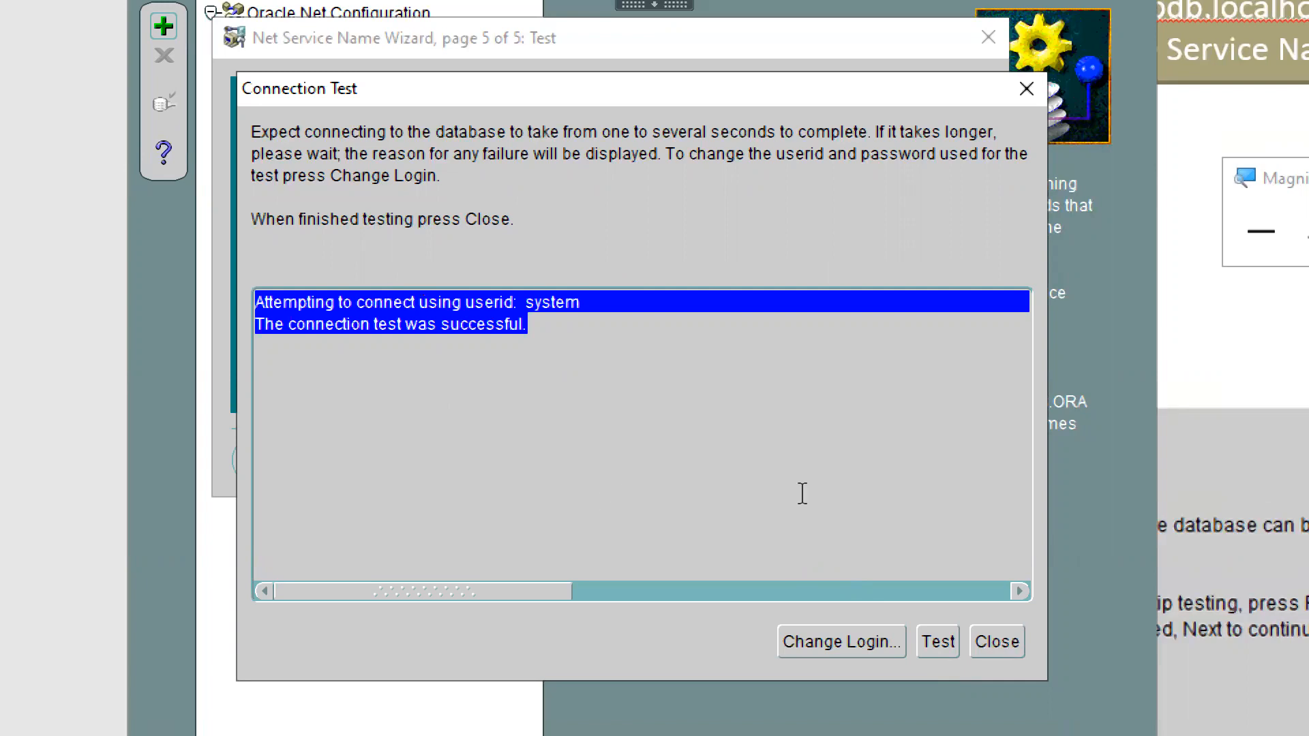
pyautogui.click(996, 642)
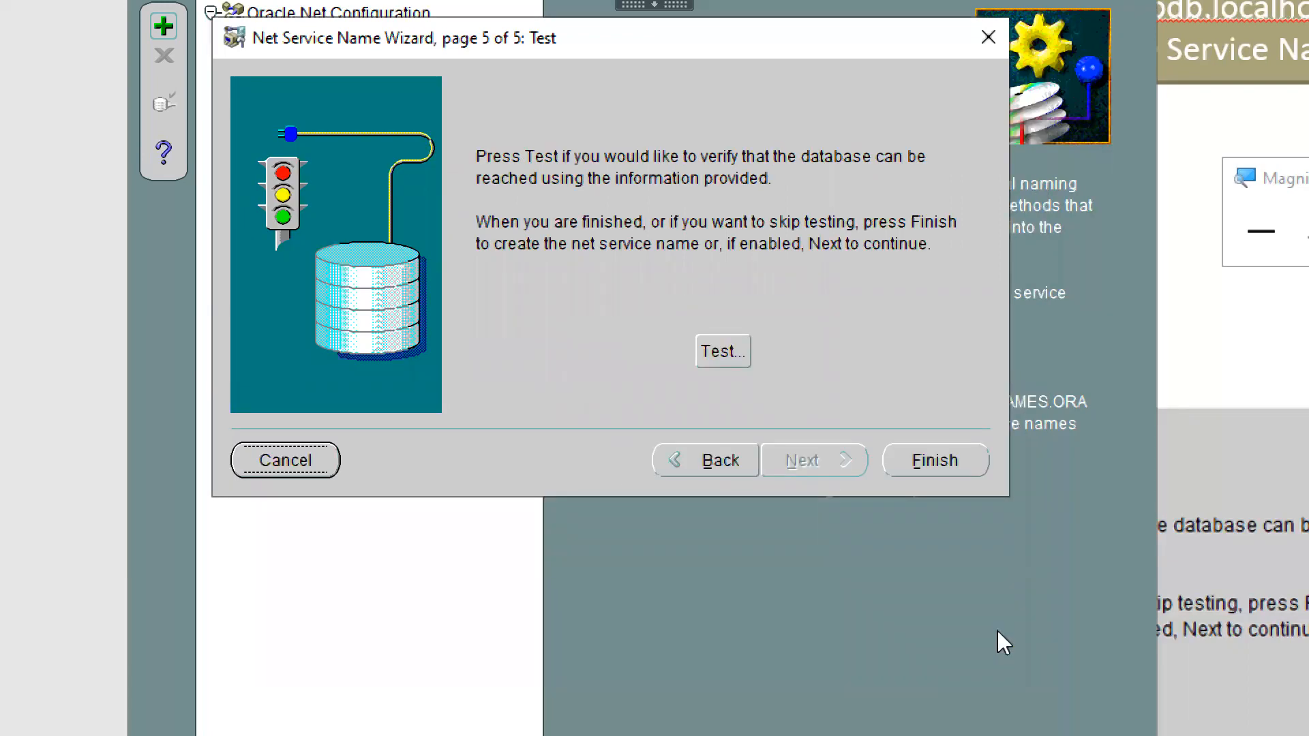
# Finish the wizard so orclpdb is listed under Service Naming, then zoom back out
pyautogui.click(910, 460)
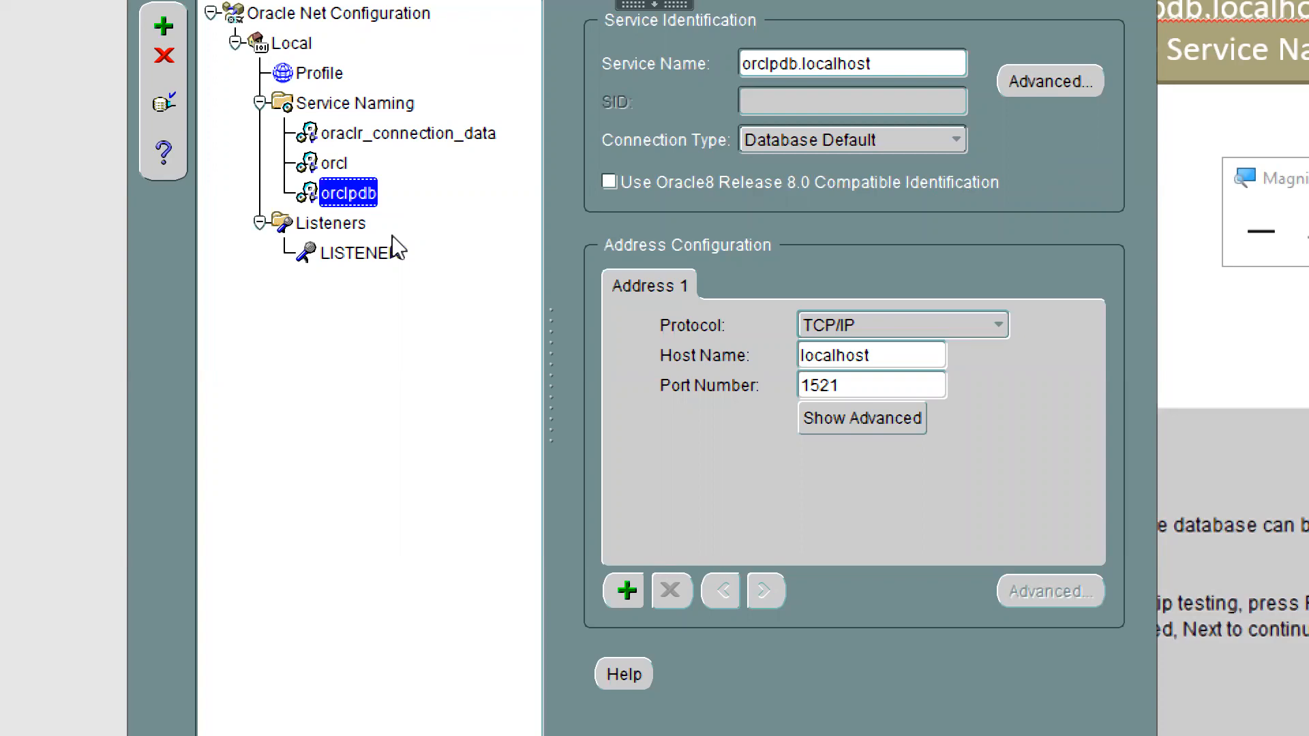
pyautogui.press('super+minus')
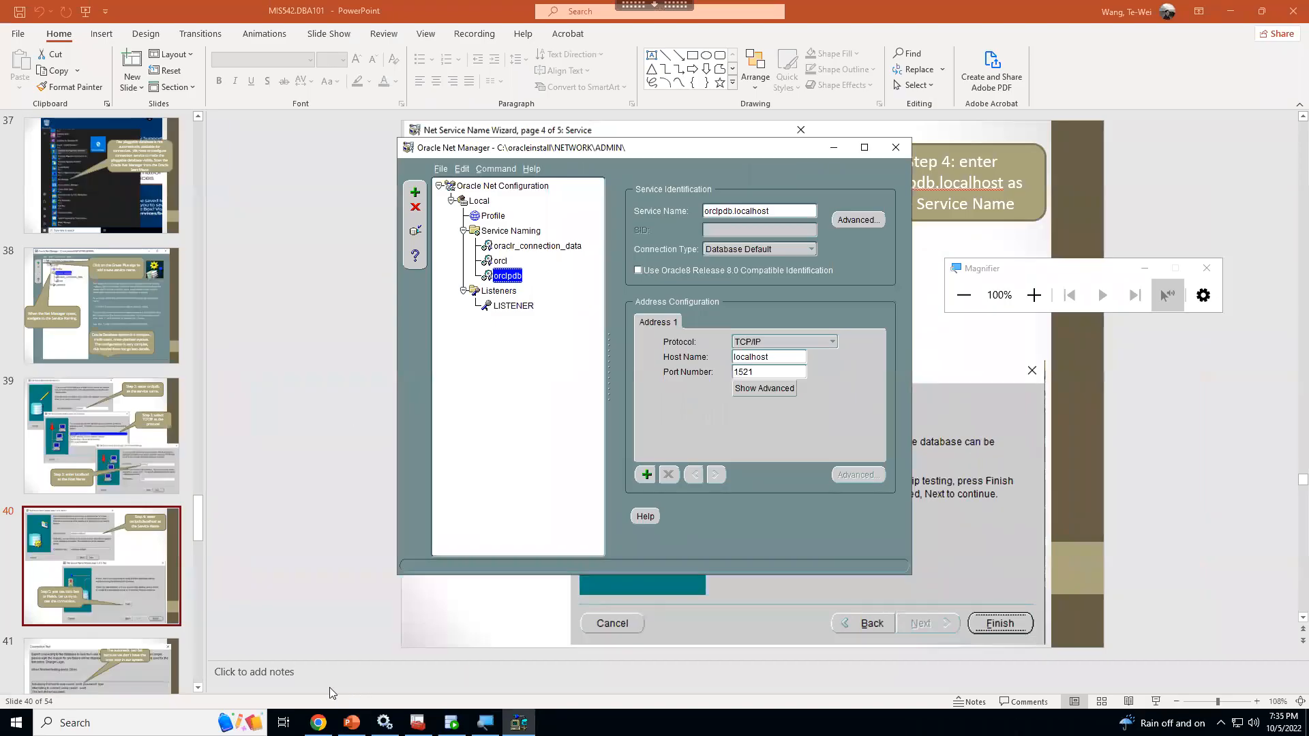
# Switch to PowerPoint and advance to slide 43 showing the successful SYSTEM test
pyautogui.click(351, 722)
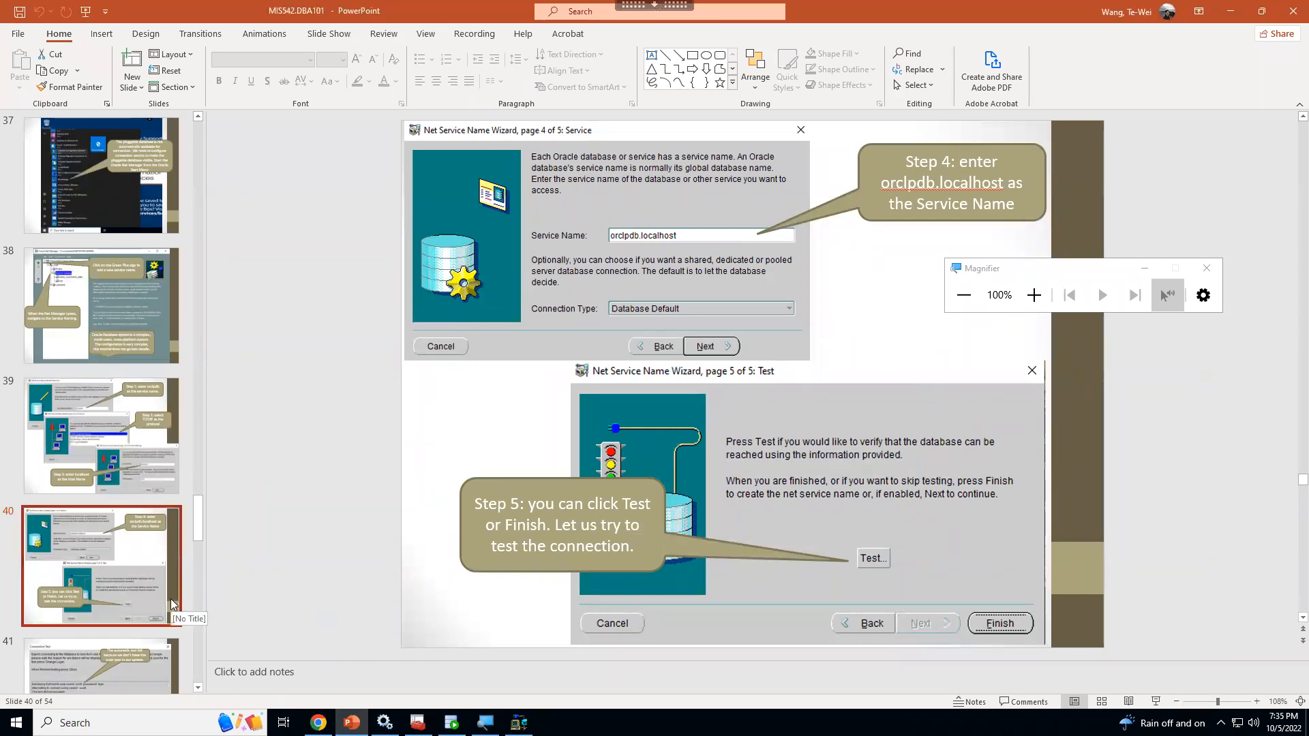
pyautogui.press('Down')
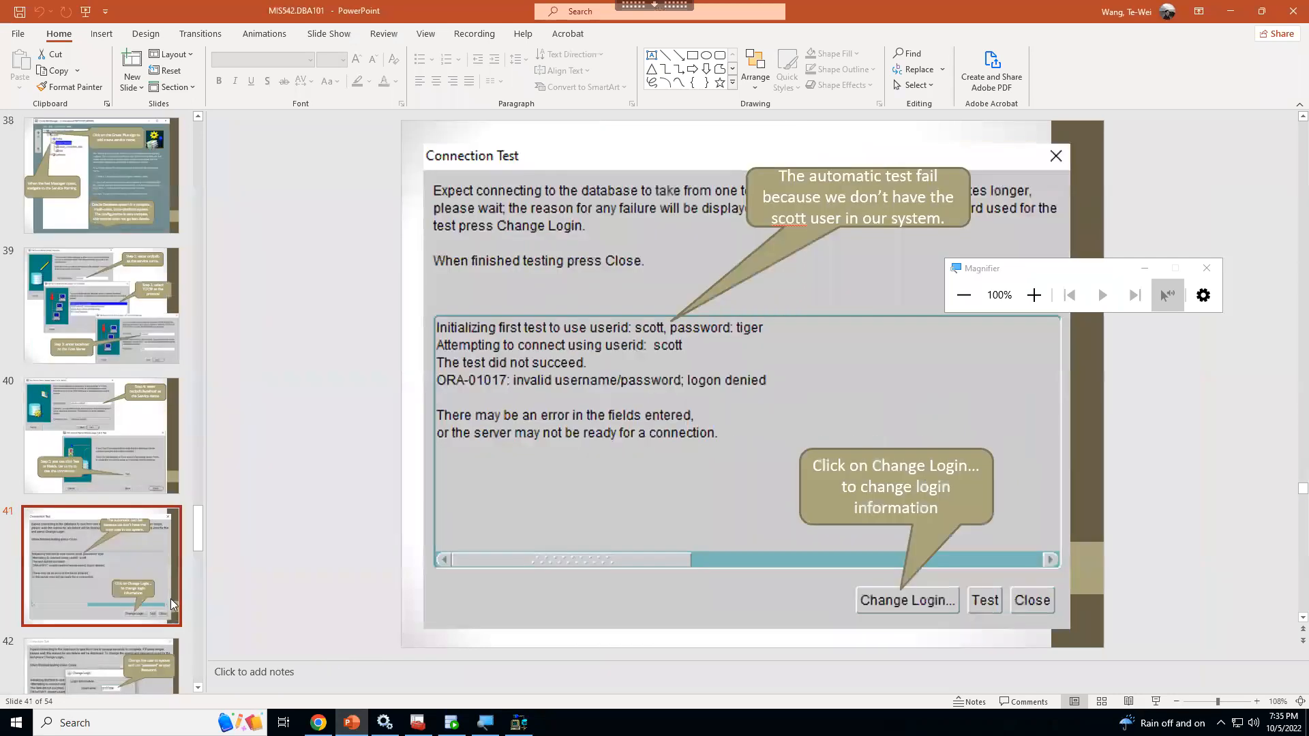
pyautogui.press('Down')
pyautogui.press('Down')
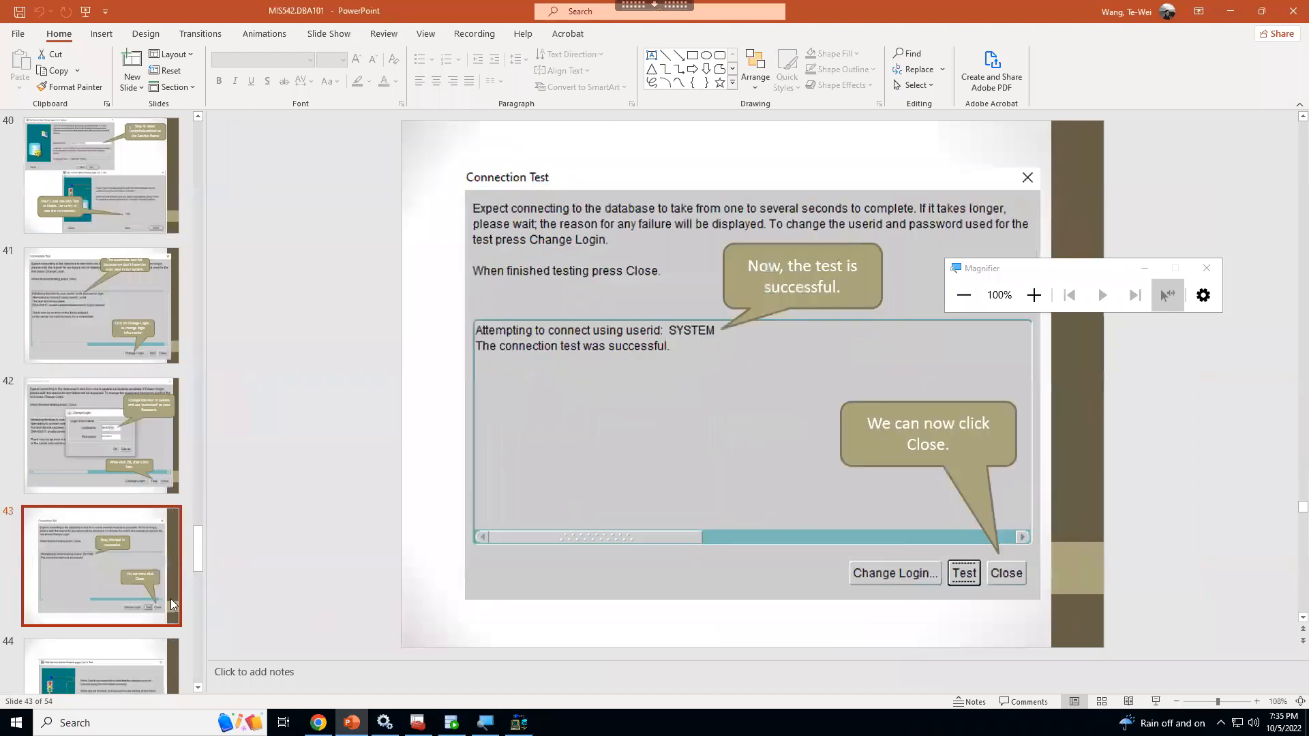
pyautogui.press('Down')
pyautogui.press('Down')
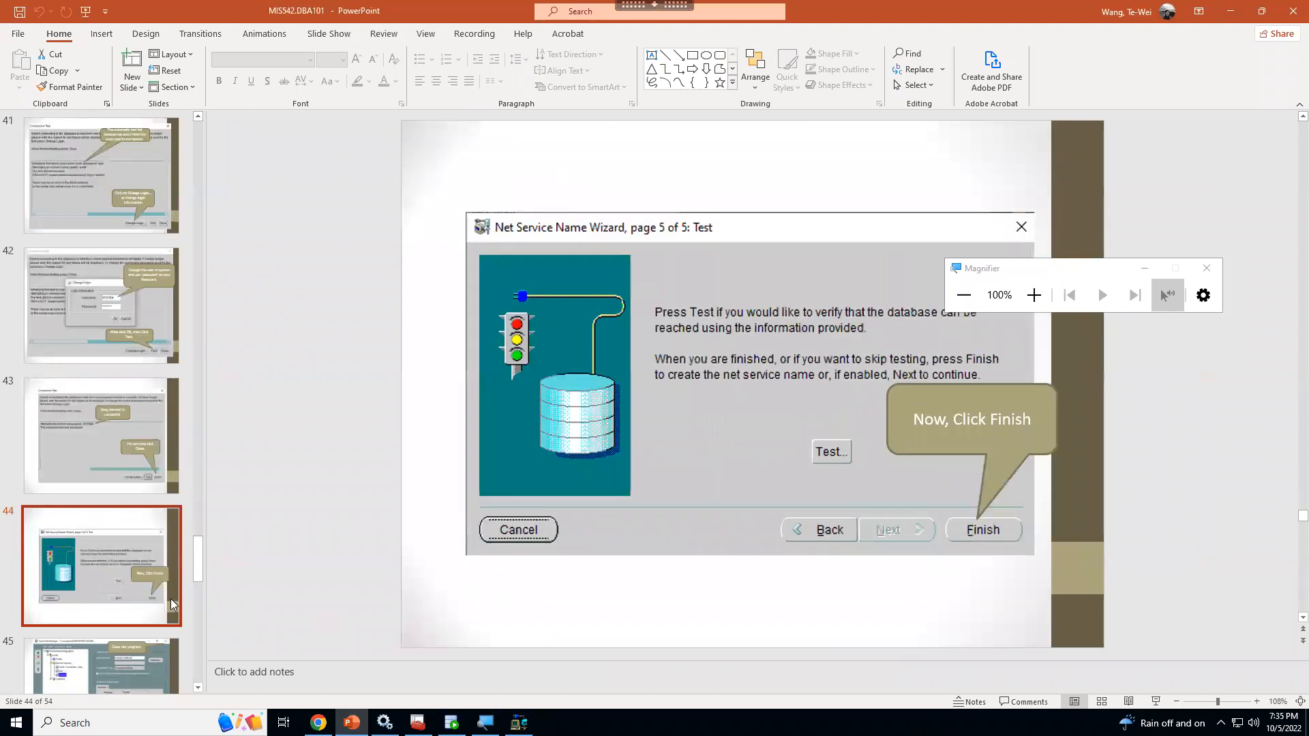
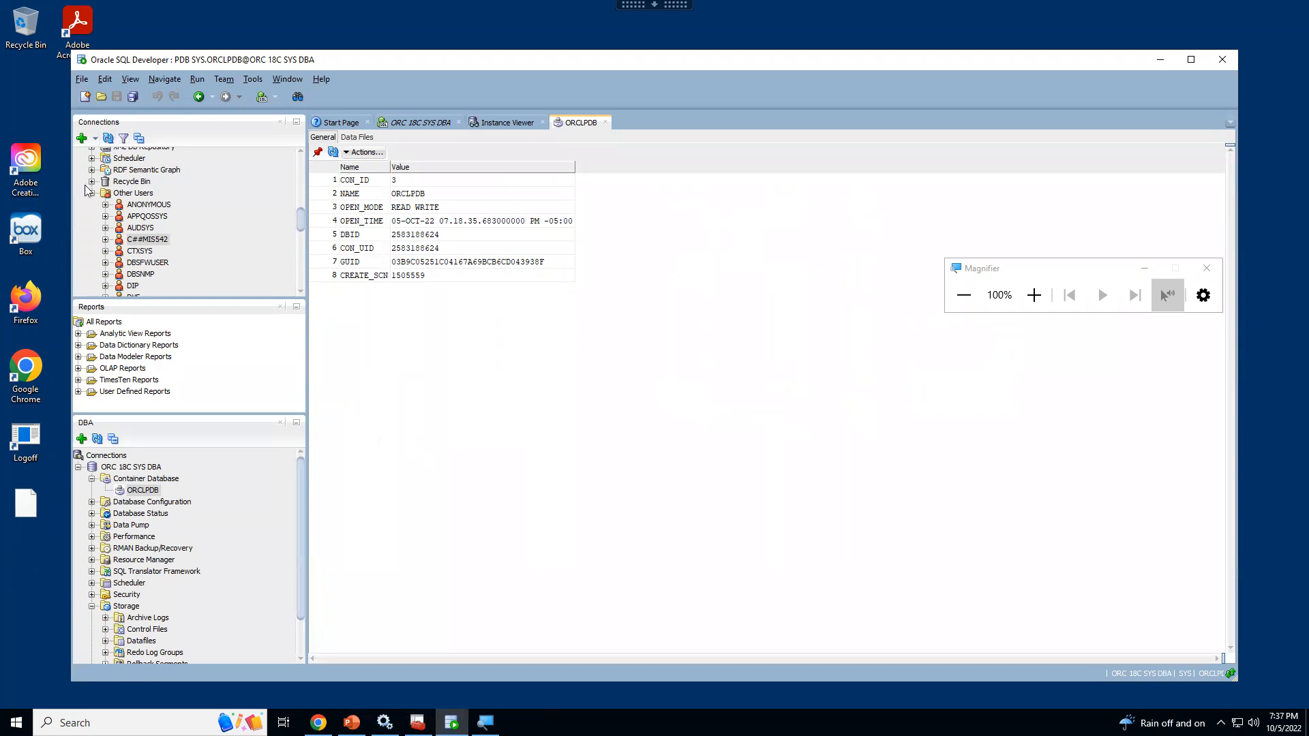
# Collapse Other Users and the ORC 18C SYS DBA connection in the Connections tree
pyautogui.click(91, 193)
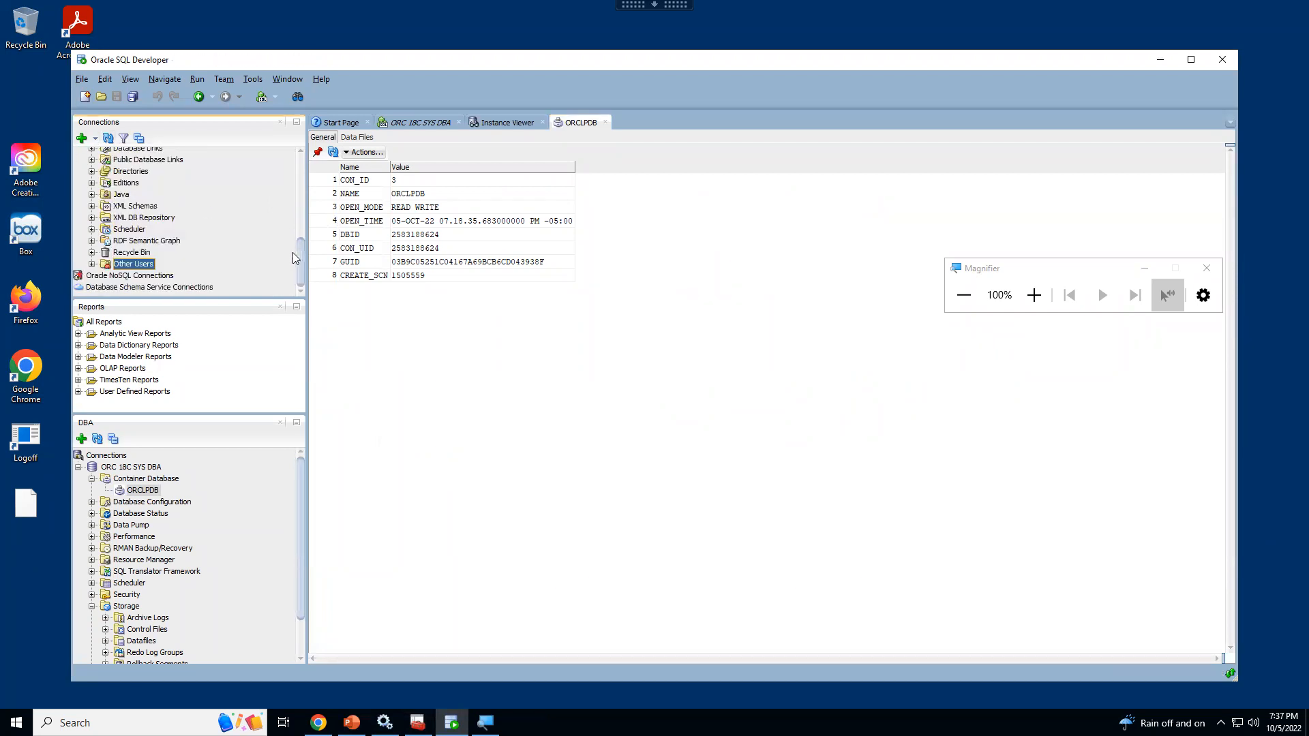
pyautogui.moveTo(301, 253); pyautogui.dragTo(298, 171)
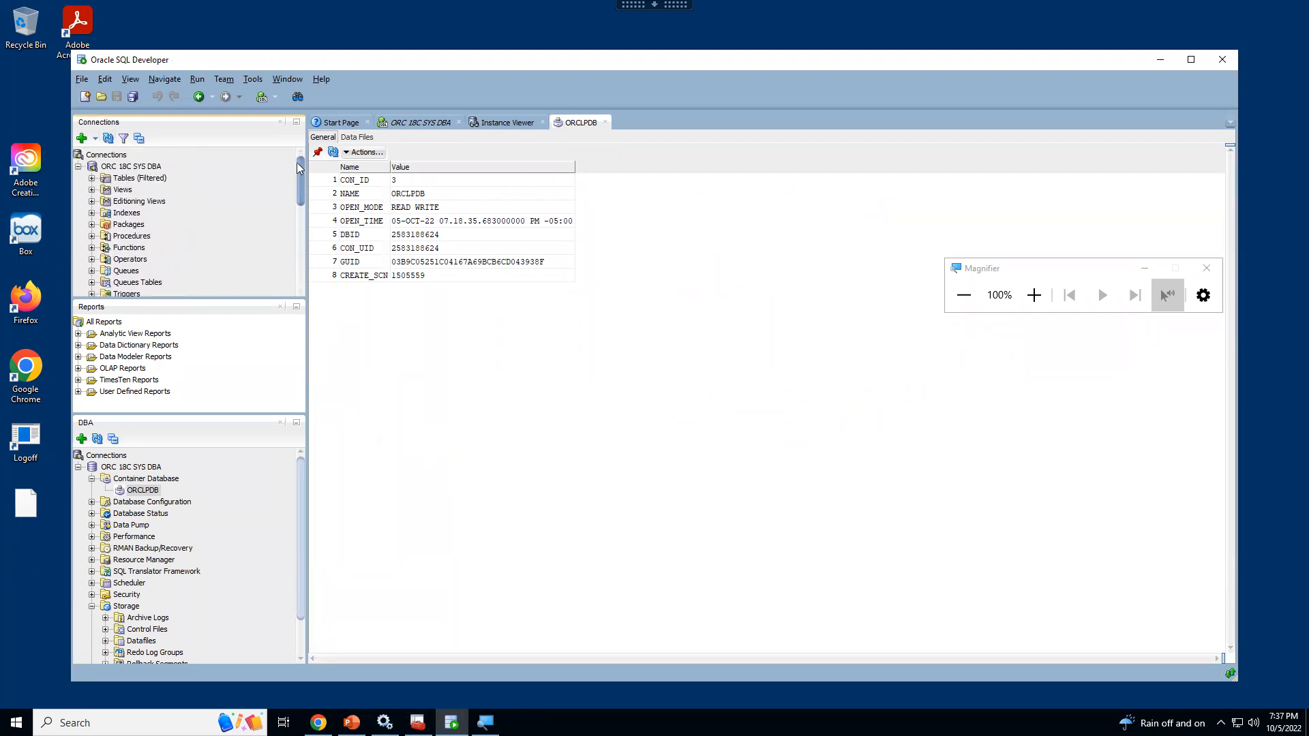
pyautogui.click(78, 167)
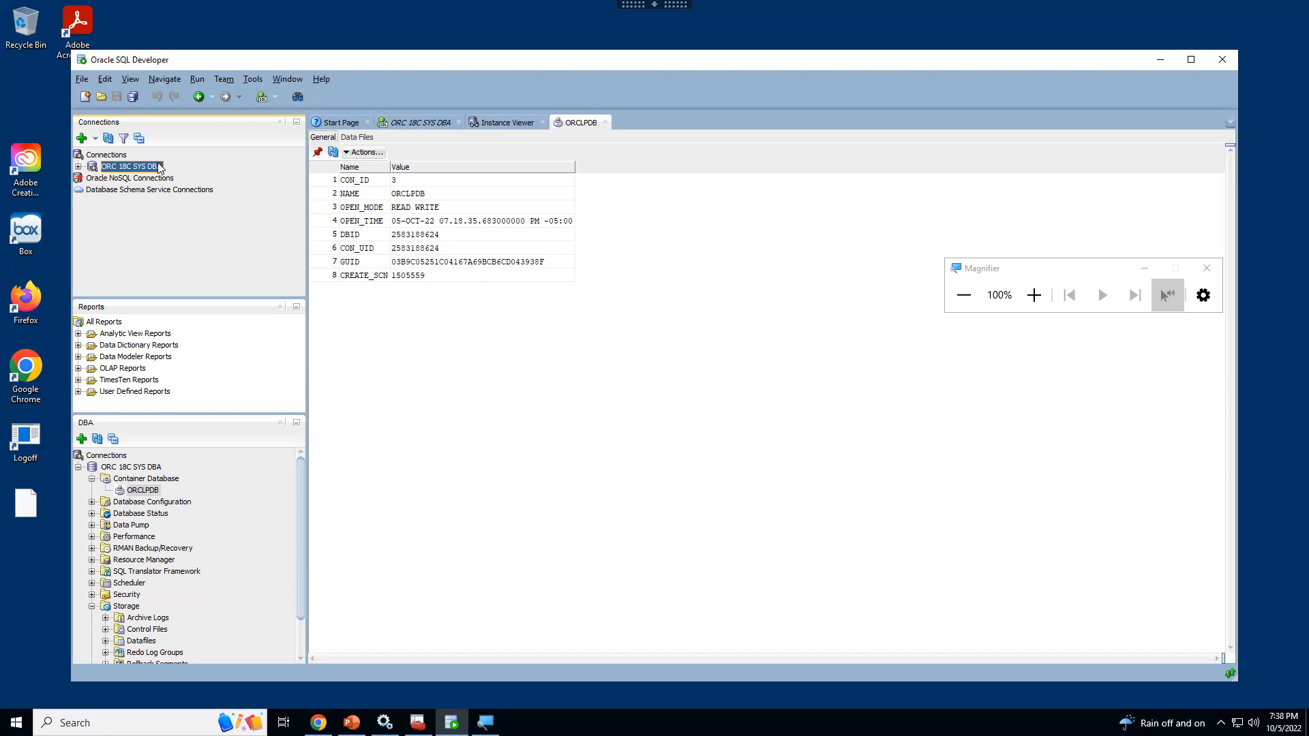
# Create a new connection named ORCLPDB SYS with username sys and its password, correcting a mistyped entry
pyautogui.click(82, 138)
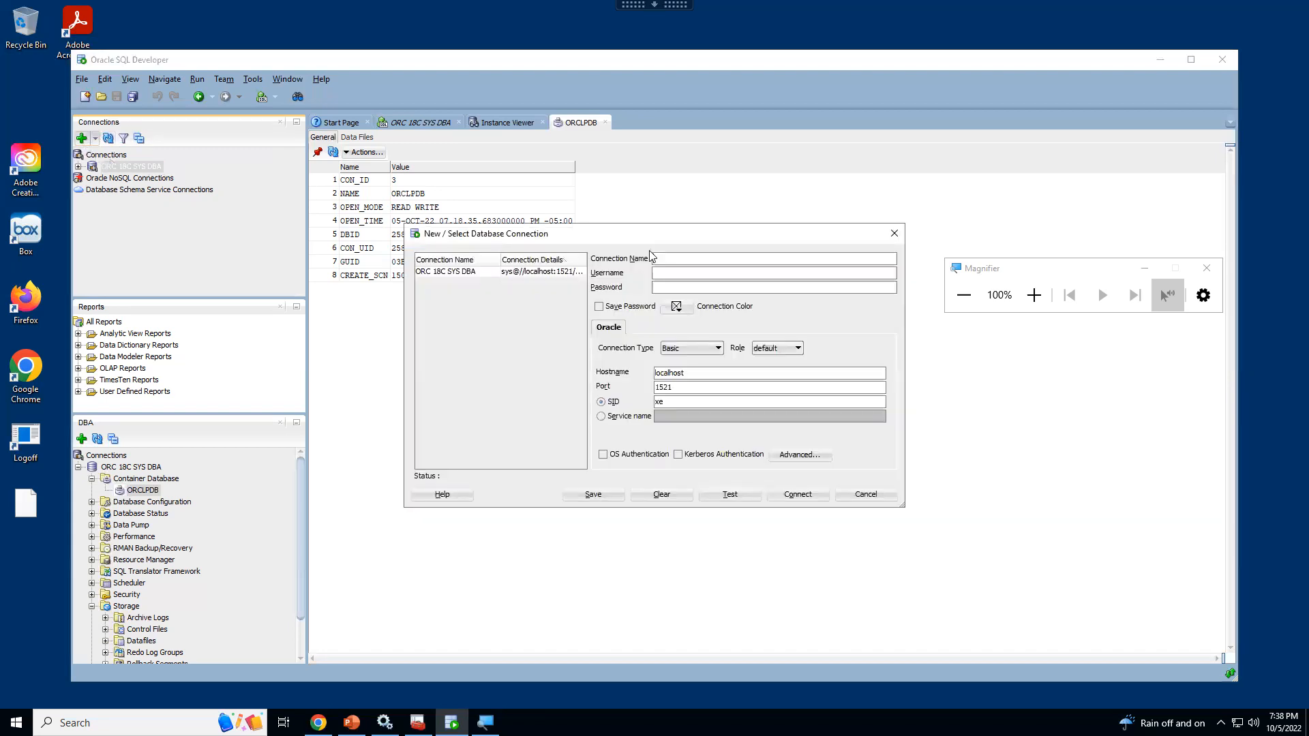
pyautogui.write('ORC')
pyautogui.write('LPDB SYS')
pyautogui.write('sys')
pyautogui.click(732, 290)
pyautogui.write('••••')
pyautogui.press('BackSpace')
pyautogui.press('BackSpace')
pyautogui.press('BackSpace')
pyautogui.press('BackSpace')
pyautogui.press('BackSpace')
pyautogui.press('BackSpace')
pyautogui.write('••••••')
pyautogui.click(718, 349)
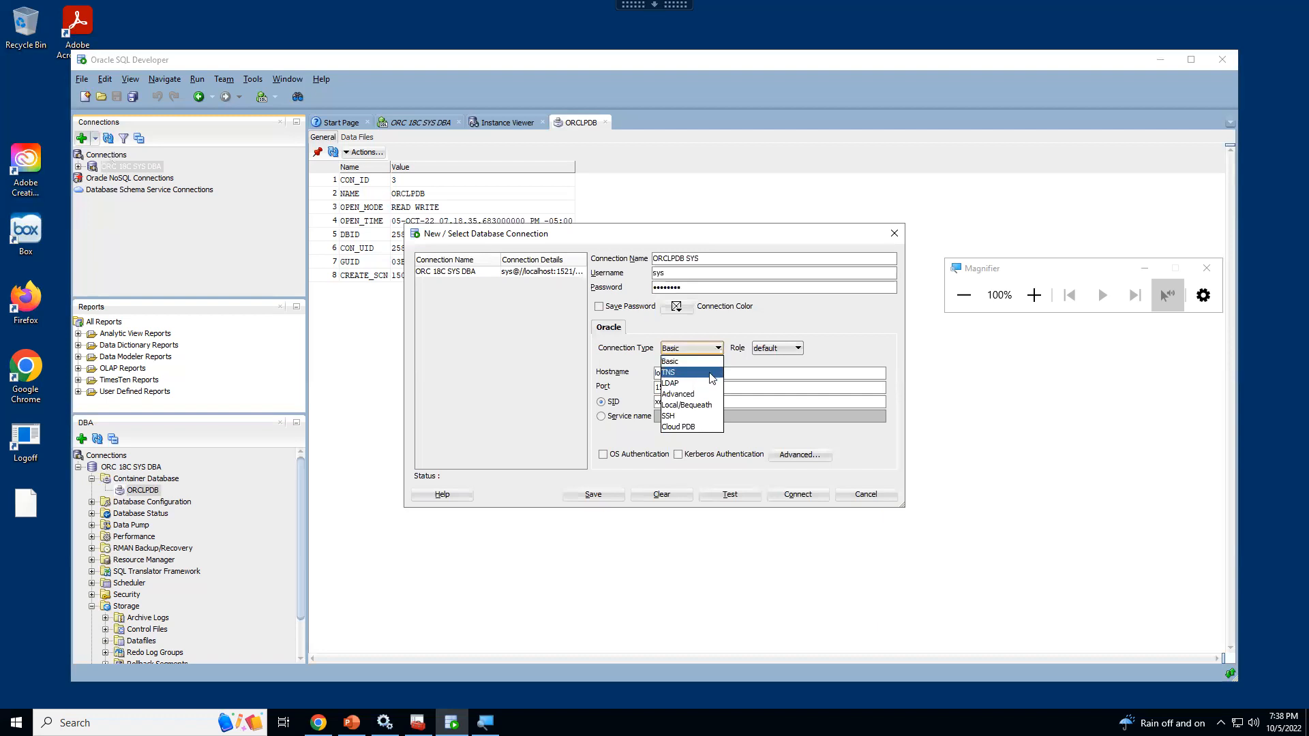
# Set connection type TNS, network alias ORCLPDB and role SYSDBA, then connect
pyautogui.click(712, 374)
pyautogui.click(777, 349)
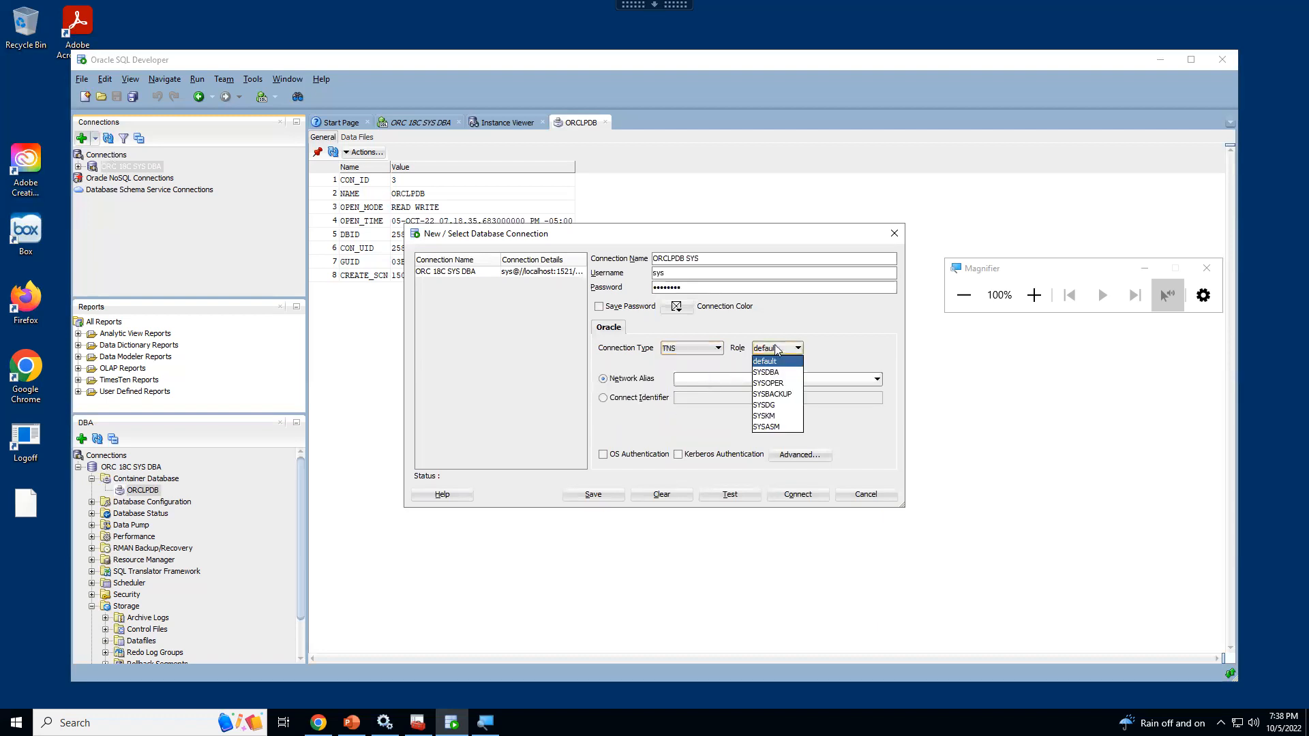
pyautogui.click(777, 349)
pyautogui.click(710, 348)
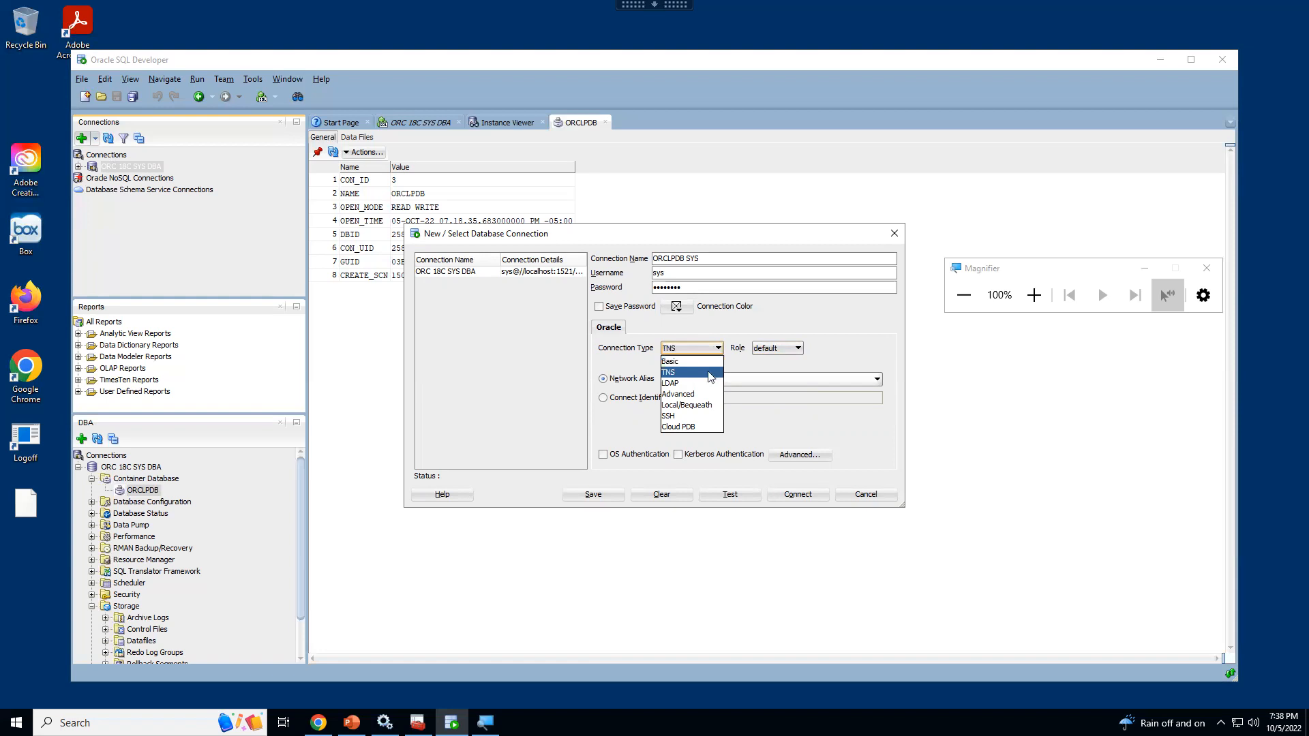
pyautogui.click(710, 374)
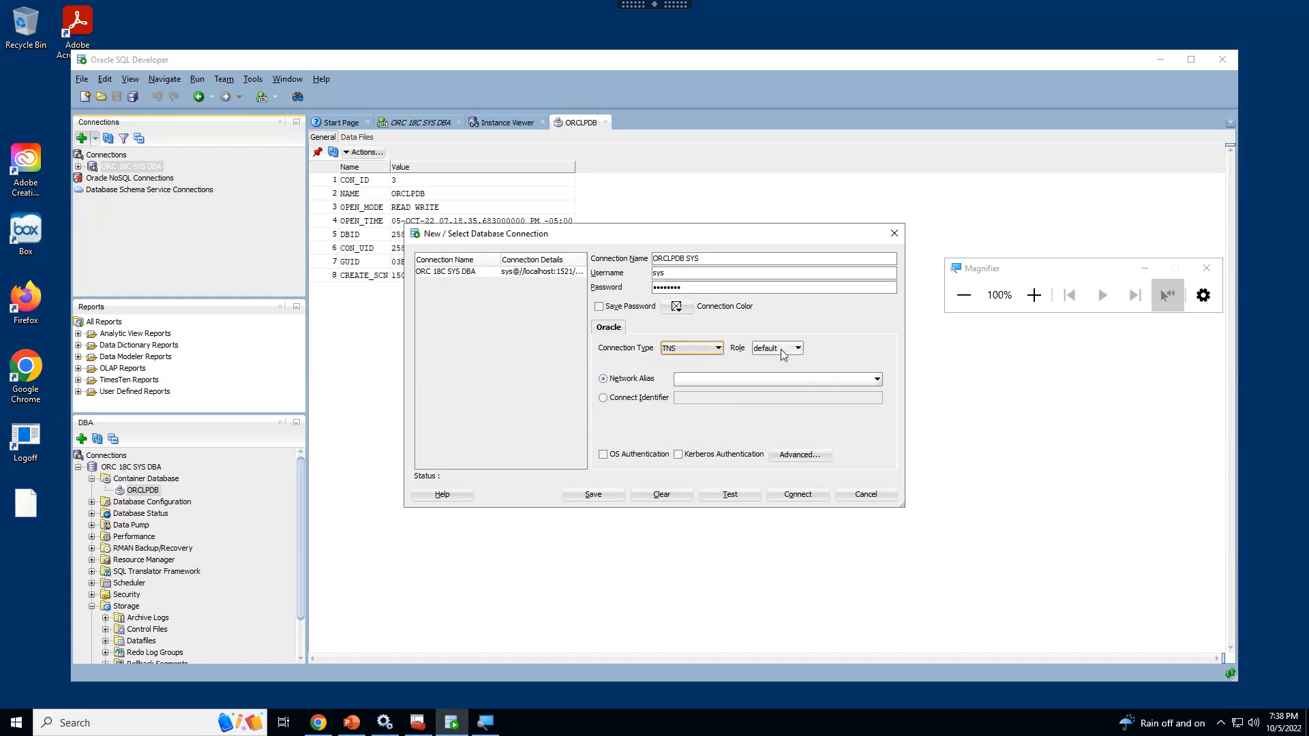
pyautogui.click(791, 378)
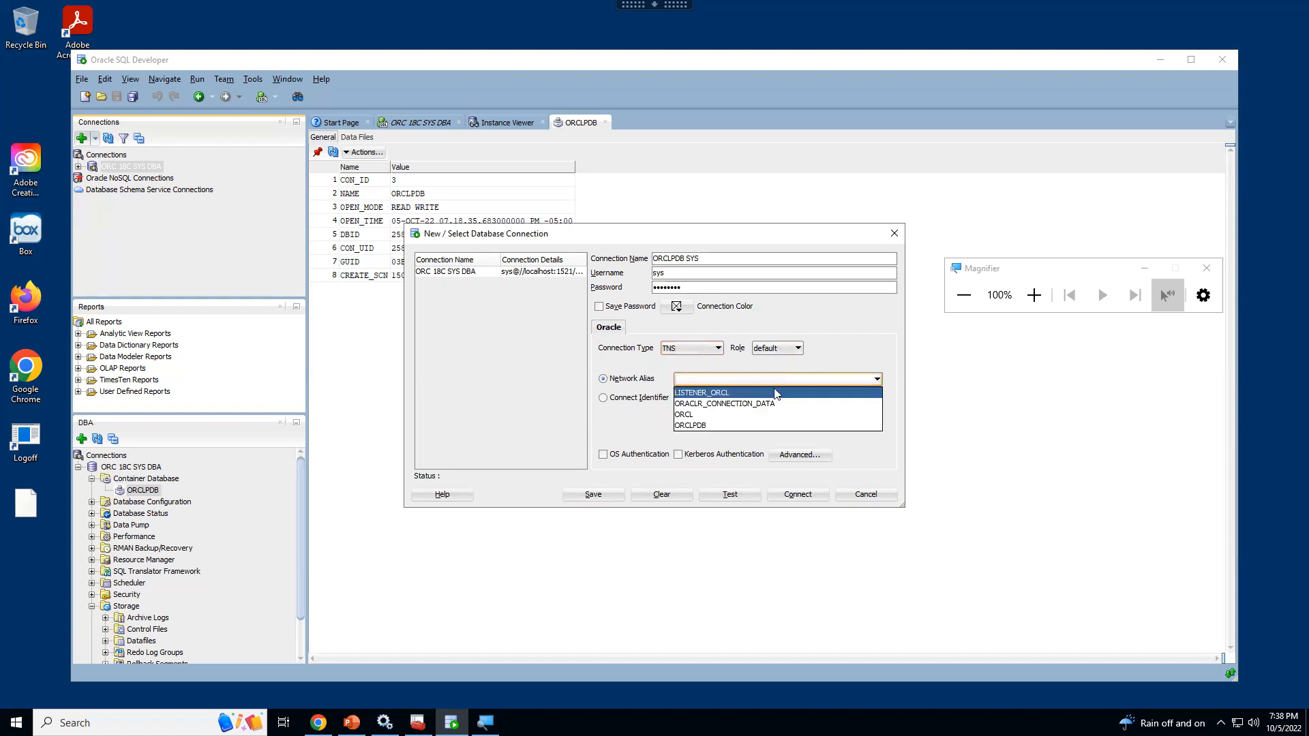
pyautogui.click(767, 426)
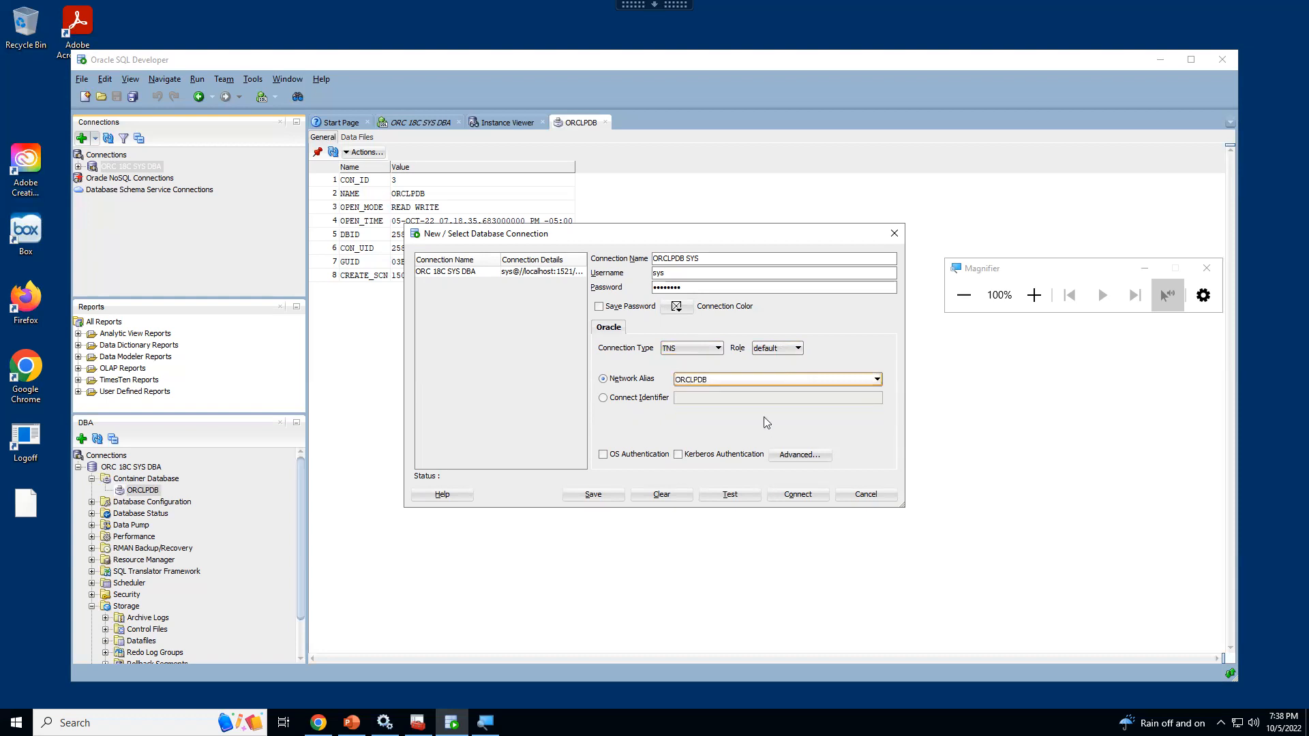
pyautogui.click(784, 348)
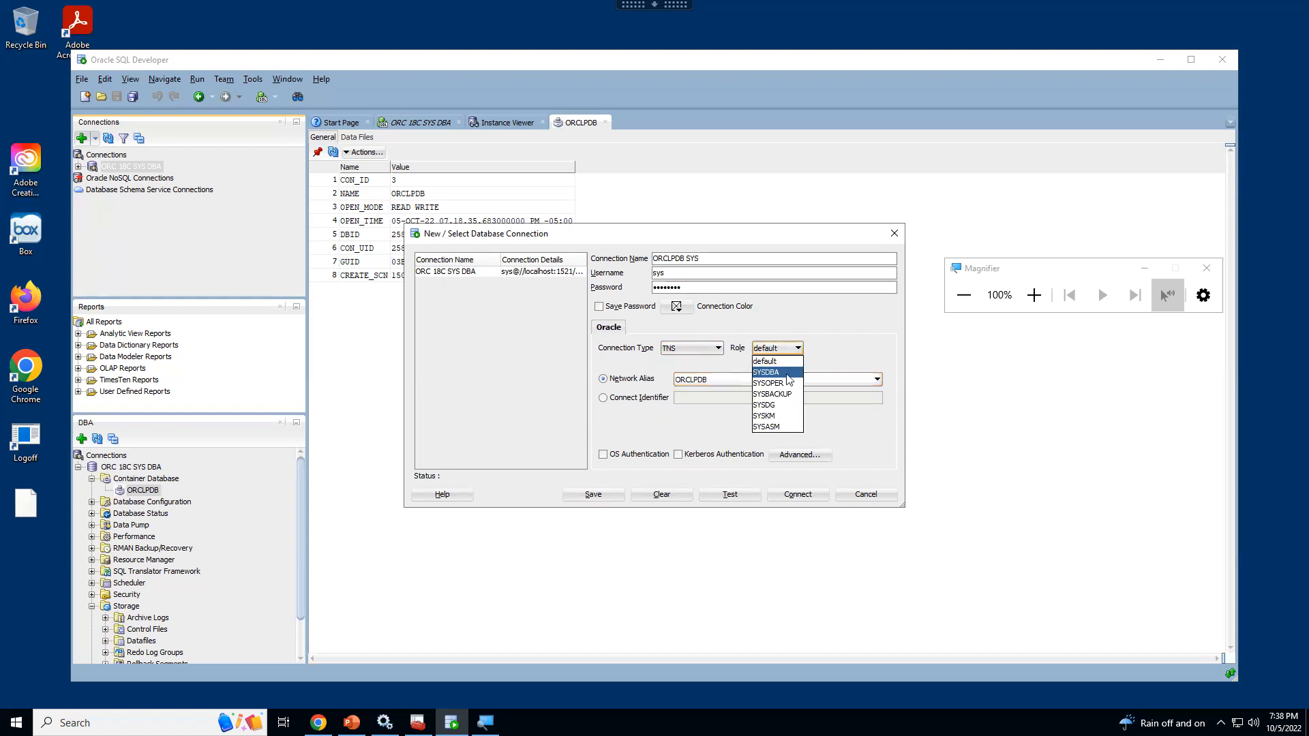
pyautogui.click(786, 374)
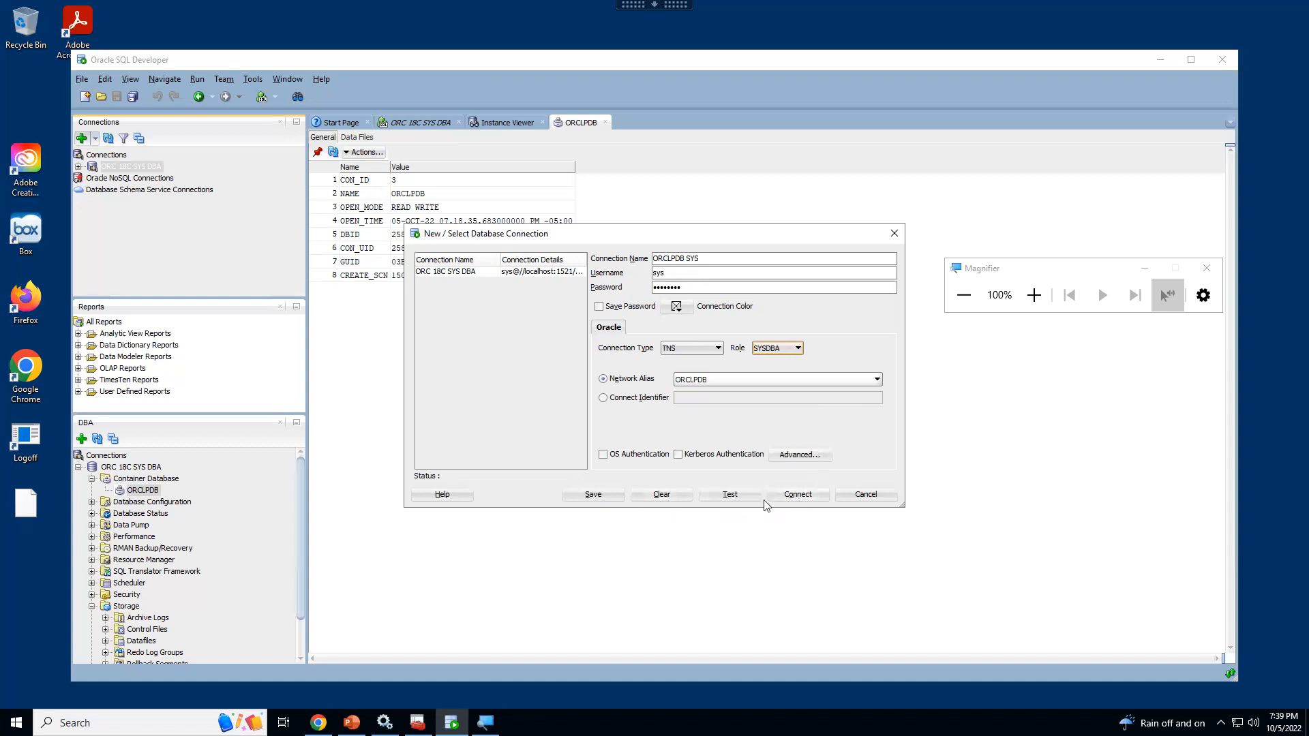
pyautogui.click(792, 496)
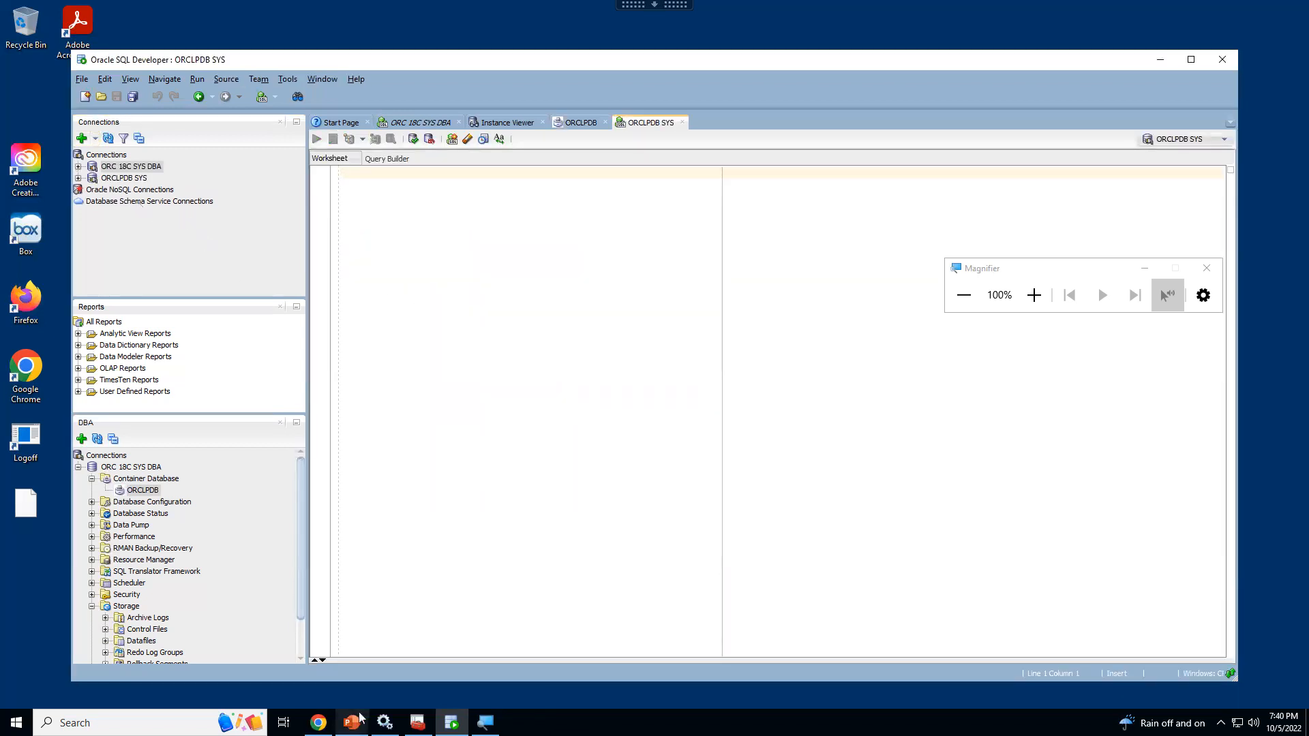
# Expand ORCLPDB SYS and open the right-click menu on its Other Users node
pyautogui.click(78, 178)
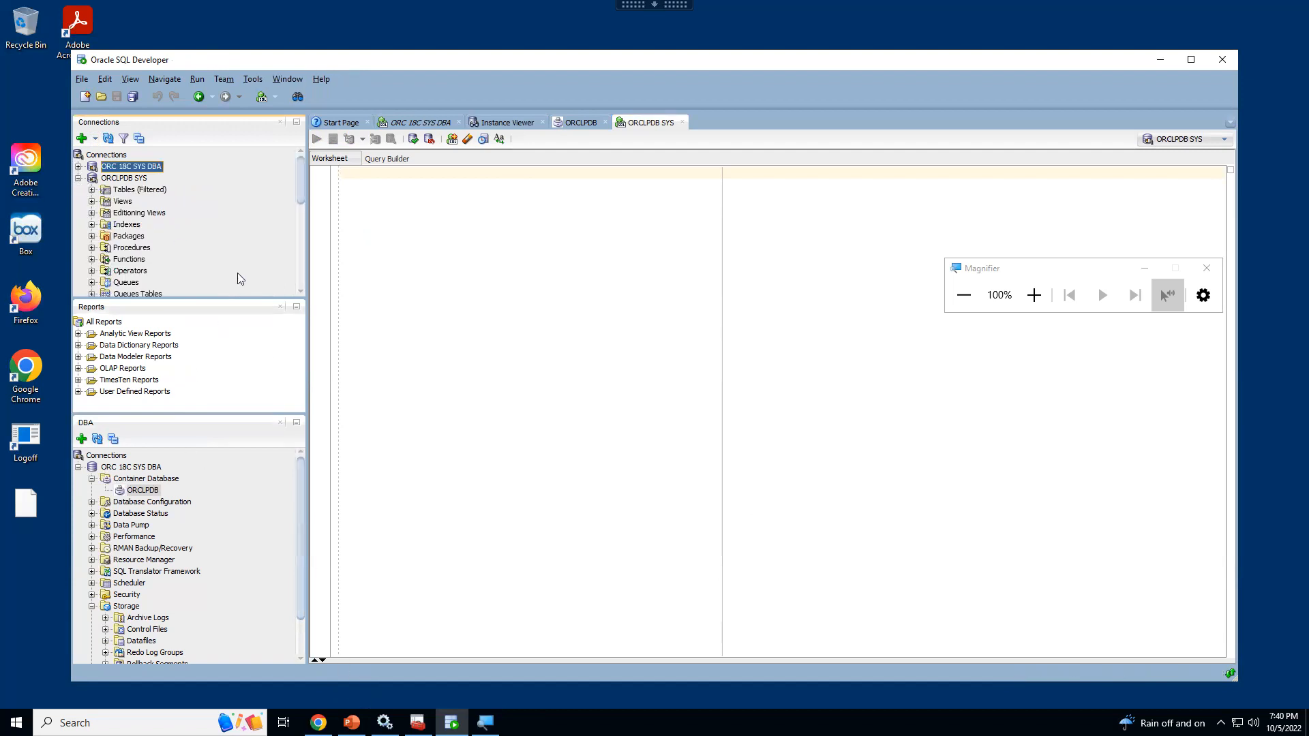
pyautogui.moveTo(304, 191); pyautogui.dragTo(296, 277)
pyautogui.click(134, 265)
pyautogui.rightClick(134, 264)
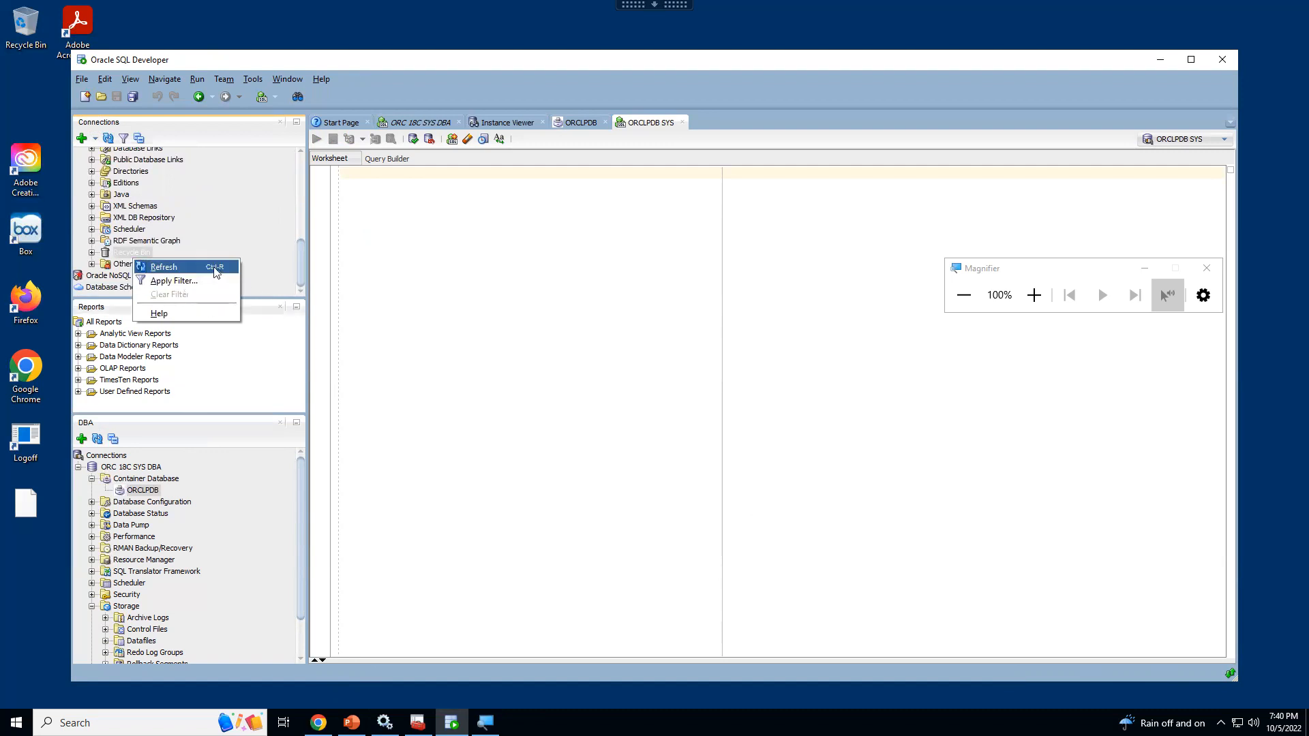
pyautogui.click(200, 257)
pyautogui.click(145, 266)
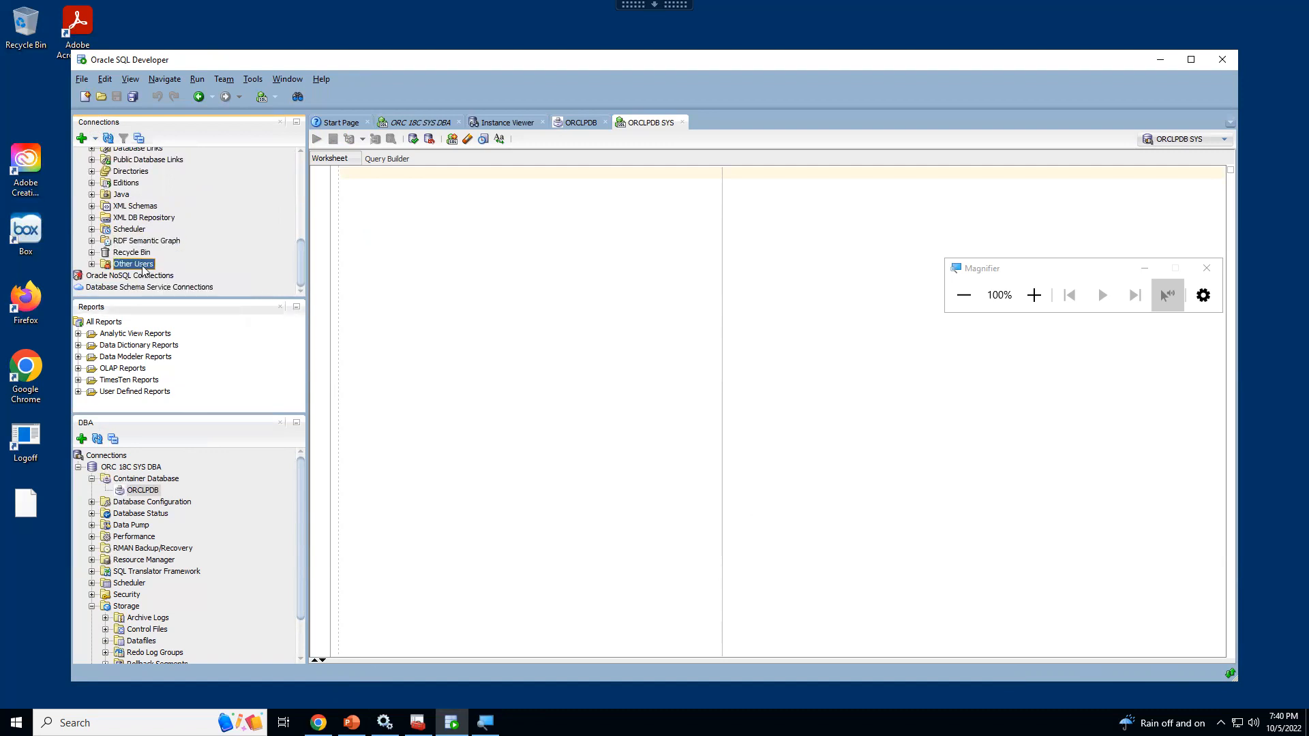
pyautogui.rightClick(143, 266)
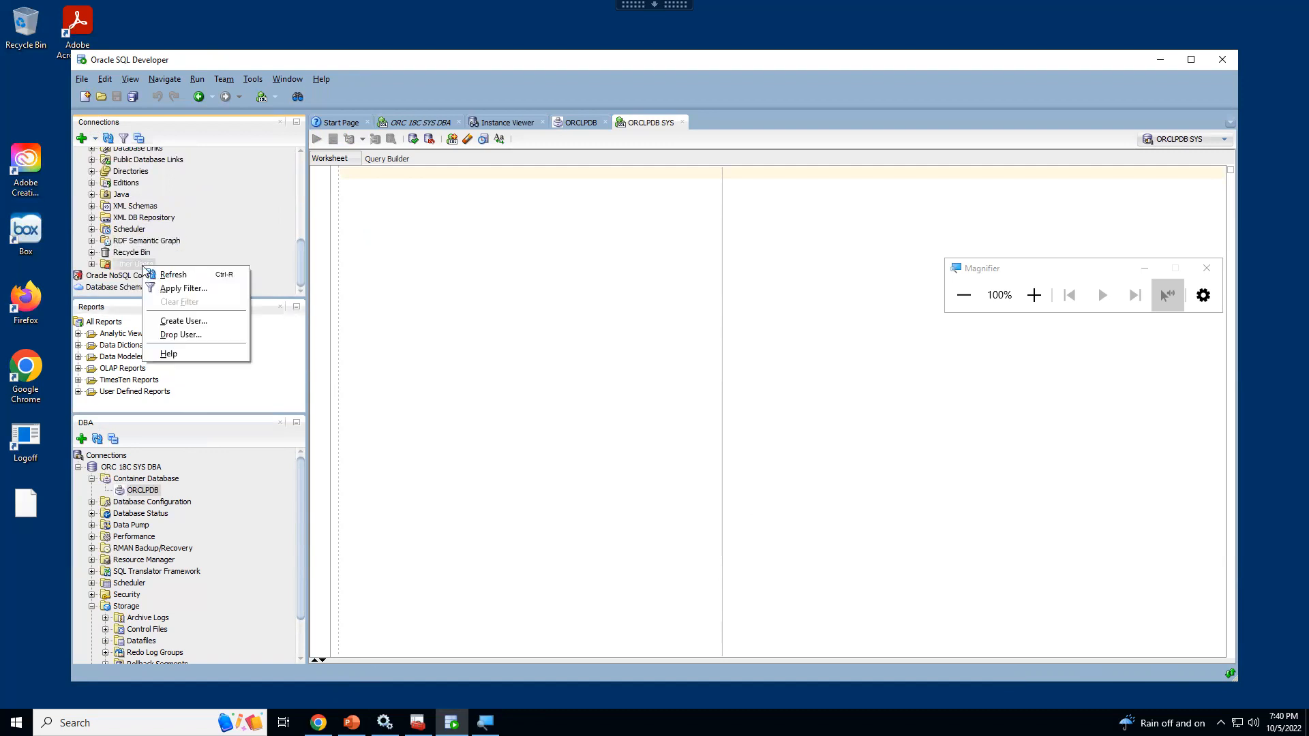
# Start Create User for TWANG and enter its password in both fields
pyautogui.click(189, 324)
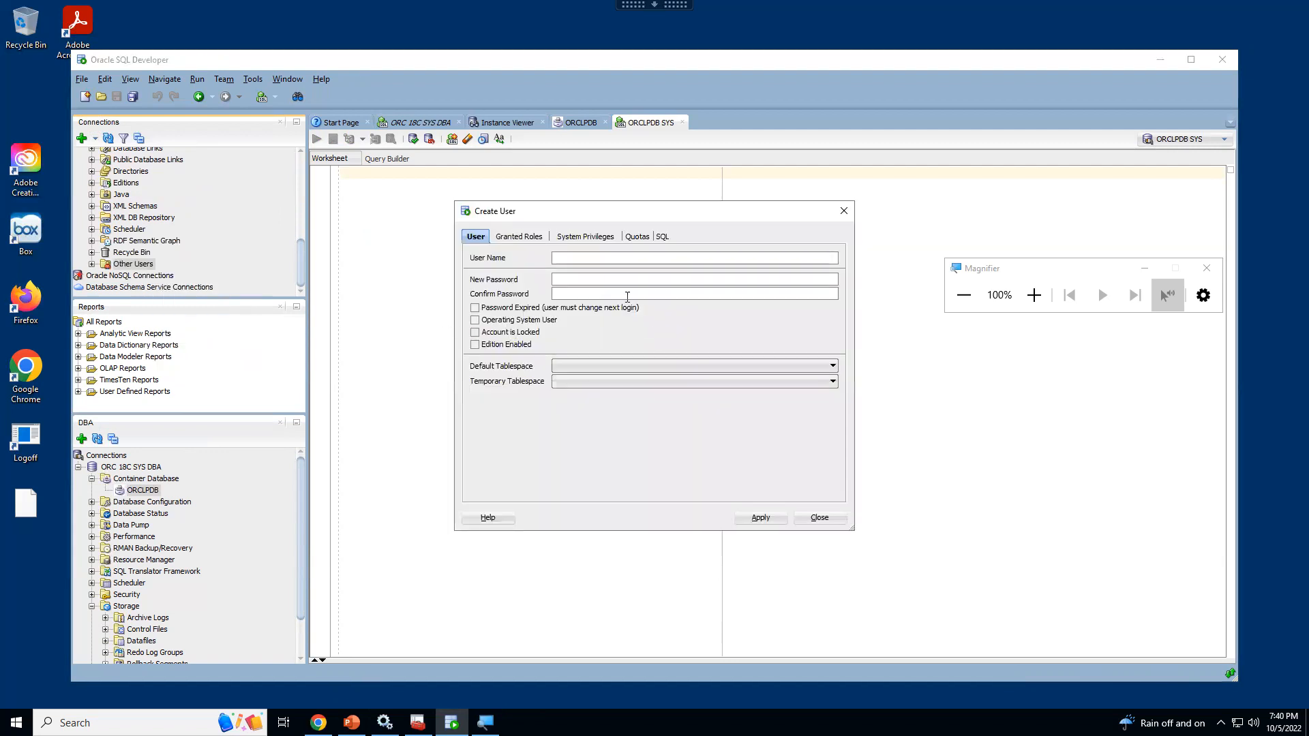
pyautogui.click(604, 259)
pyautogui.write('TWANG')
pyautogui.click(607, 281)
pyautogui.click(615, 293)
pyautogui.write('•••••••')
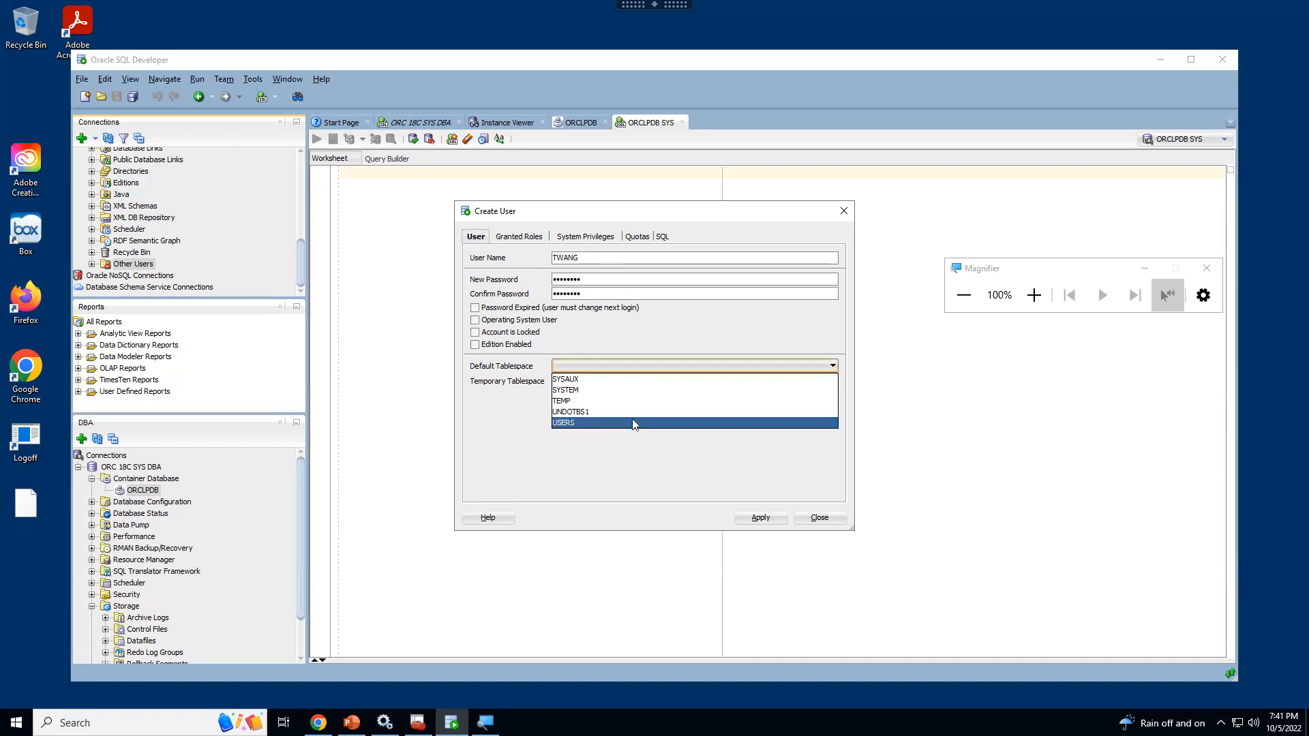
# Set the default tablespace to USERS and the temporary tablespace to TEMP
pyautogui.click(631, 423)
pyautogui.click(626, 383)
pyautogui.click(621, 395)
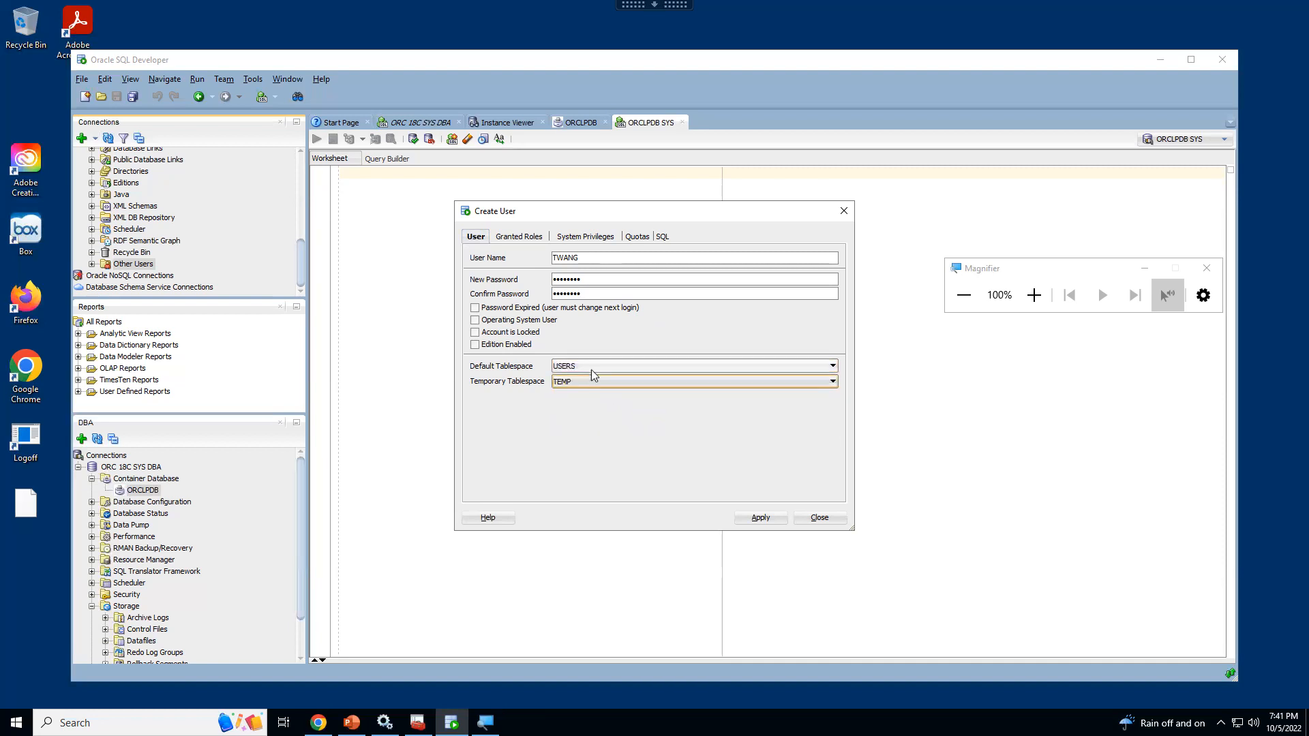
# Grant TWANG the CONNECT and RESOURCE roles and create the user
pyautogui.click(526, 239)
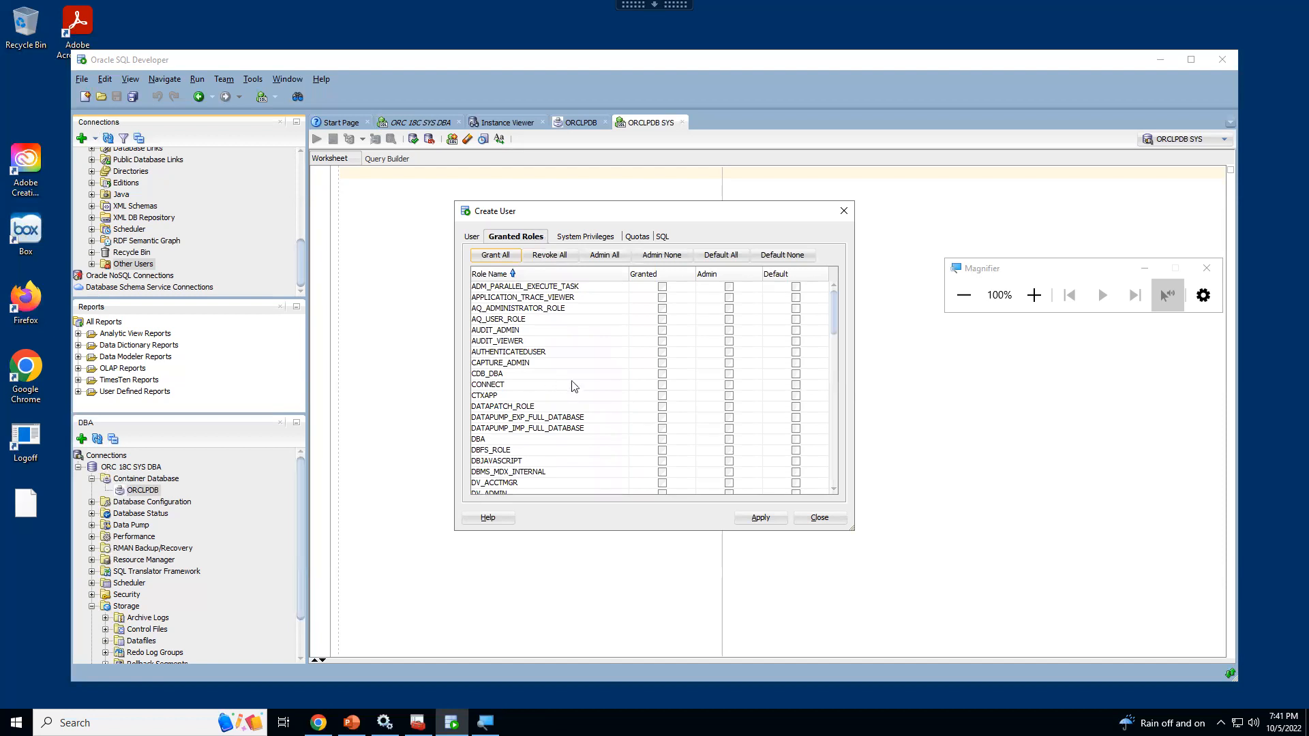
pyautogui.click(662, 385)
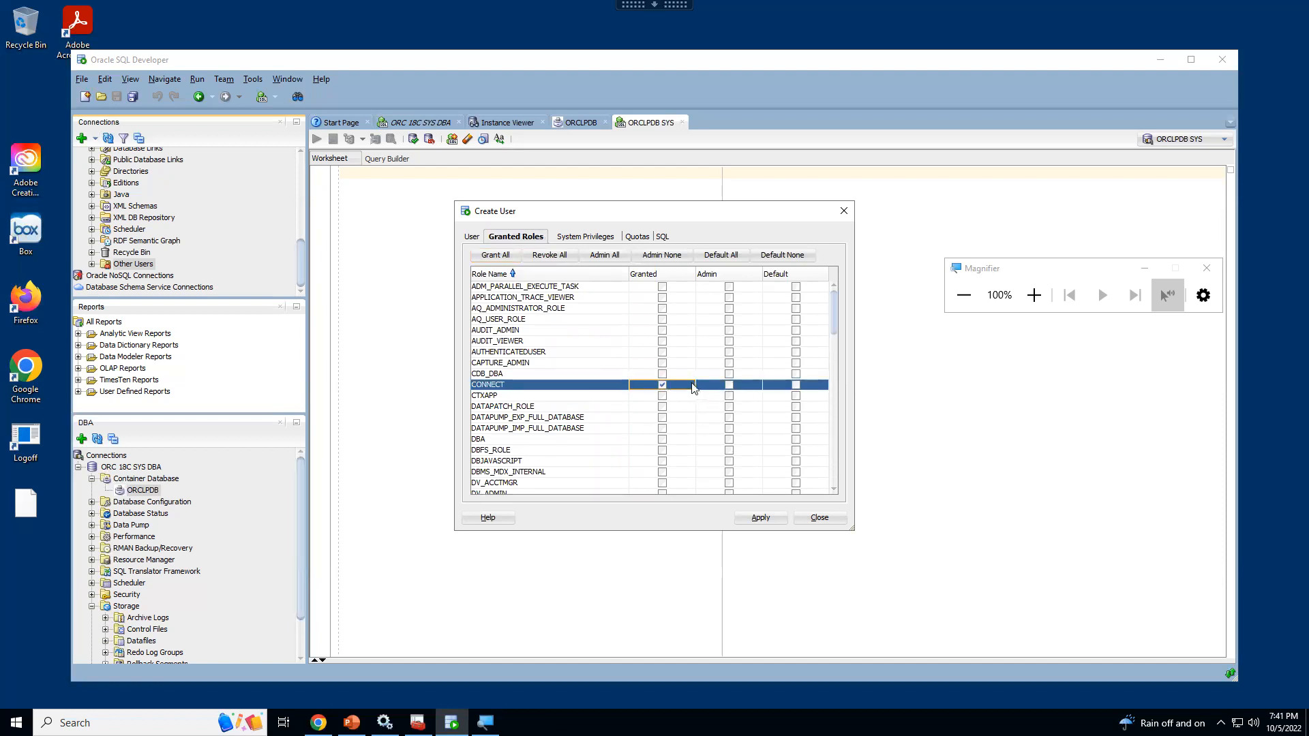
pyautogui.moveTo(838, 332); pyautogui.dragTo(832, 456)
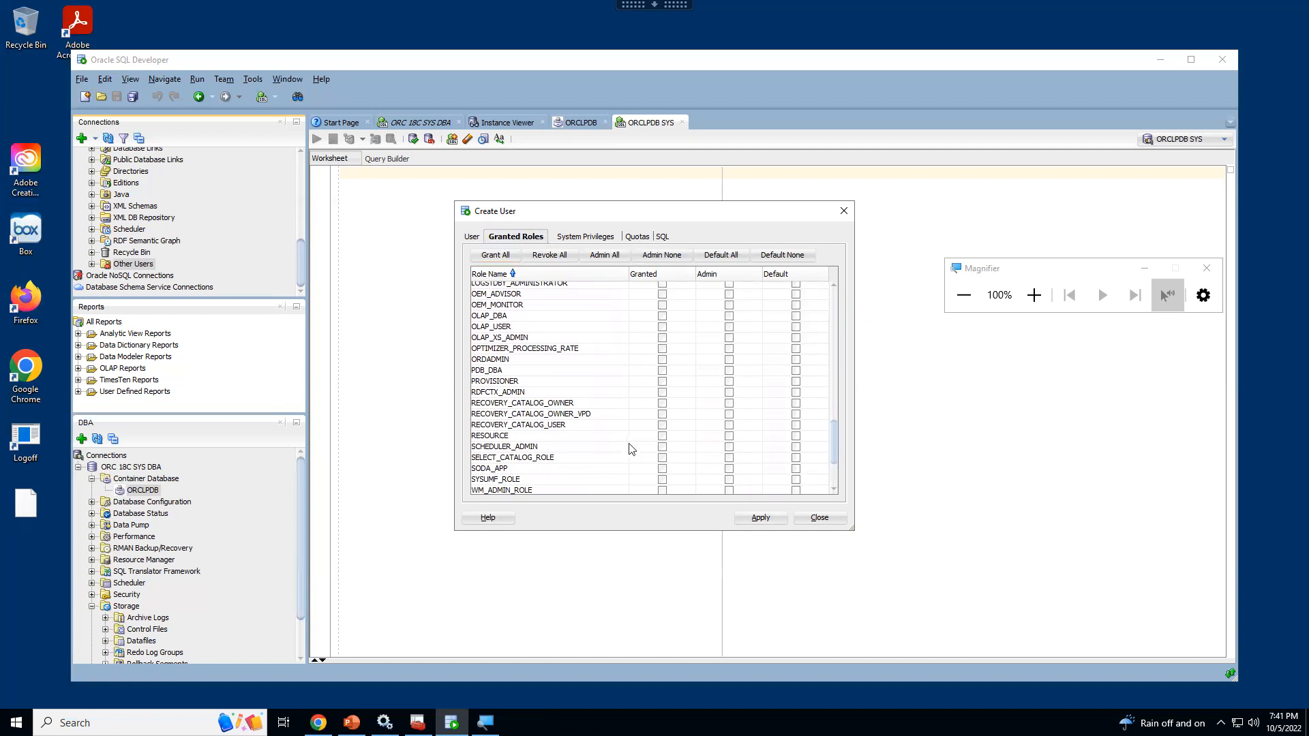
pyautogui.click(661, 437)
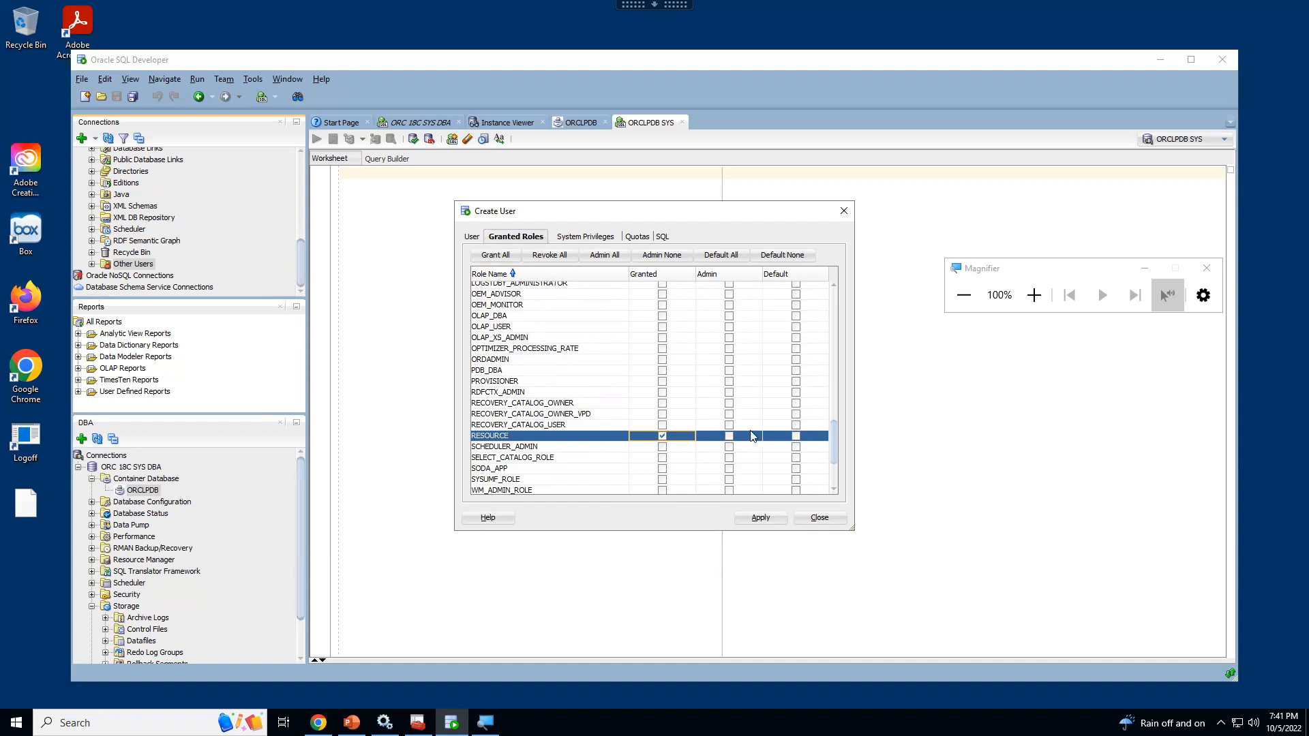
pyautogui.click(760, 522)
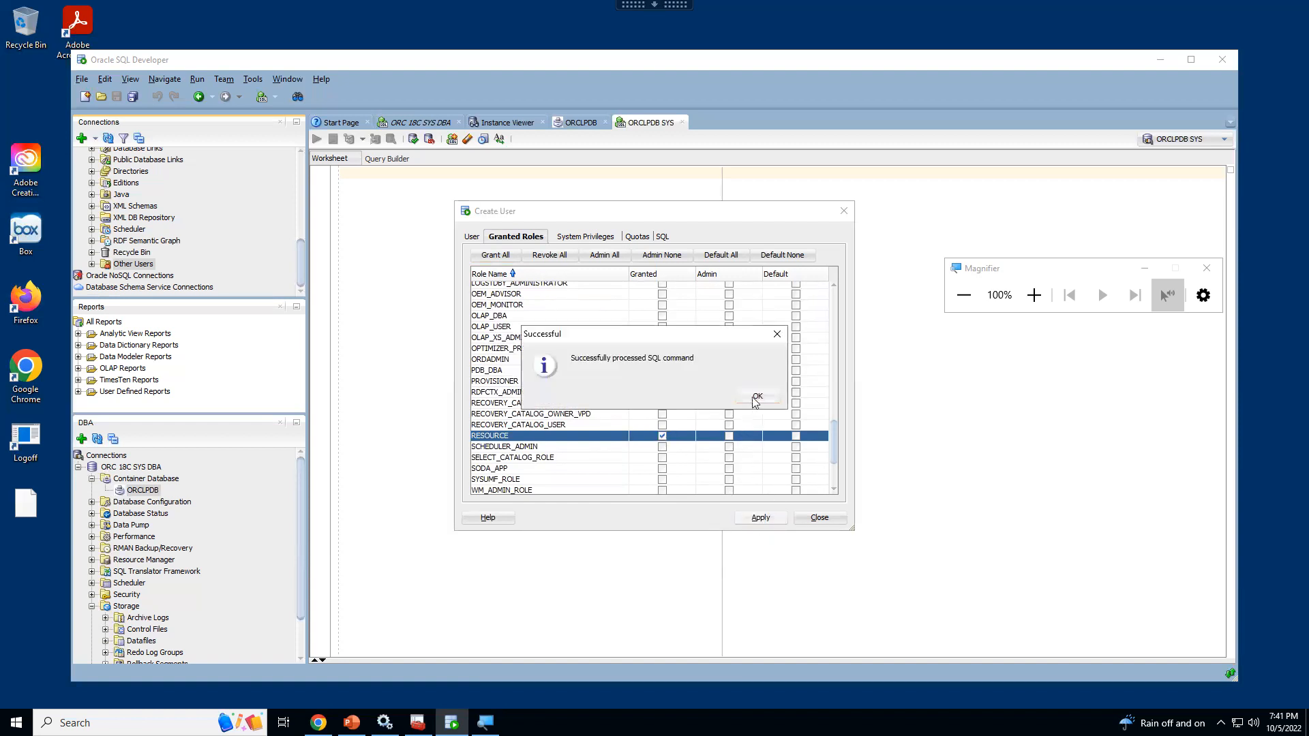
pyautogui.click(756, 397)
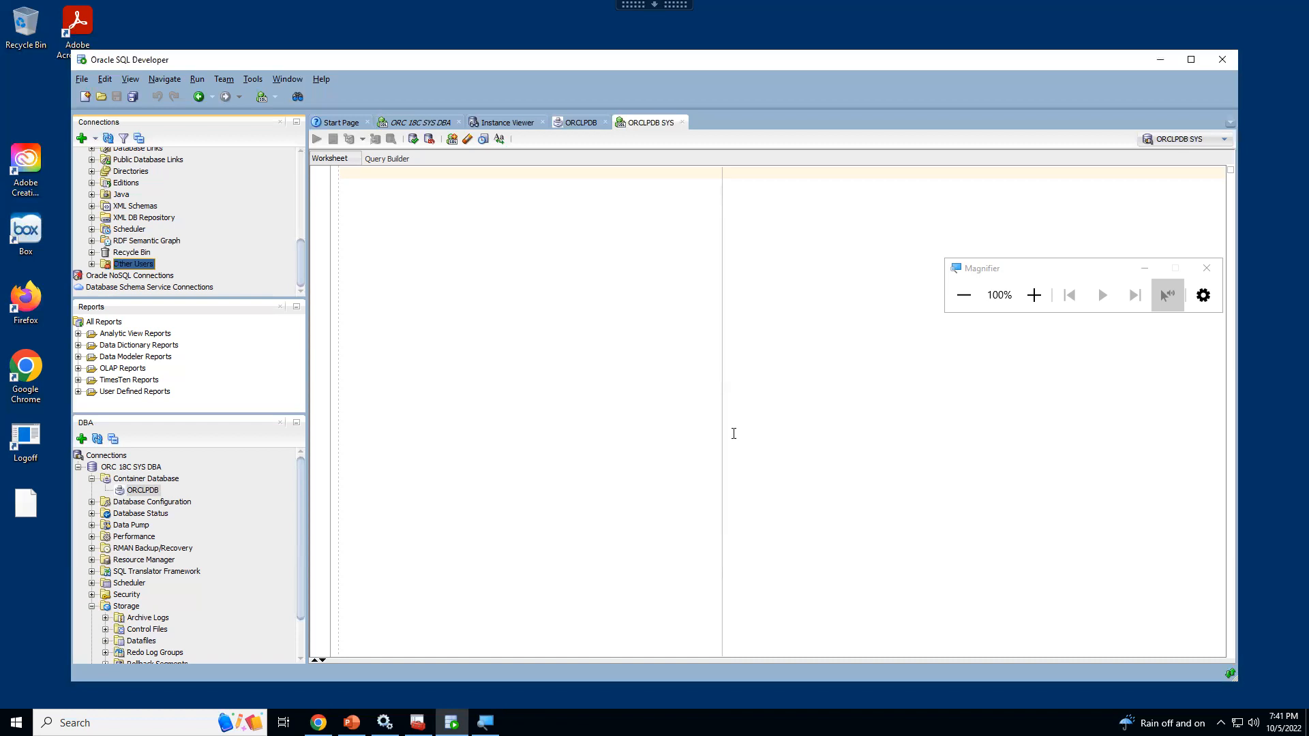
# Expand Other Users and select TWANG in the list
pyautogui.click(93, 265)
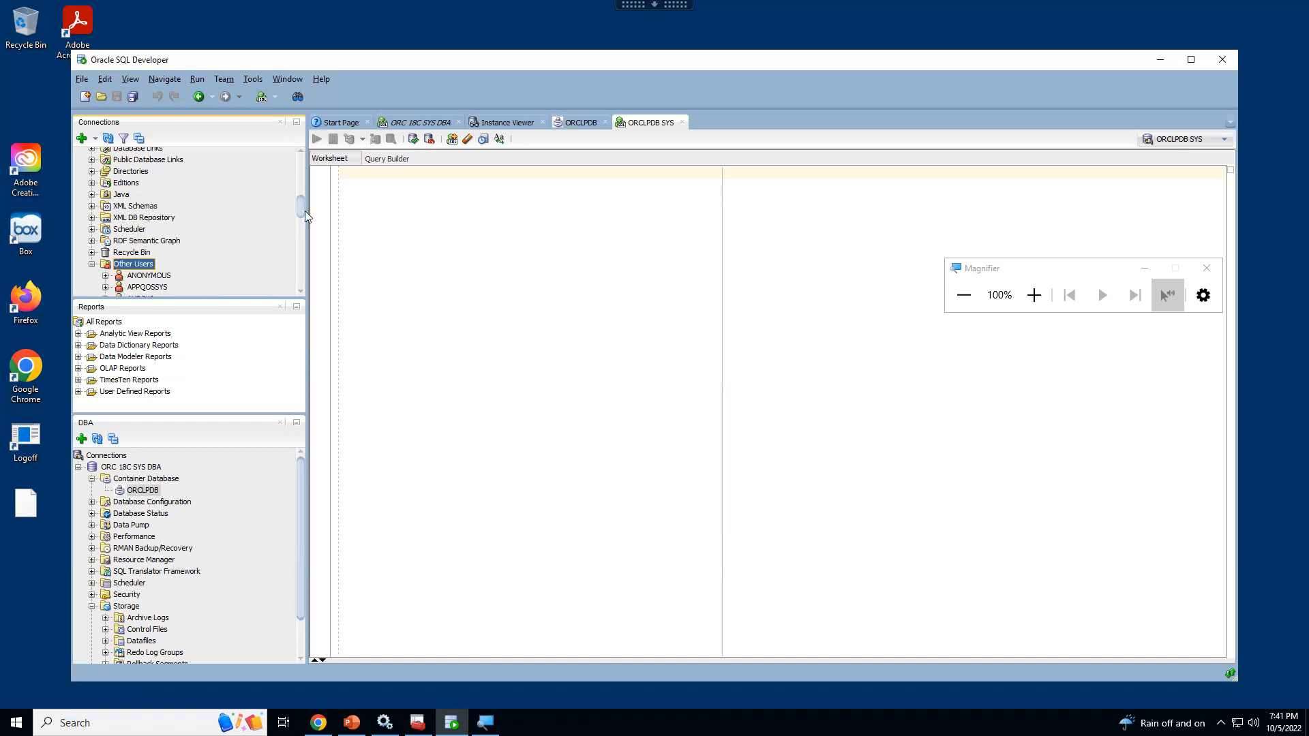
pyautogui.moveTo(300, 209); pyautogui.dragTo(309, 277)
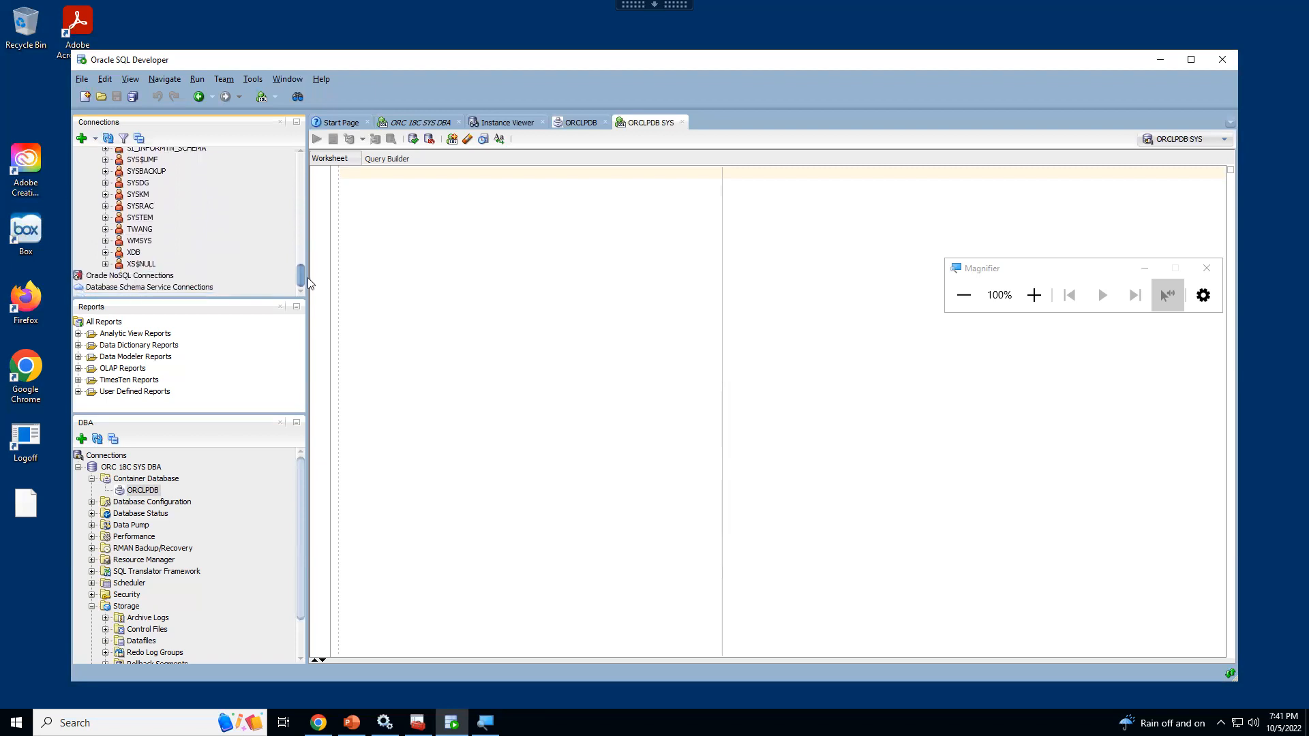
pyautogui.click(141, 231)
# In PowerPoint, advance the tutorial from slide 47 to slide 52
pyautogui.click(351, 722)
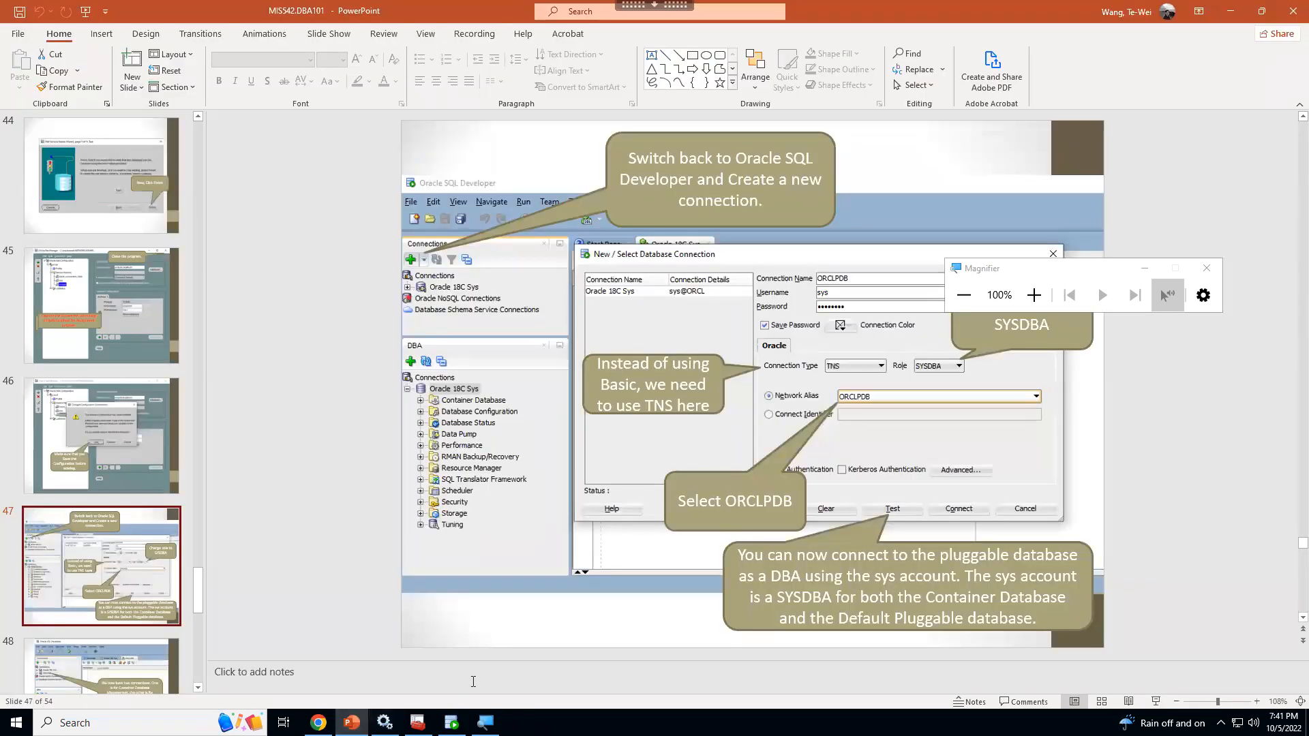
pyautogui.press('Down')
pyautogui.press('Down')
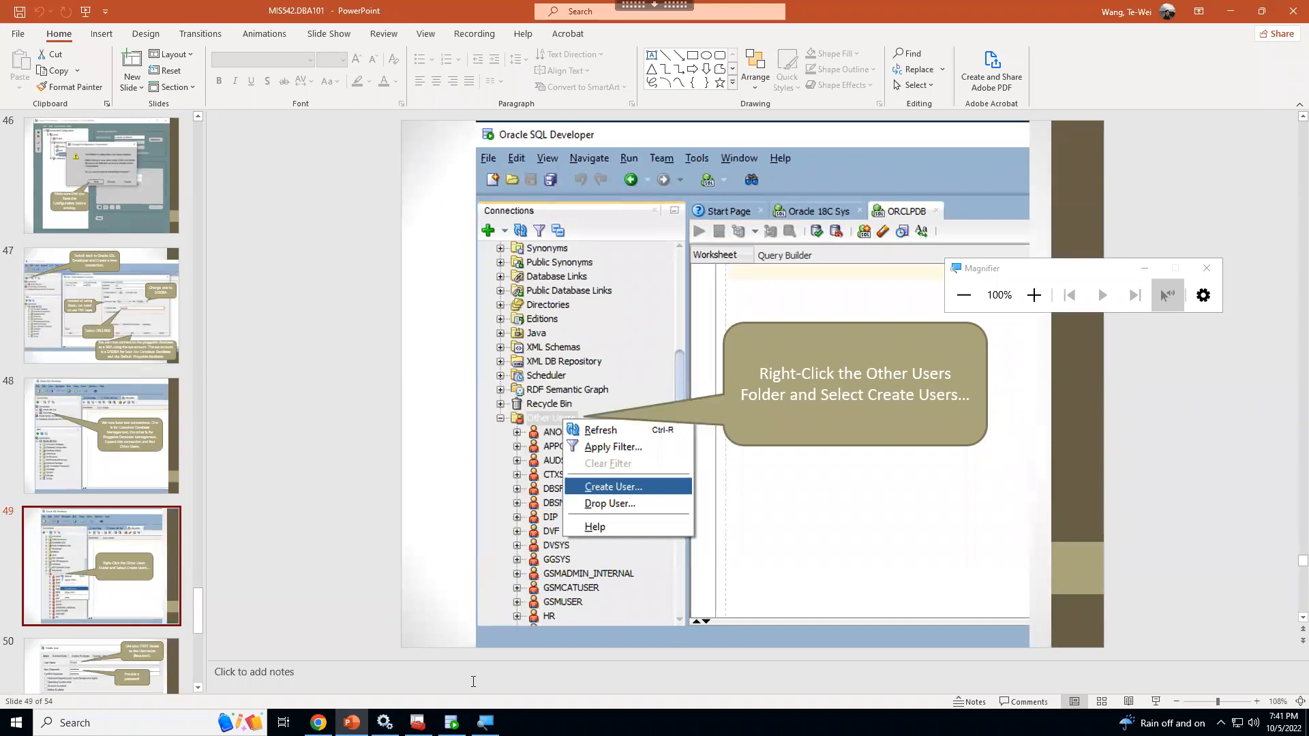
pyautogui.press('Down')
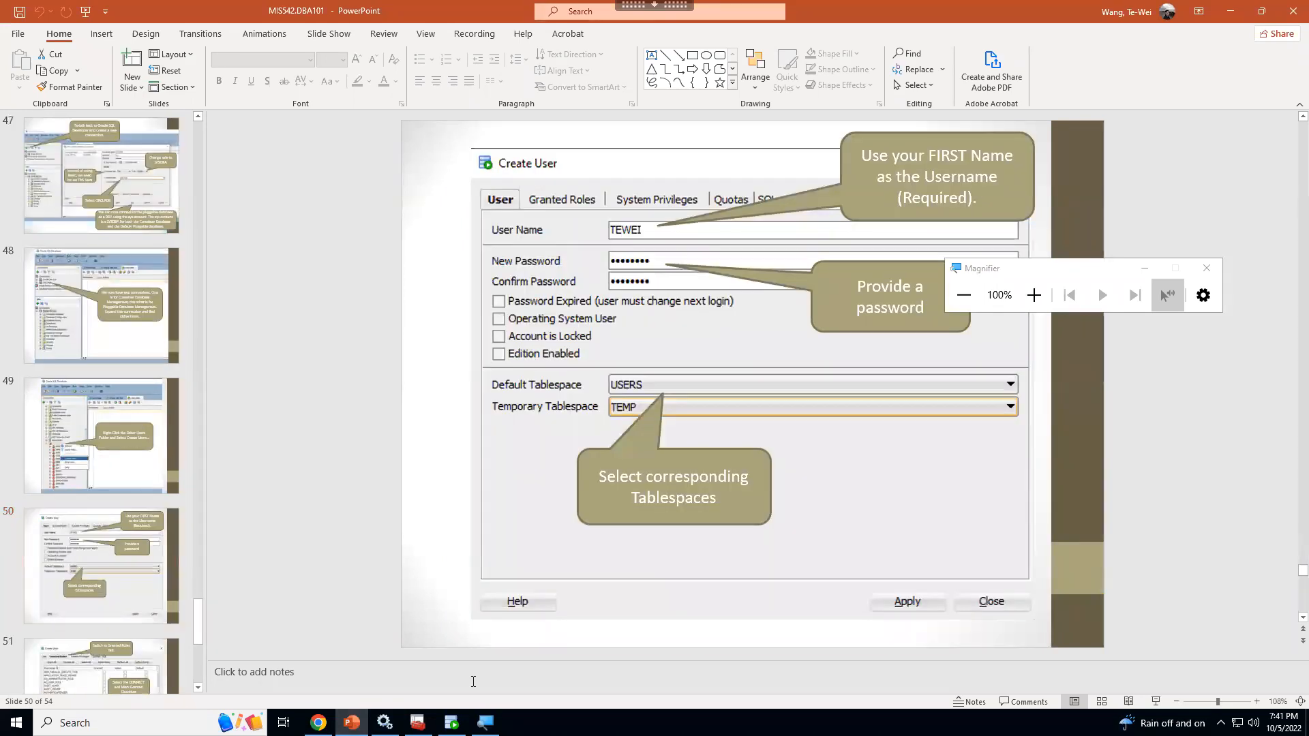
pyautogui.press('Down')
pyautogui.press('Down')
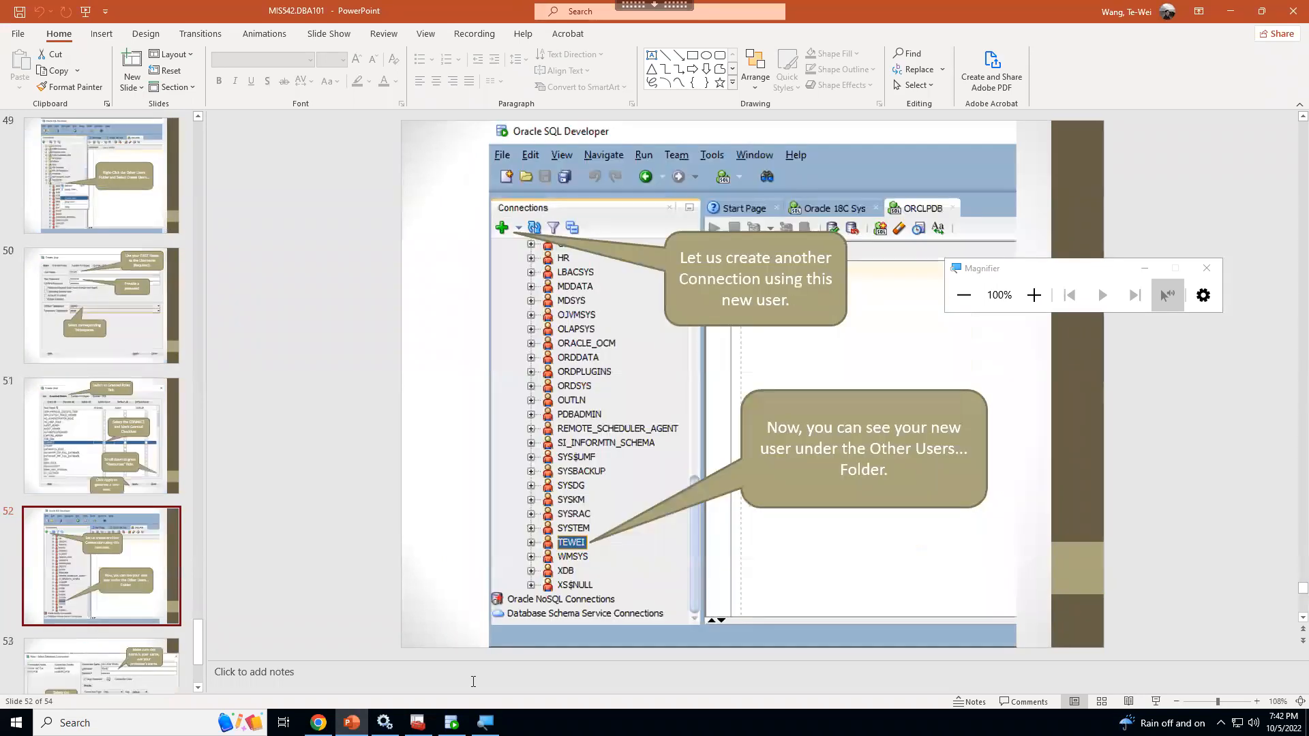
pyautogui.press('Down')
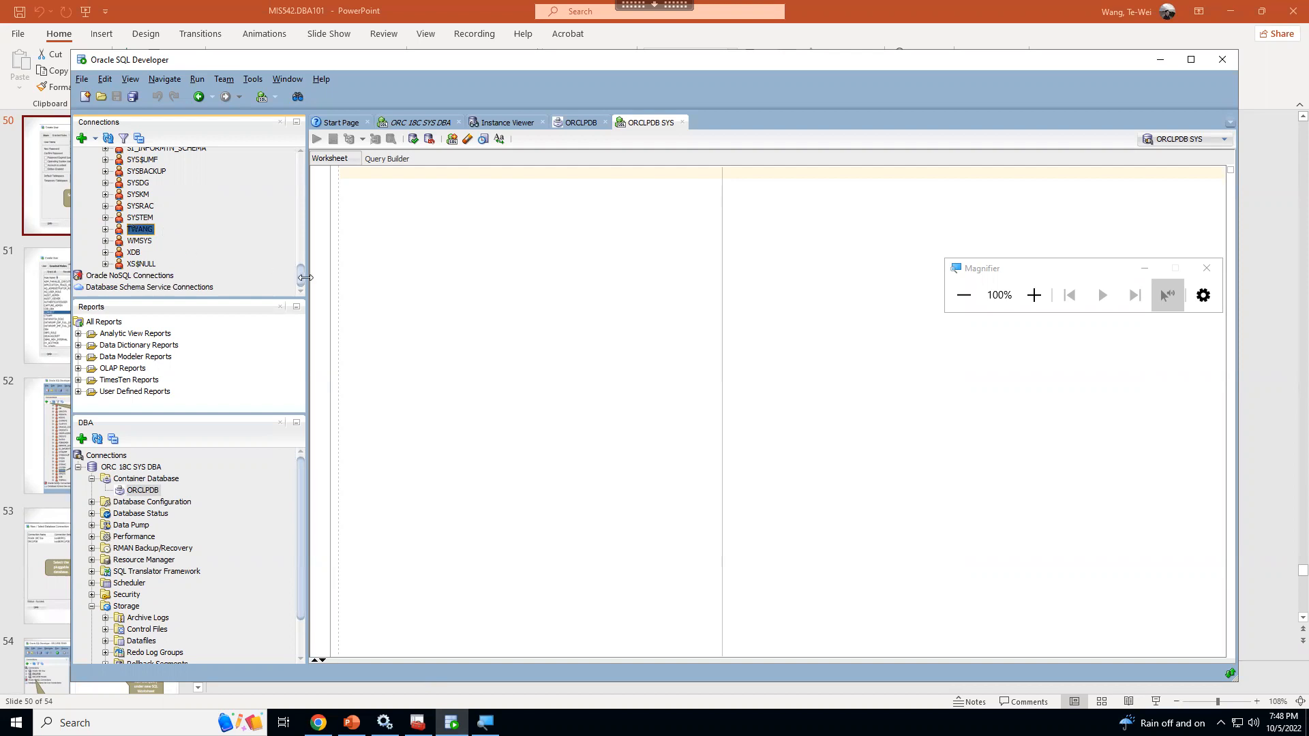
# Collapse Other Users and ORCLPDB SYS, then start a new database connection
pyautogui.moveTo(302, 285); pyautogui.dragTo(283, 219)
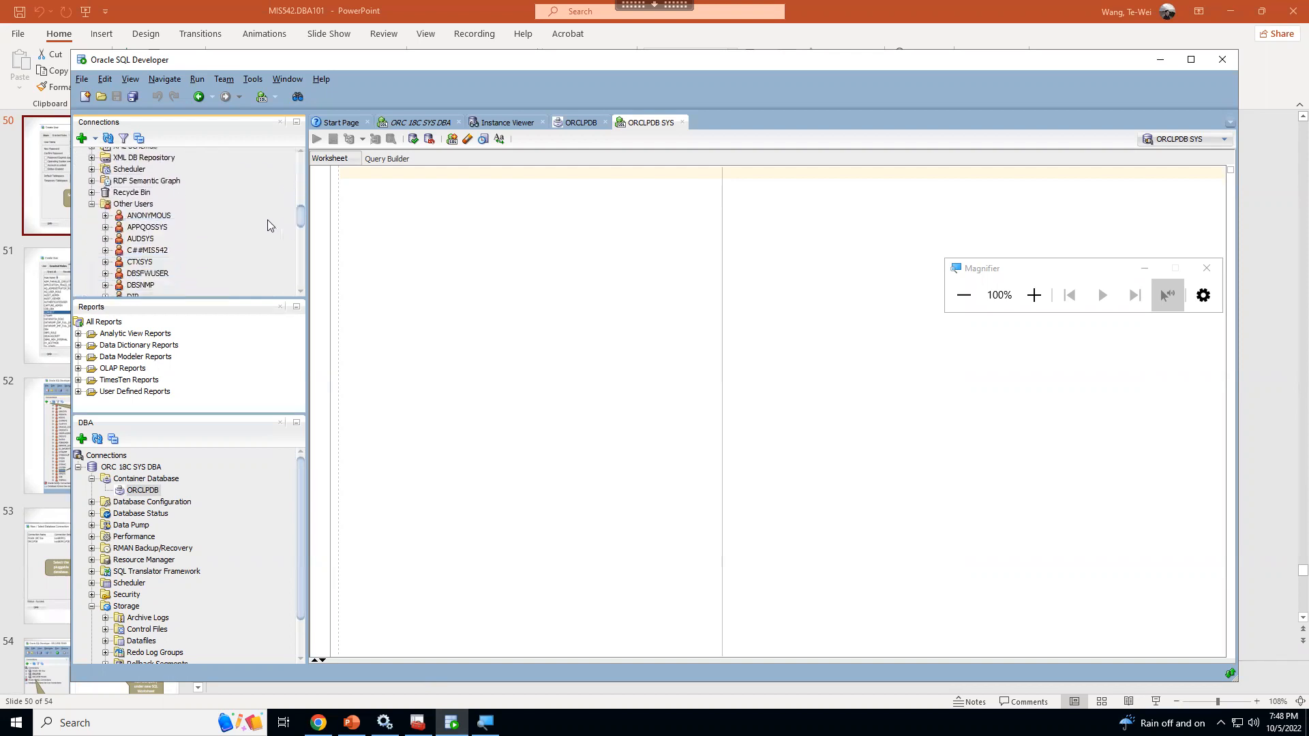
pyautogui.click(92, 204)
pyautogui.moveTo(301, 266); pyautogui.dragTo(303, 166)
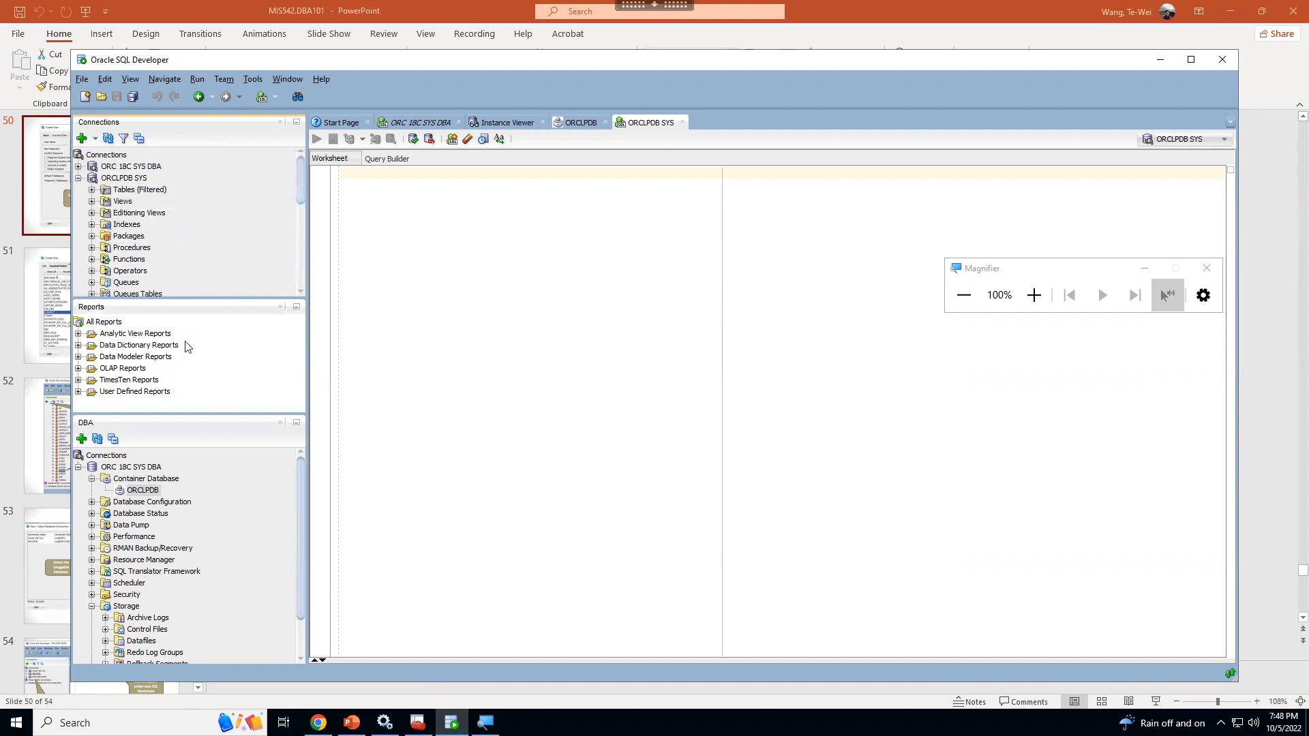
pyautogui.click(79, 178)
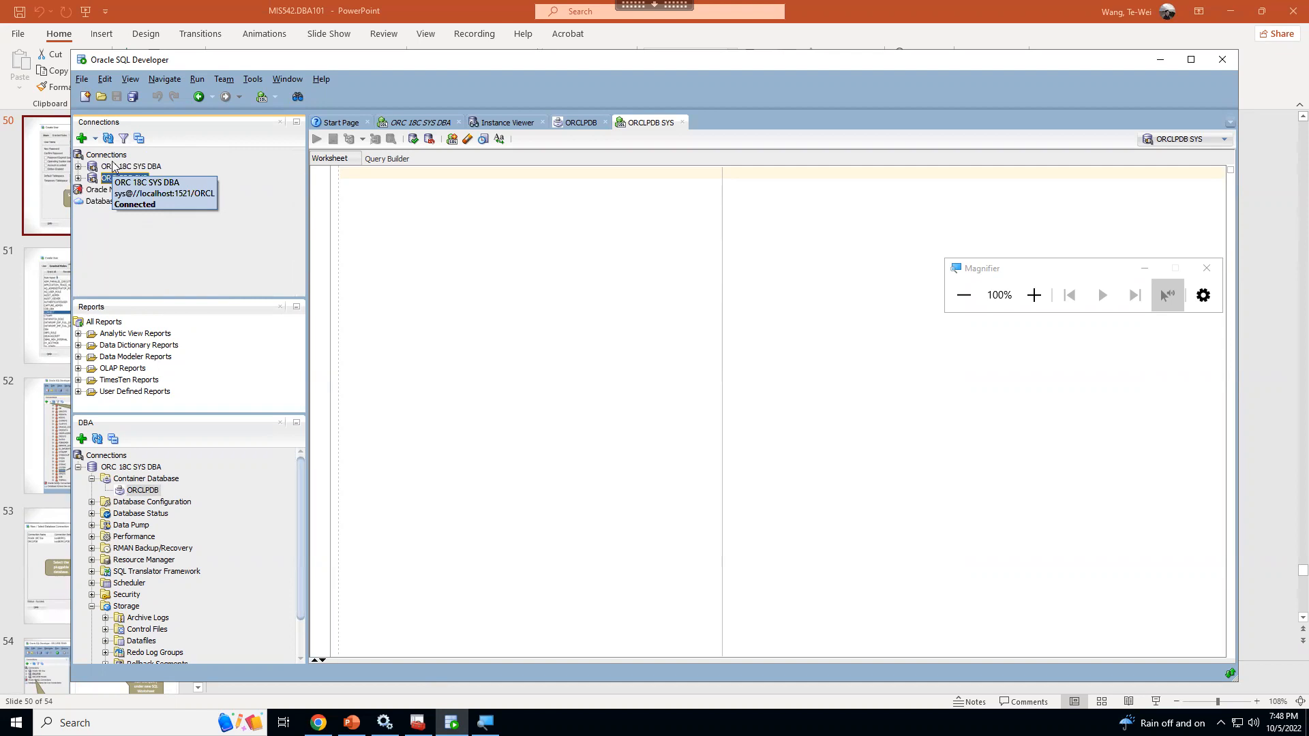
pyautogui.click(81, 139)
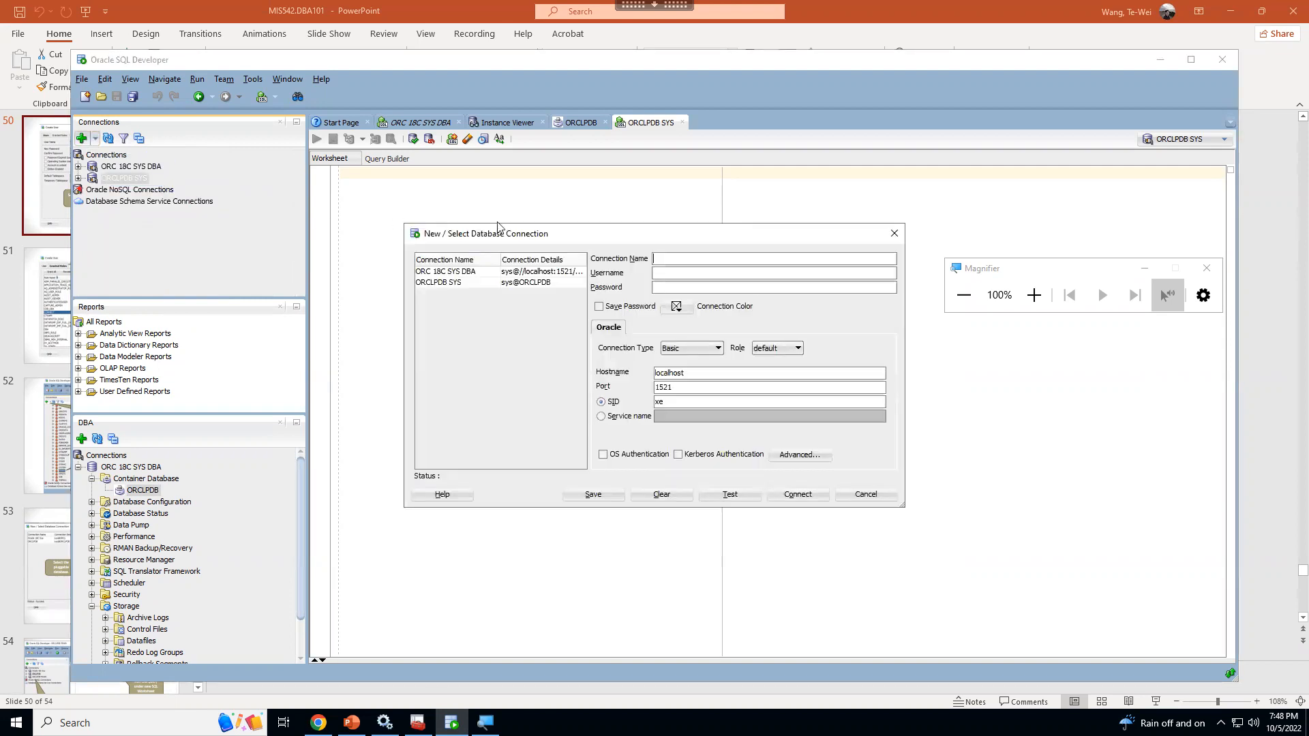
# Name the connection TWANG ORCLPDB with username twang and connection type TNS
pyautogui.write('TWANG ORCLPDB')
pyautogui.click(676, 272)
pyautogui.write('twang')
pyautogui.click(702, 347)
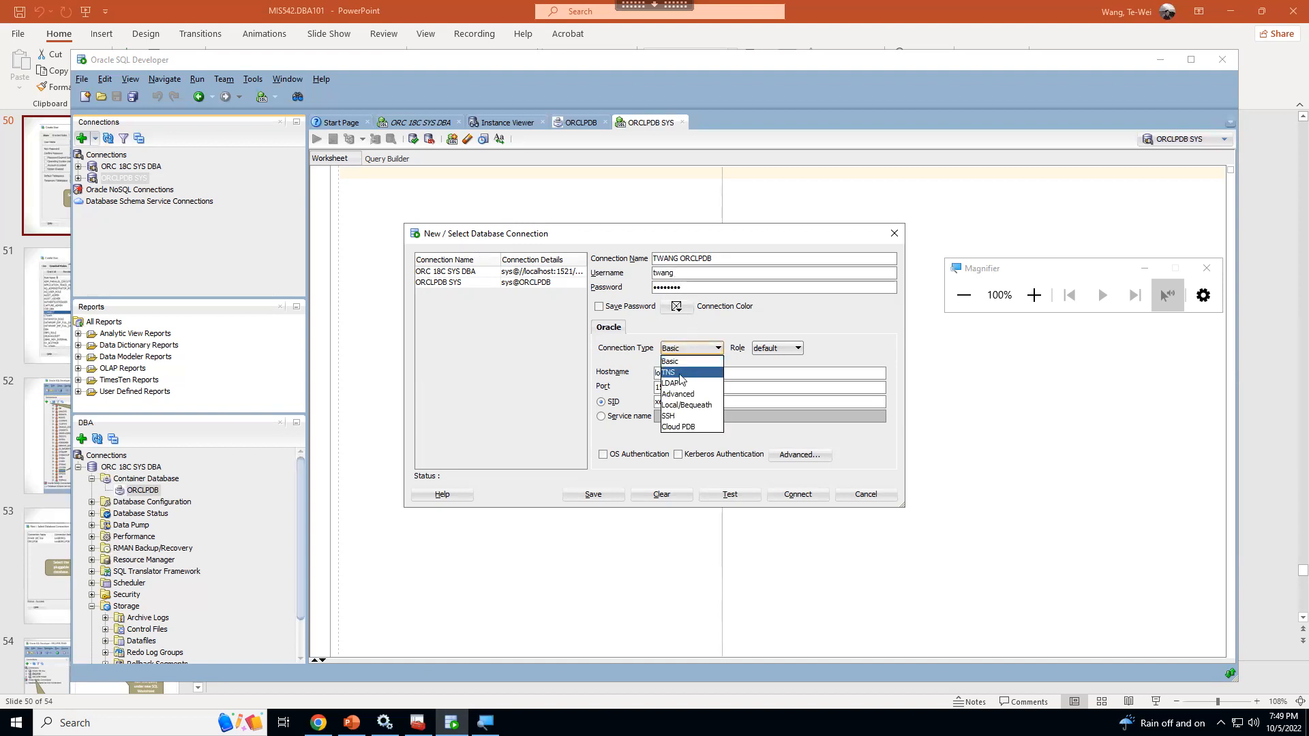
pyautogui.click(680, 373)
# Choose network alias ORCLPDB, test the connection, and connect
pyautogui.click(789, 349)
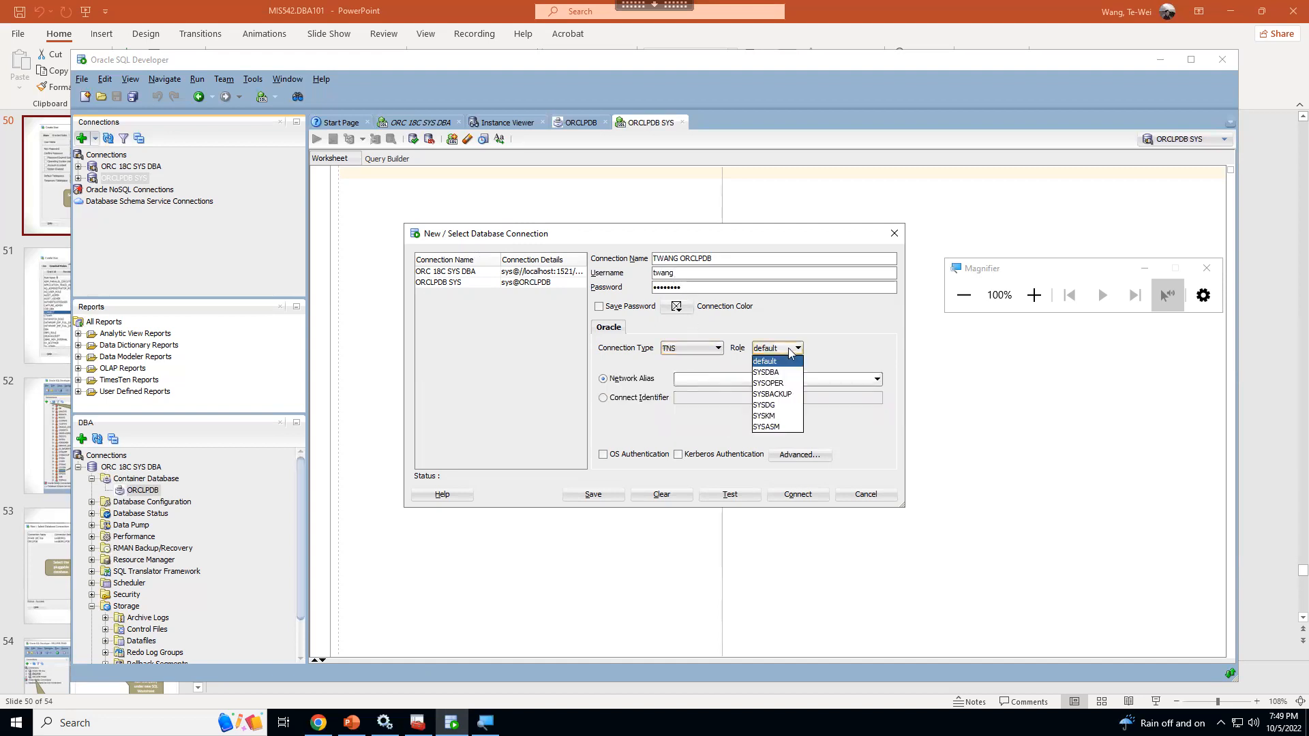
pyautogui.click(815, 333)
pyautogui.click(785, 379)
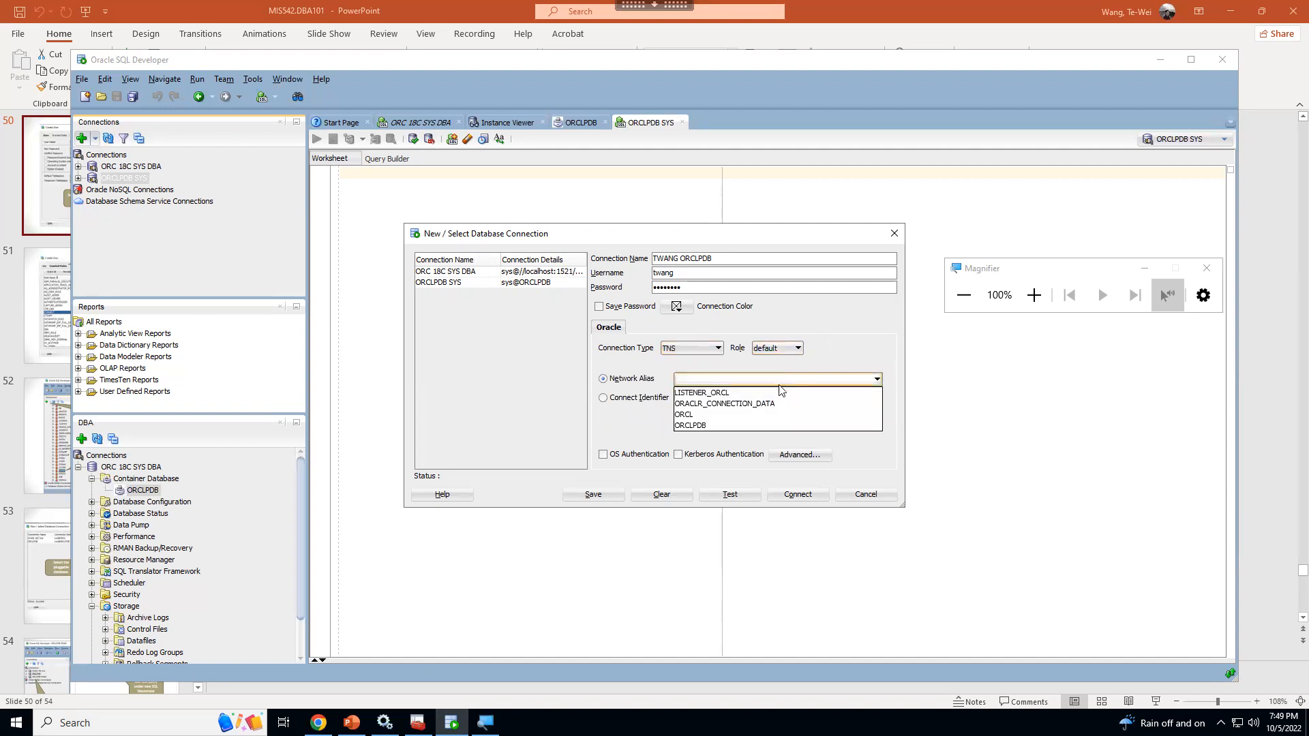
pyautogui.click(771, 437)
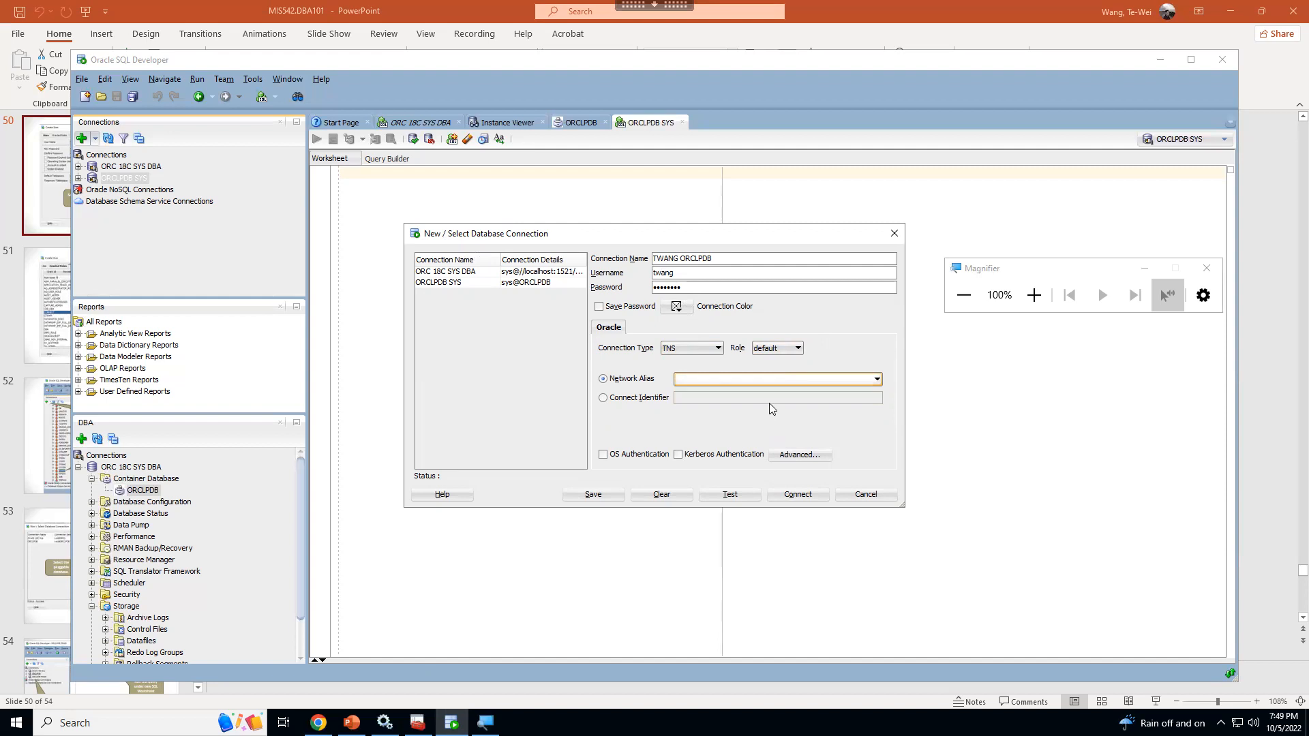
pyautogui.click(777, 380)
pyautogui.click(762, 427)
pyautogui.click(730, 495)
pyautogui.click(798, 495)
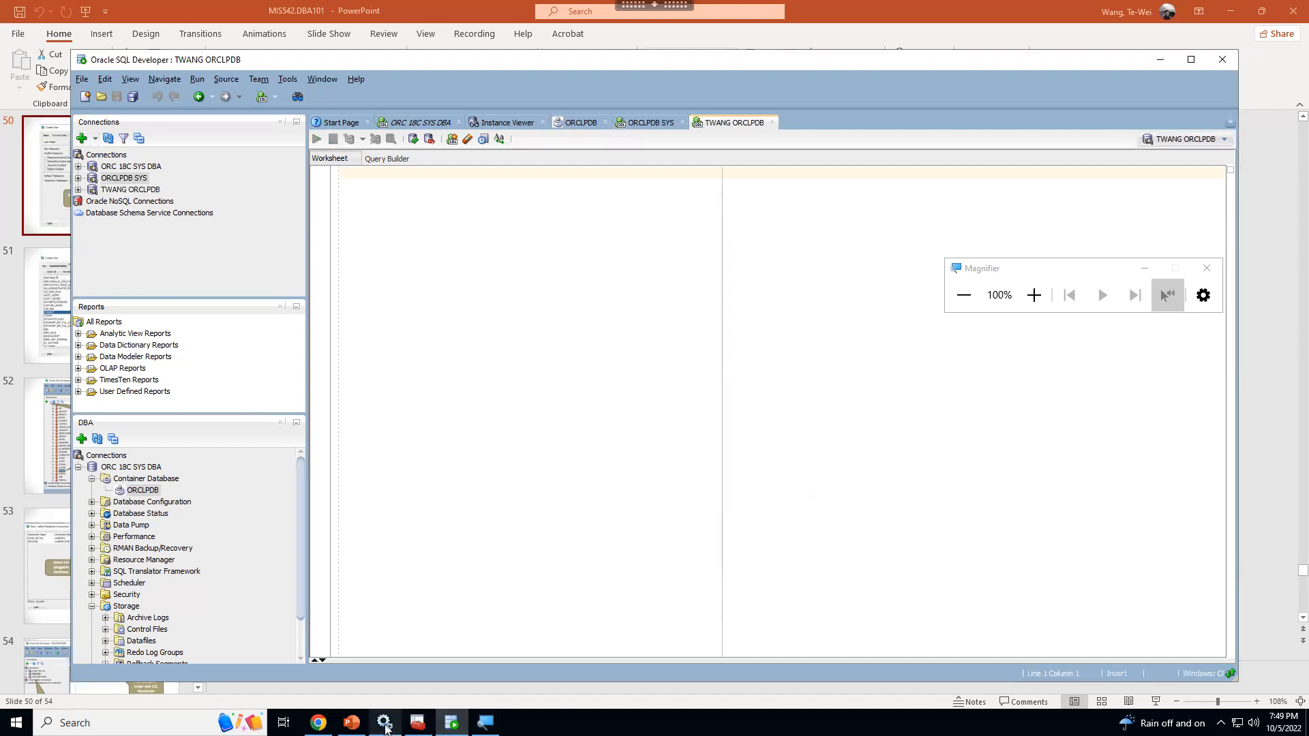
# Advance the tutorial deck to slide 54, then return to SQL Developer
pyautogui.click(363, 726)
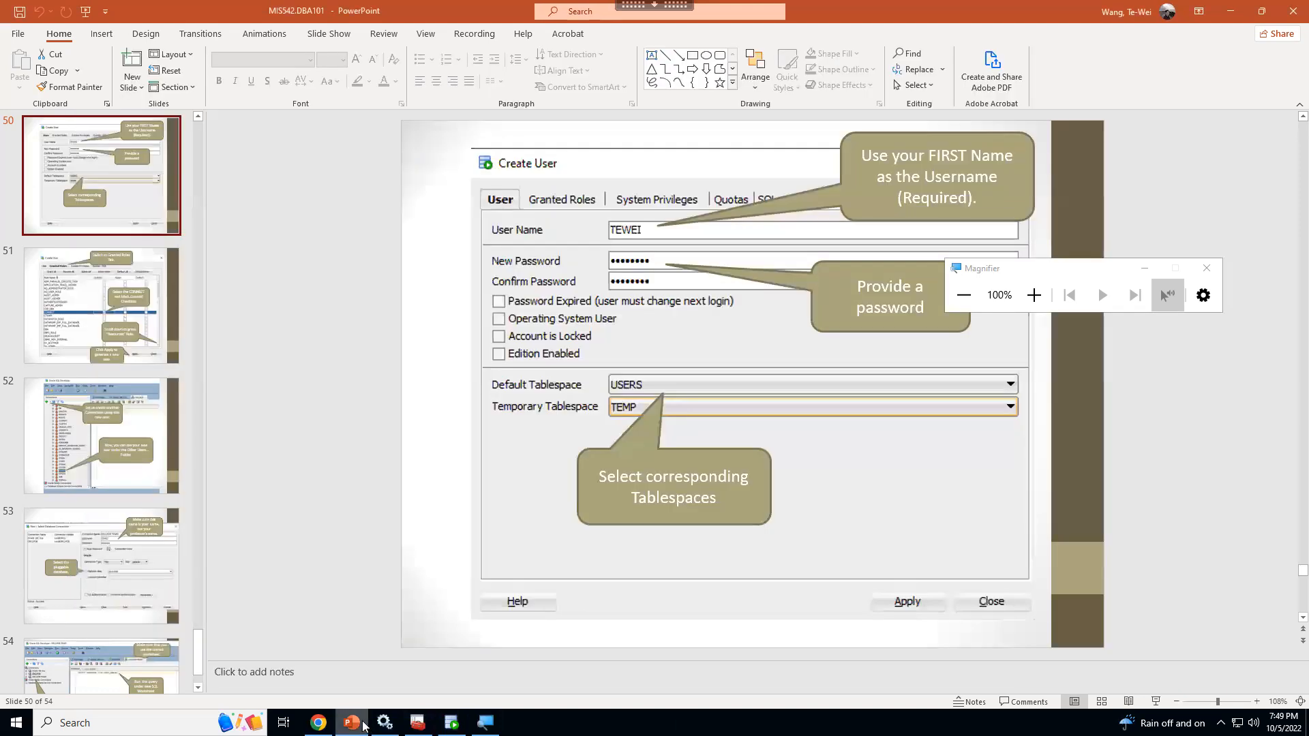
pyautogui.press('pagedown')
pyautogui.press('pagedown')
pyautogui.press('pagedown')
pyautogui.press('pagedown')
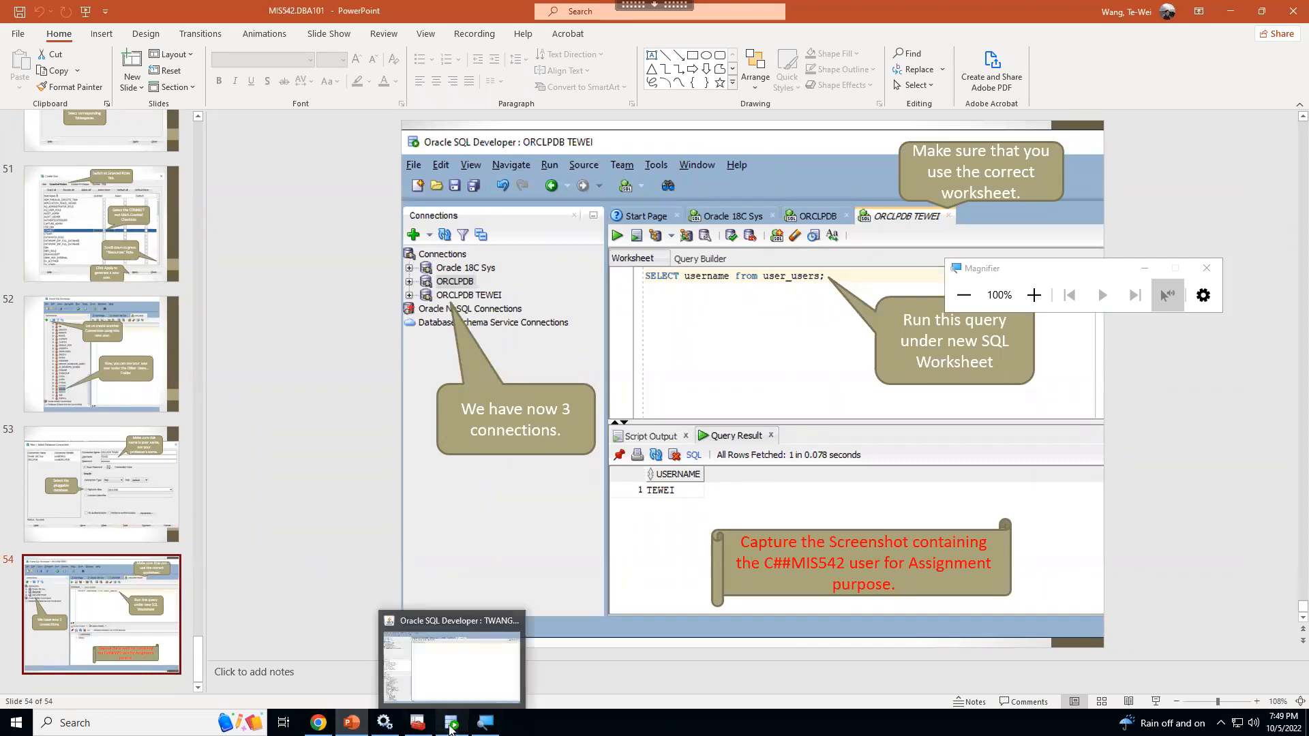
pyautogui.click(452, 724)
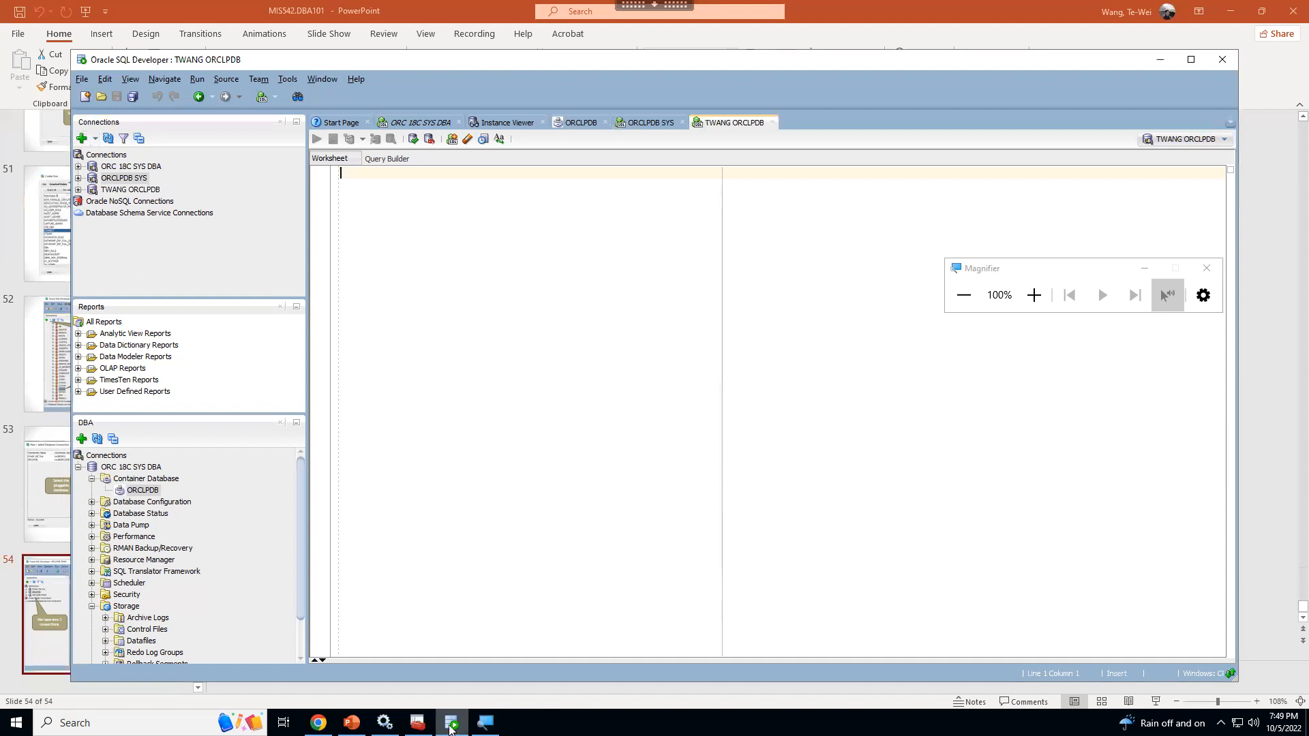
# Enter 'SELECT usernam from user_users;' in the TWANG ORCLPDB worksheet and run it
pyautogui.click(116, 190)
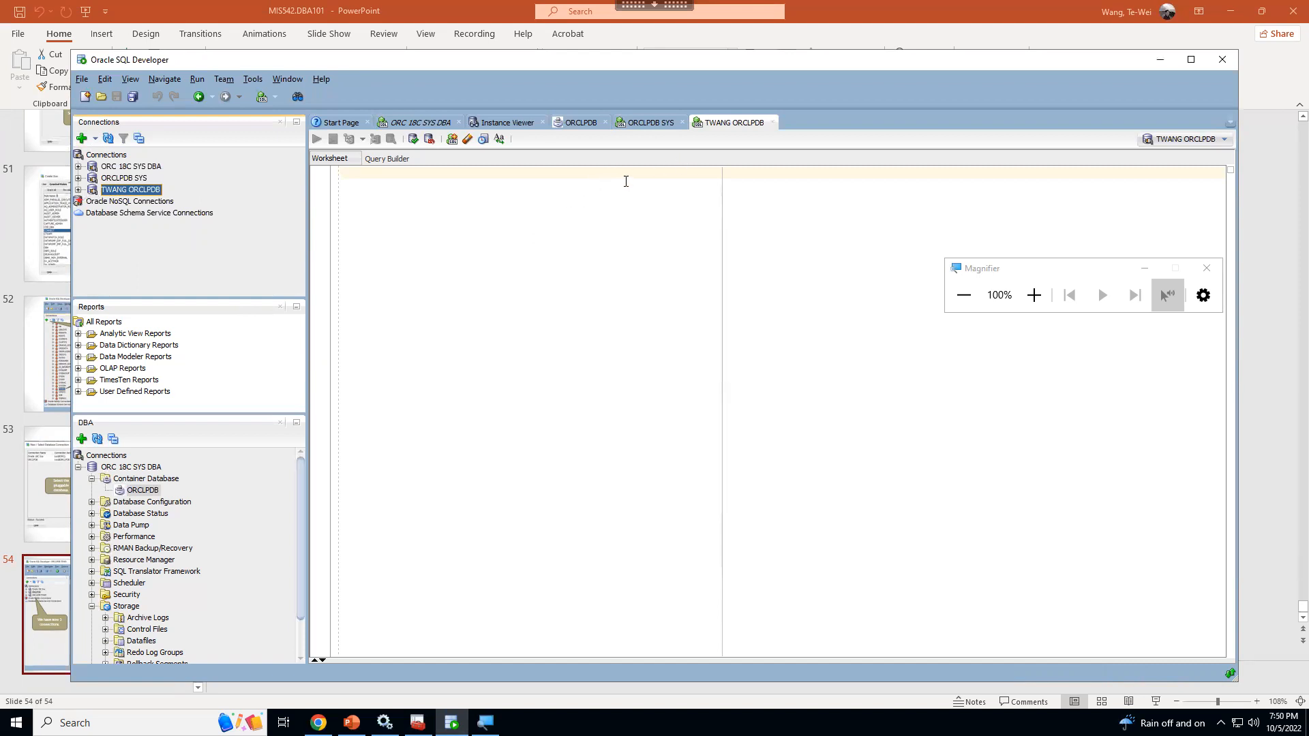
pyautogui.click(738, 122)
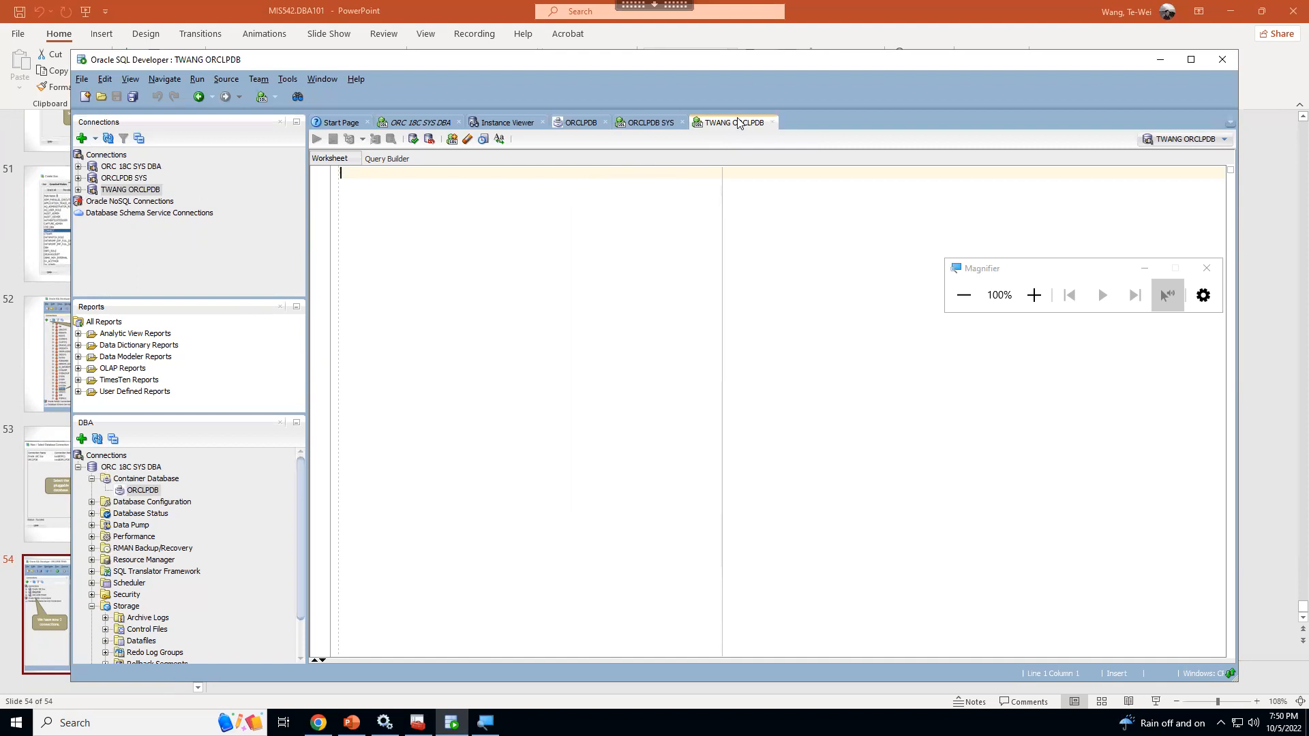
pyautogui.write('SELECT usernam from')
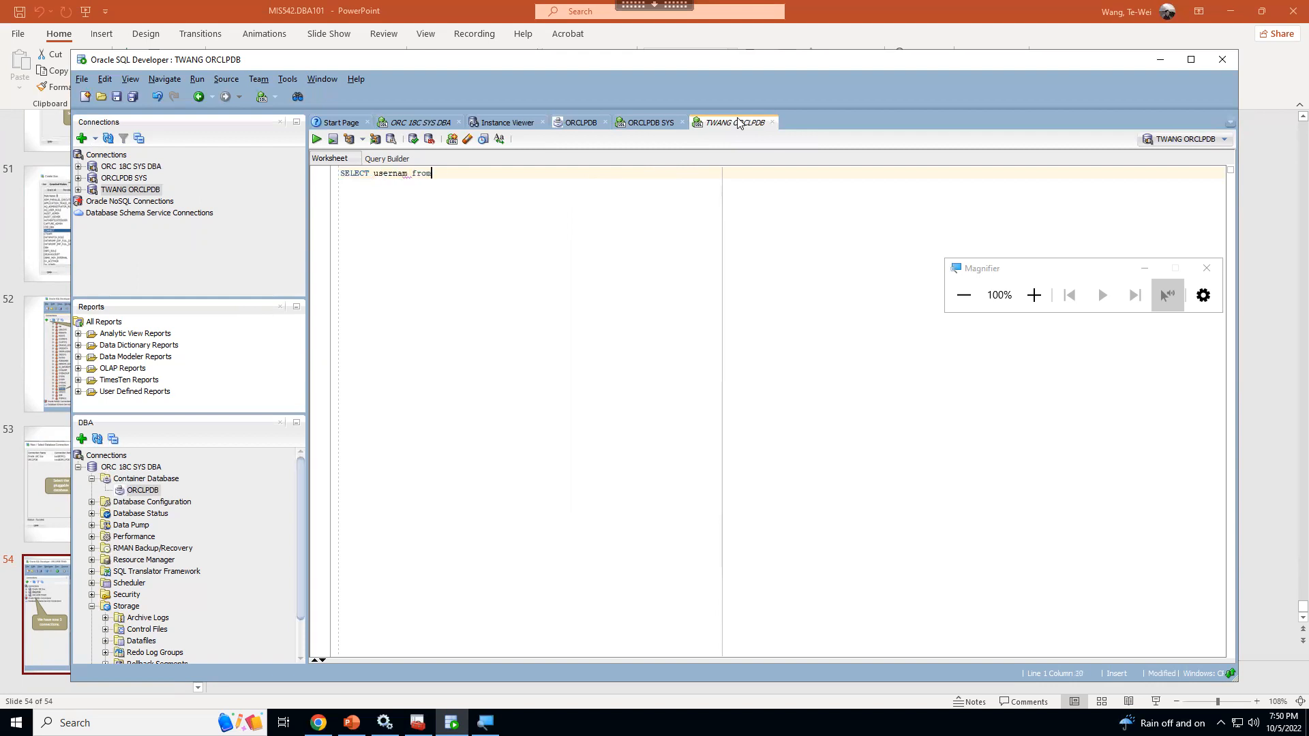
pyautogui.write(' user_users;')
pyautogui.click(1034, 295)
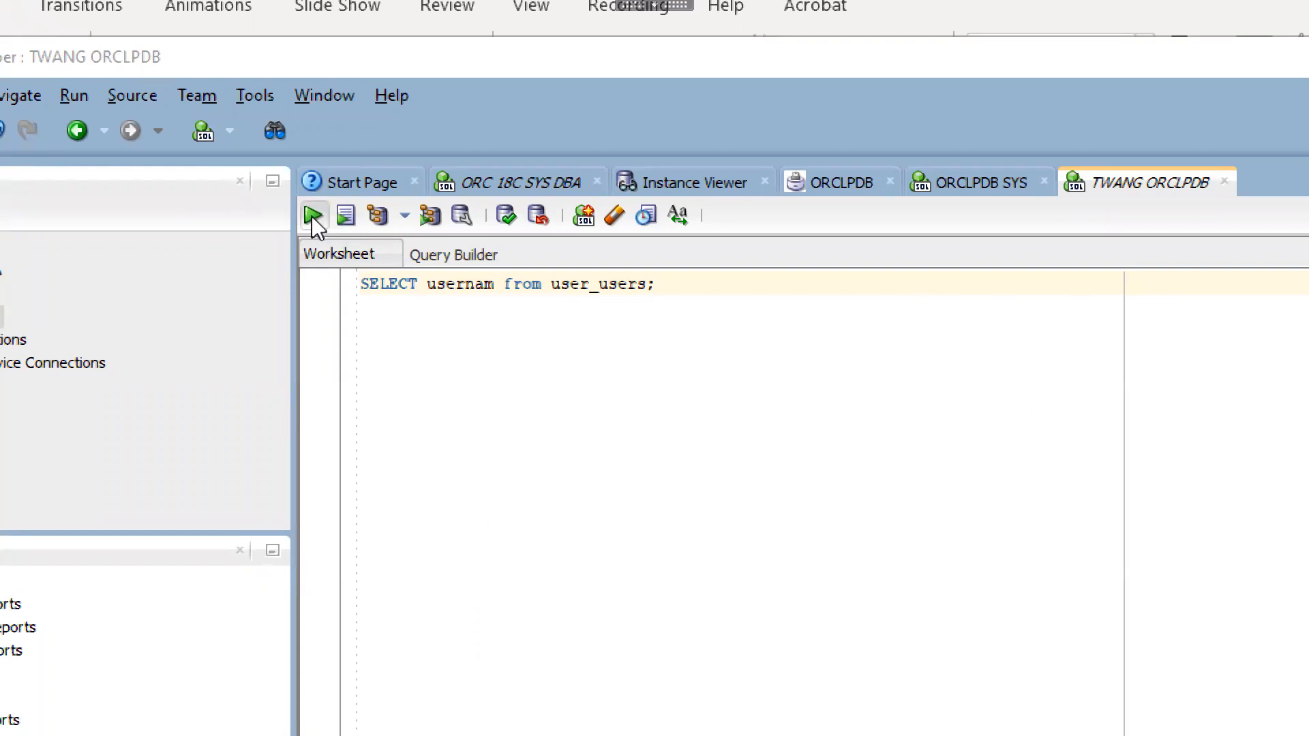
pyautogui.click(312, 216)
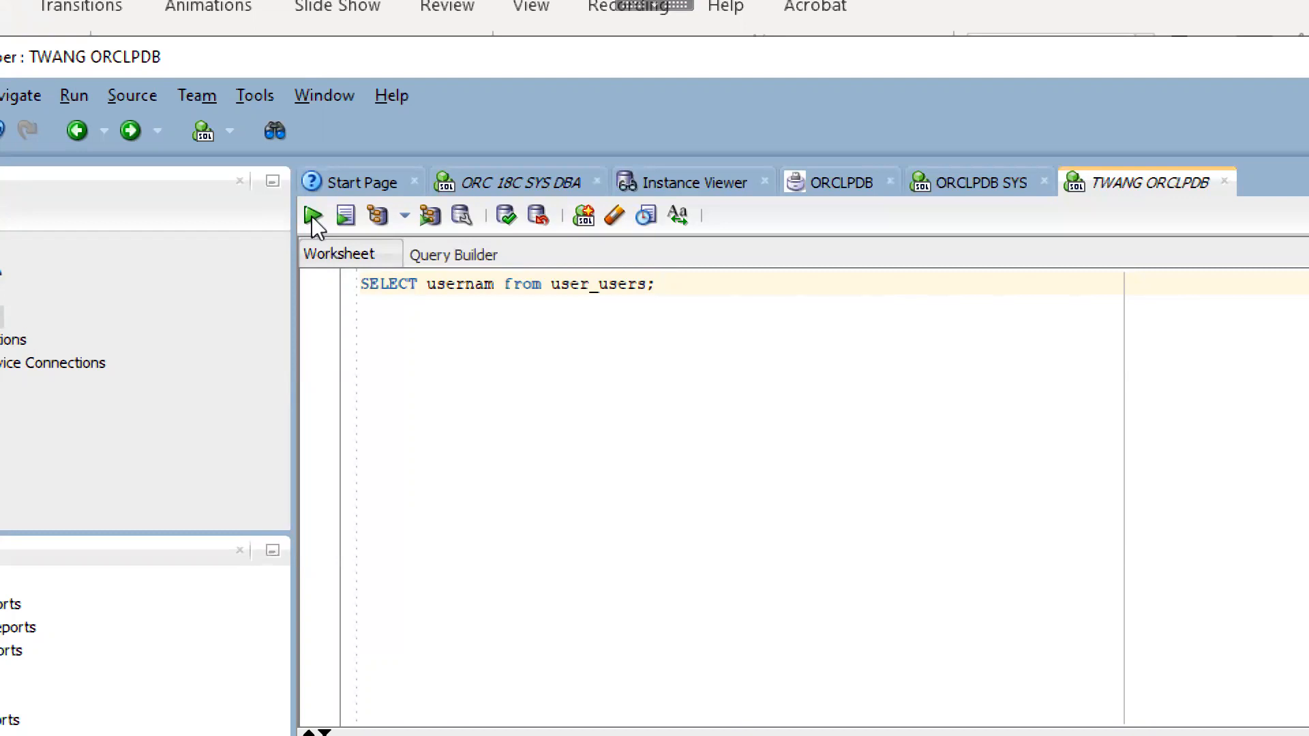
# Correct 'usernam' to 'username' and rerun so Query Result shows USERNAME TWANG
pyautogui.click(492, 282)
pyautogui.write('e')
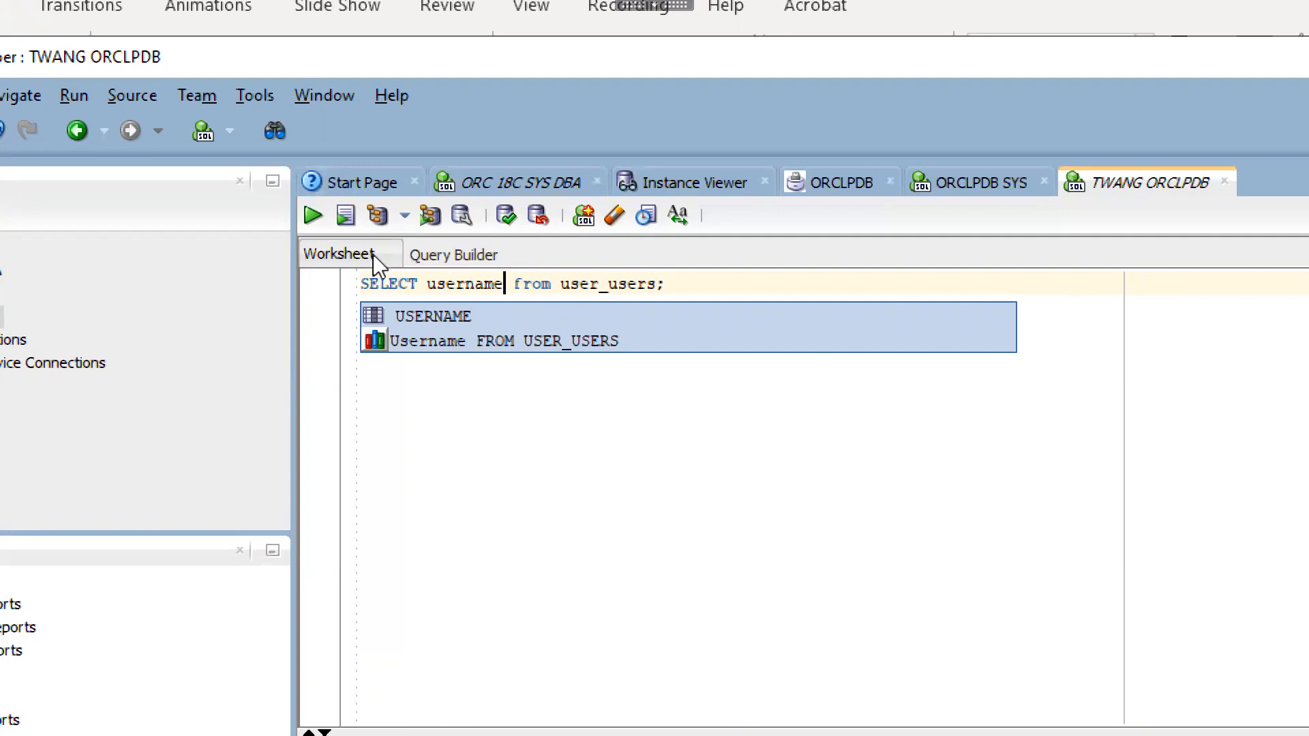
pyautogui.click(312, 217)
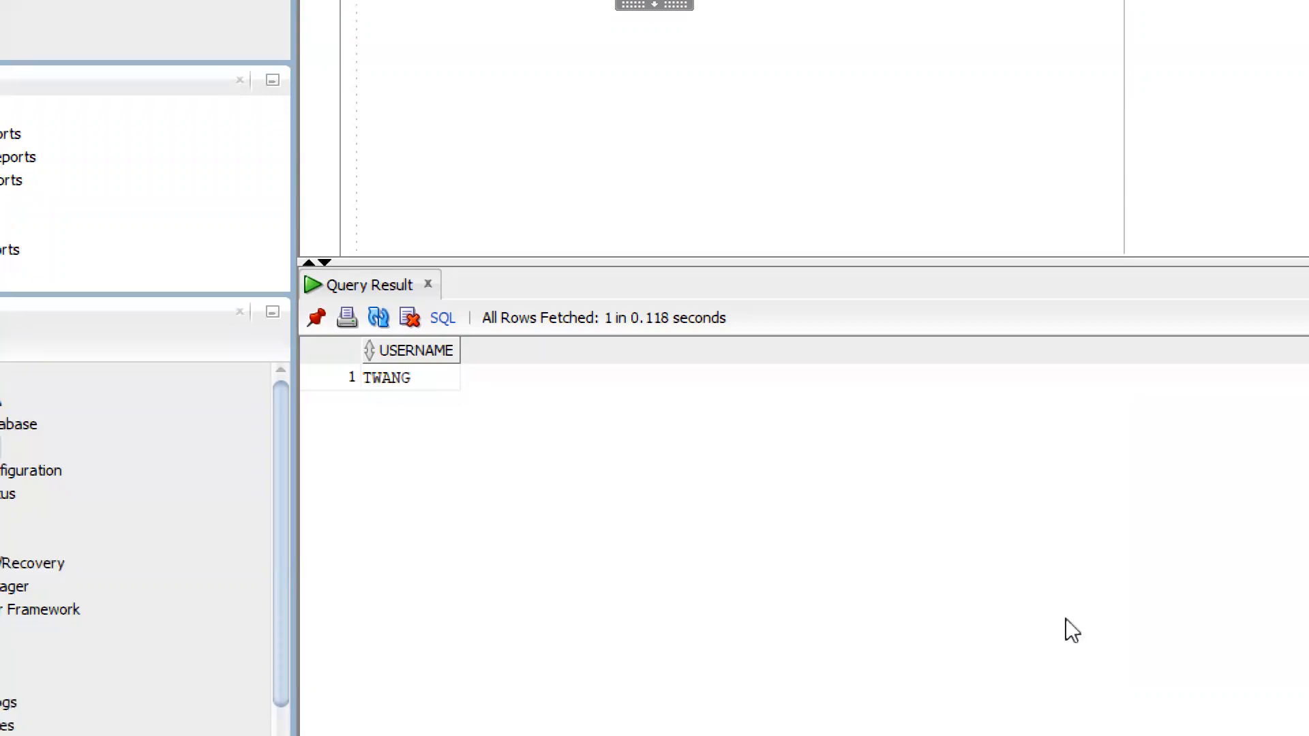
pyautogui.press('super+minus')
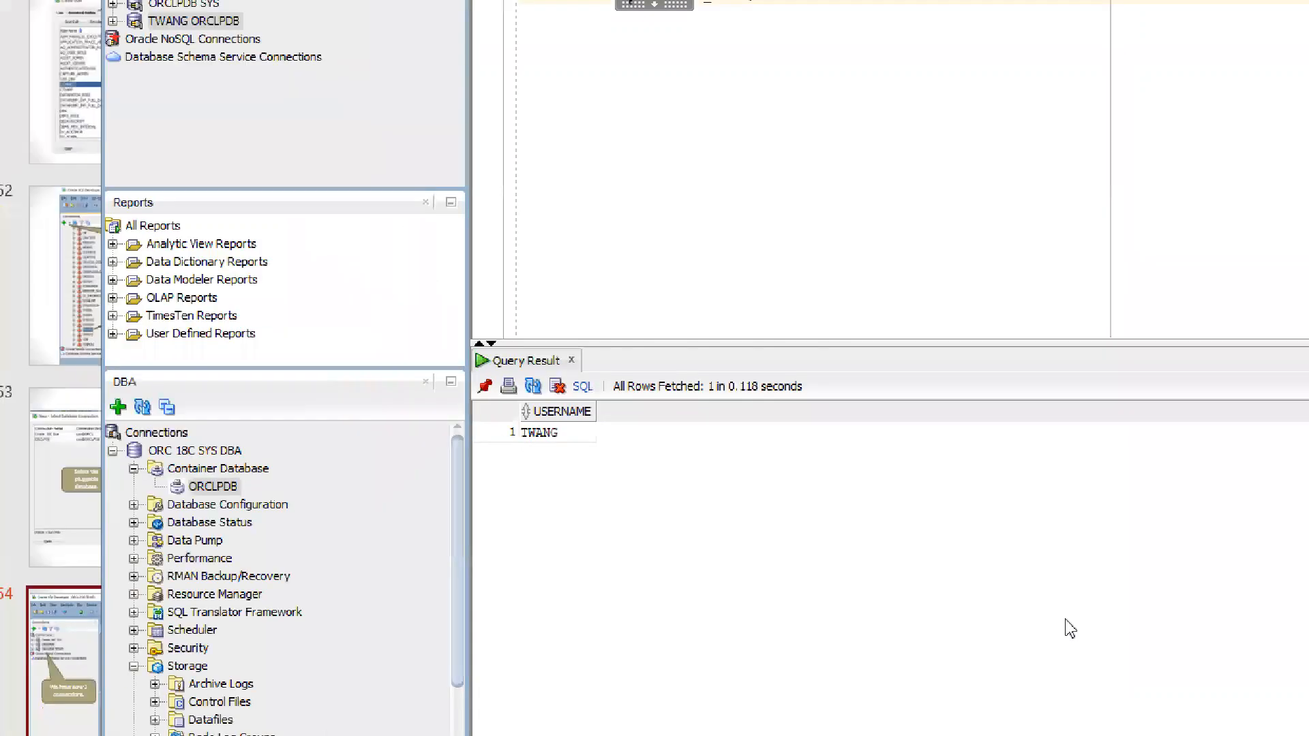